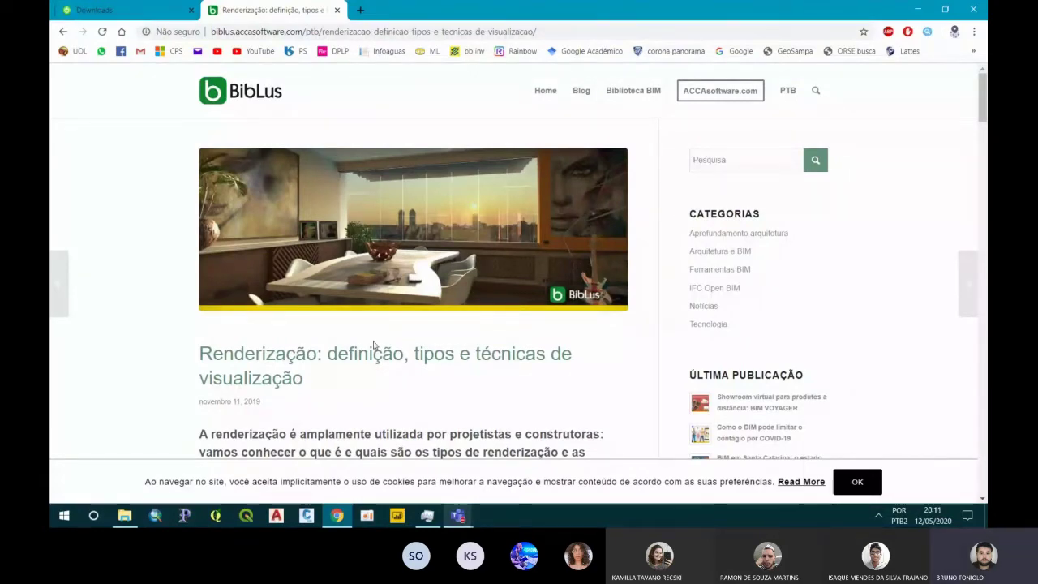
Dismiss the cookie notice and read the BibLus rendering article down to 'O que é a Renderização?'
scroll(373, 346, down, 3)
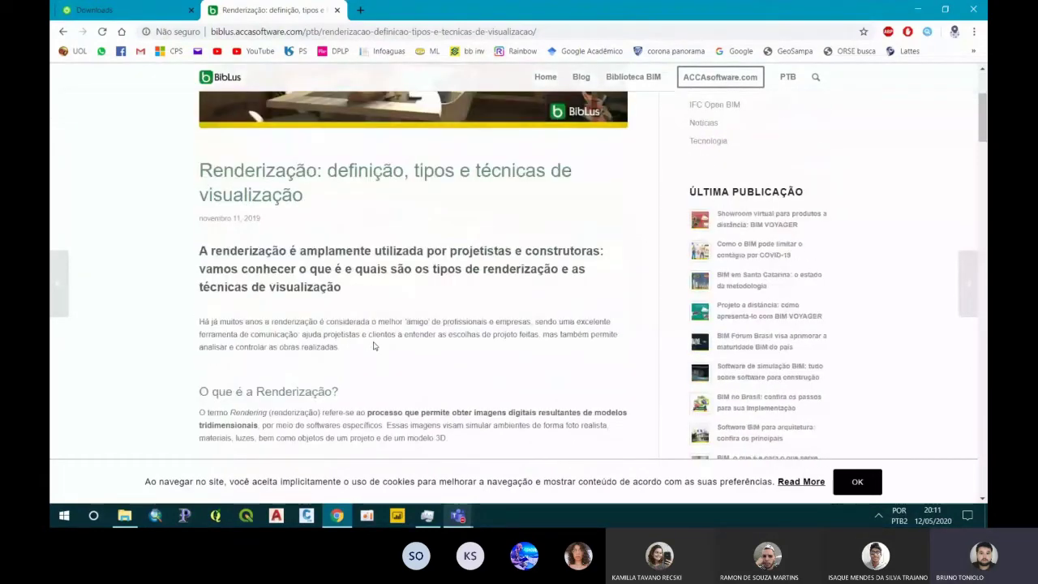
scroll(373, 345, up, 2)
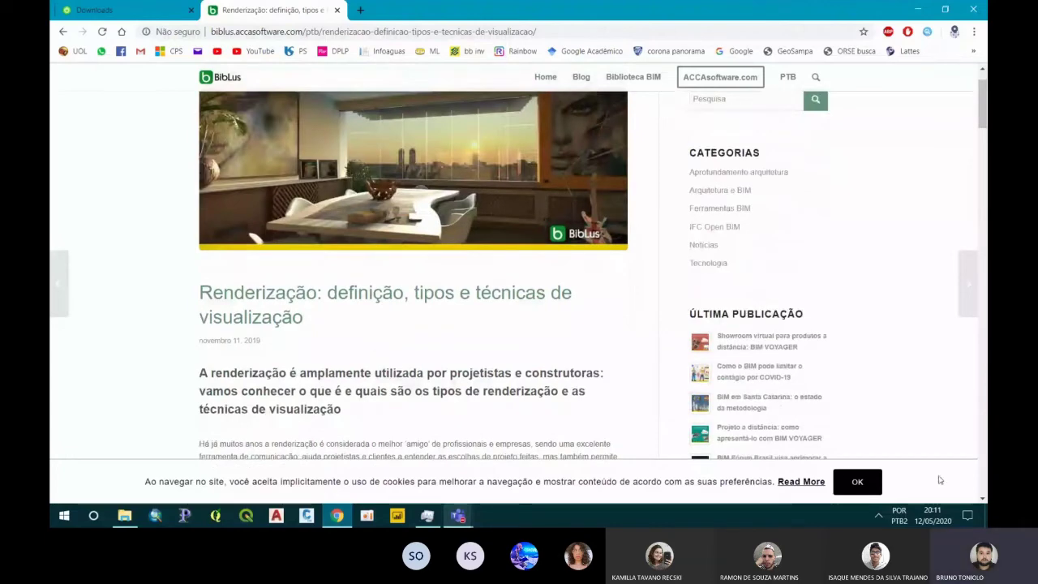
click(857, 482)
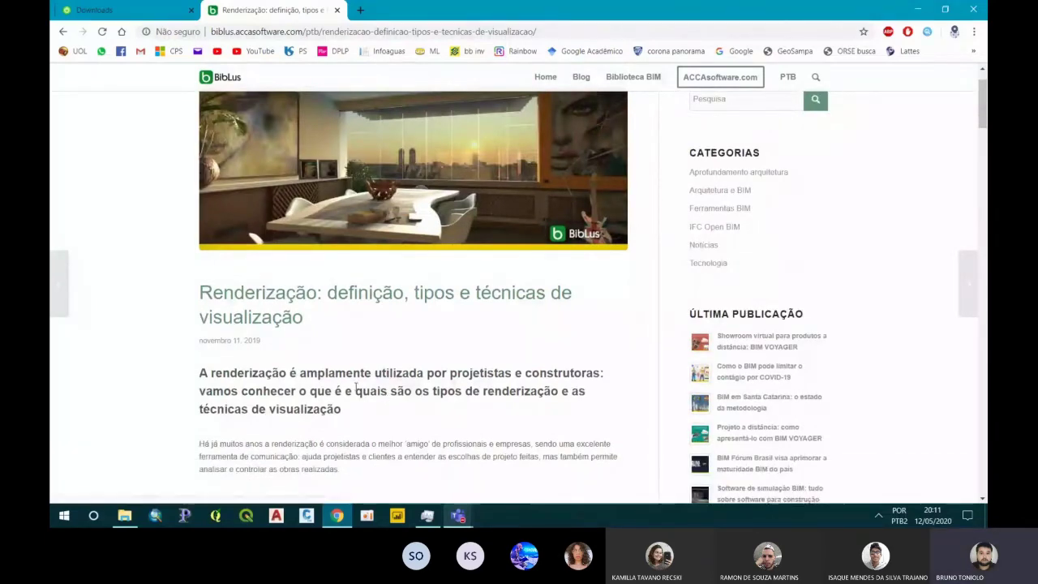
scroll(360, 382, down, 1)
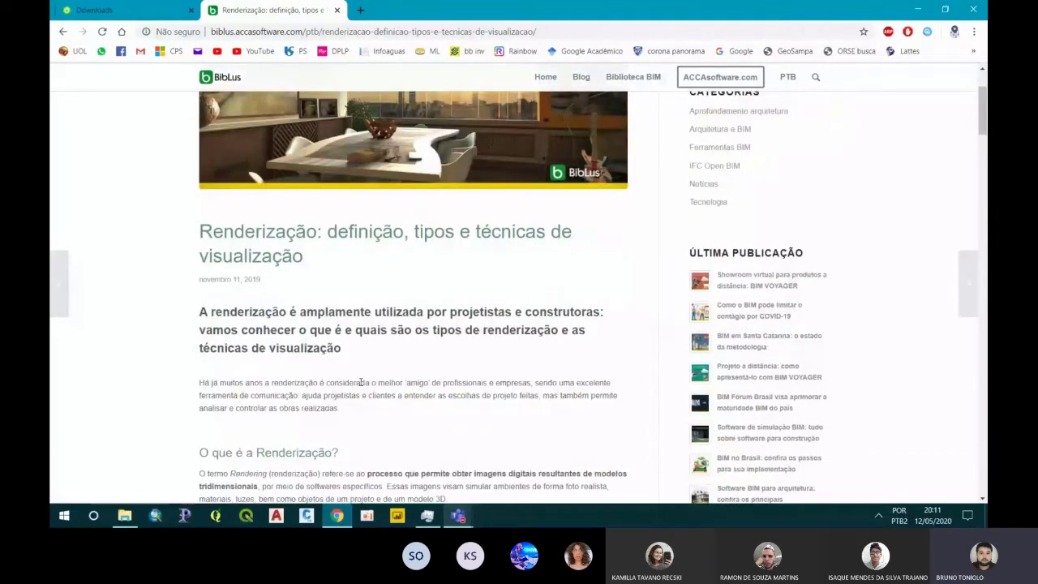
scroll(360, 382, up, 1)
scroll(372, 392, down, 1)
scroll(388, 356, down, 1)
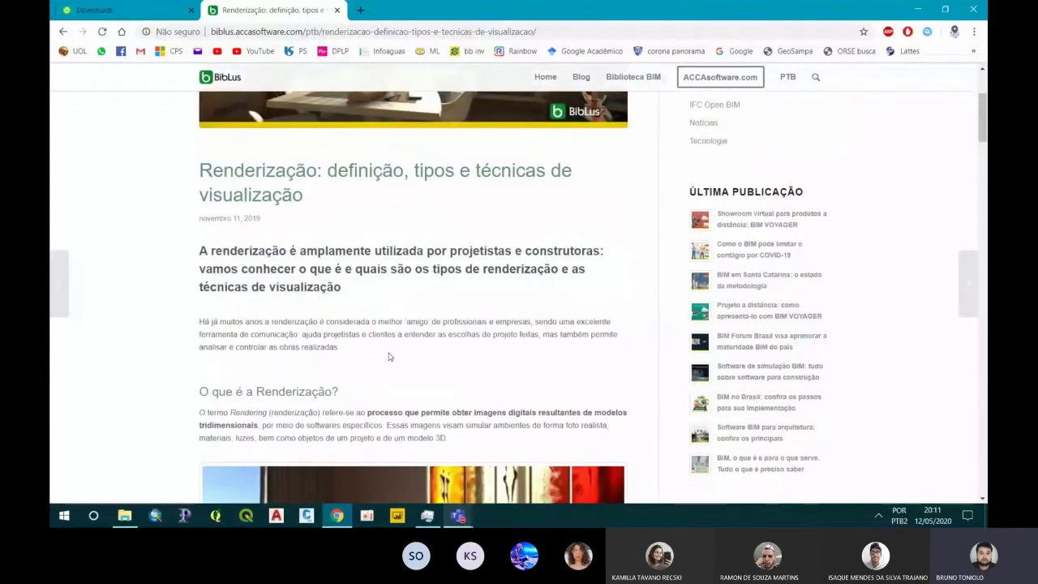
scroll(389, 354, down, 1)
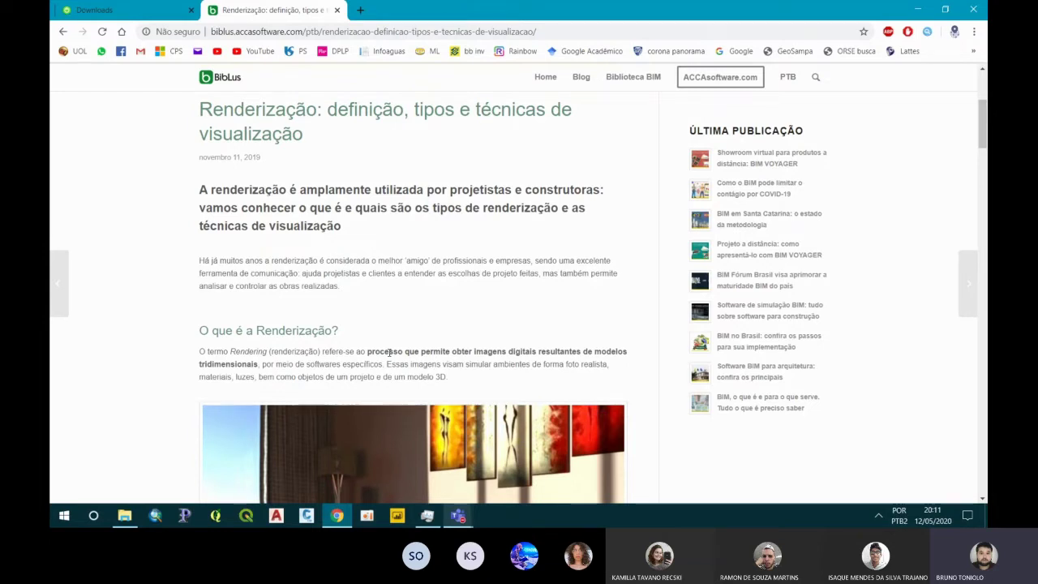
scroll(381, 337, down, 1)
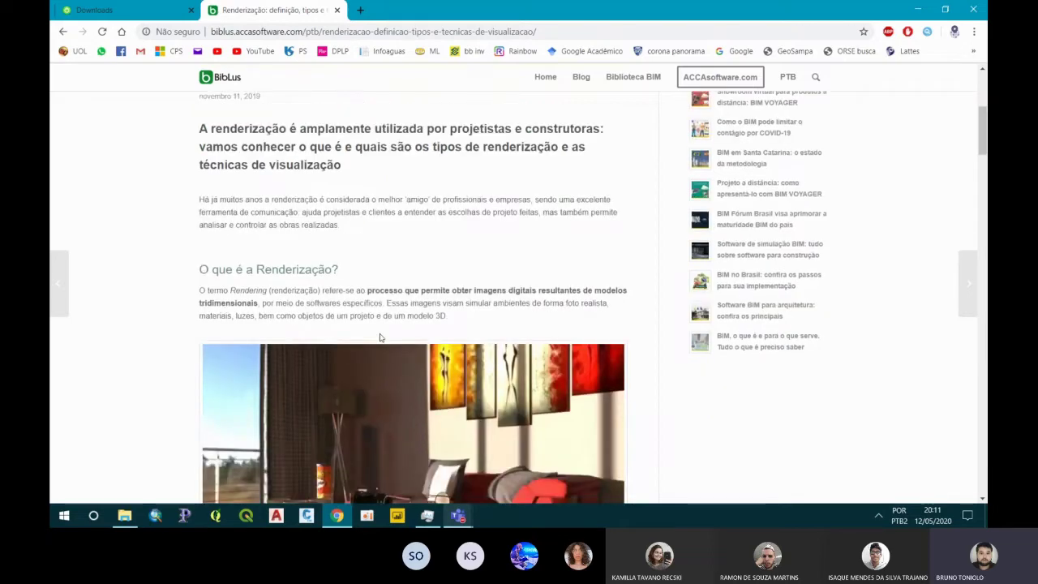
scroll(380, 339, down, 1)
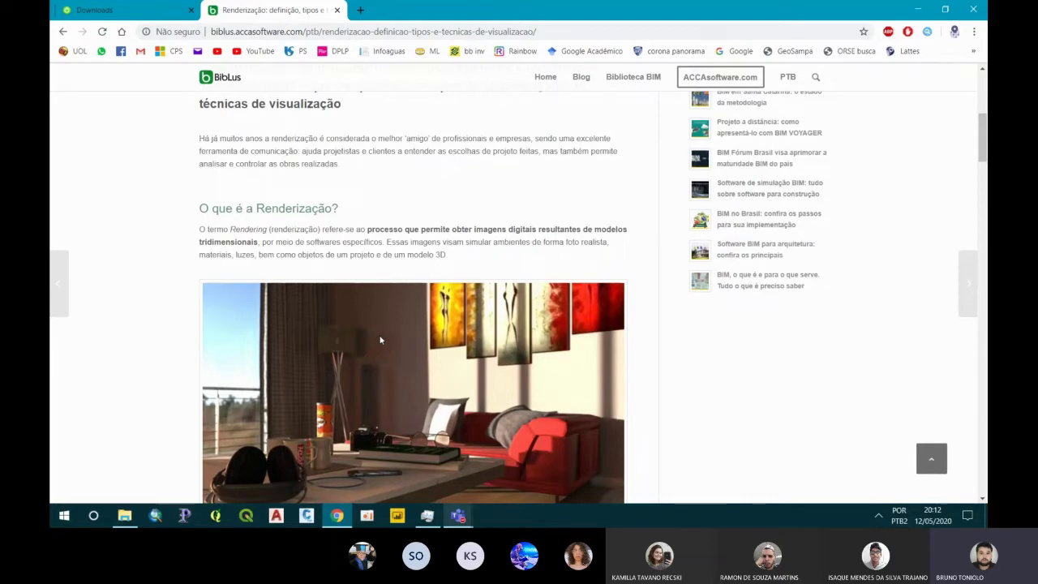
scroll(380, 340, down, 1)
scroll(380, 339, down, 3)
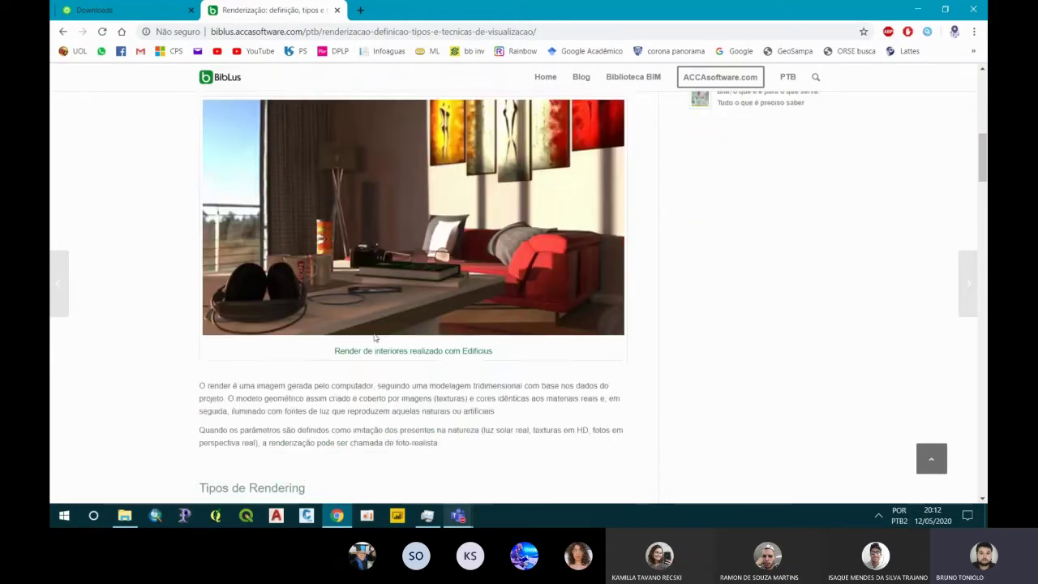
scroll(380, 340, down, 2)
scroll(368, 324, up, 5)
scroll(367, 309, up, 3)
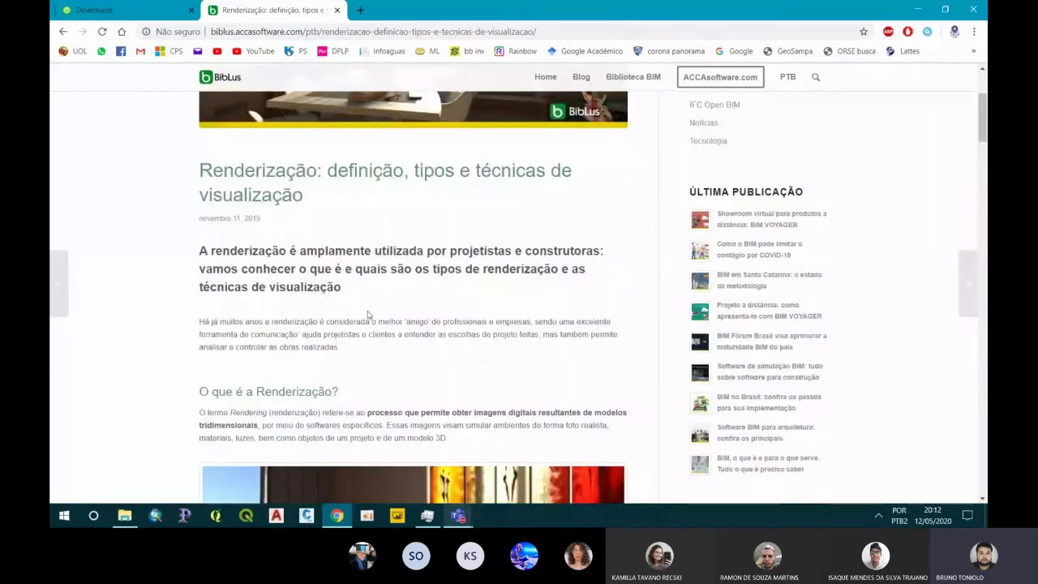
scroll(366, 311, down, 2)
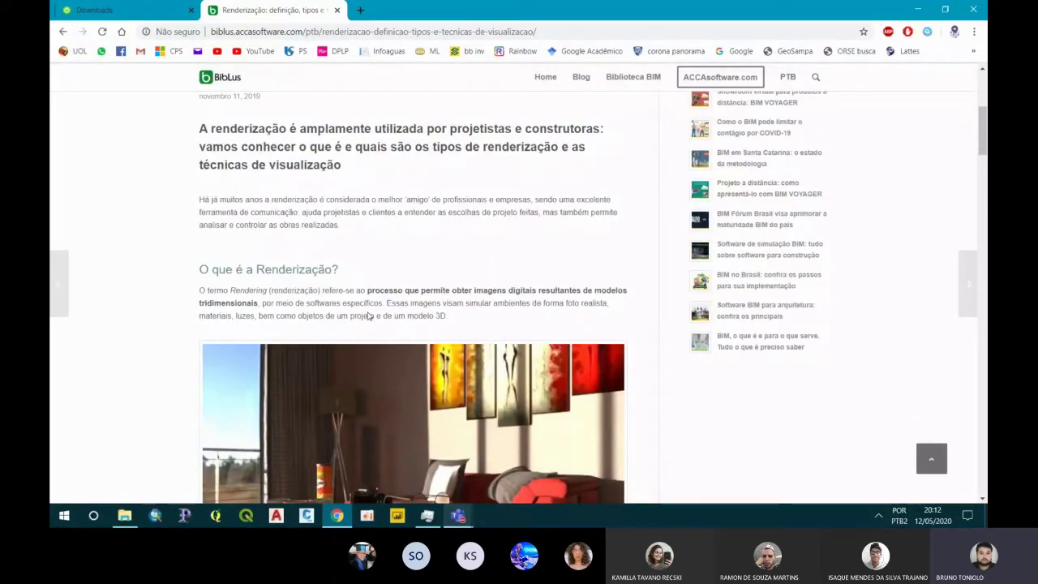
scroll(367, 316, down, 5)
scroll(367, 318, down, 1)
scroll(368, 322, down, 1)
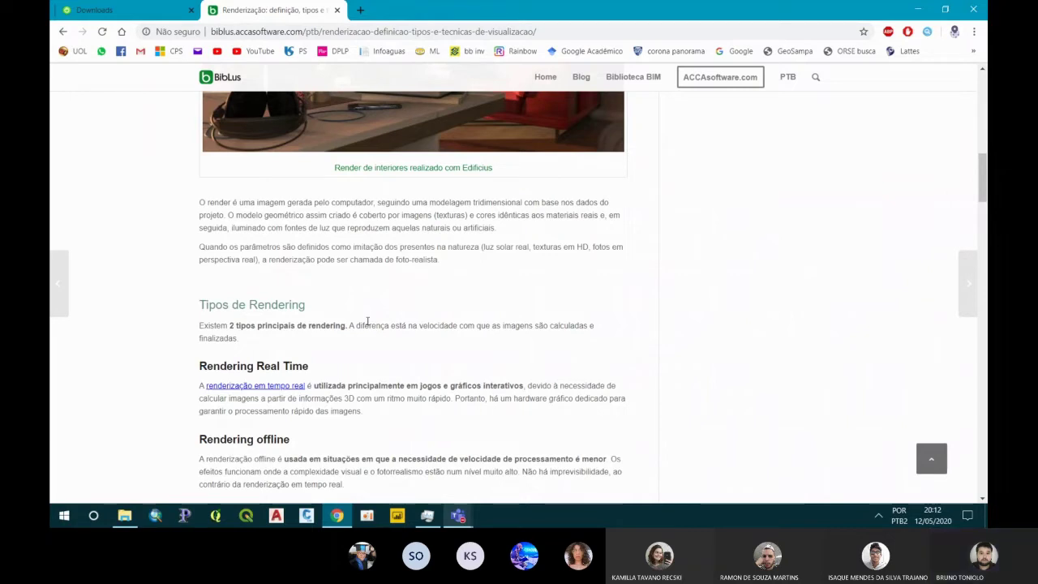
Open the kitchen render 1.jpg from the Downloads folder in Photos
click(130, 519)
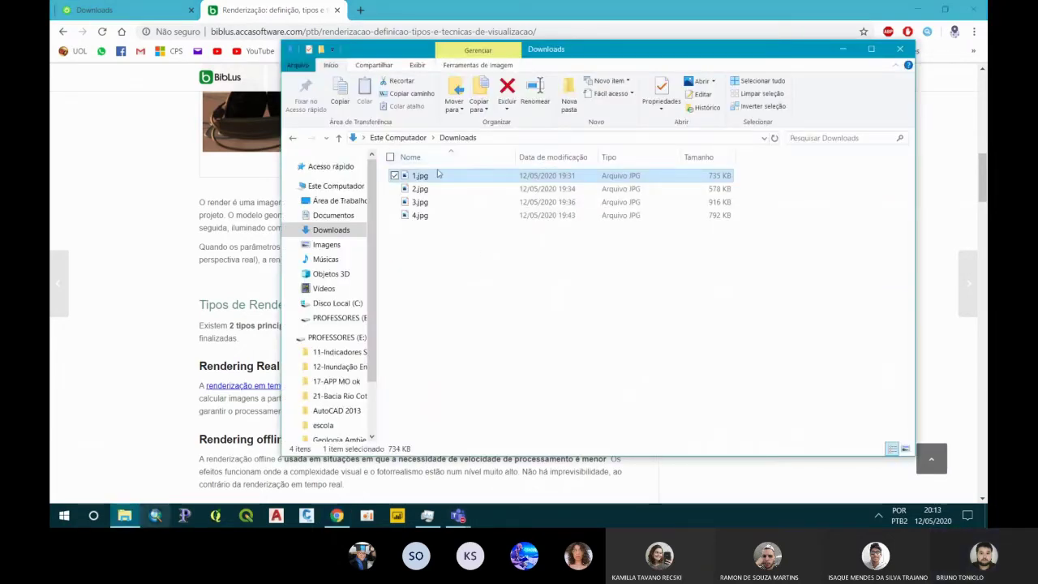
double_click(431, 177)
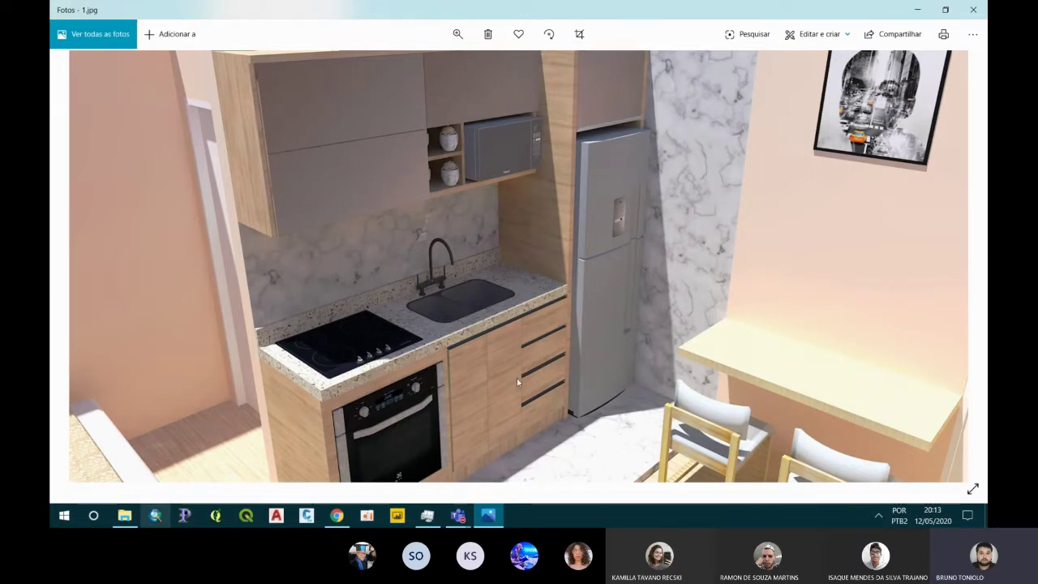
Advance from 1.jpg through the renders to the bedroom image 3.jpg
key(Right)
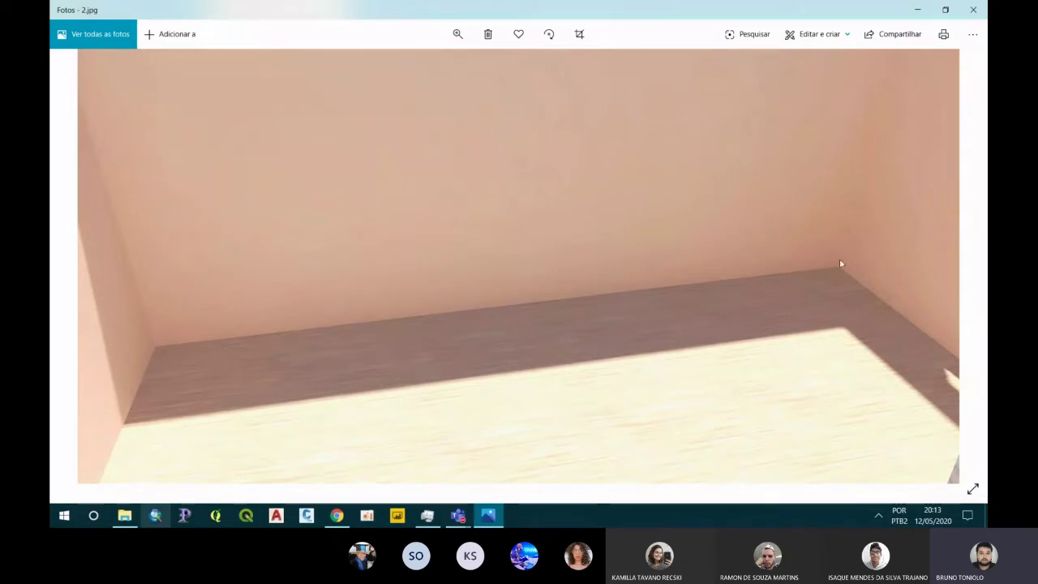
key(Right)
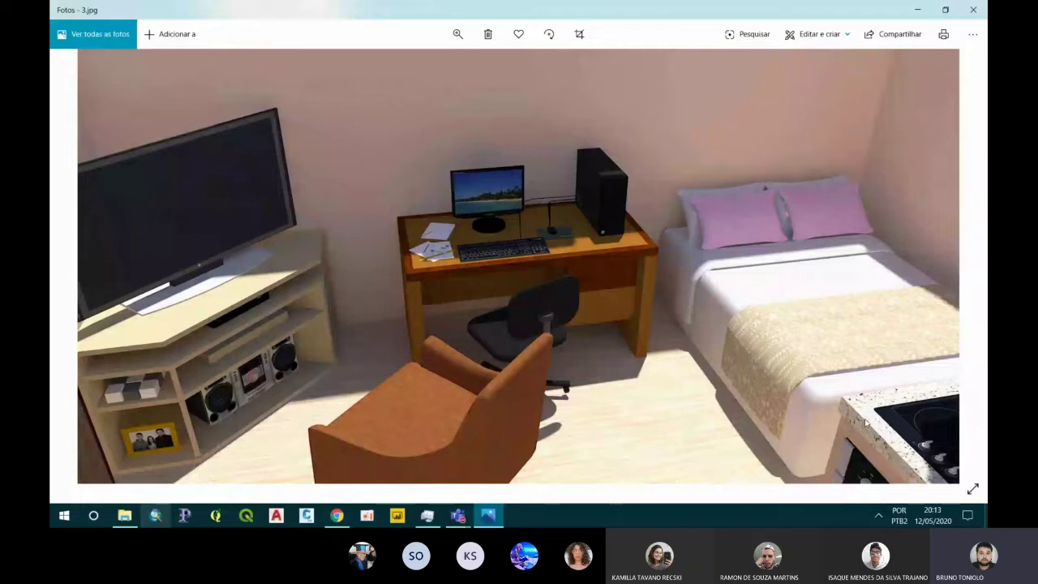
Advance to 4.jpg, the overhead render with the wardrobe and desk
key(Right)
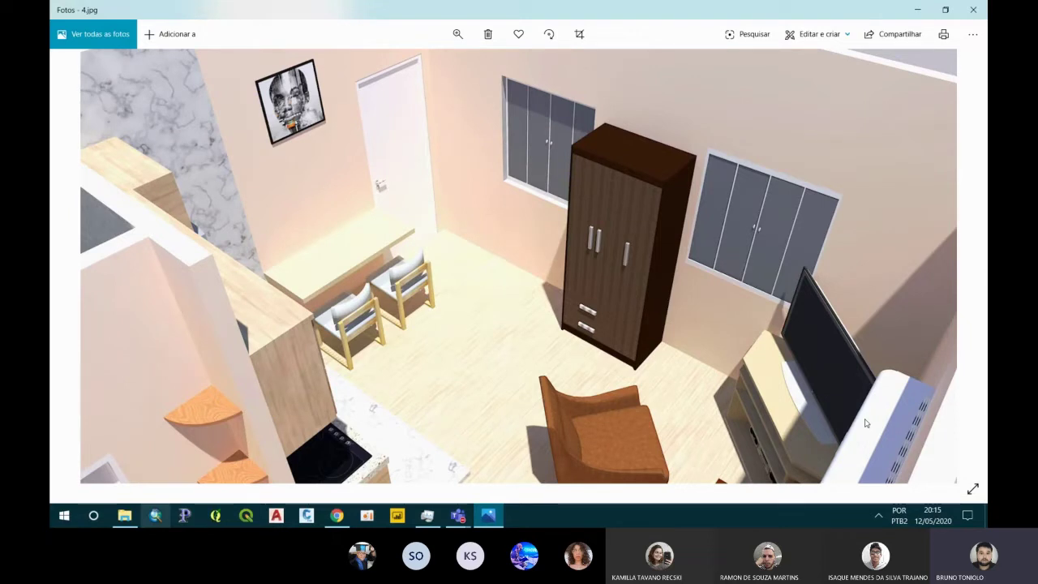
Google 'kerk' for Kerkythea in a new tab, then return to the Twilight Render downloads tab
click(337, 515)
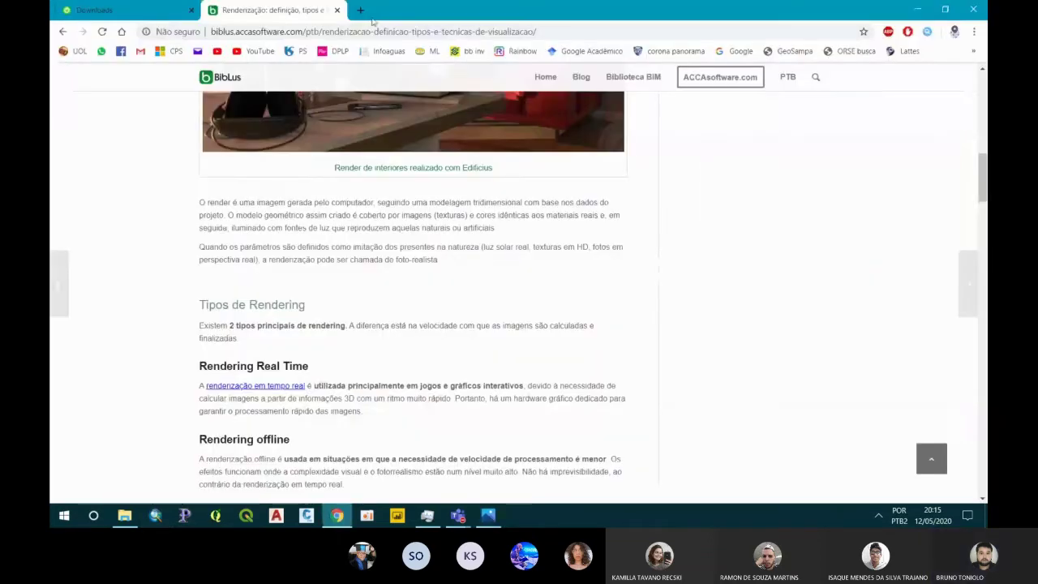
click(360, 10)
text(ker)
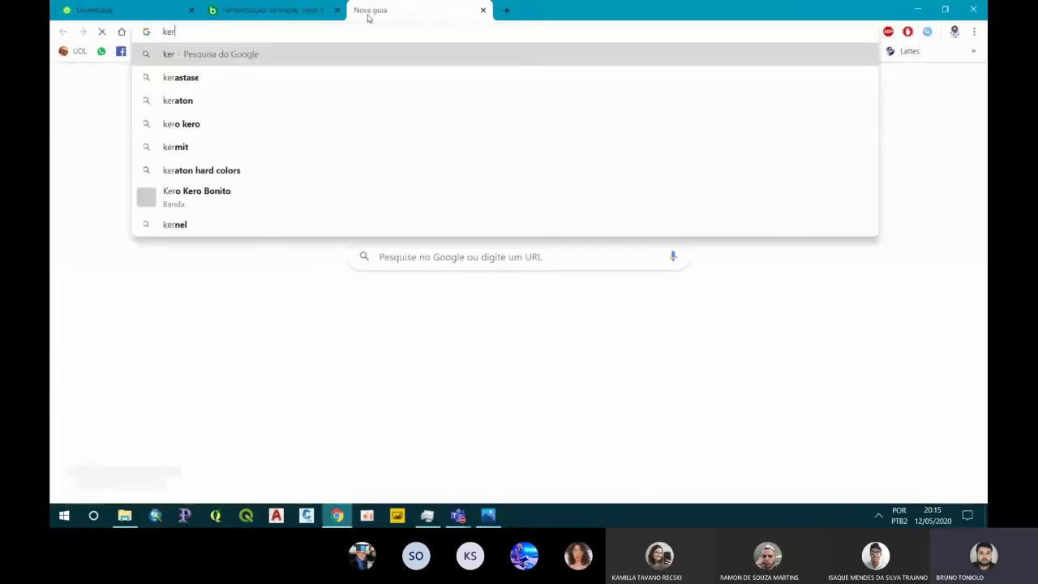
text(kythea)
key(Return)
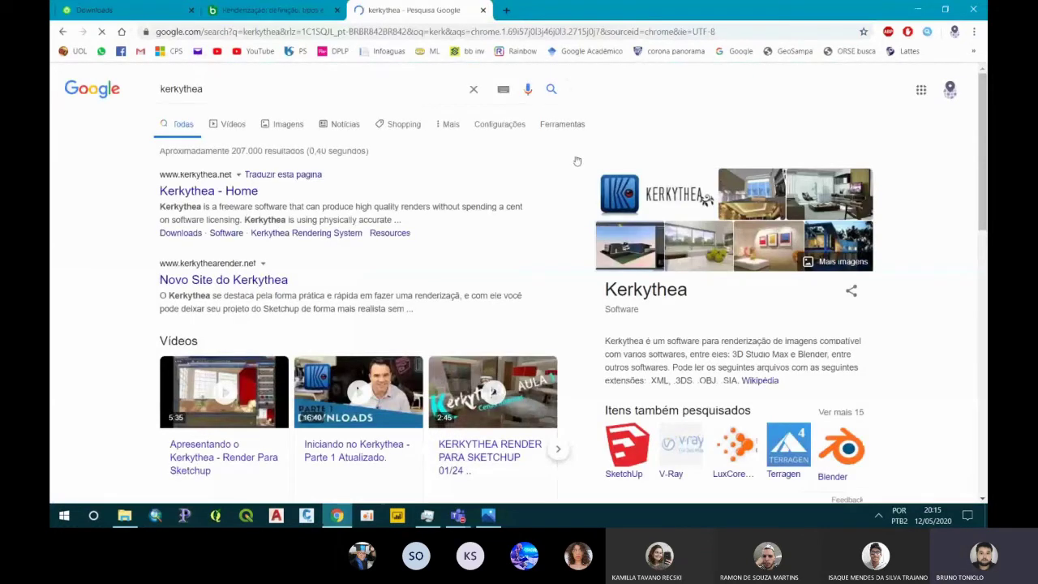
scroll(722, 298, down, 1)
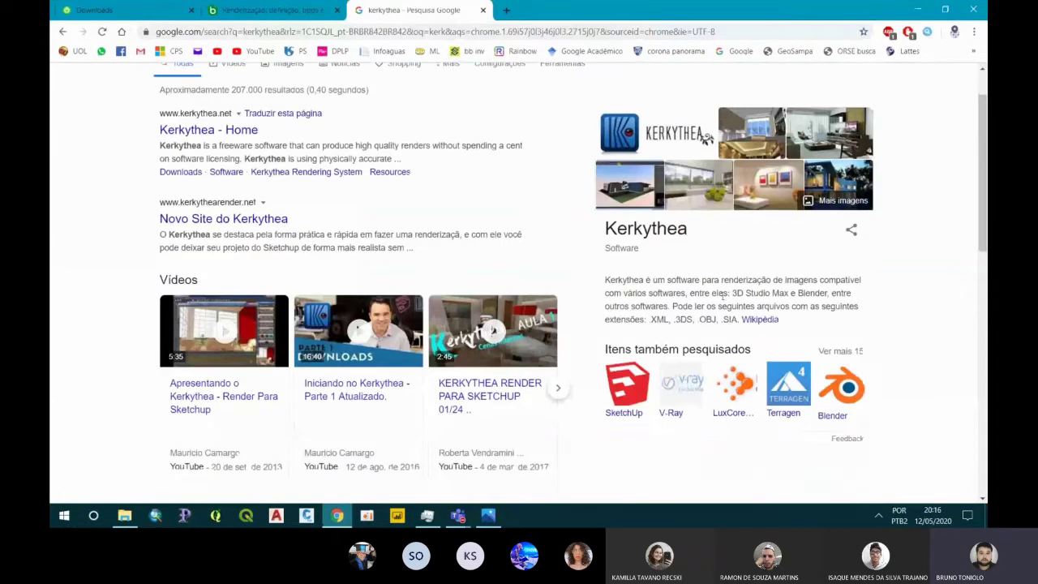
scroll(613, 234, up, 1)
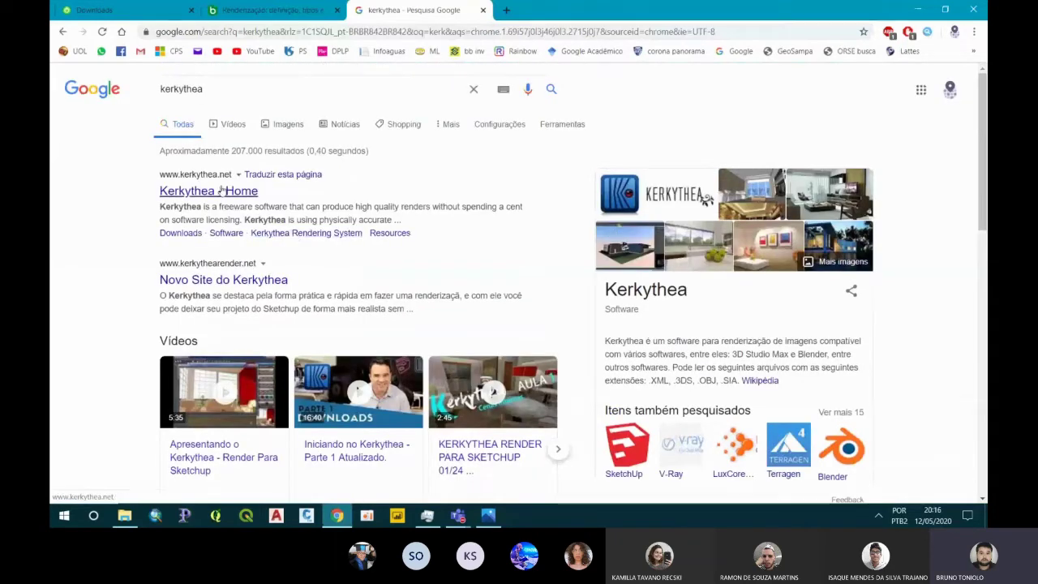
key(ctrl+Tab)
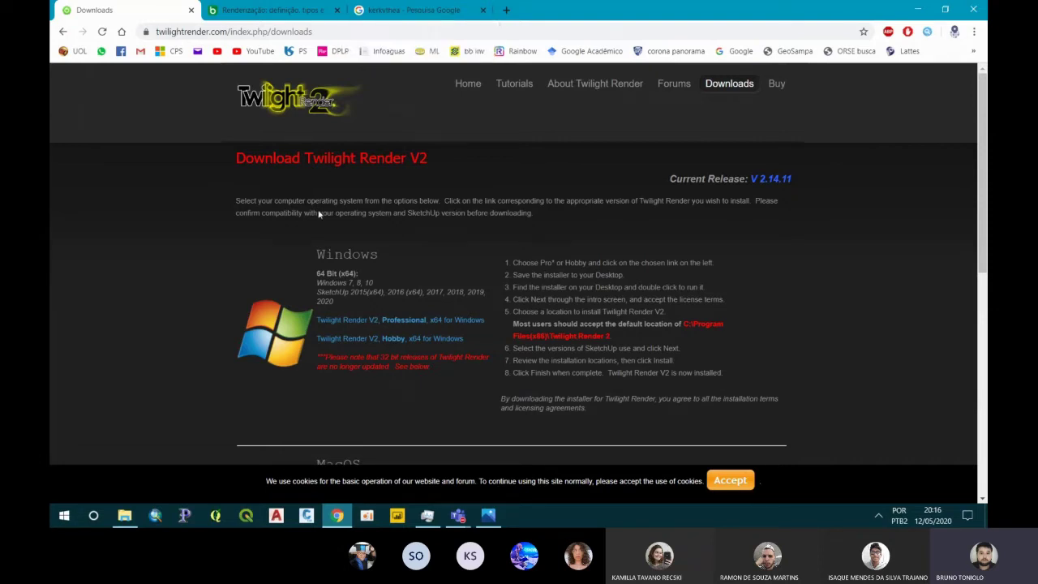
Look back at render 3.jpg in Photos, then return to Chrome
click(479, 517)
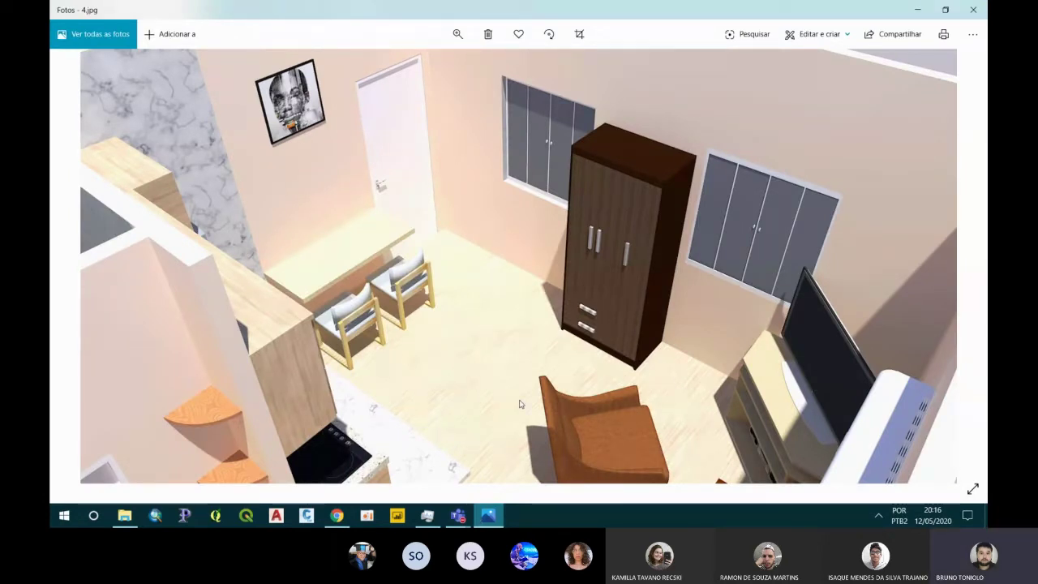
key(Left)
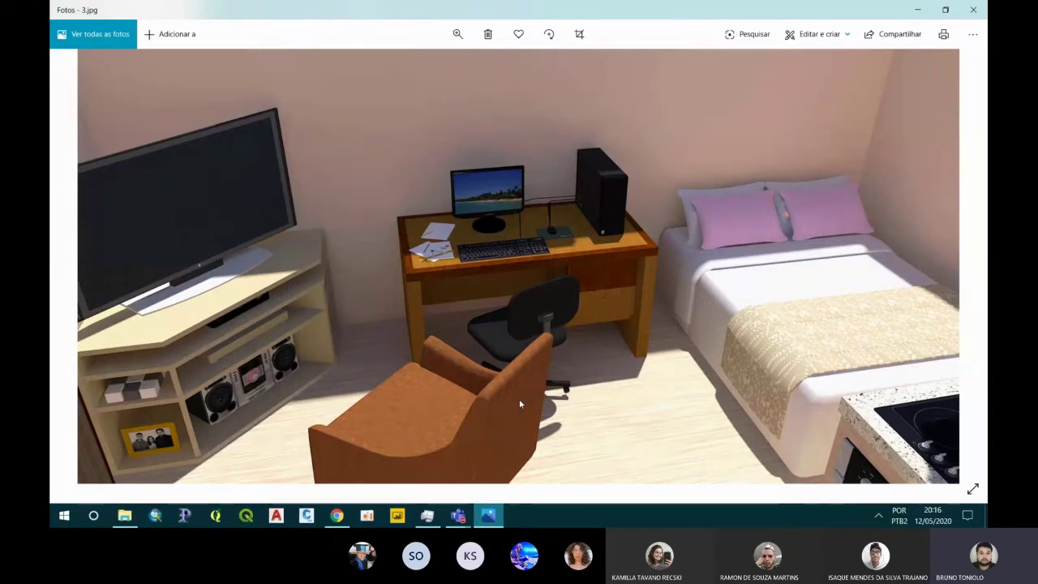
click(331, 519)
From the kerkythea results tab, search Google for 'compartivo renderizacao'
click(364, 10)
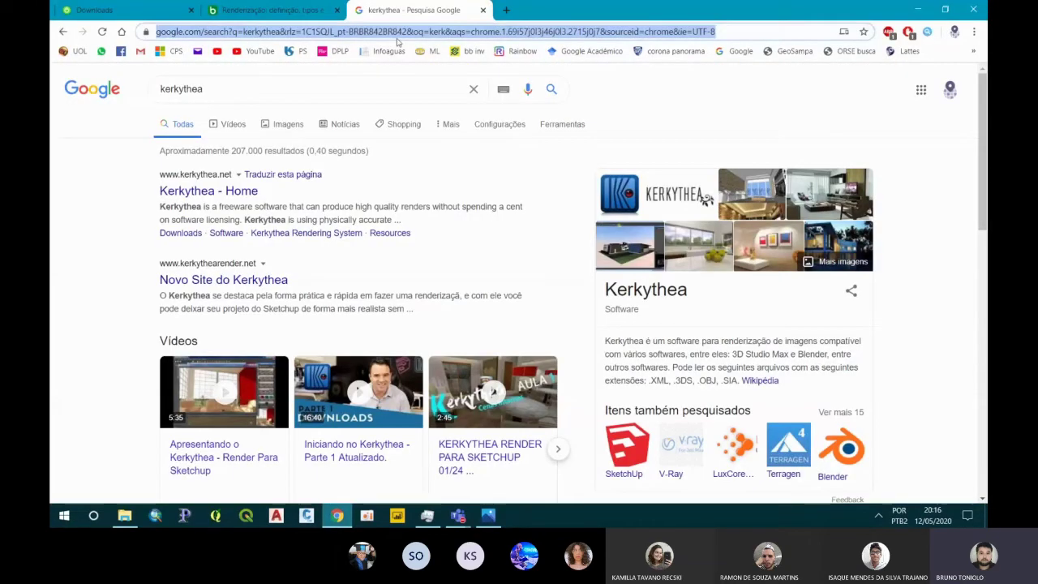
click(397, 32)
key(BackSpace)
text(comparti)
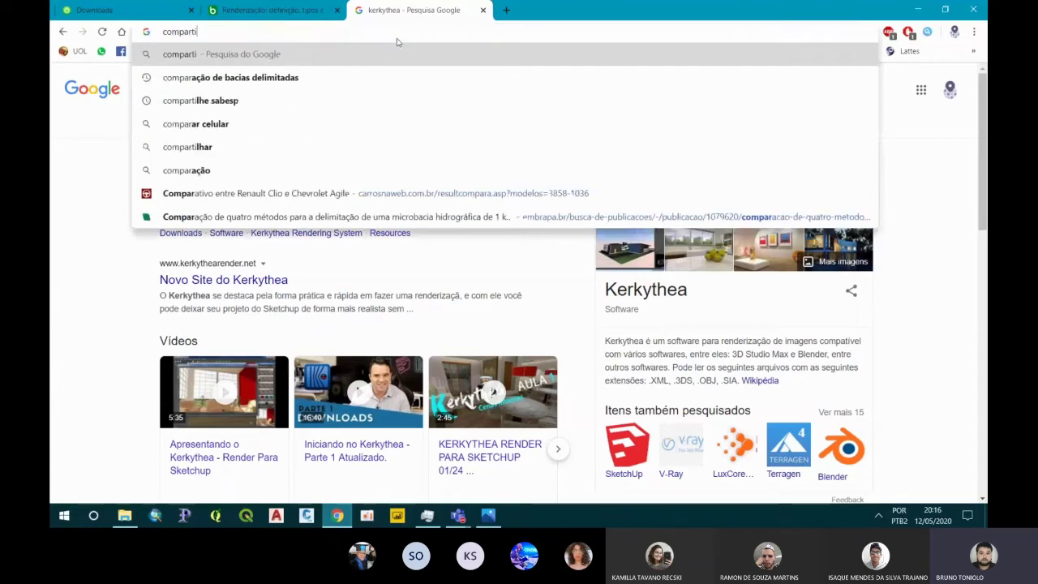
text(vo rende)
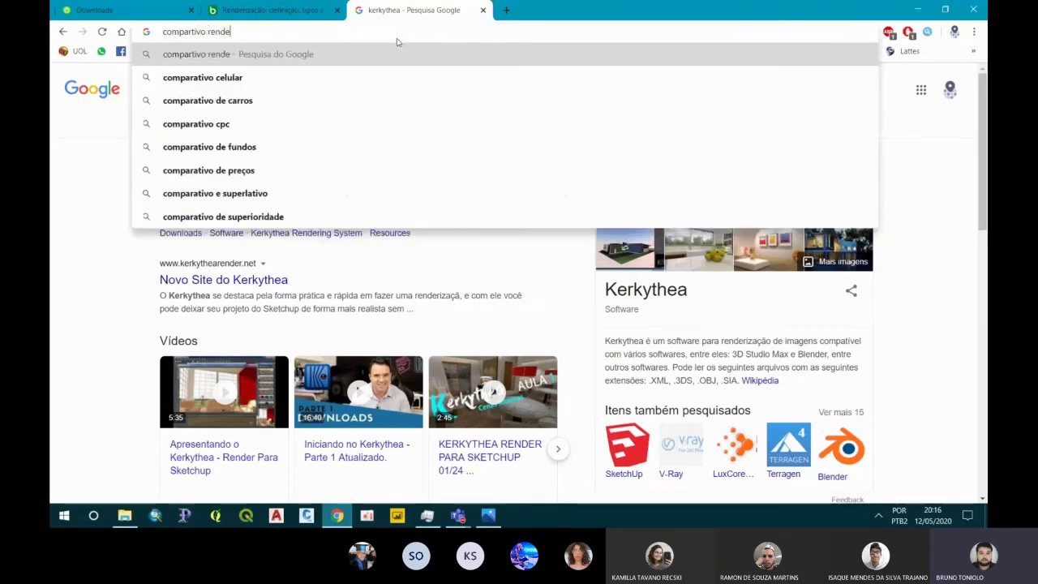
text(rizacao)
key(Return)
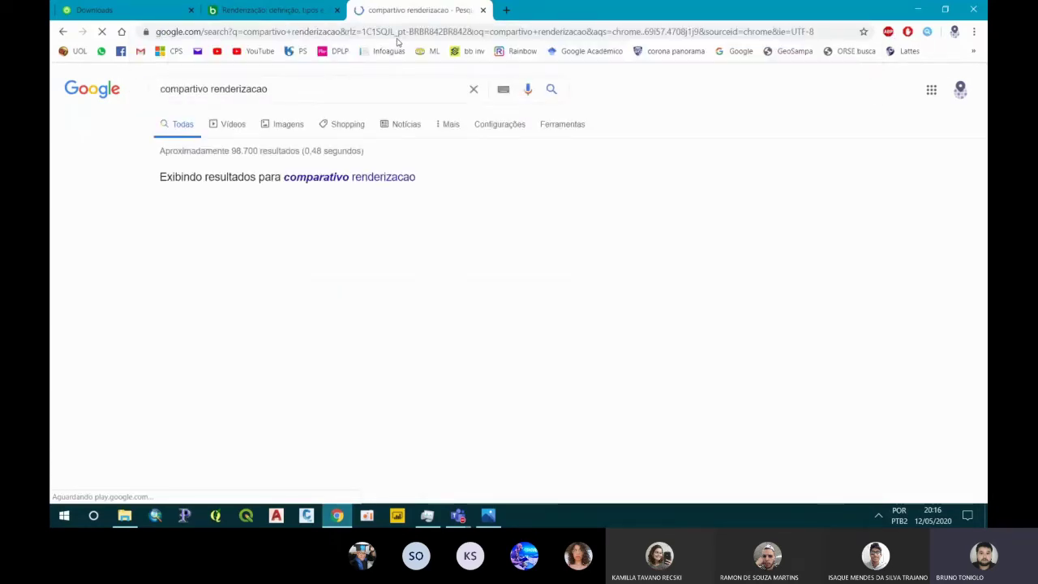
Switch to image results and preview the Render – Leandro Oliveira comparison, opening its image options
click(267, 124)
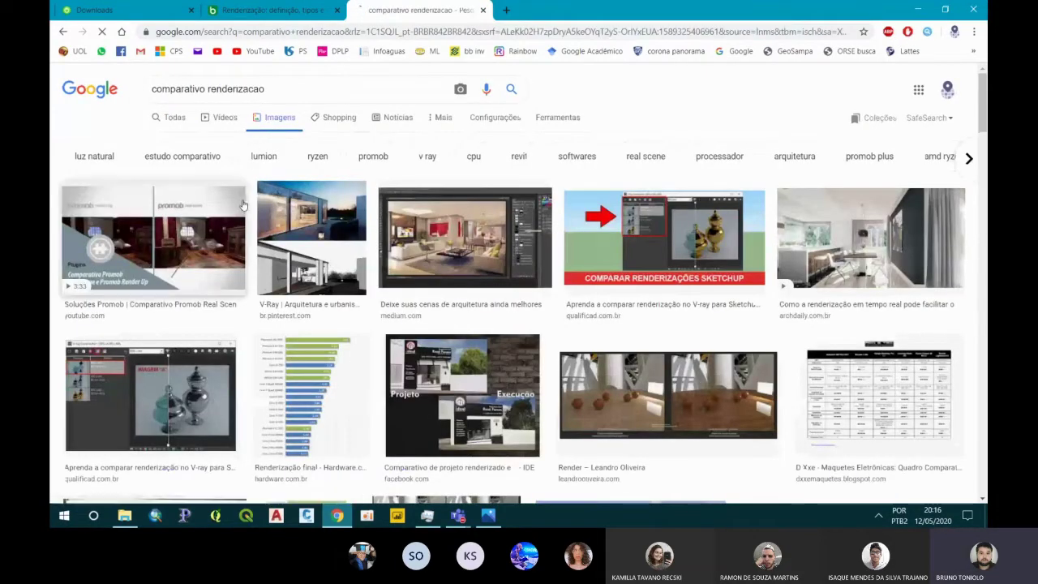
scroll(242, 204, down, 1)
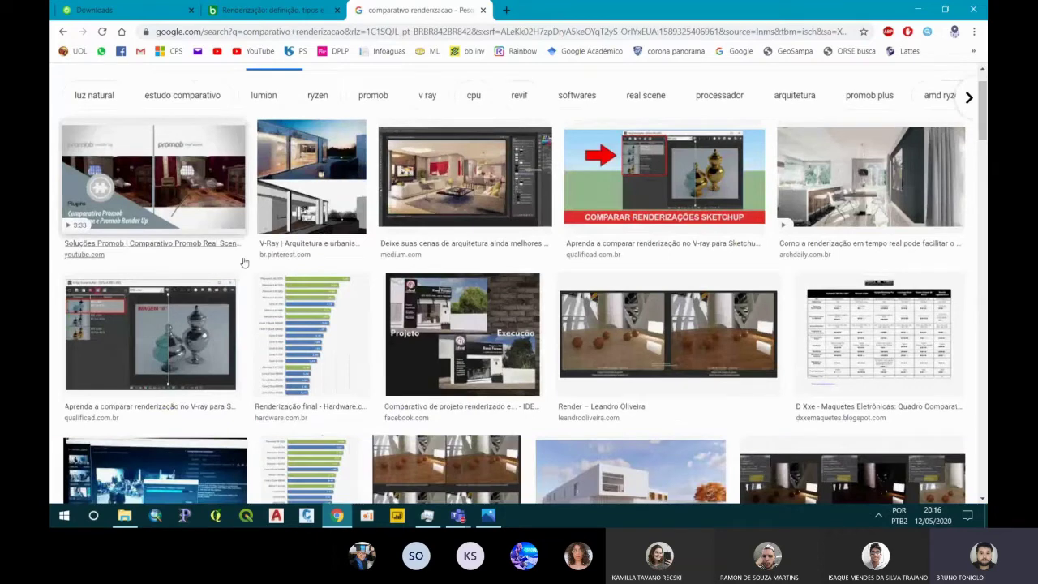
click(588, 315)
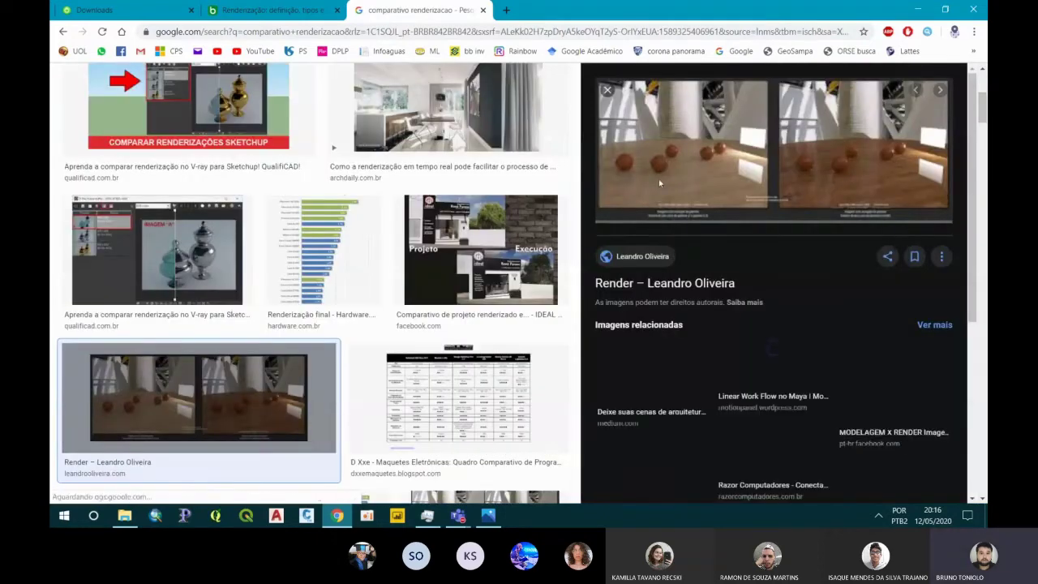
right_click(690, 149)
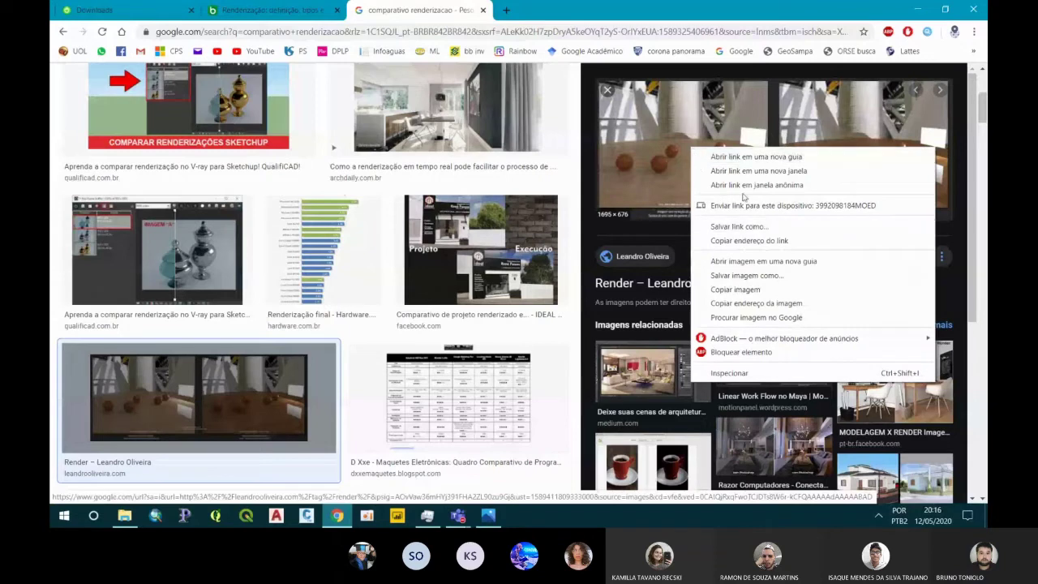
click(741, 260)
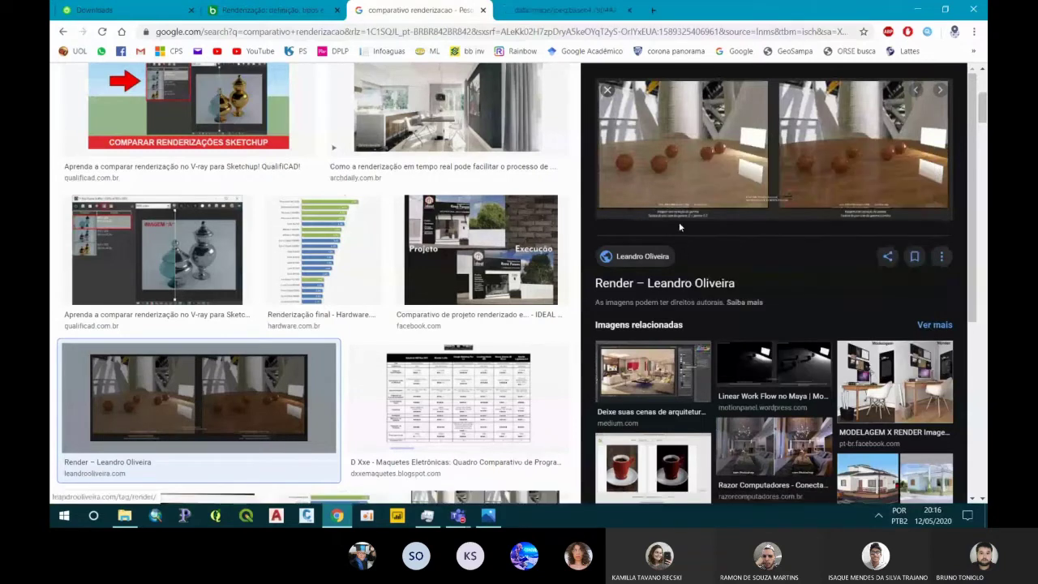
click(534, 9)
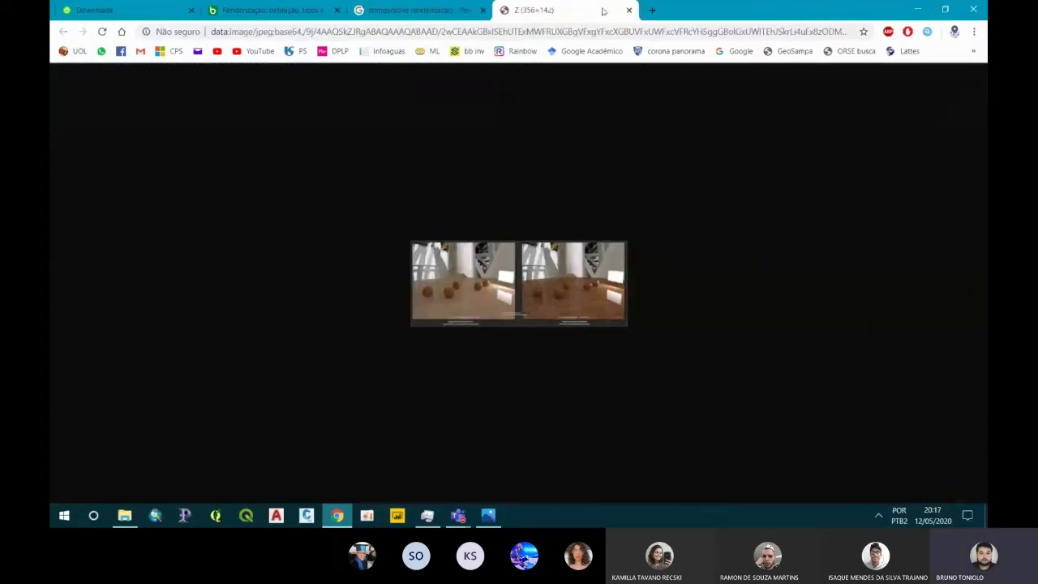
click(628, 10)
Open the leandrooliveira.com source page and scroll down to its gamma-correction comparisons
click(691, 134)
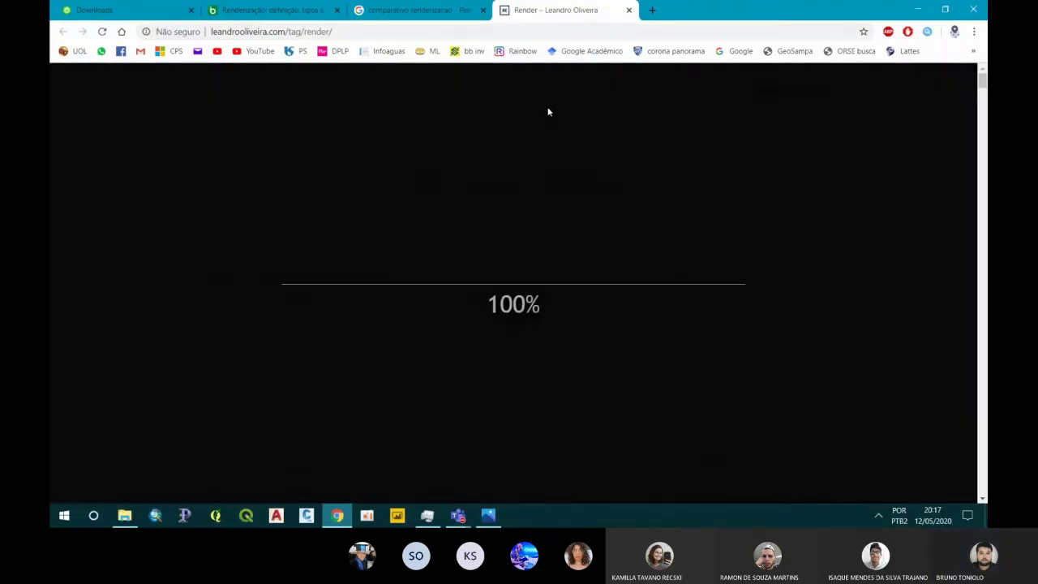
scroll(547, 129, down, 10)
scroll(547, 135, down, 5)
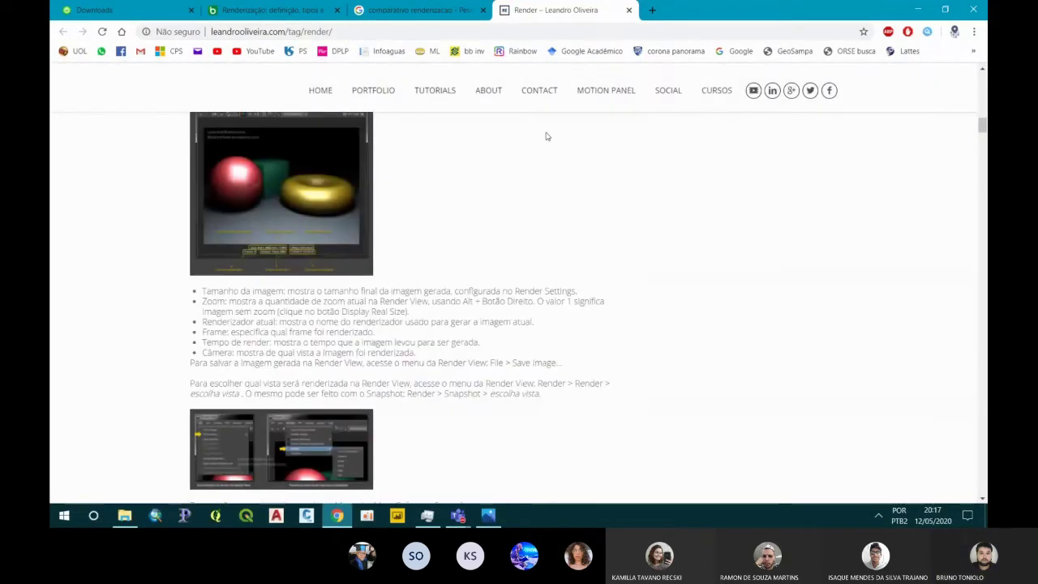
scroll(983, 228, down, 5)
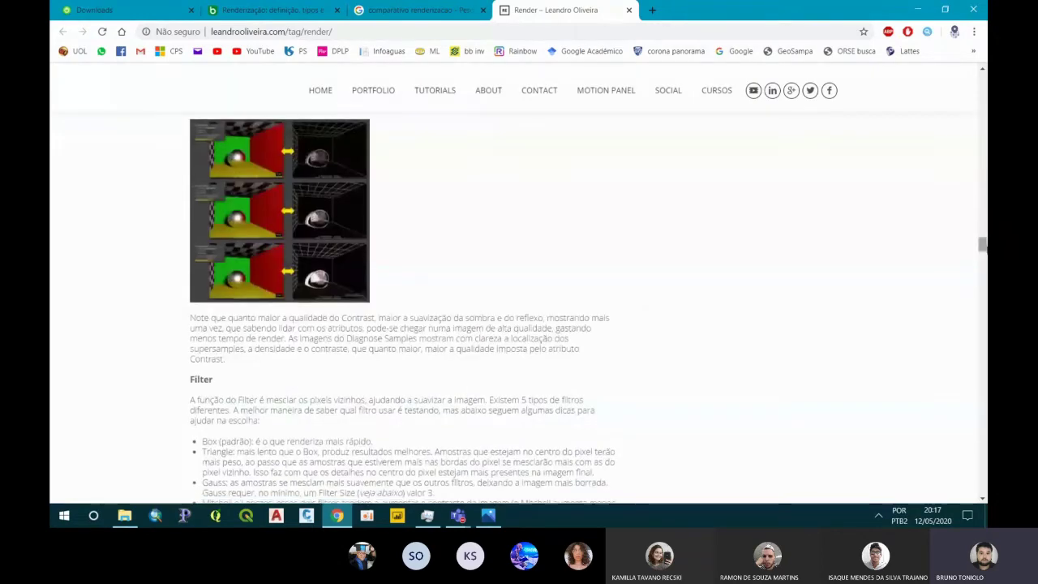
drag(982, 241, 966, 316)
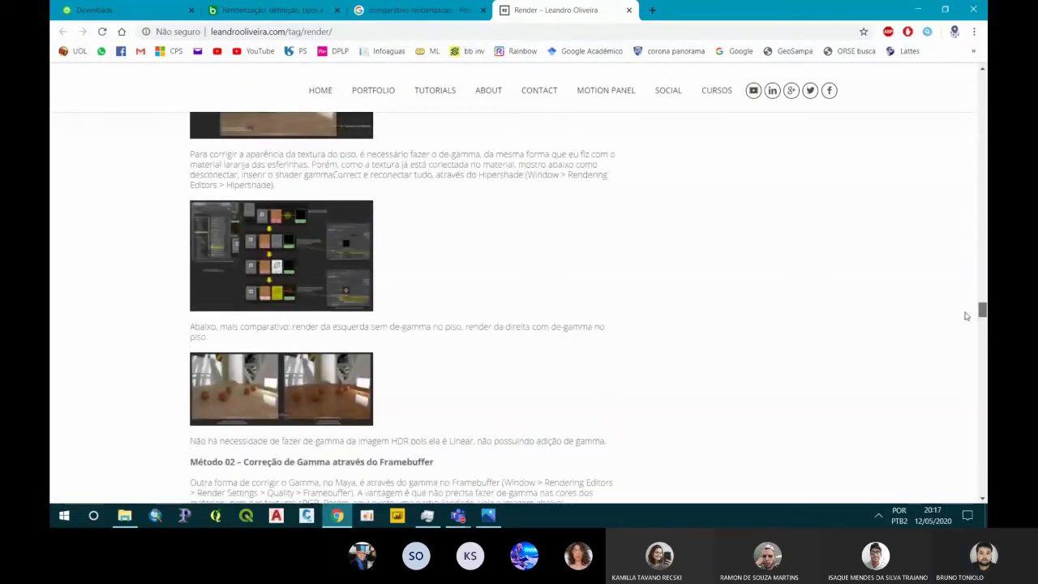
scroll(398, 401, up, 1)
Open maya-lwf08.jpg, the floor texture with/without de-gamma comparison, at full size
click(341, 400)
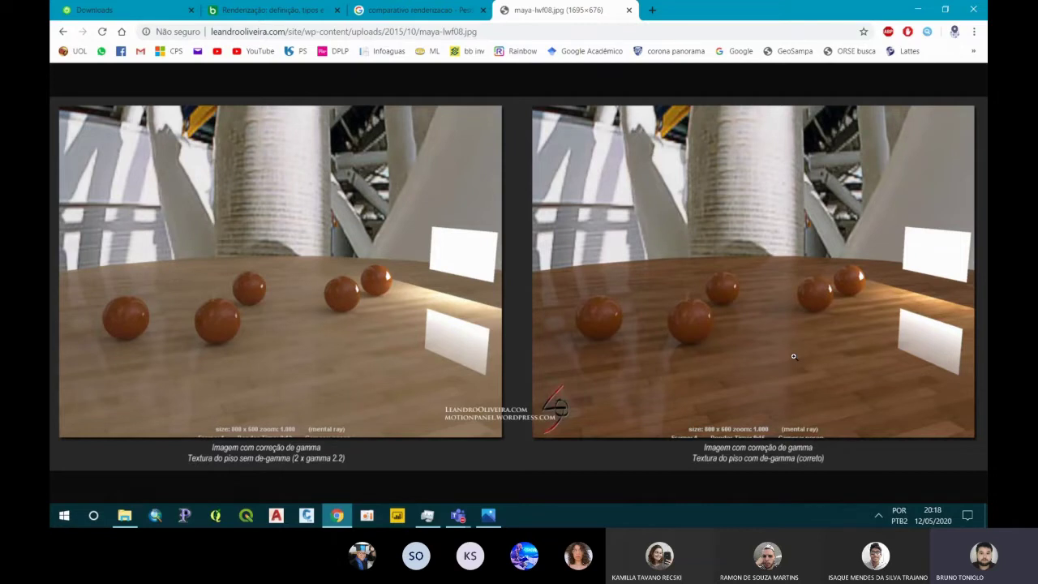
Search Google for 'espectro eletromagnético' from the address bar
click(475, 32)
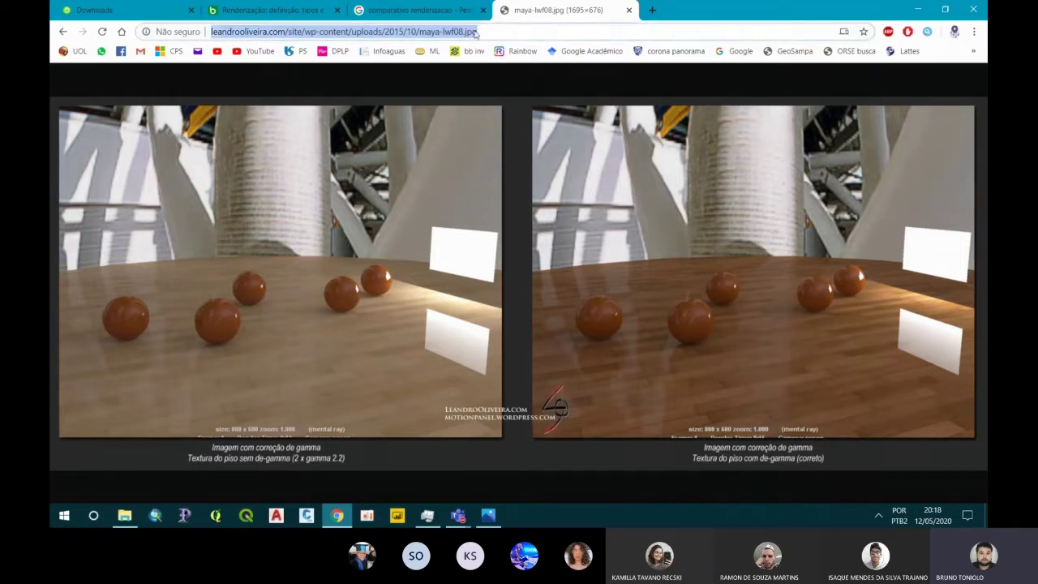
text(especto)
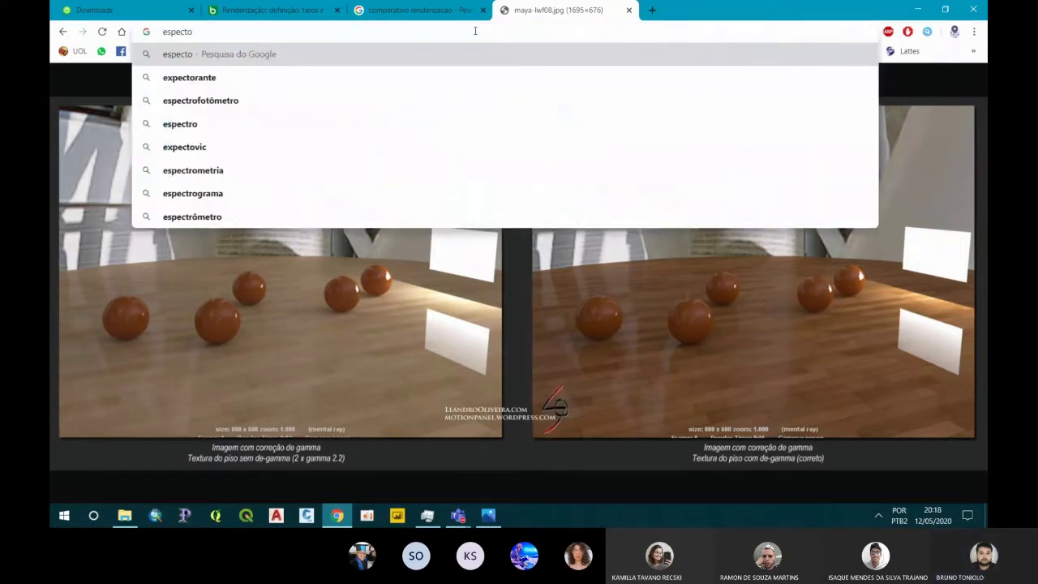
key(BackSpace)
text(ro elet)
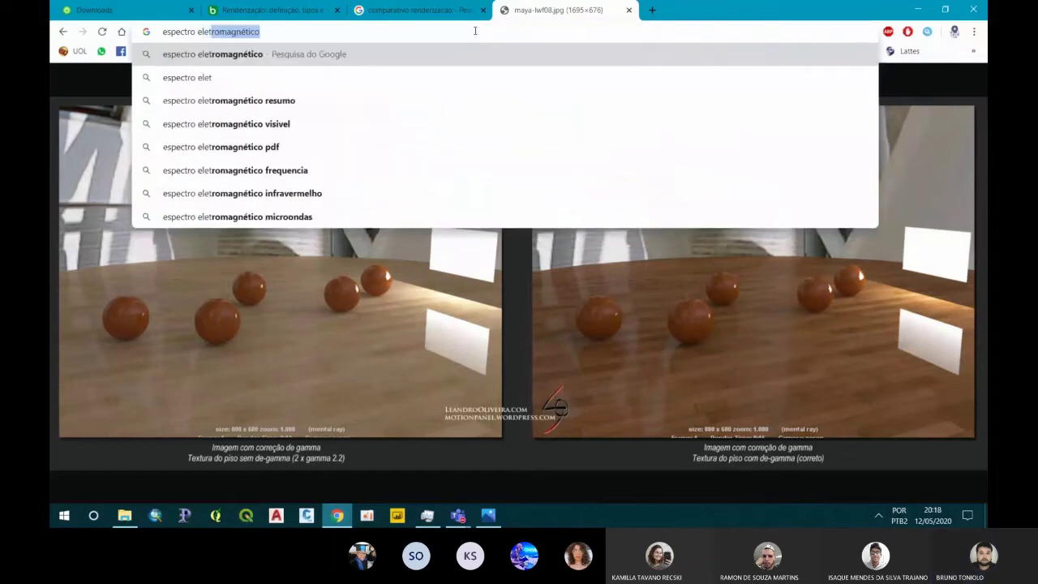
key(Return)
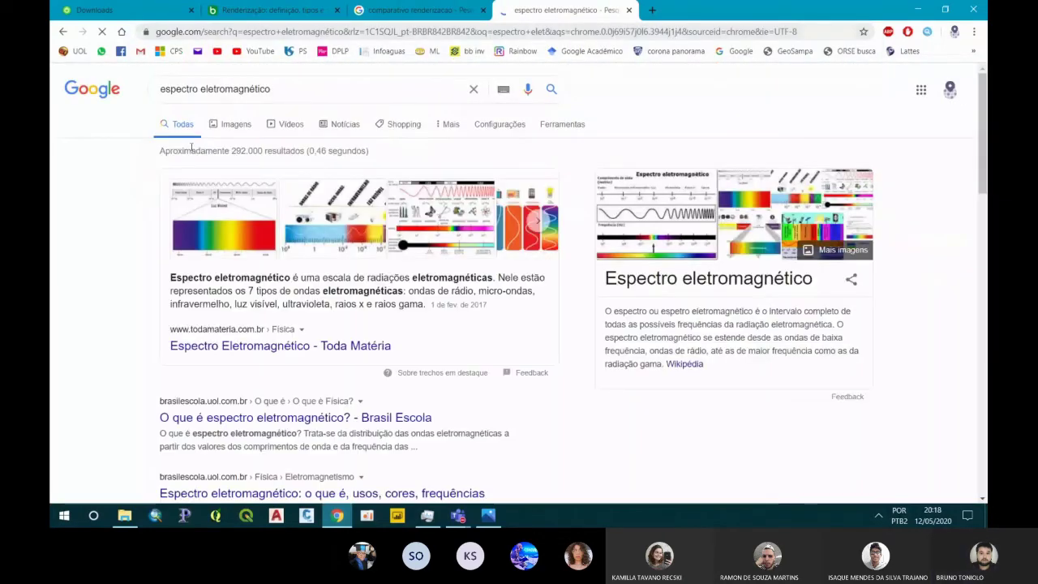
Show image results and preview the Toda Matéria visible-light spectrum chart
click(229, 126)
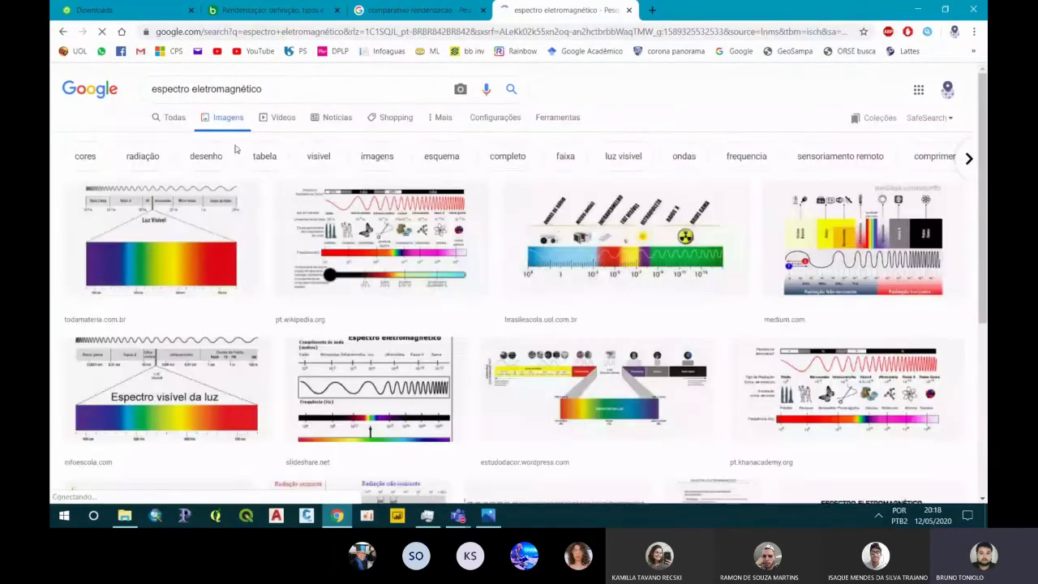
click(330, 241)
key(Left)
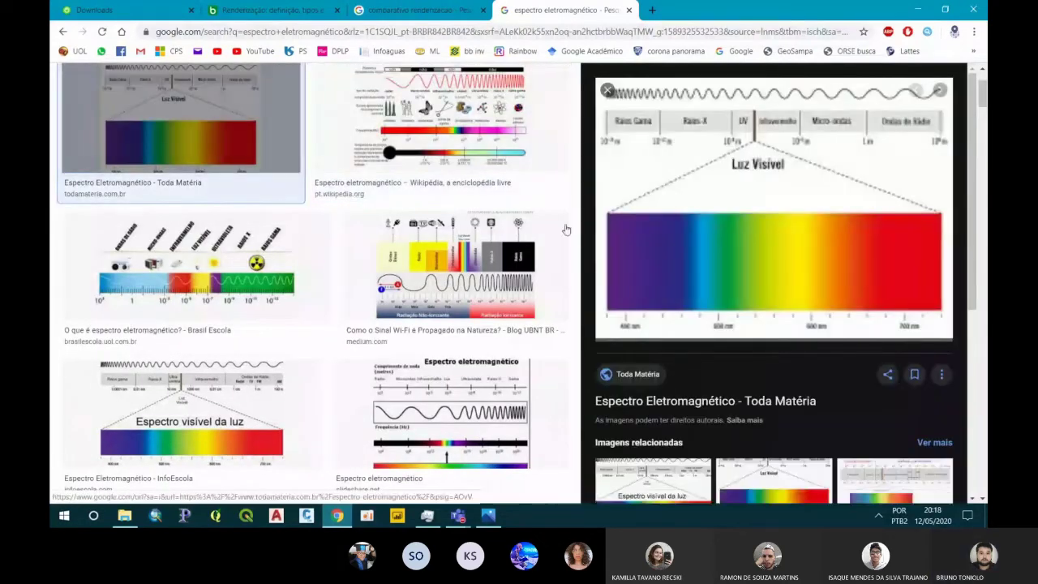
mouse_move(724, 334)
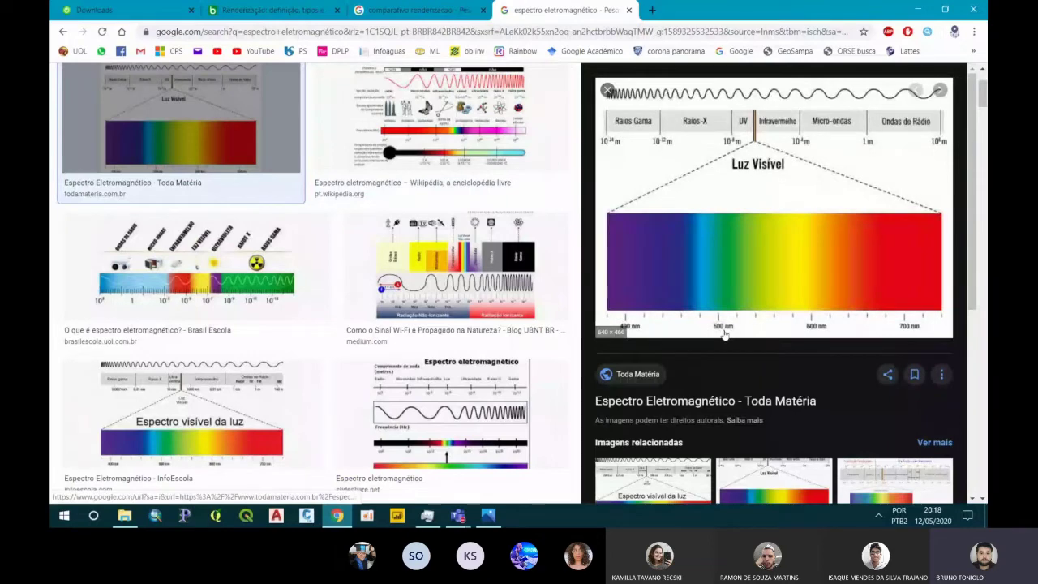
scroll(452, 209, up, 1)
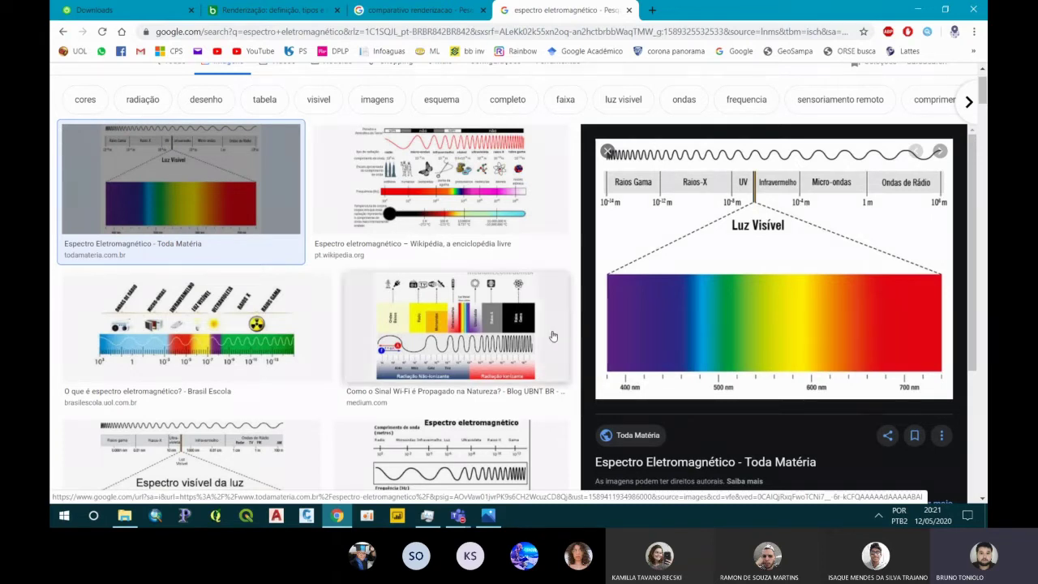
Preview the medium.com Wi-Fi spectrum image, then bring the bedroom render '3.jpg' back in Photos
click(479, 322)
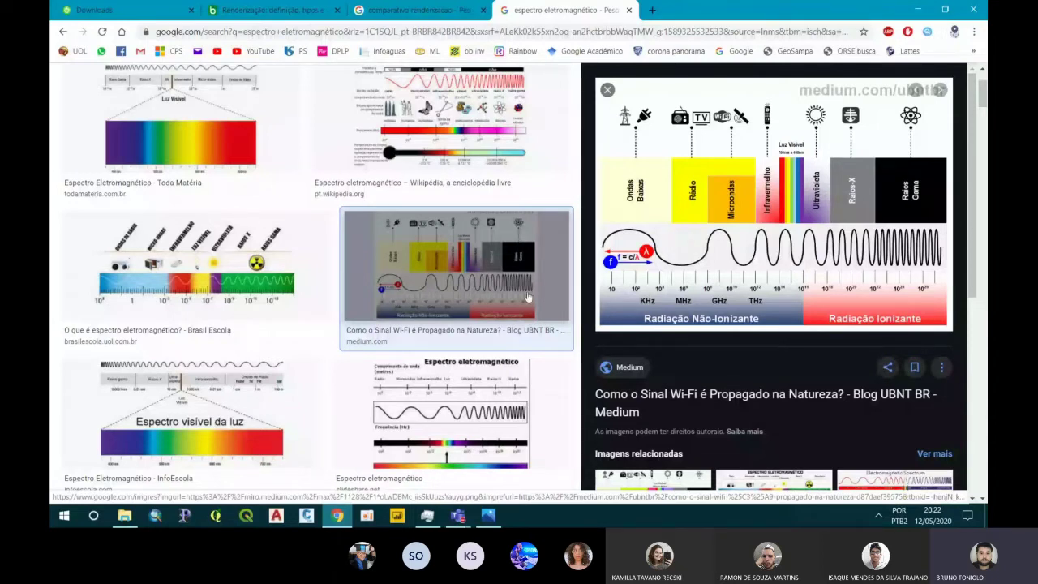
click(488, 515)
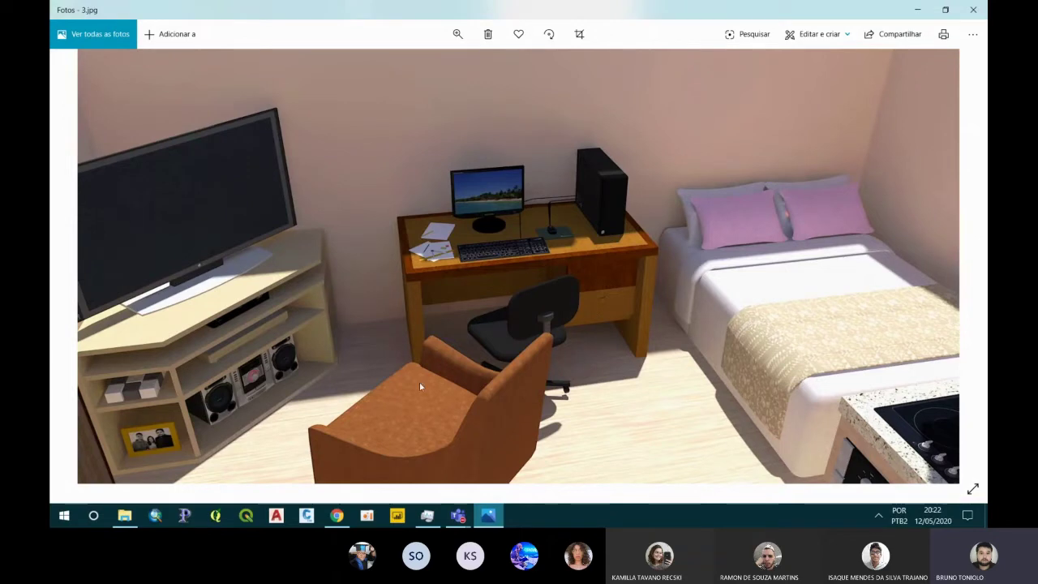
click(336, 516)
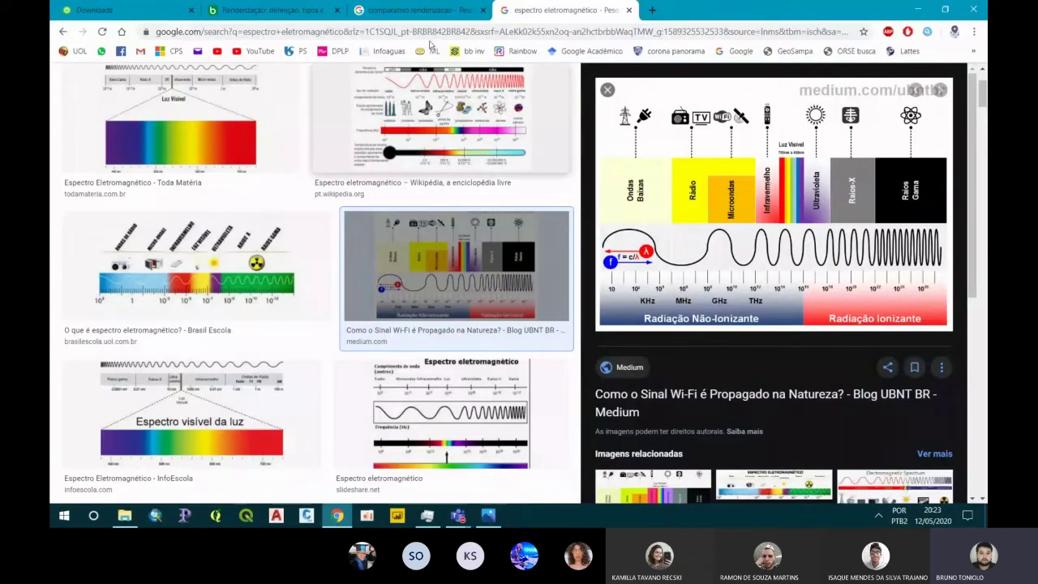
click(434, 31)
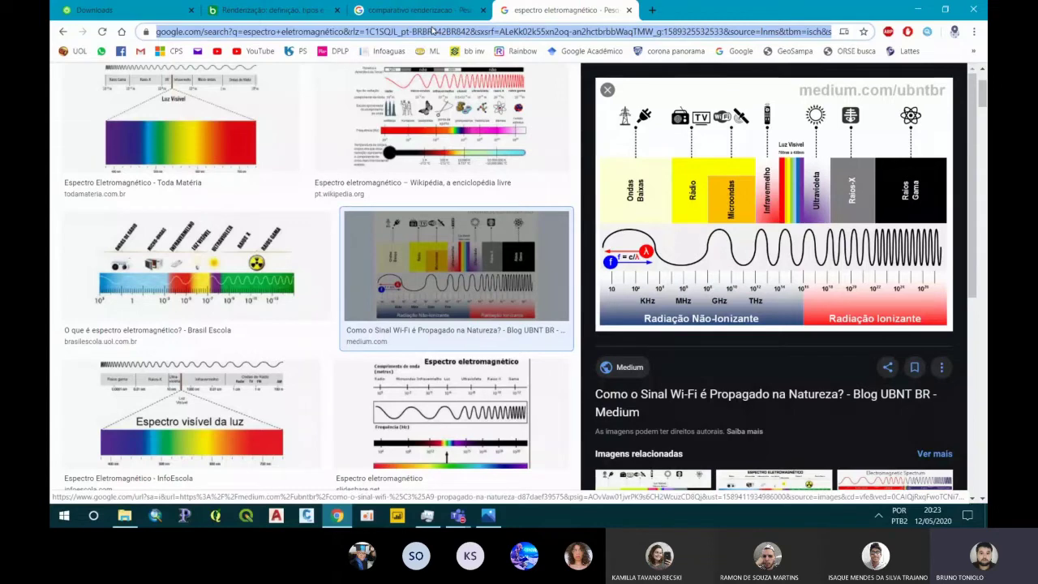
Search the web for 'render farm' and open the Fox Renderfarm '3D Cloud Render Farm' ad
text(re)
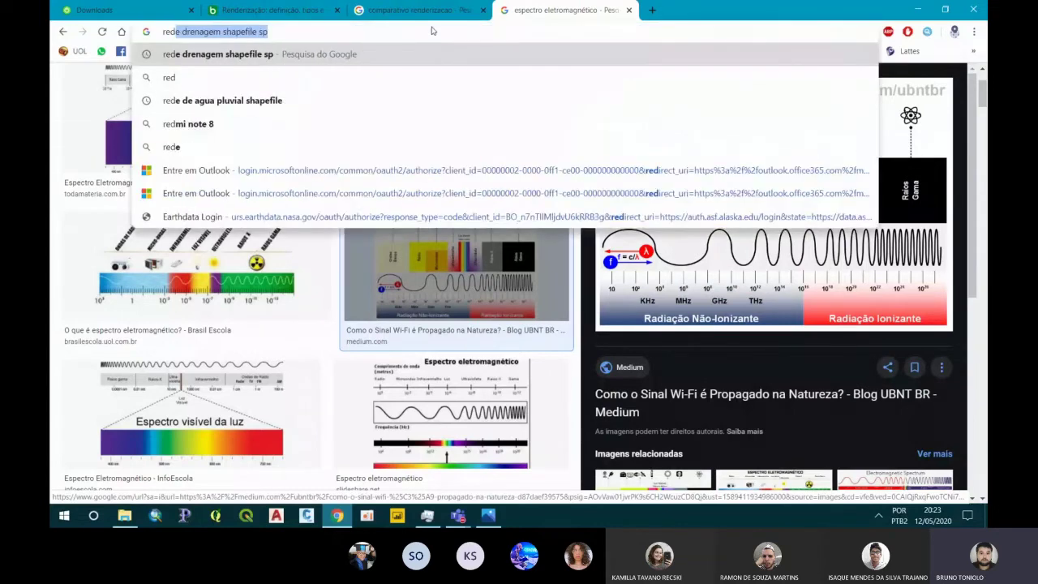
text(d)
text(nd)
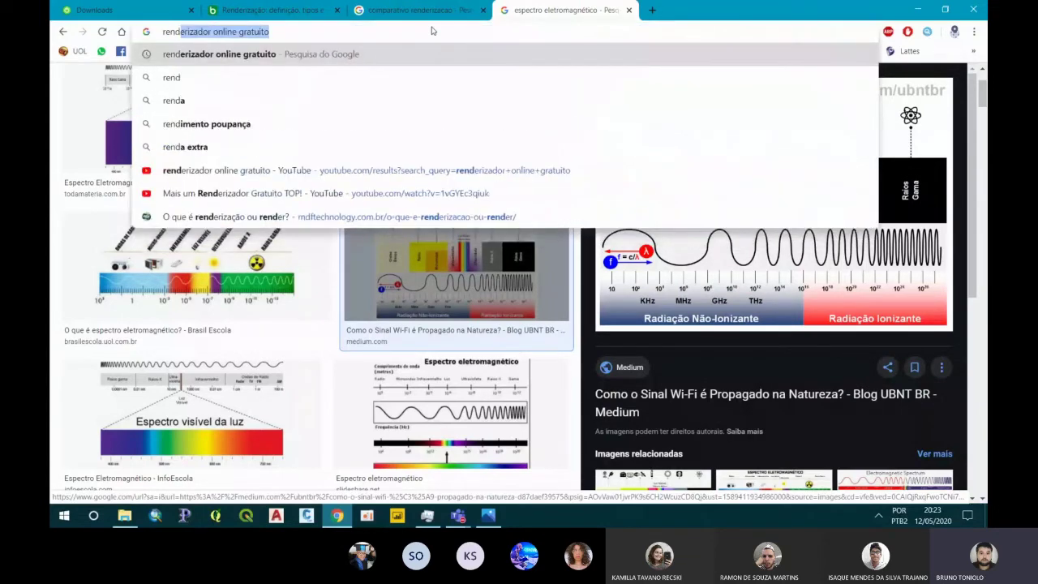
text(er farm)
key(Return)
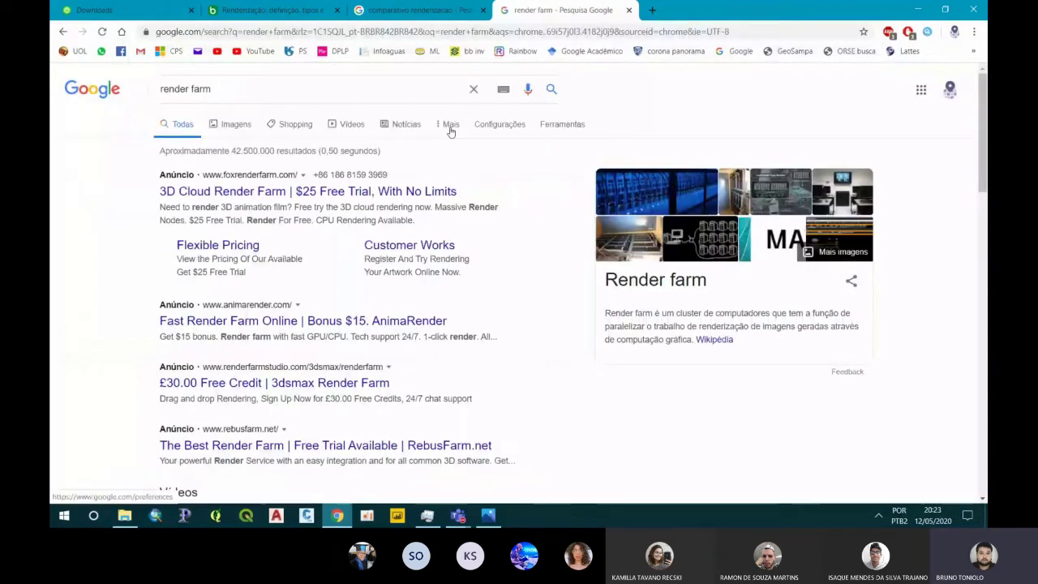
click(270, 193)
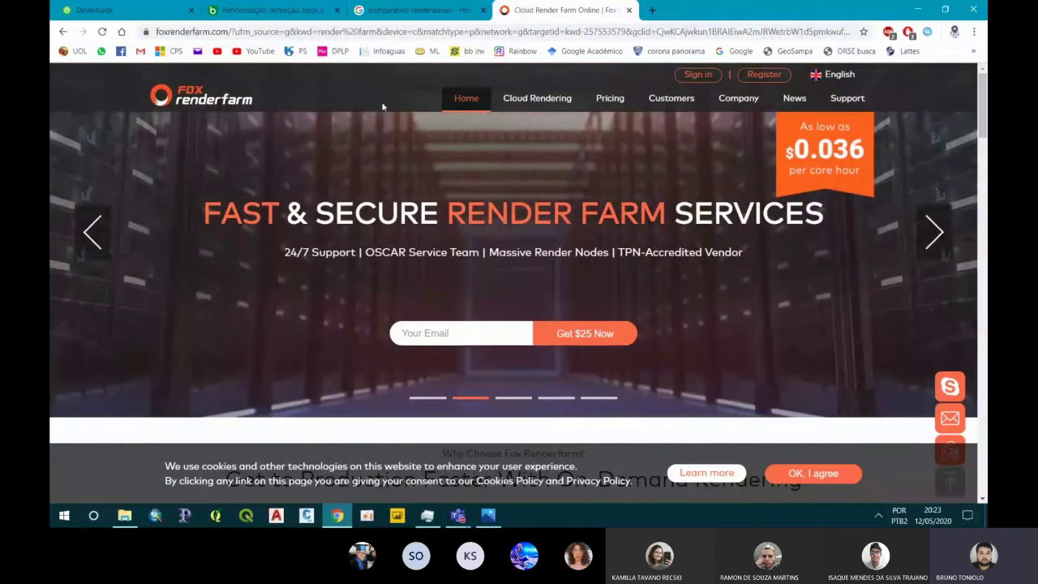
Return to the 'render farm' results and look over the render farm ads and Wikipedia entry
key(alt+Left)
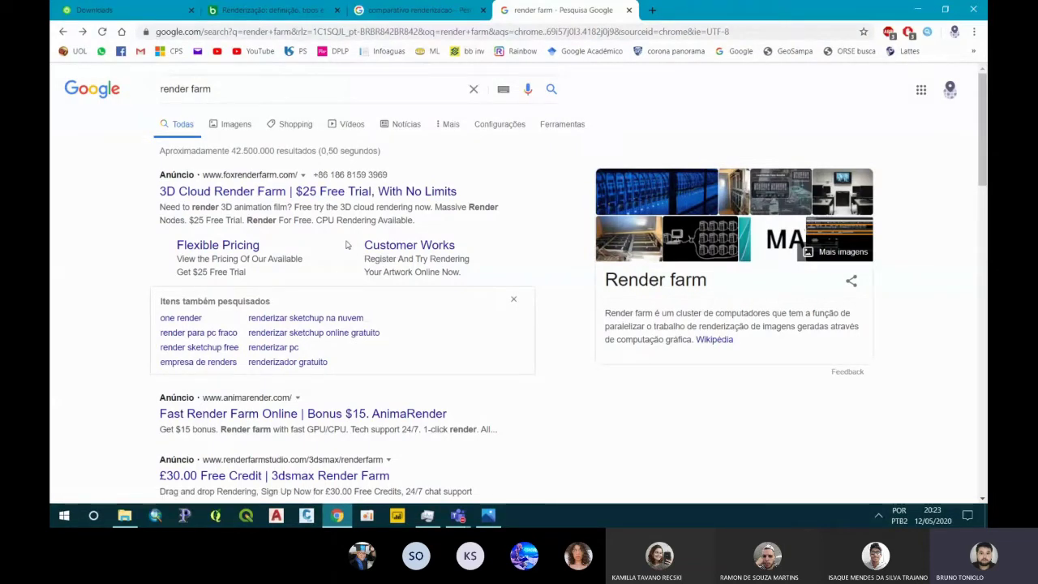
scroll(337, 264, down, 2)
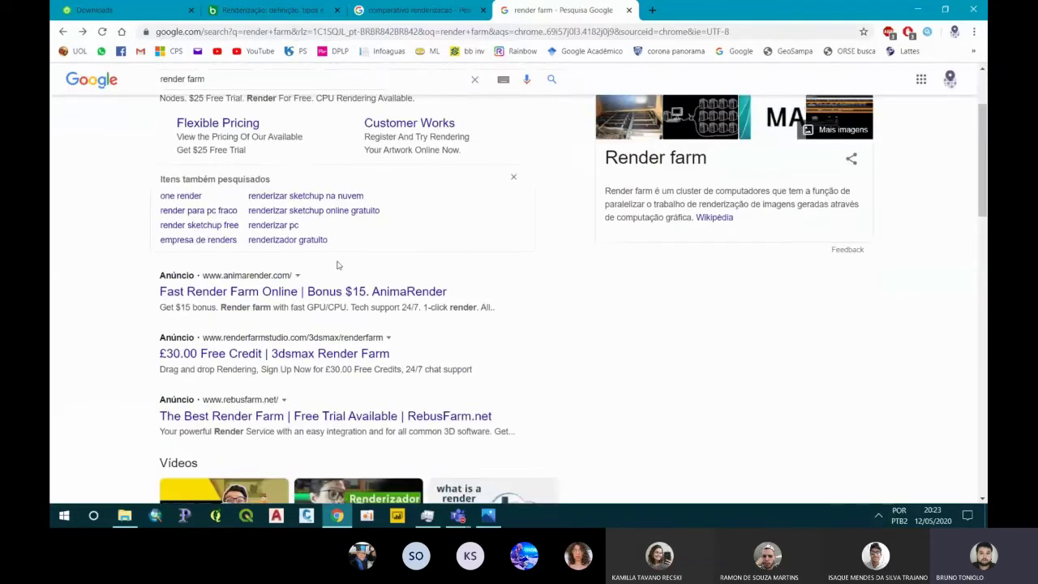
scroll(334, 270, up, 2)
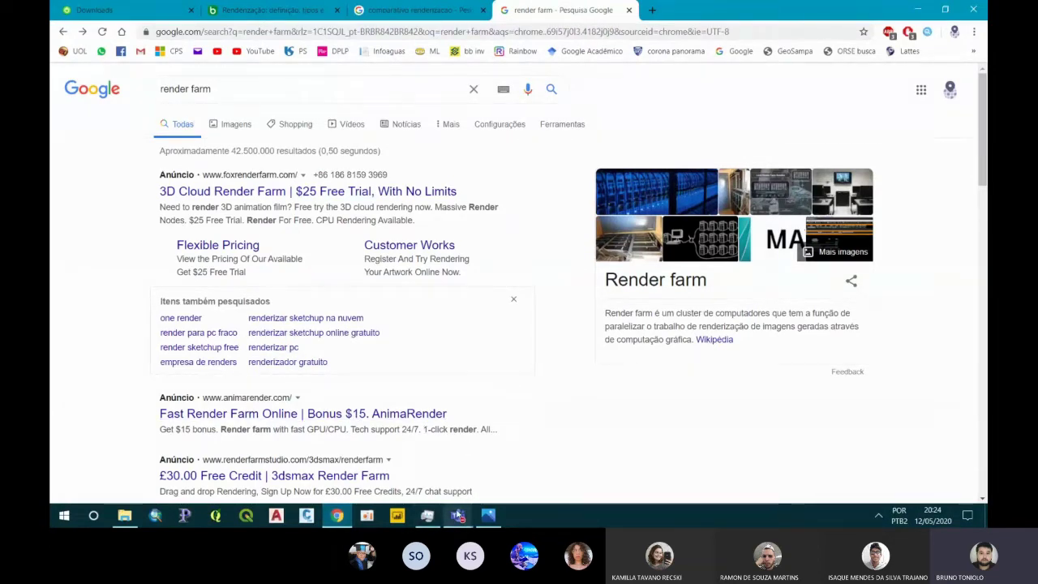
Minimise Chrome and the Teams meeting window, then close the bedroom render photo
click(458, 514)
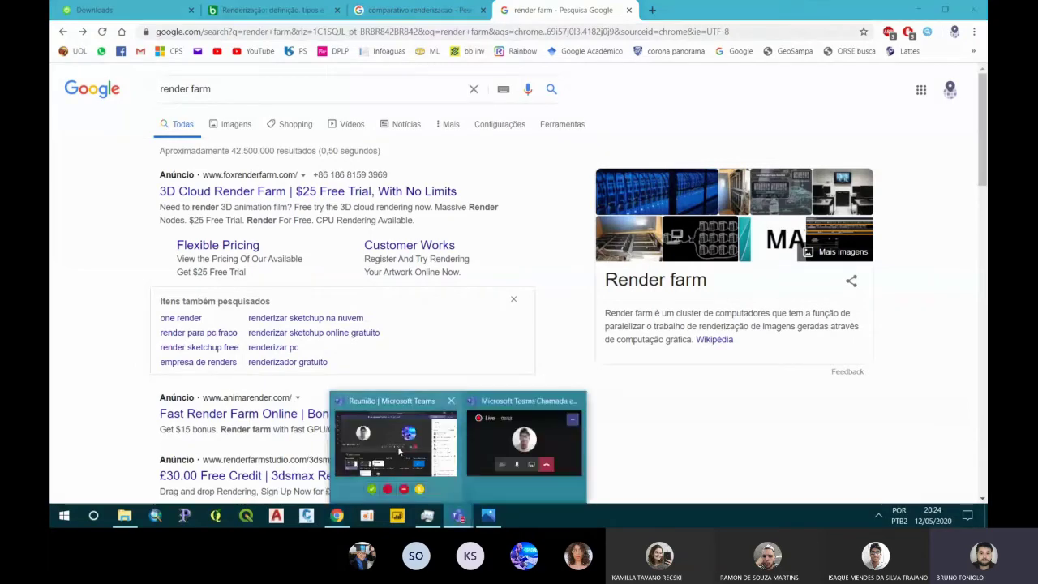
click(399, 452)
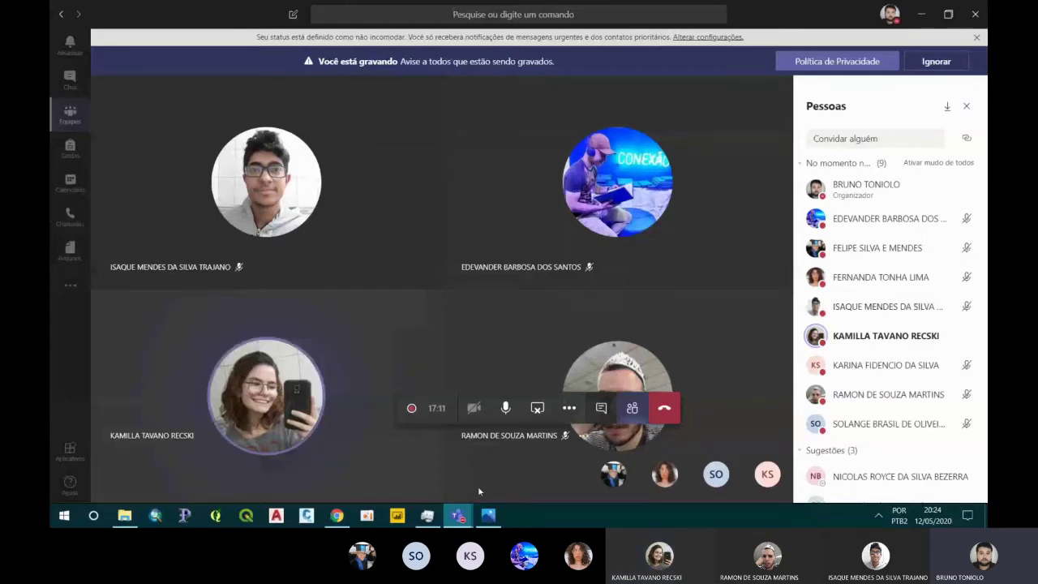
mouse_move(337, 516)
click(337, 463)
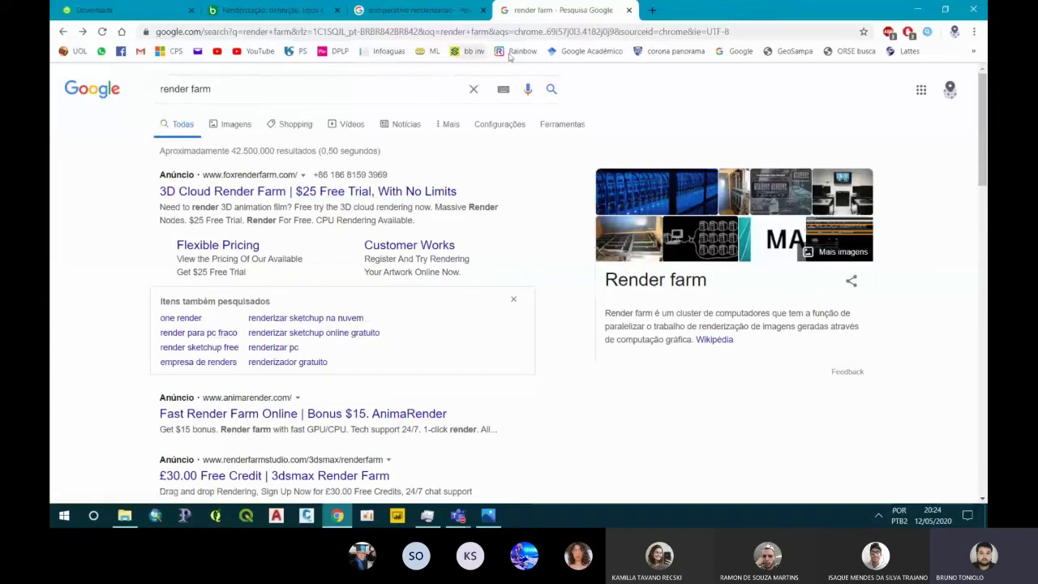
click(917, 9)
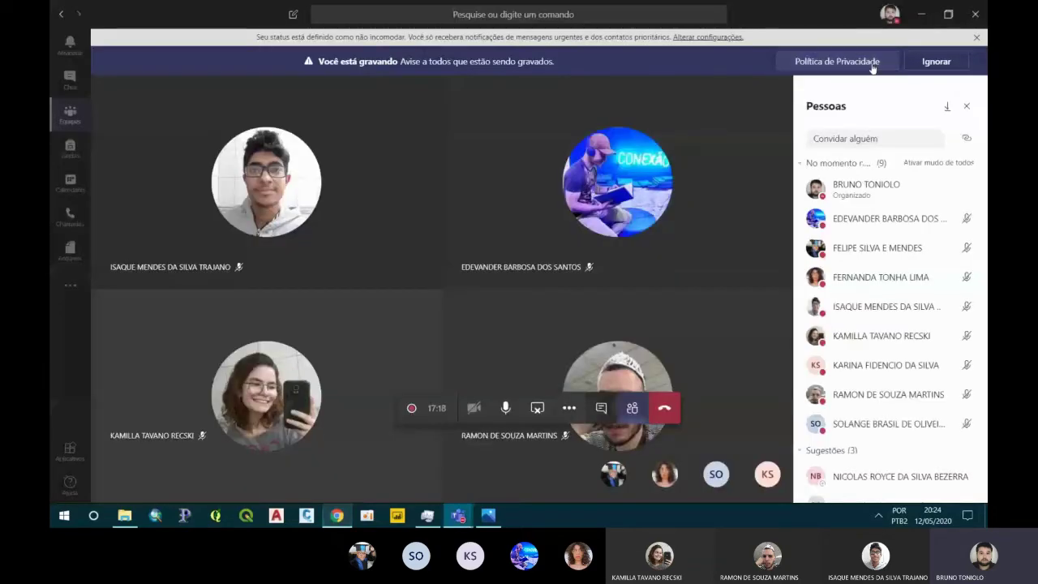
click(917, 14)
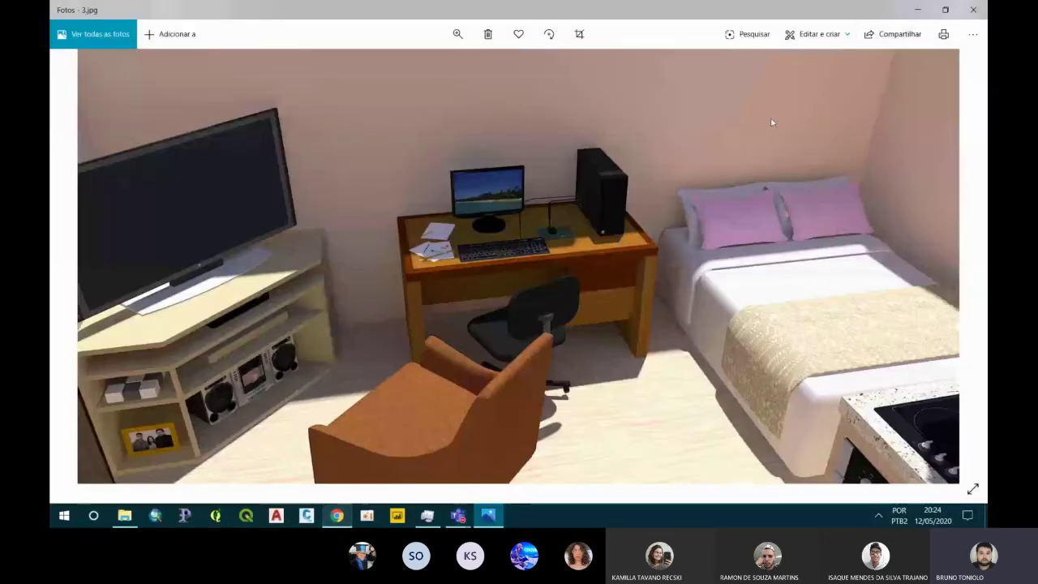
click(974, 9)
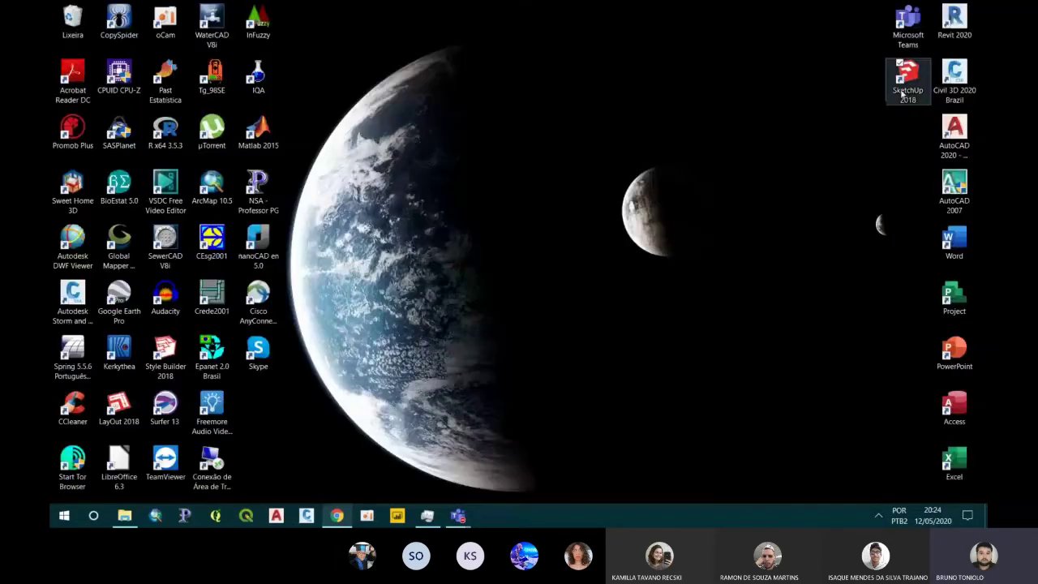
Launch SketchUp 2018 and start a blank model on the Modelo Simples - metros template
double_click(901, 95)
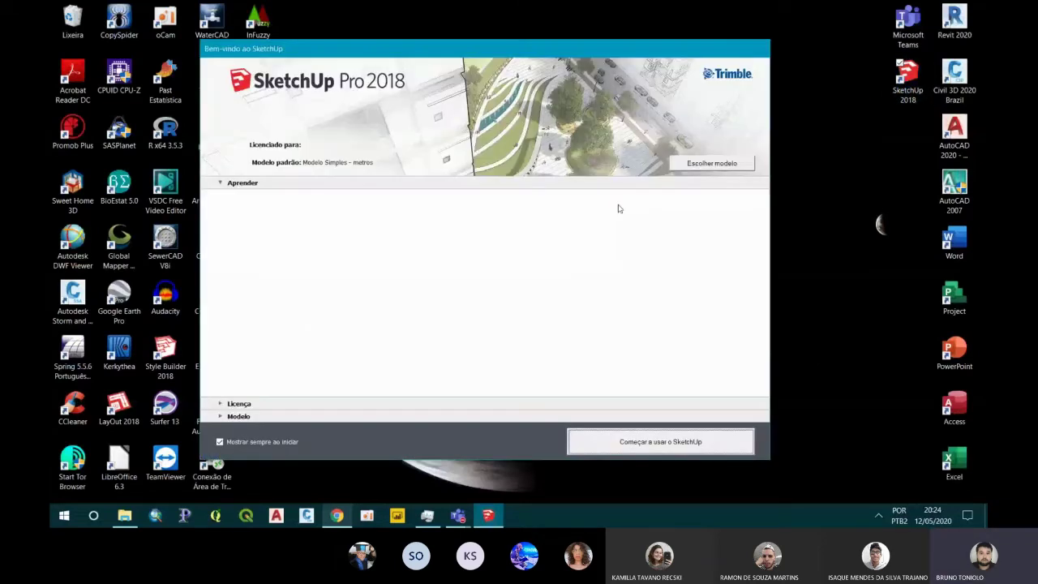
click(683, 158)
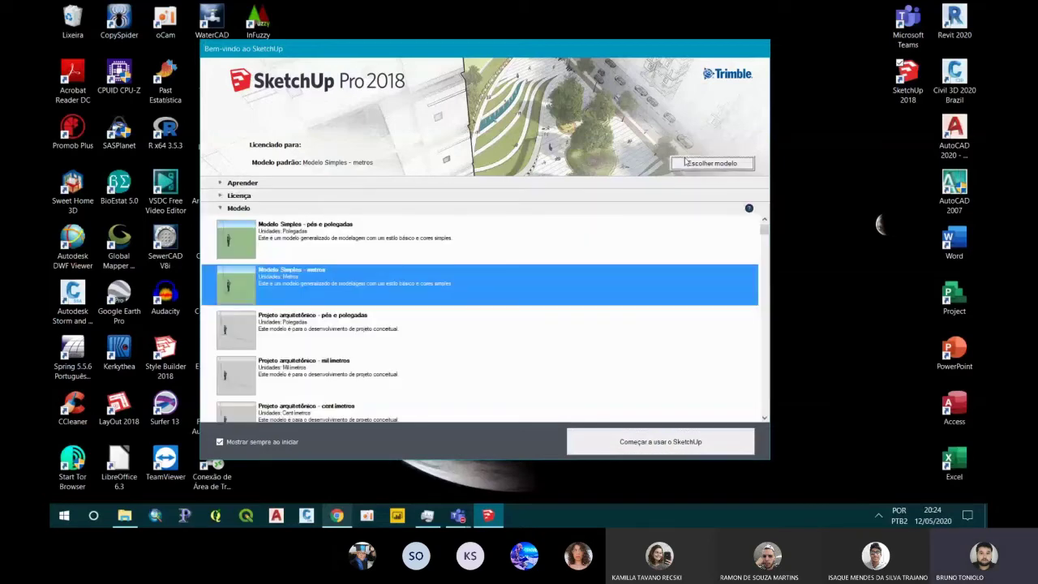
click(648, 437)
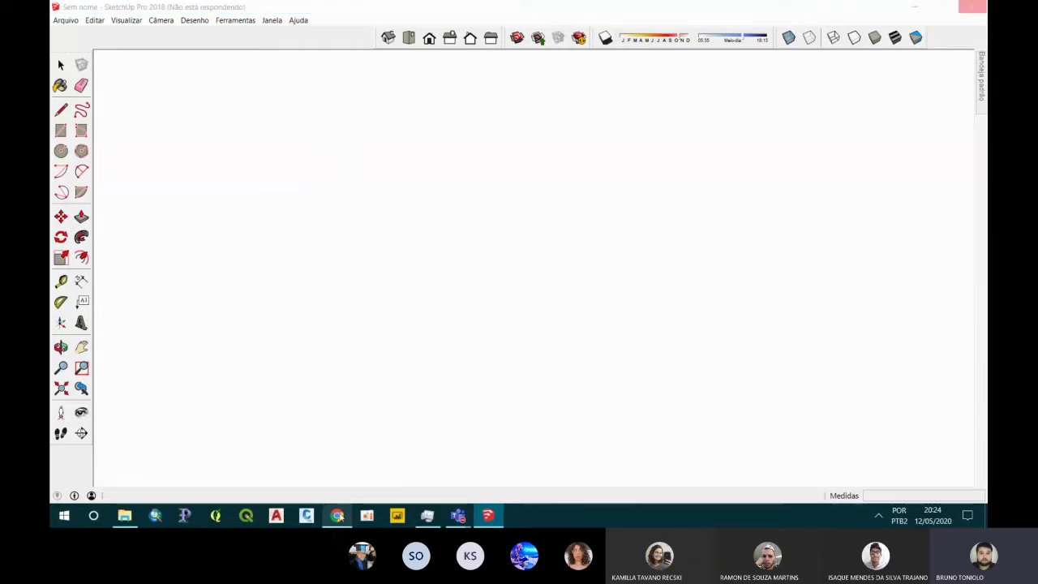
click(337, 515)
Copy the full URL of the Twilight Render V2 downloads page with Copiar
click(94, 10)
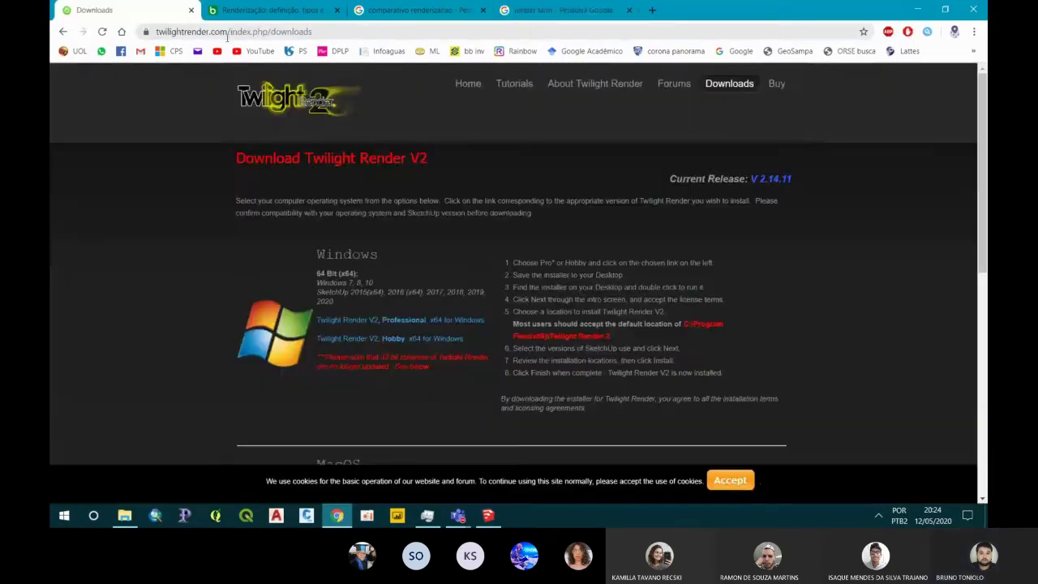
click(182, 32)
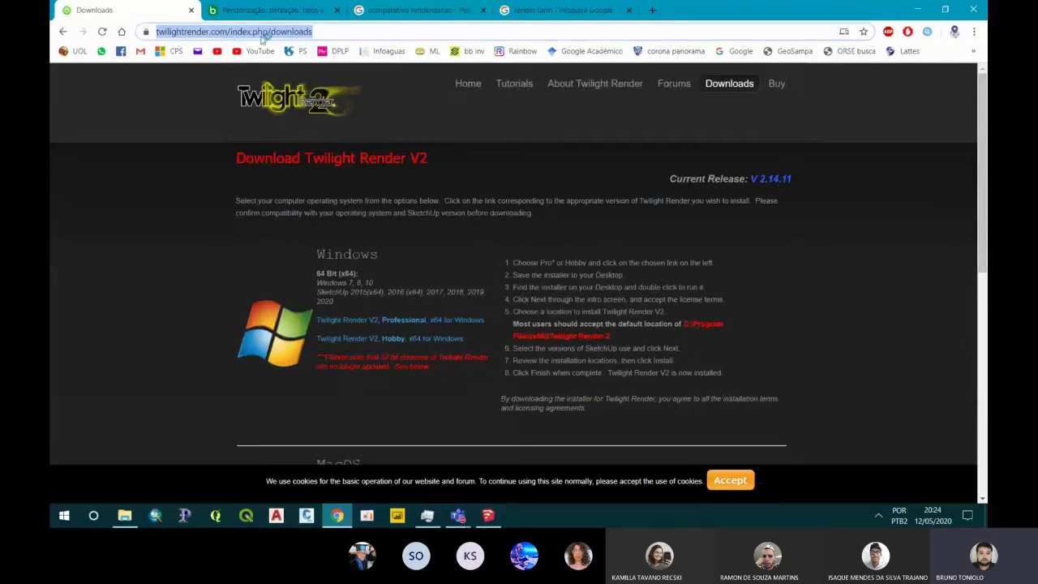
click(316, 32)
drag(372, 37, 207, 26)
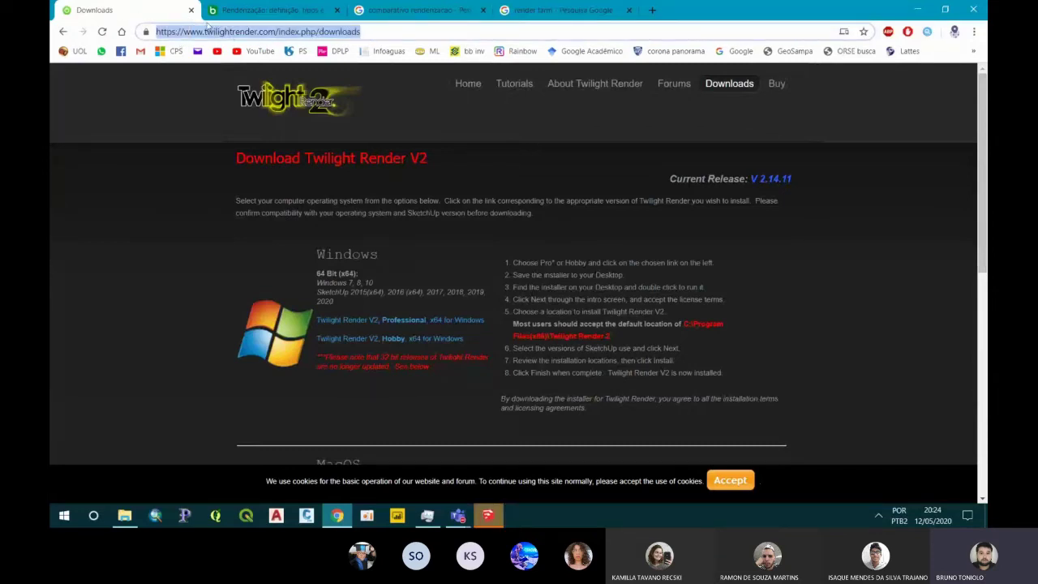
right_click(217, 31)
click(243, 115)
mouse_move(458, 516)
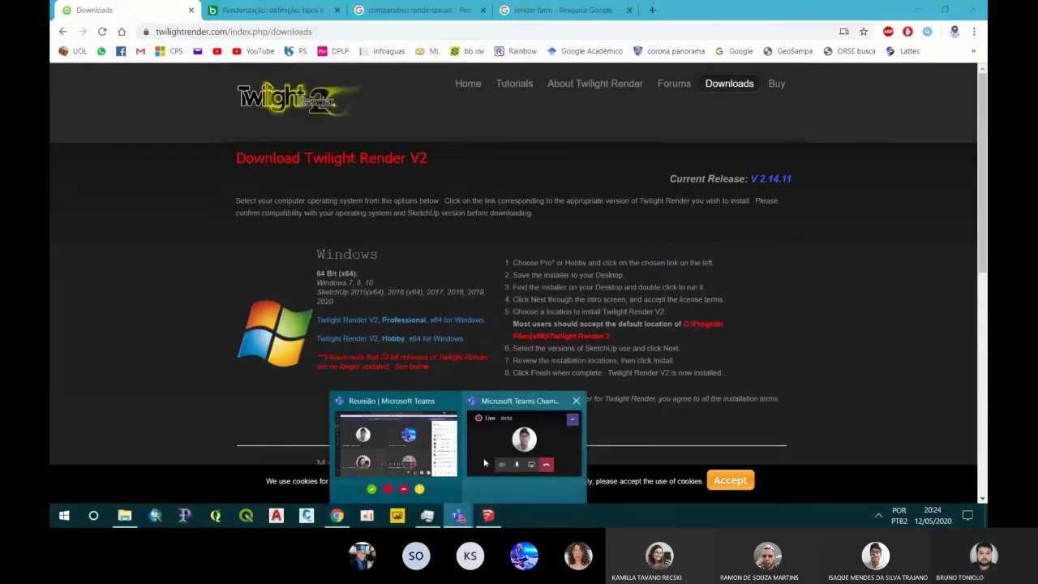
click(487, 462)
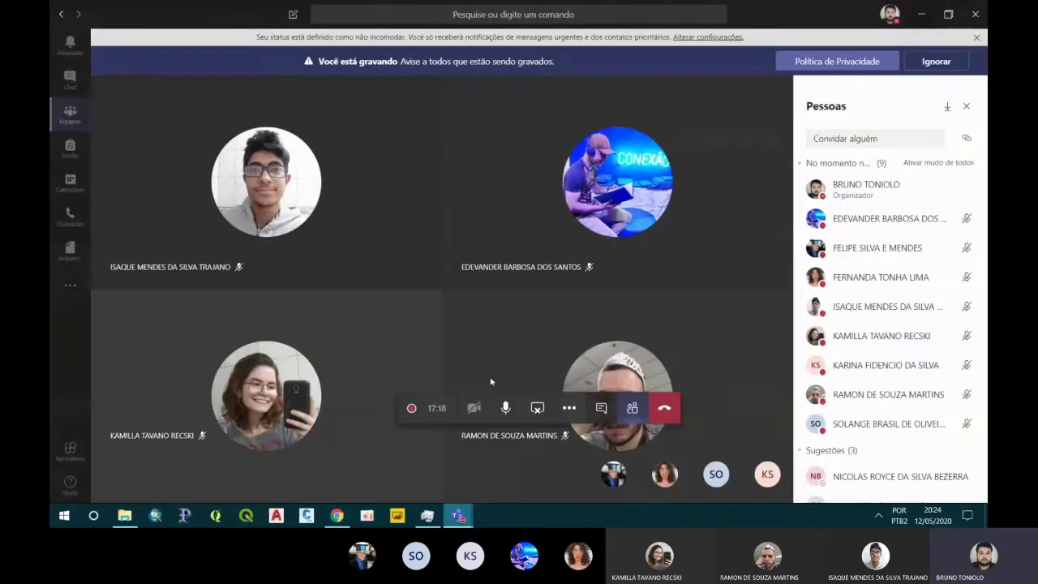
Paste the Twilight Render downloads link into the Teams meeting chat and send it
click(605, 414)
click(602, 409)
click(602, 410)
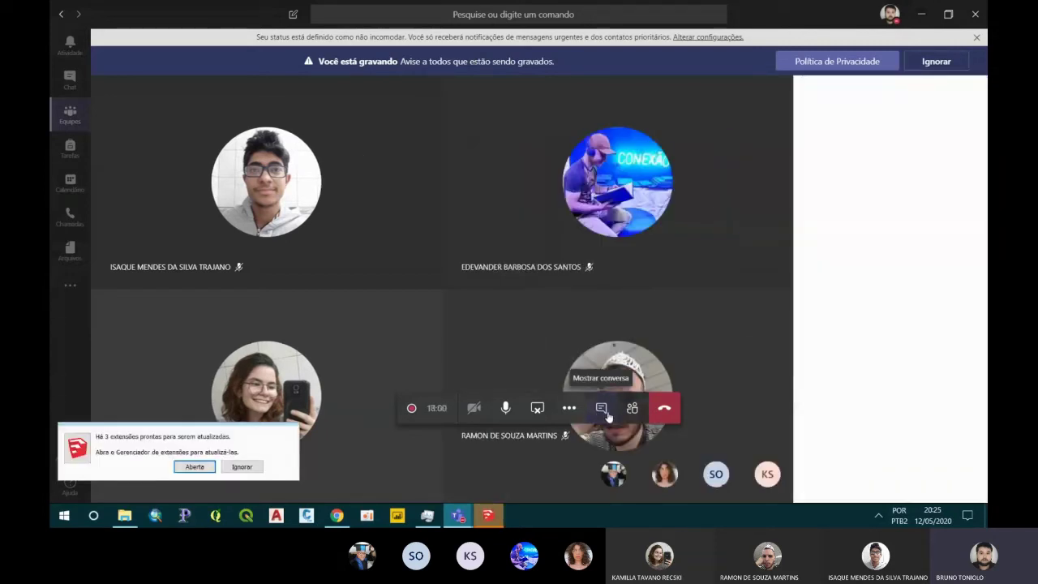
click(863, 471)
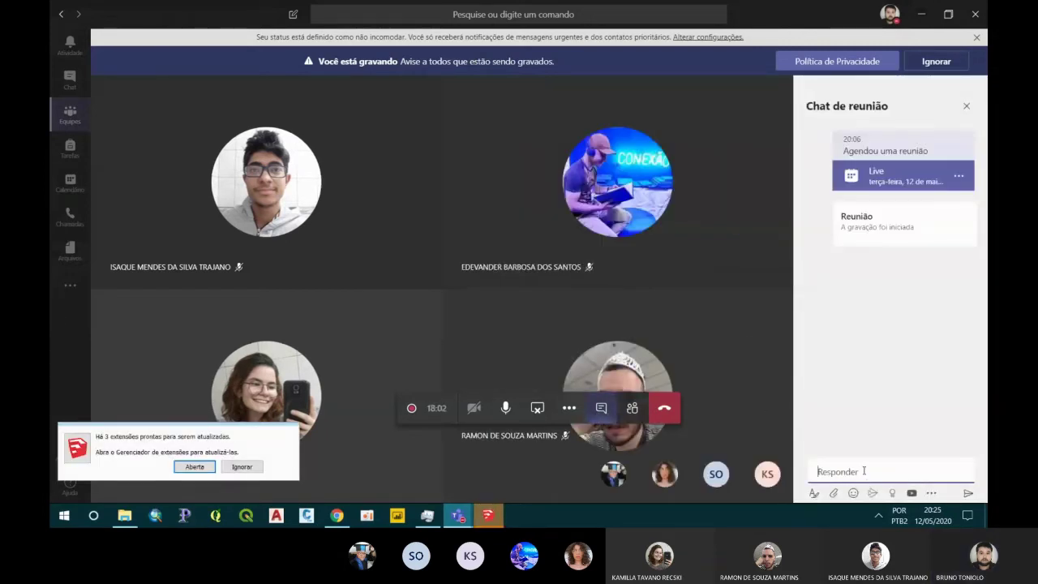
key(ctrl+v)
key(Return)
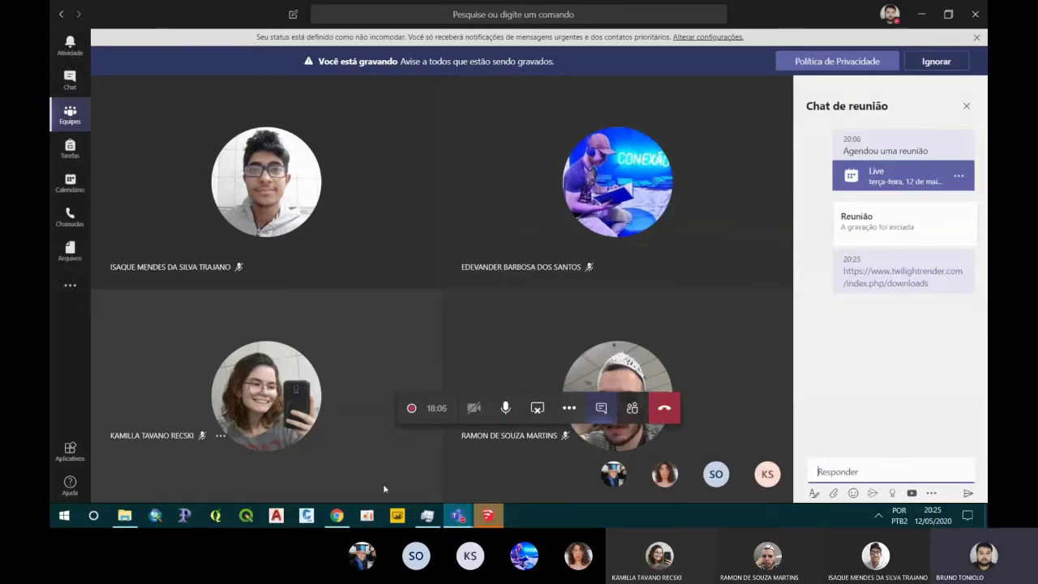
click(336, 516)
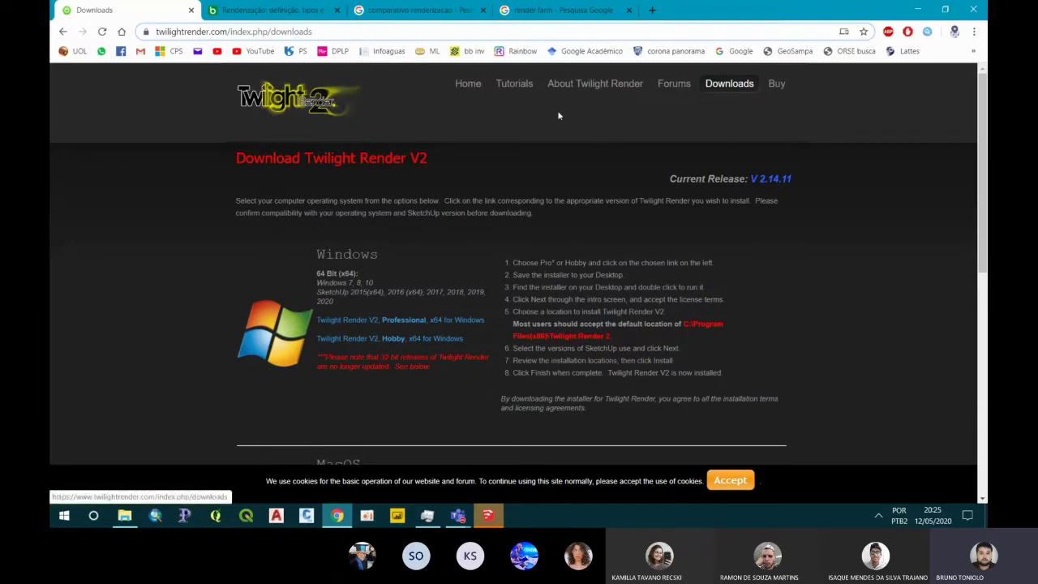
scroll(298, 246, down, 1)
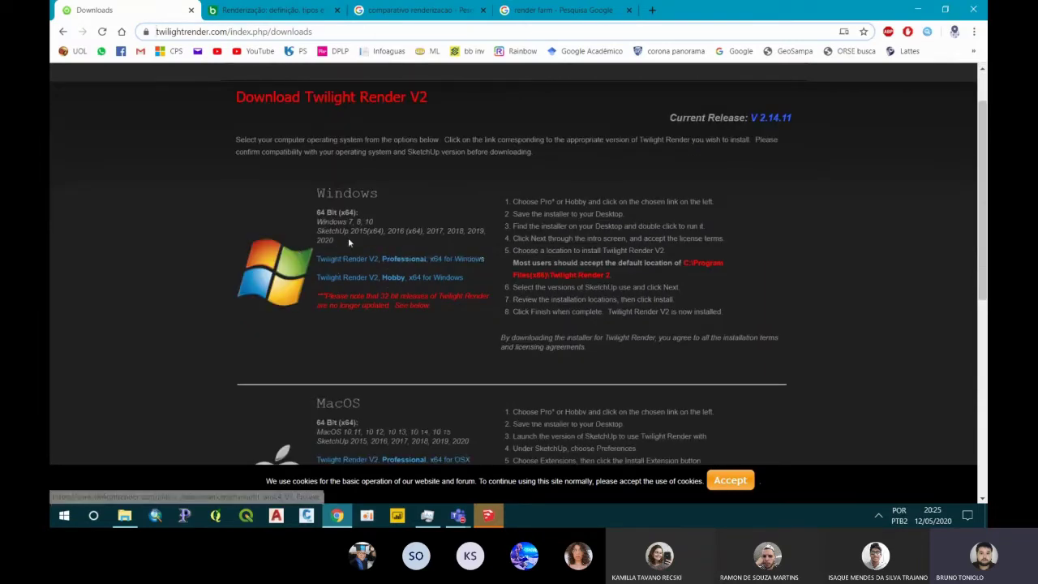
scroll(348, 238, down, 1)
scroll(312, 322, down, 1)
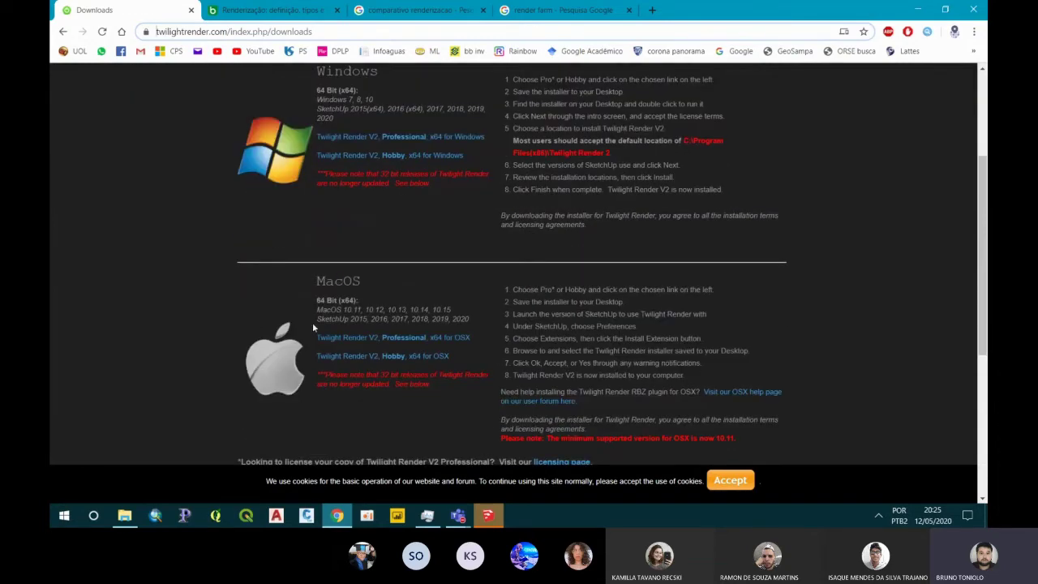
scroll(357, 275, down, 2)
scroll(397, 247, up, 3)
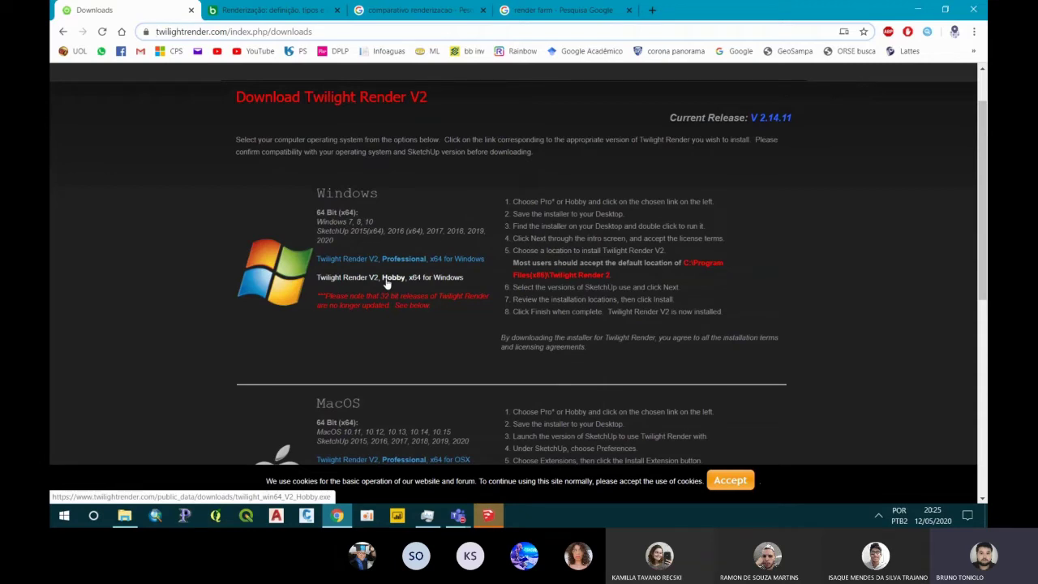
Restore twilight_win64_V2_Hobby.exe from the Lixeira and confirm it now appears in Downloads
click(124, 516)
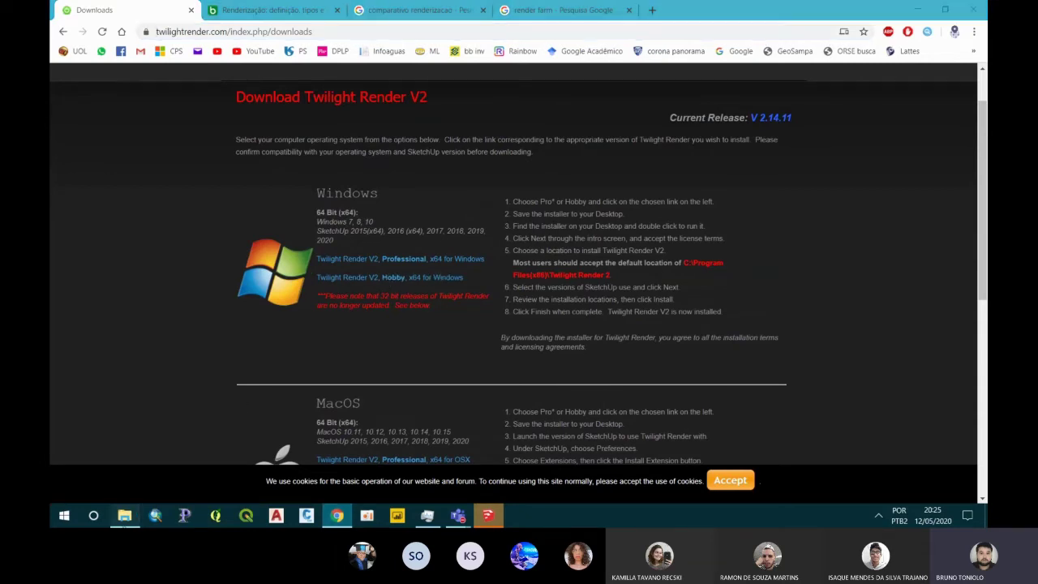
key(super+d)
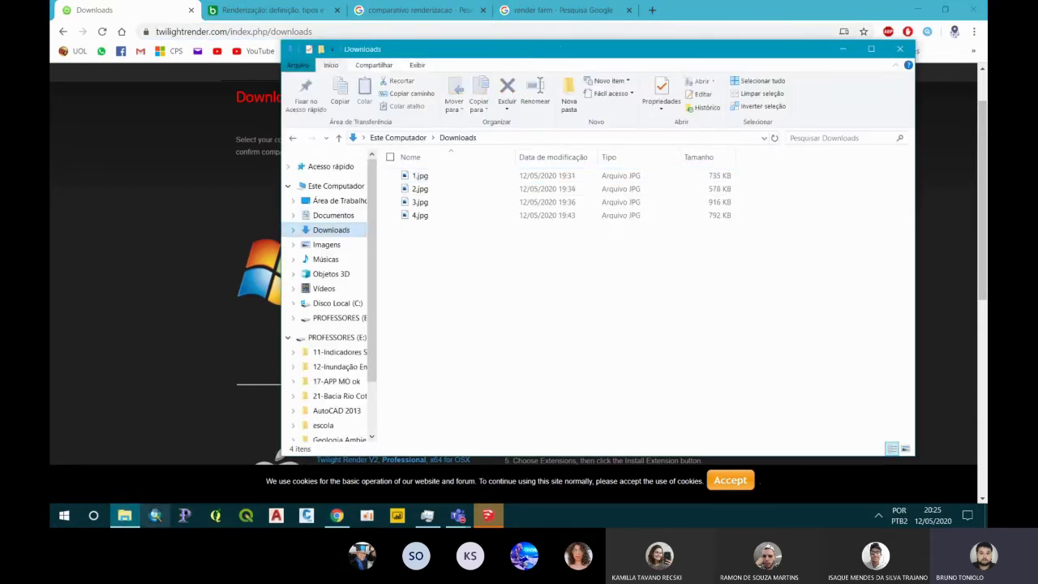
double_click(65, 23)
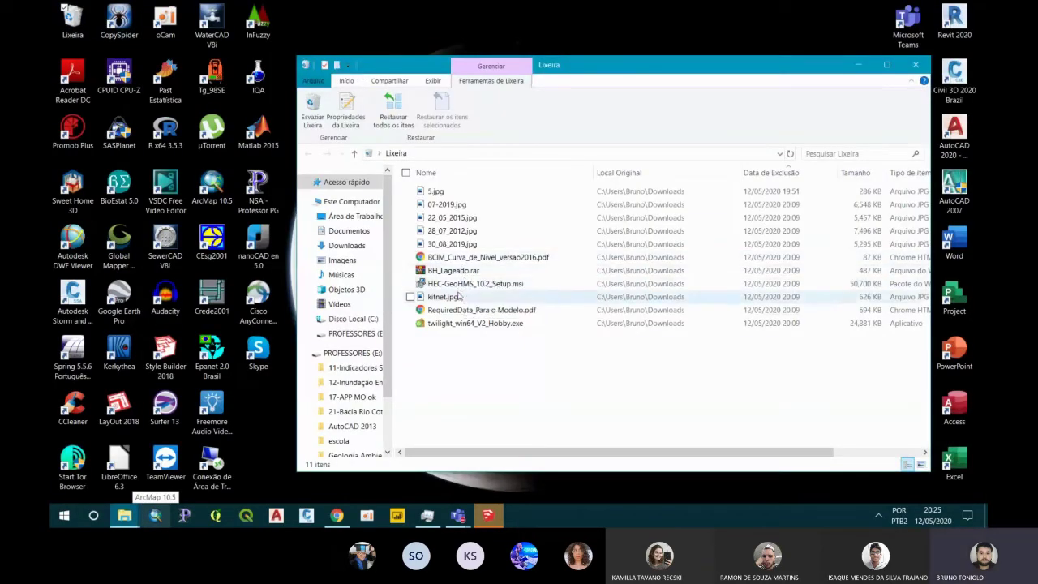
click(459, 323)
right_click(459, 323)
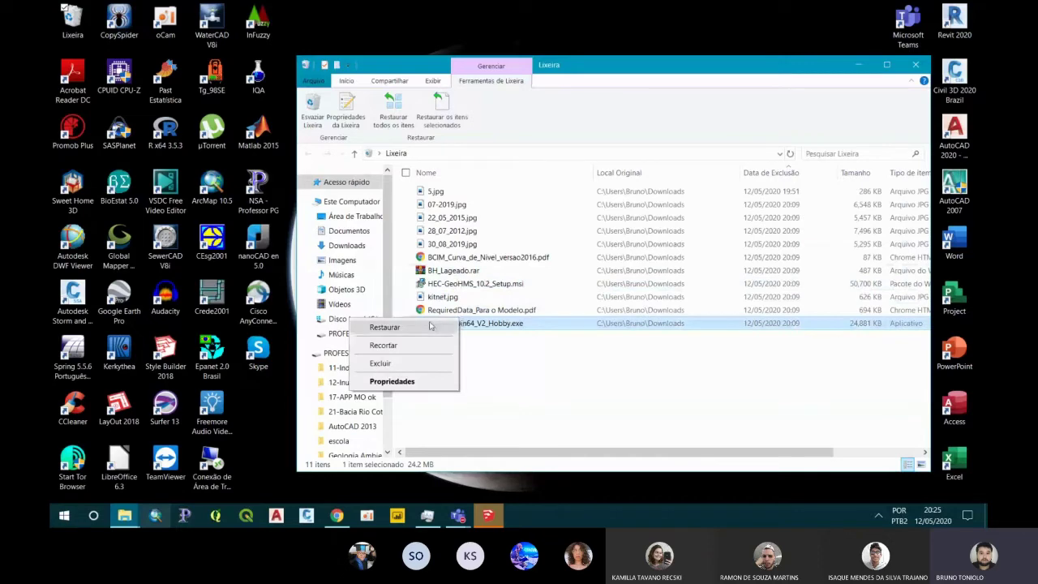
click(429, 326)
click(916, 65)
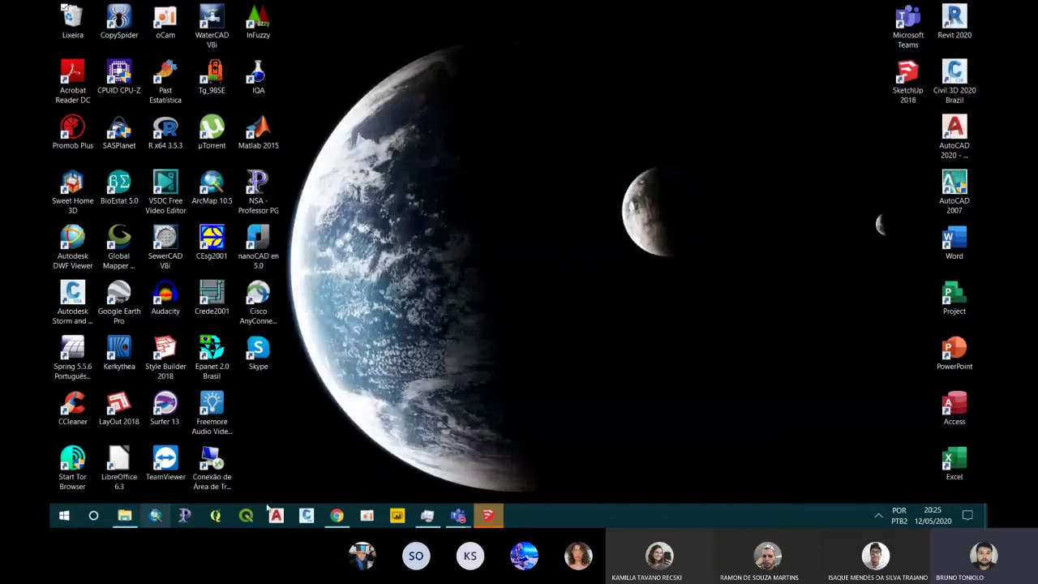
click(125, 515)
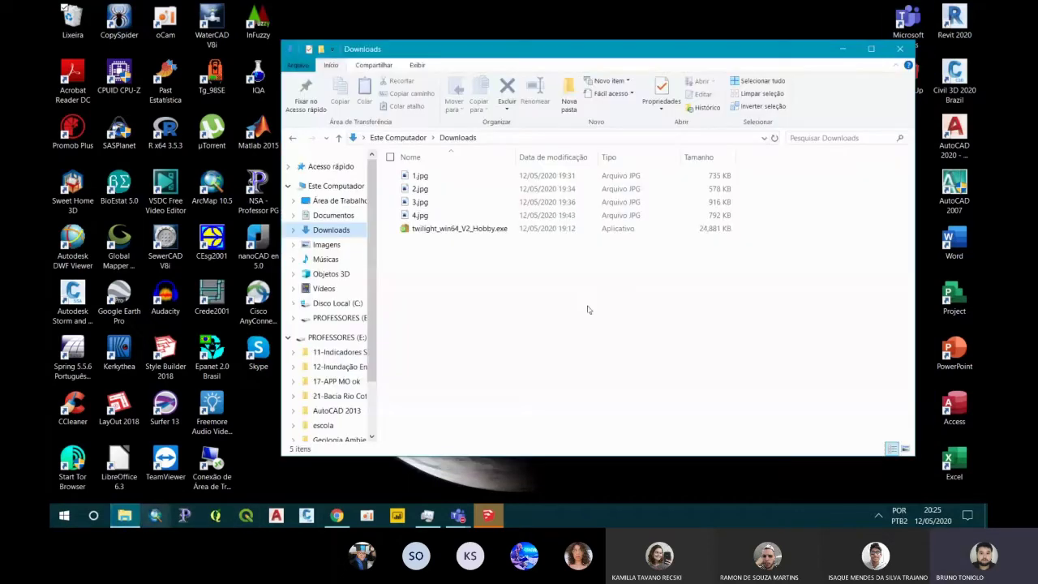
mouse_move(459, 228)
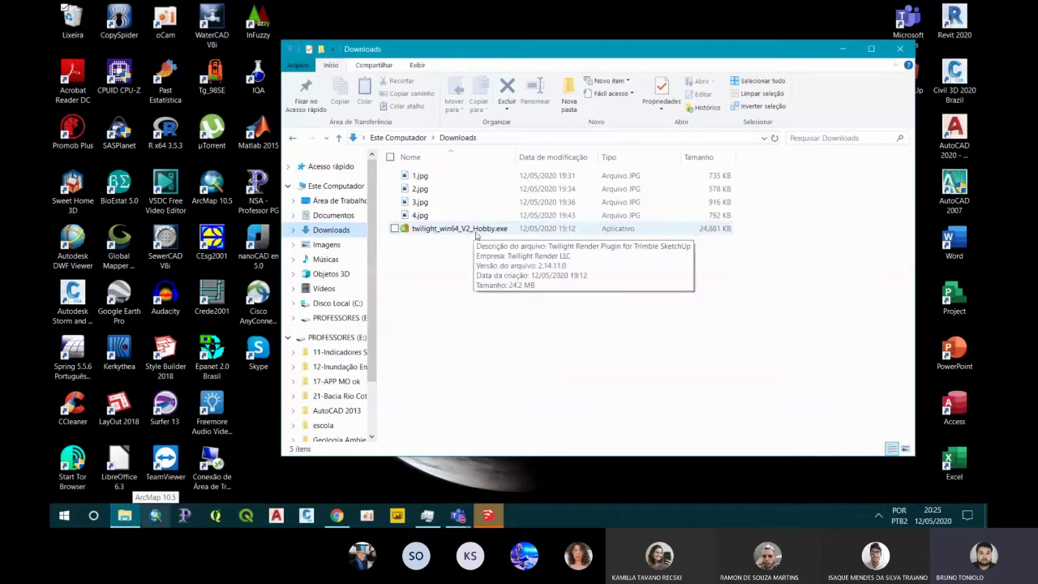
Run the twilight_win64_V2_Hobby.exe installer, allowing the unverified app to start
double_click(476, 235)
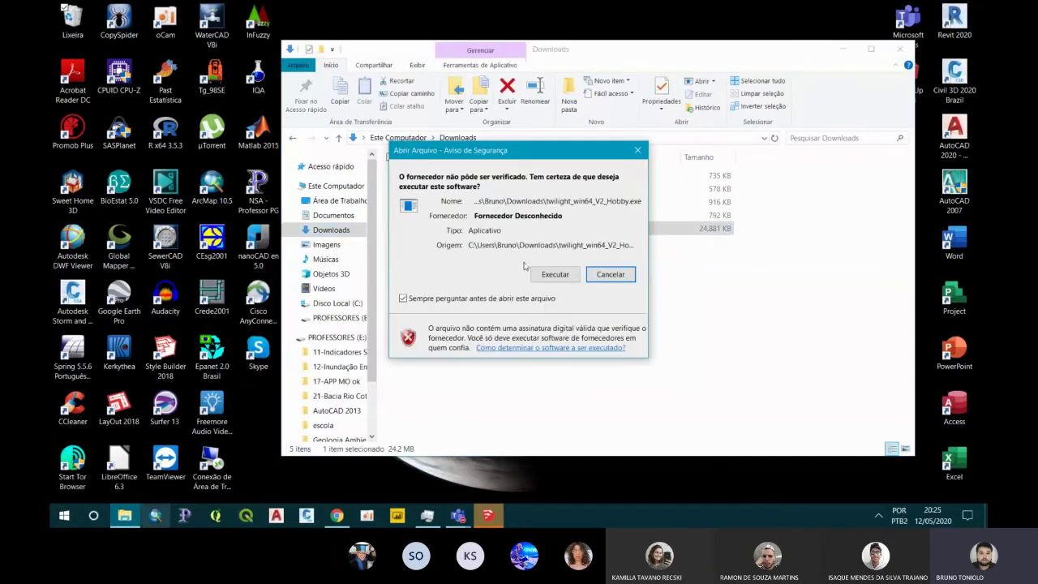
click(542, 273)
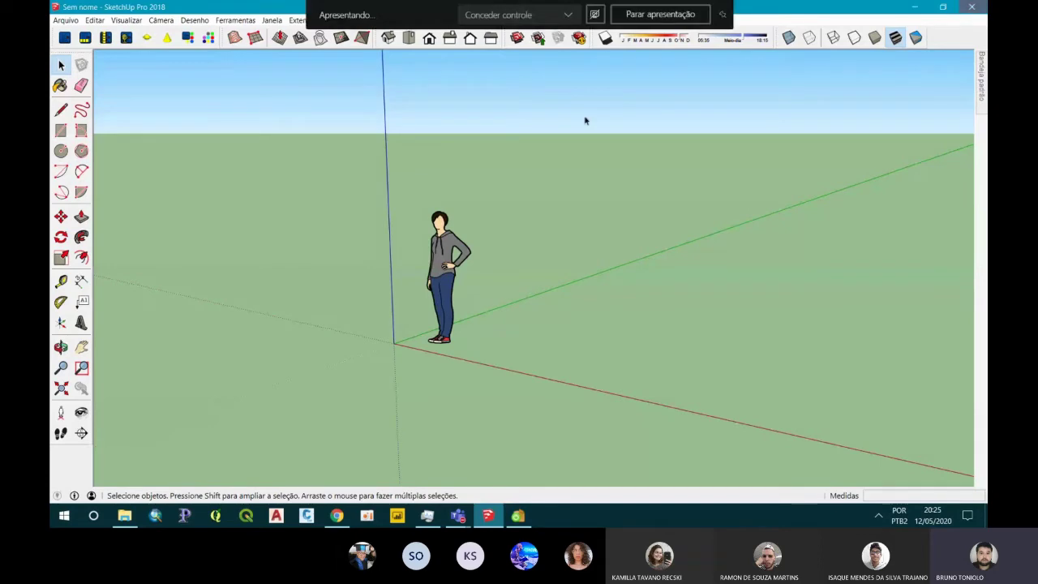
click(972, 6)
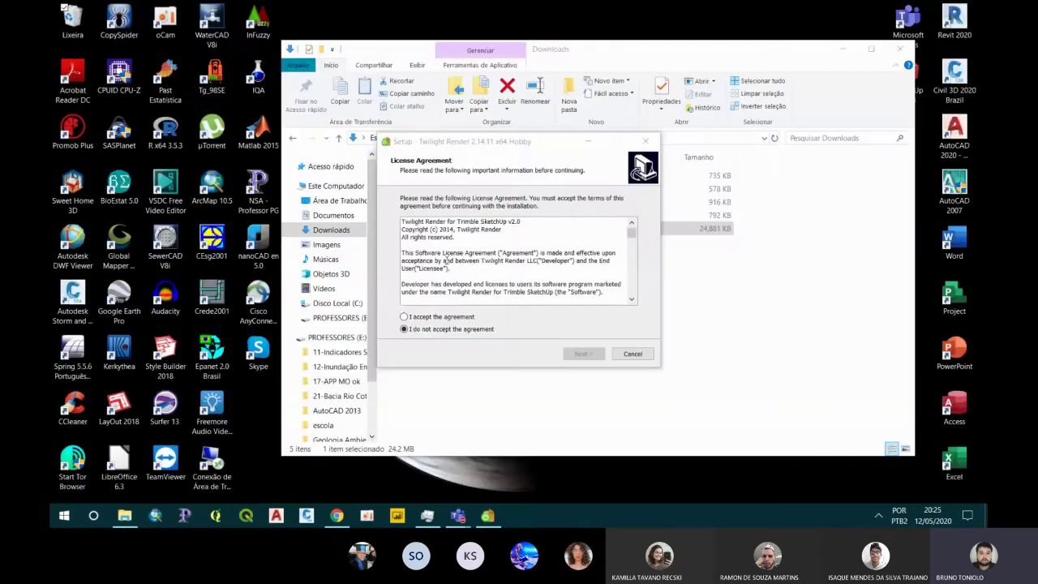
Accept the licence and install Twilight Render 2.14.11 for SketchUp 2018, then finish the wizard
click(404, 316)
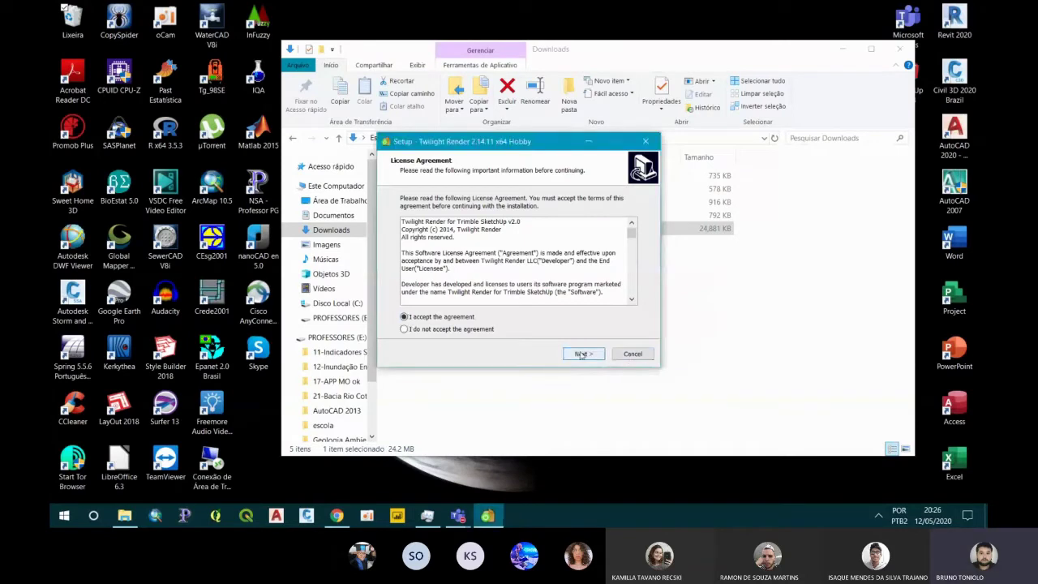
click(582, 353)
click(582, 353)
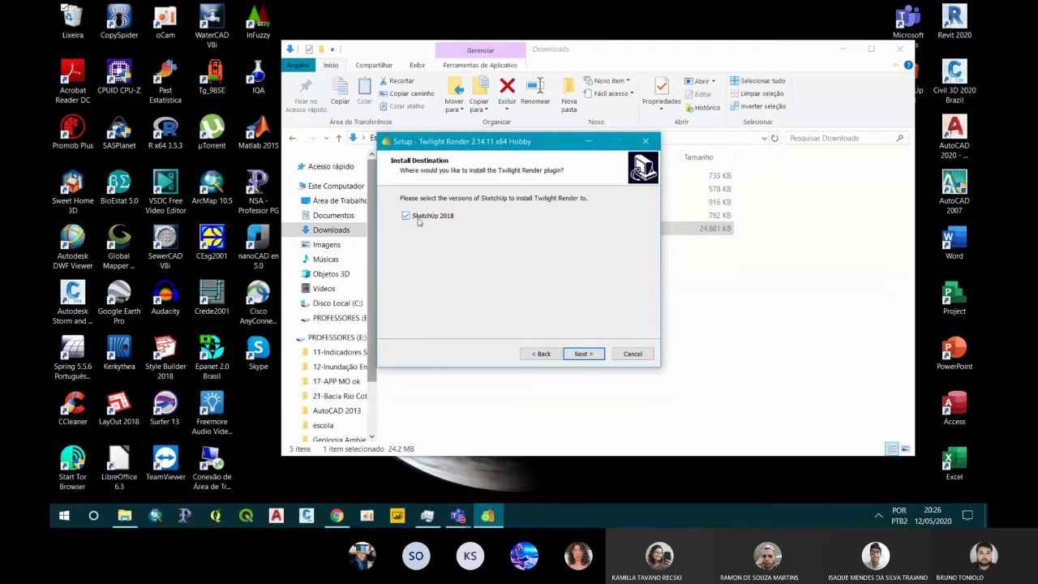
click(584, 353)
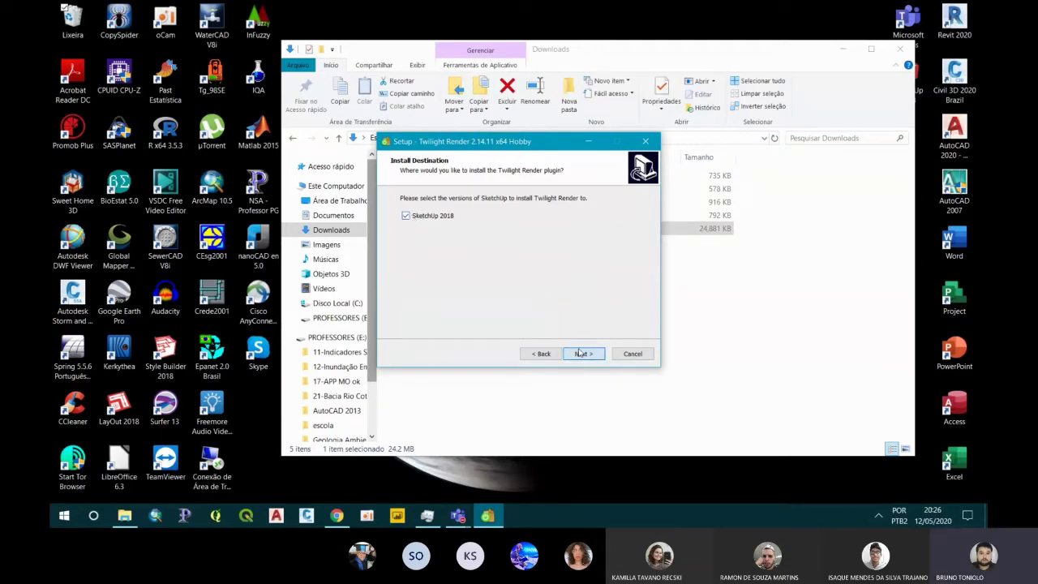
click(584, 353)
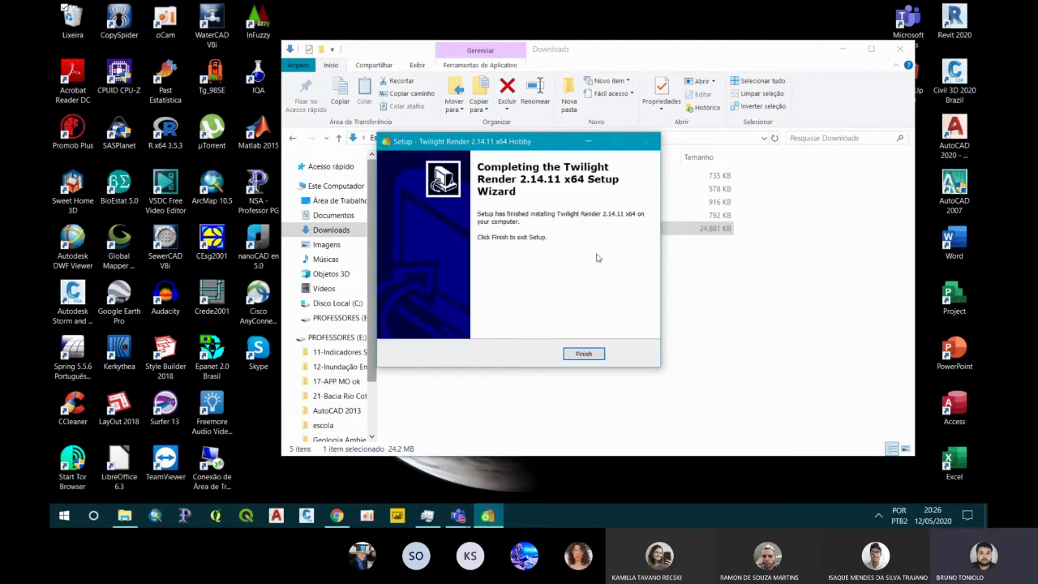
click(584, 354)
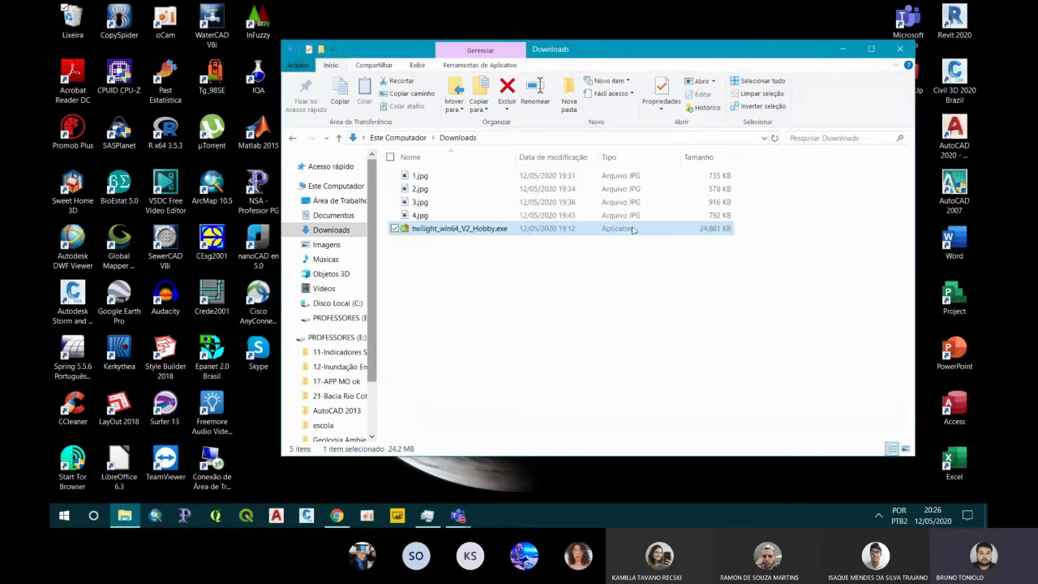
Close the Downloads window and start a new SketchUp model on Modelo Simples - metros
click(898, 49)
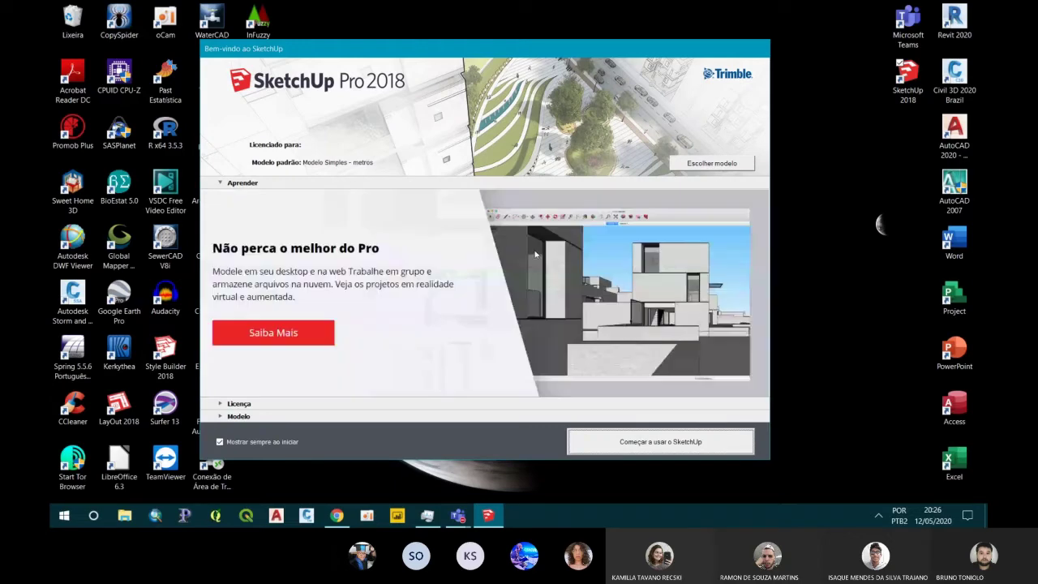
click(687, 166)
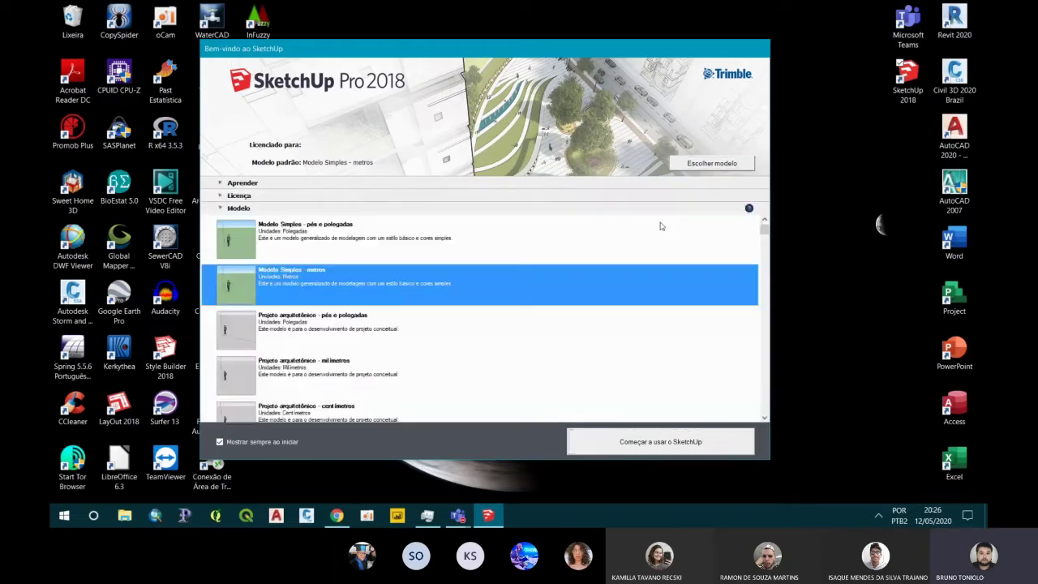
click(660, 441)
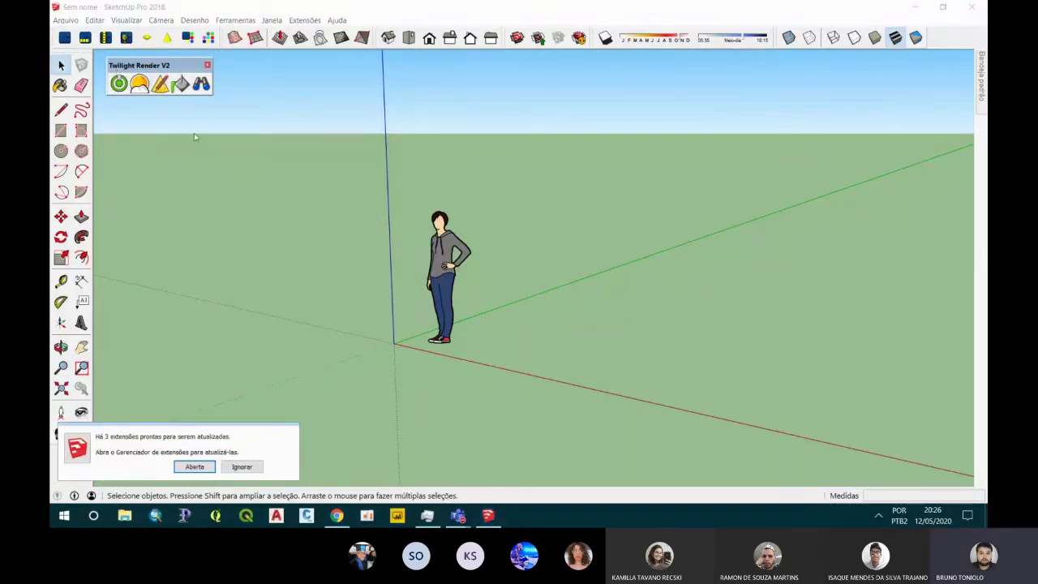
Dismiss the extension update notice, nudge the Twilight Render toolbar and orbit the view
click(242, 466)
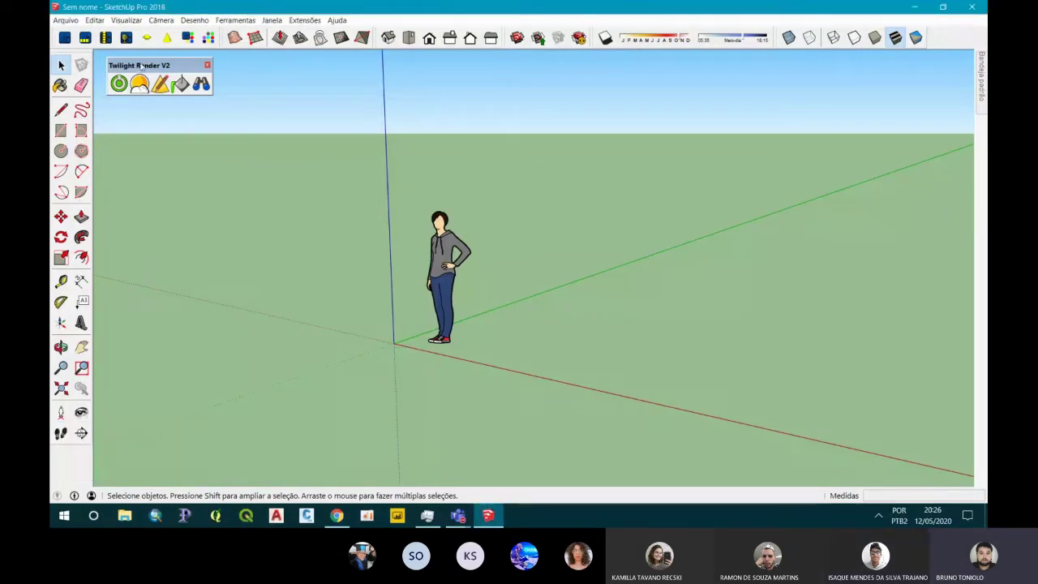
drag(141, 65, 134, 63)
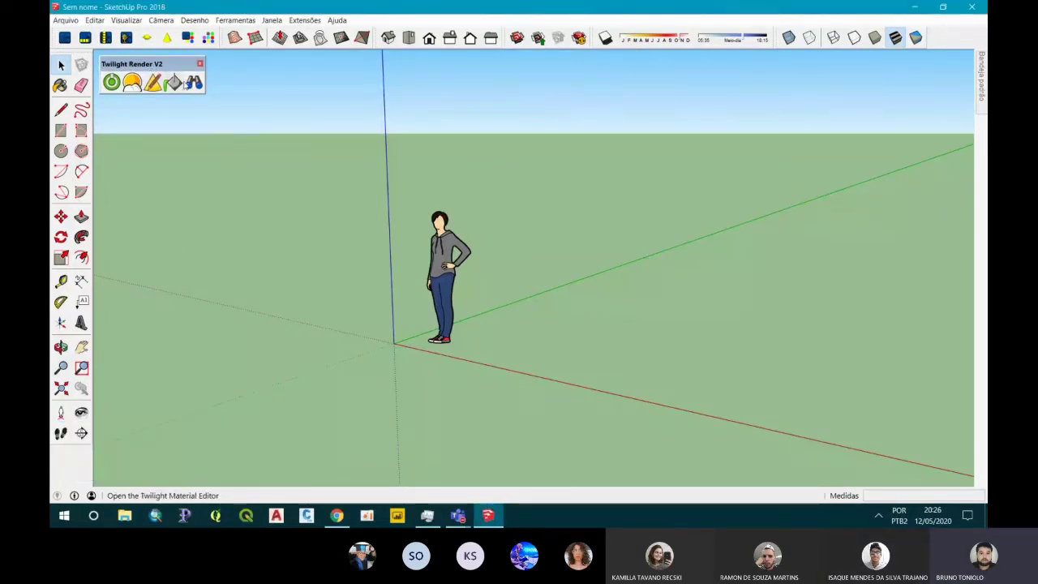
mouse_move(390, 240)
middle_down()
mouse_move(495, 243)
mouse_move(538, 295)
mouse_move(519, 276)
middle_up()
Reopen the recent kitnet.skp from Arquivo, declining its autosaved version
click(66, 20)
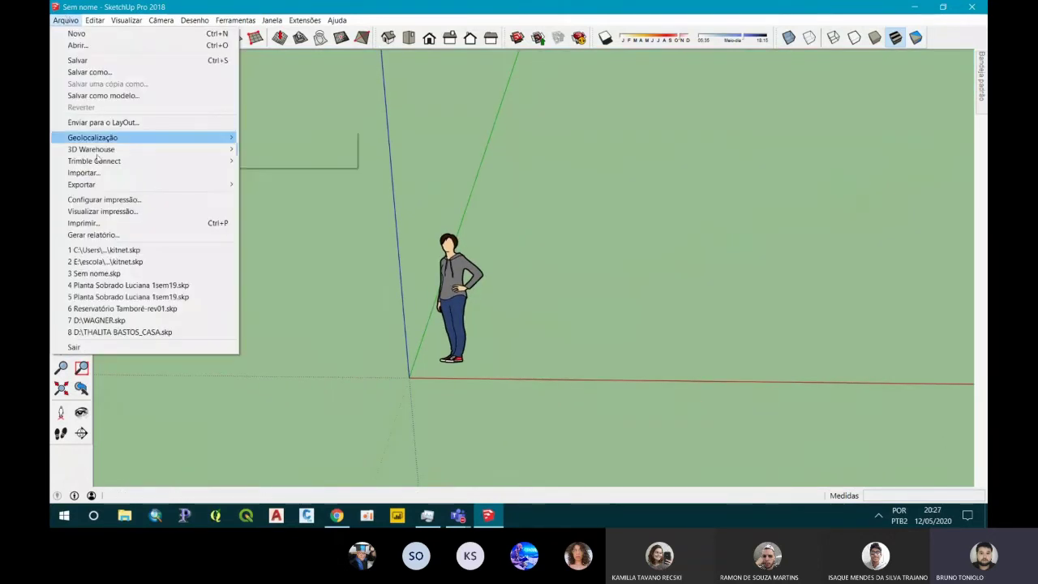
click(105, 262)
click(604, 293)
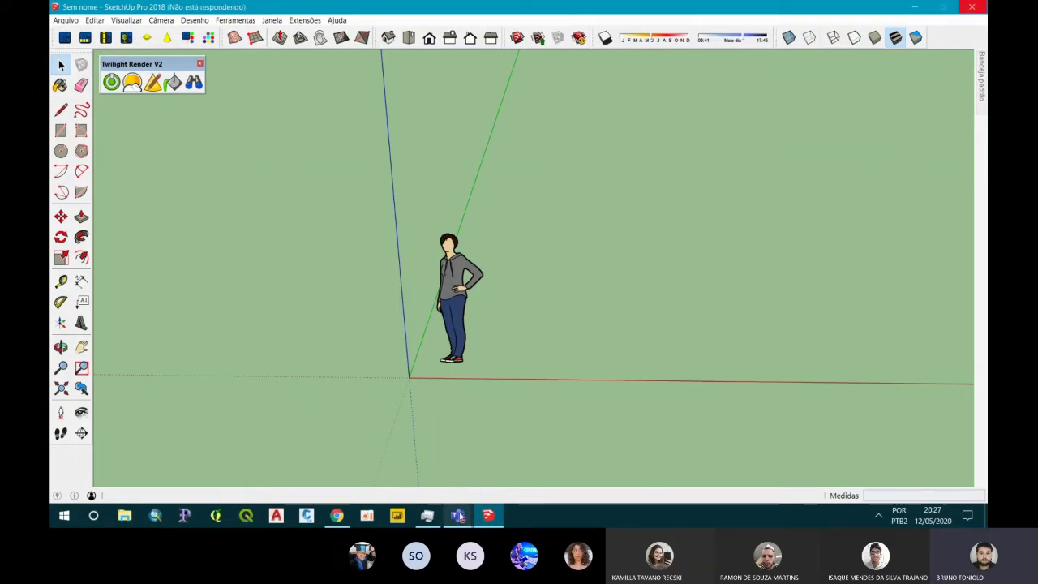
click(461, 517)
Mute the microphone in the Teams meeting, then minimize Teams to get back to SketchUp
click(391, 441)
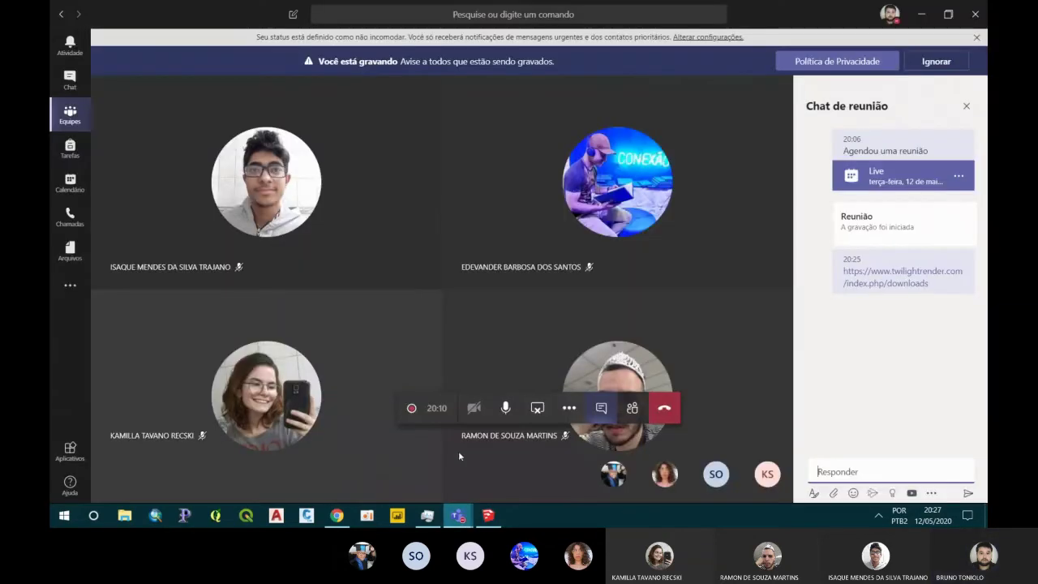
click(504, 408)
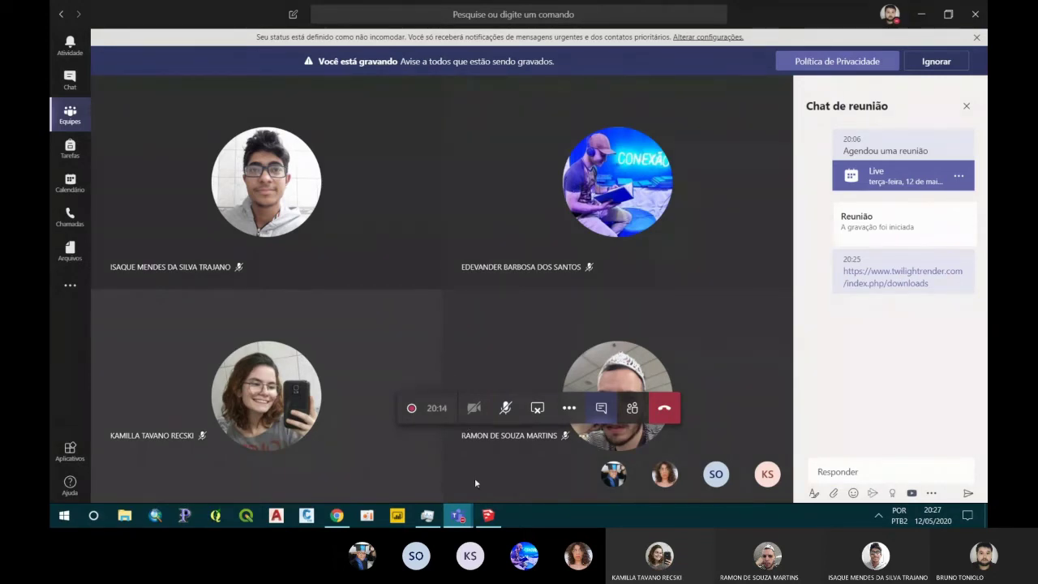
mouse_move(488, 516)
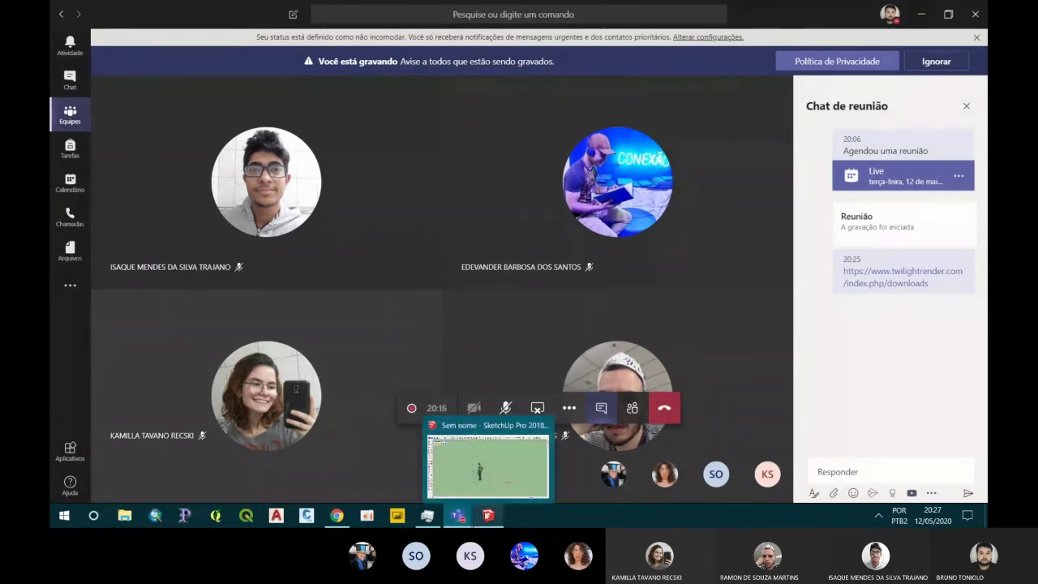
click(479, 478)
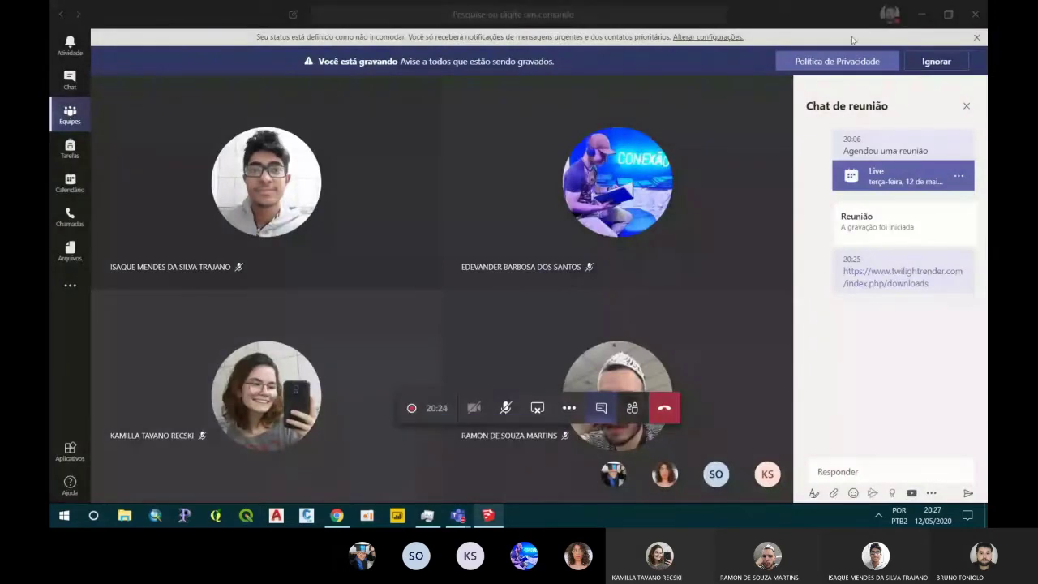
click(921, 14)
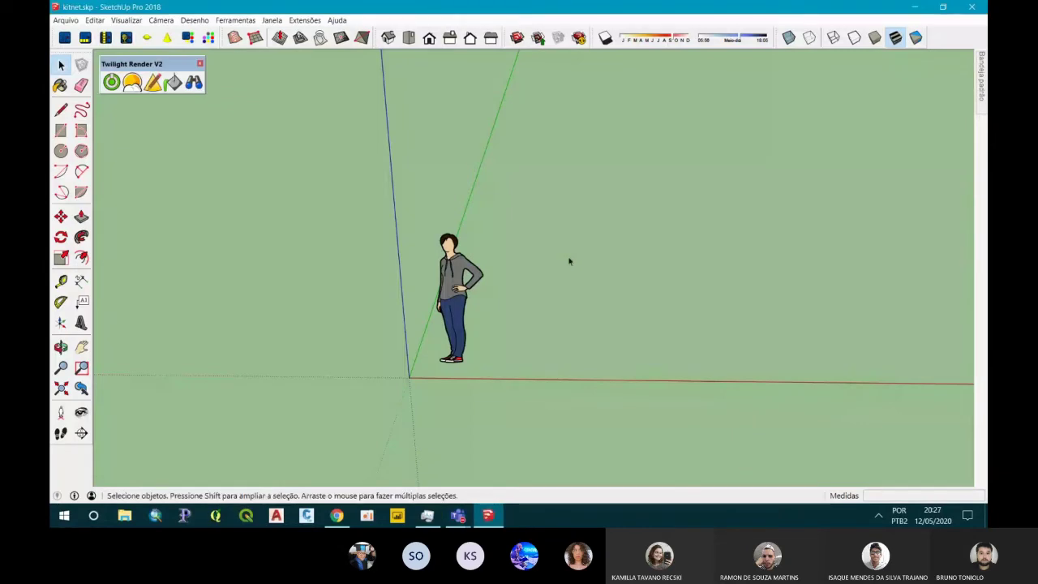
Zoom and orbit into the kitnet room, closing in on the desk, door and wardrobe
scroll(568, 262, up, 2)
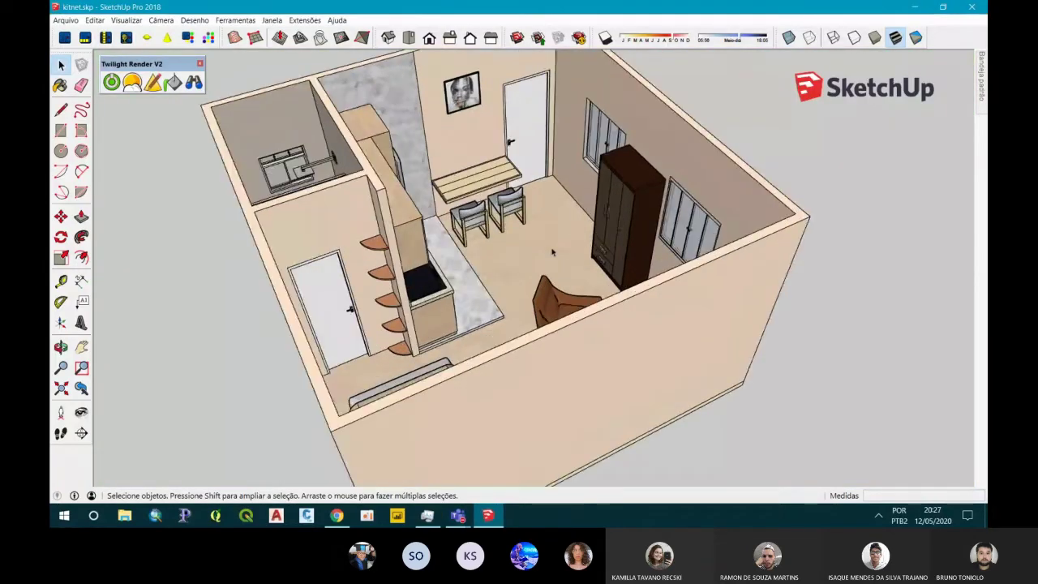
scroll(560, 264, up, 2)
mouse_move(552, 266)
middle_down()
mouse_move(497, 220)
mouse_move(487, 260)
middle_up()
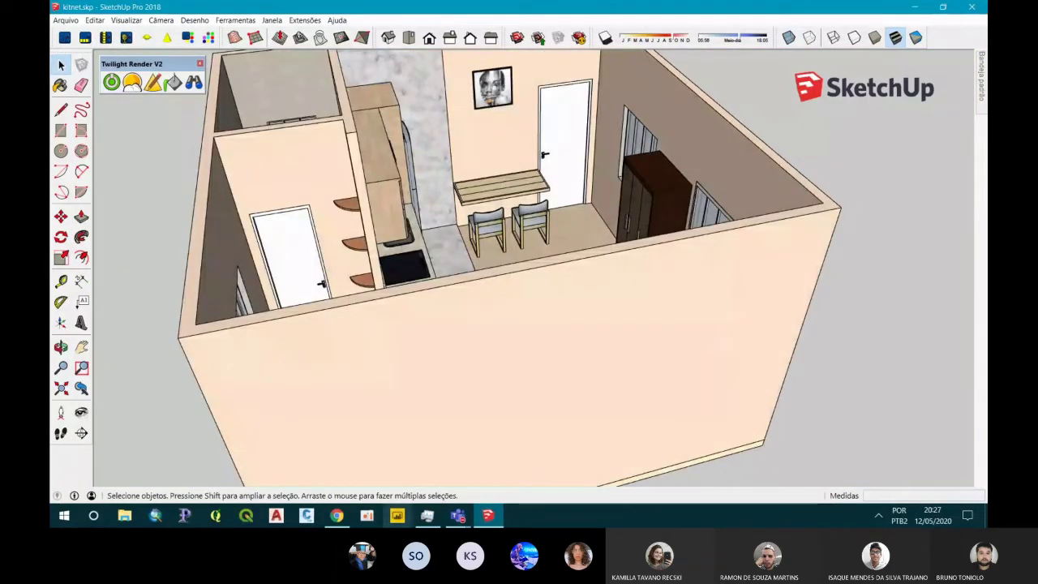
middle_drag(452, 329, 532, 365)
scroll(441, 186, up, 3)
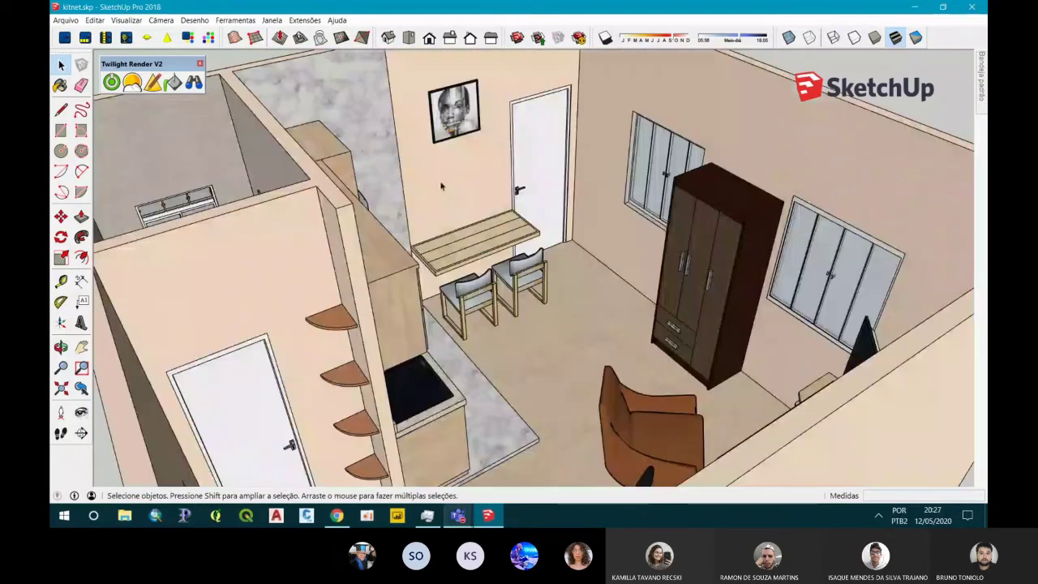
middle_drag(441, 186, 445, 181)
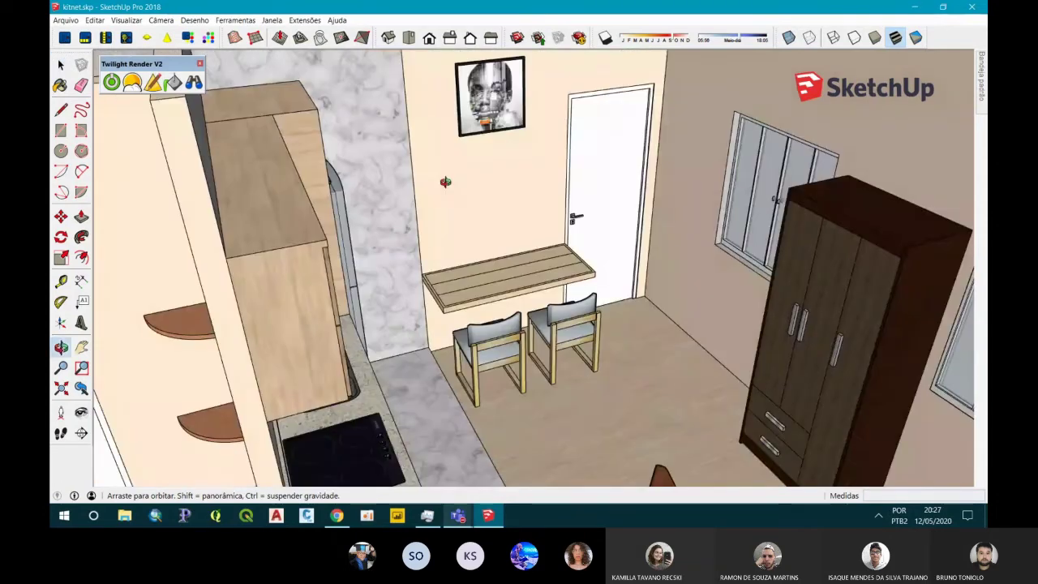
Orbit to the kitchen counter, fridge and marble wall, then overhead around the bed
drag(445, 182, 243, 156)
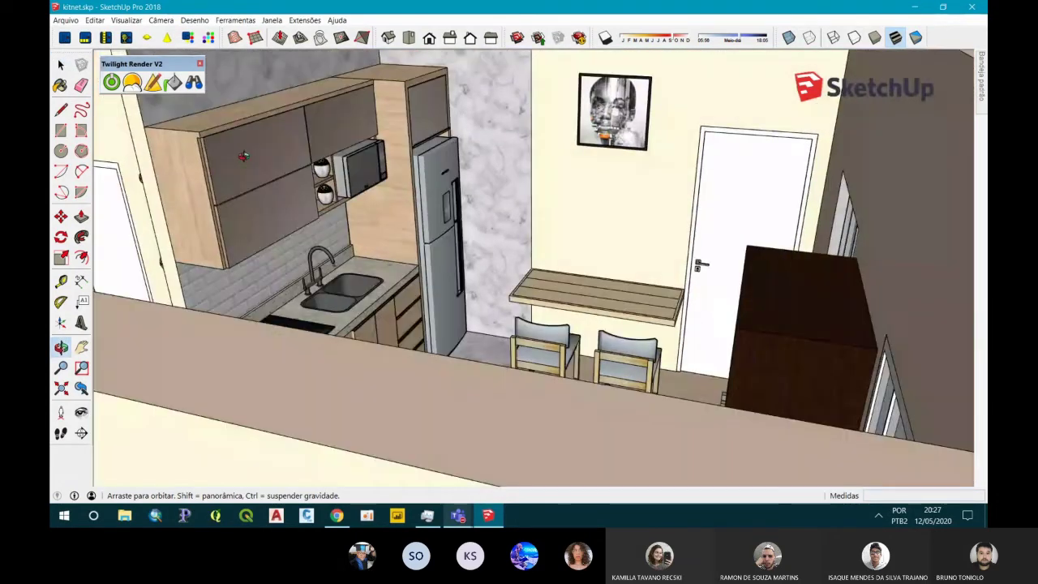
scroll(243, 156, up, 4)
mouse_move(243, 155)
middle_down()
mouse_move(443, 157)
mouse_move(615, 221)
middle_up()
scroll(614, 221, up, 2)
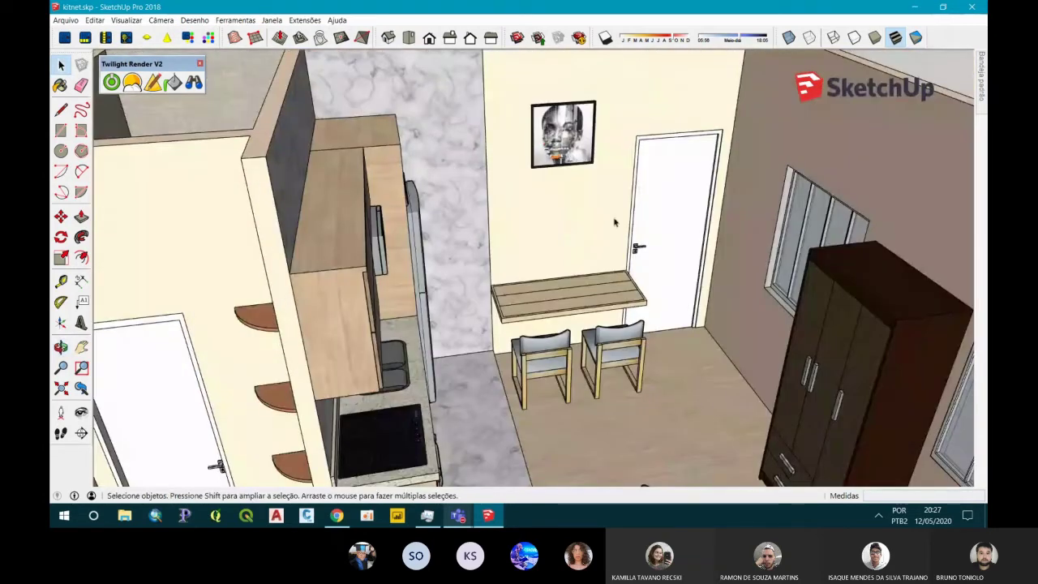
scroll(615, 221, down, 5)
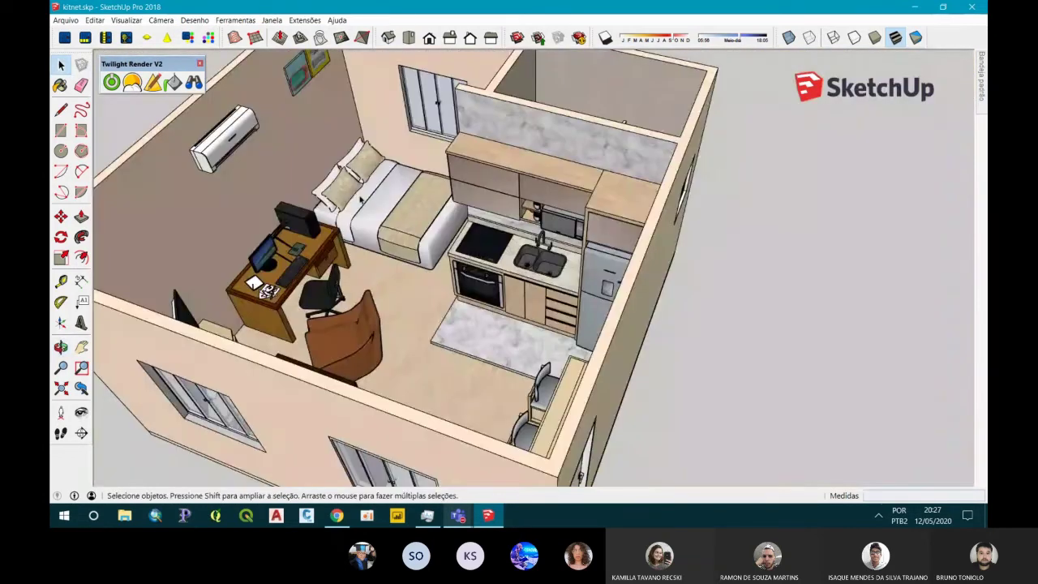
middle_drag(615, 222, 362, 198)
scroll(362, 198, up, 2)
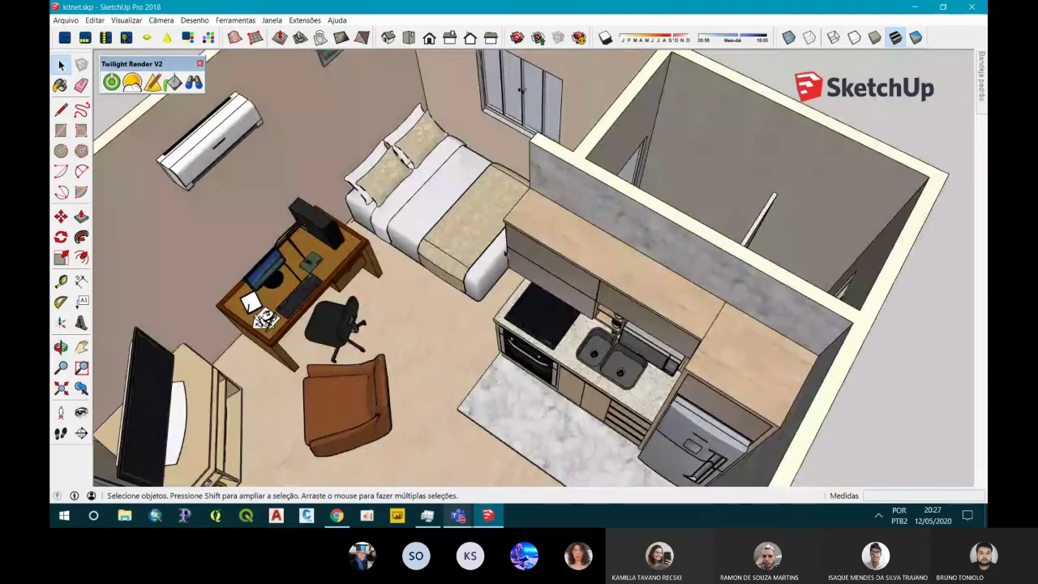
scroll(476, 241, up, 3)
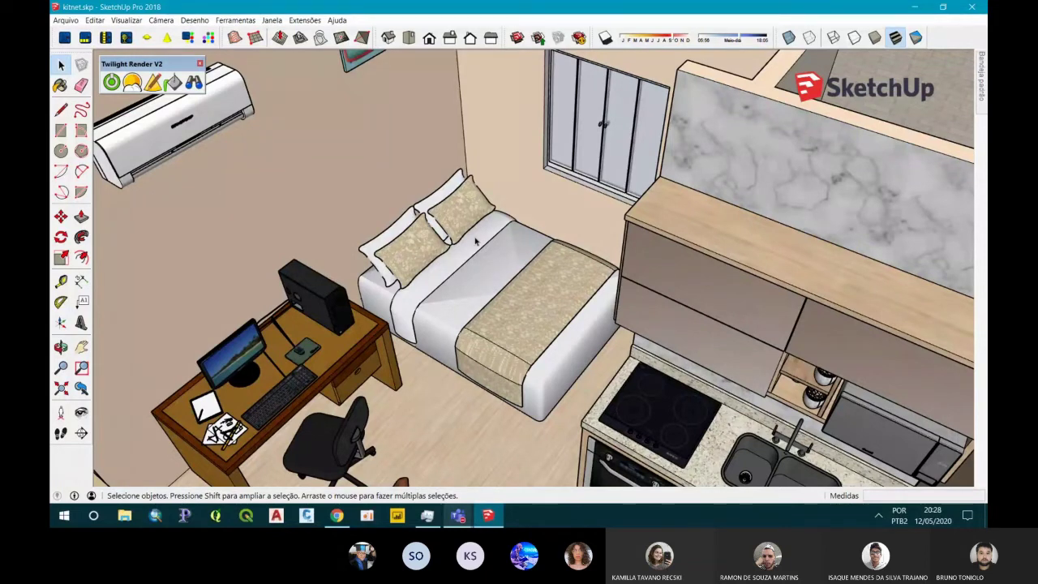
middle_drag(476, 240, 454, 268)
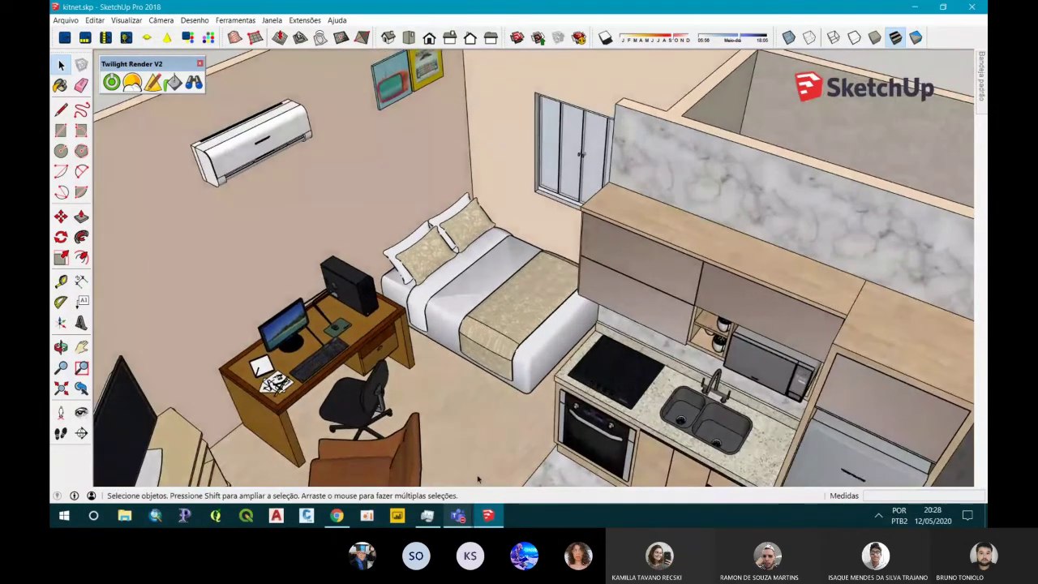
Bring SketchUp back and orbit so the left wall, bed and kitchen face the viewer
click(365, 458)
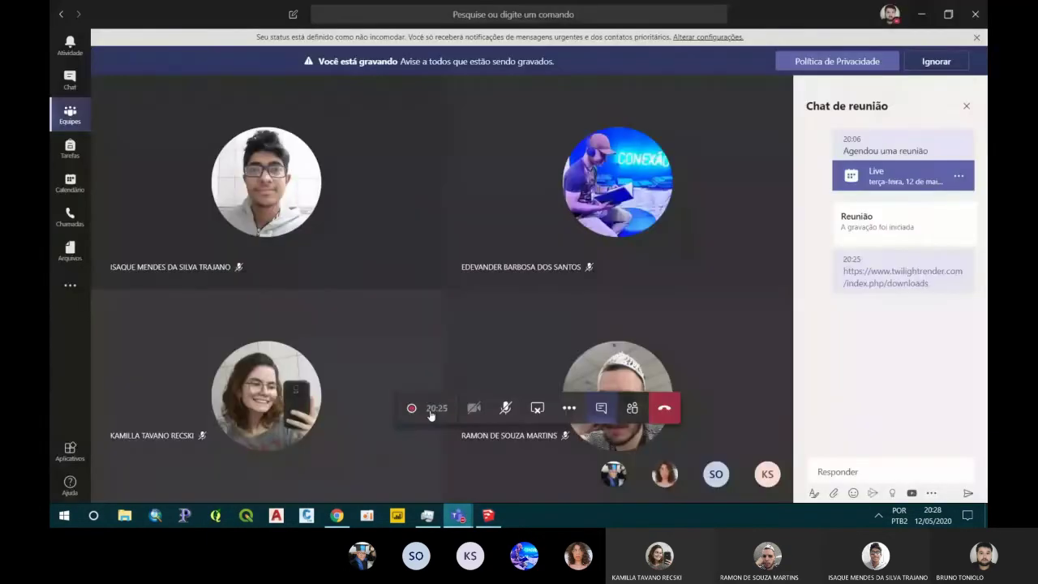
click(925, 14)
scroll(581, 260, down, 3)
middle_drag(580, 260, 407, 270)
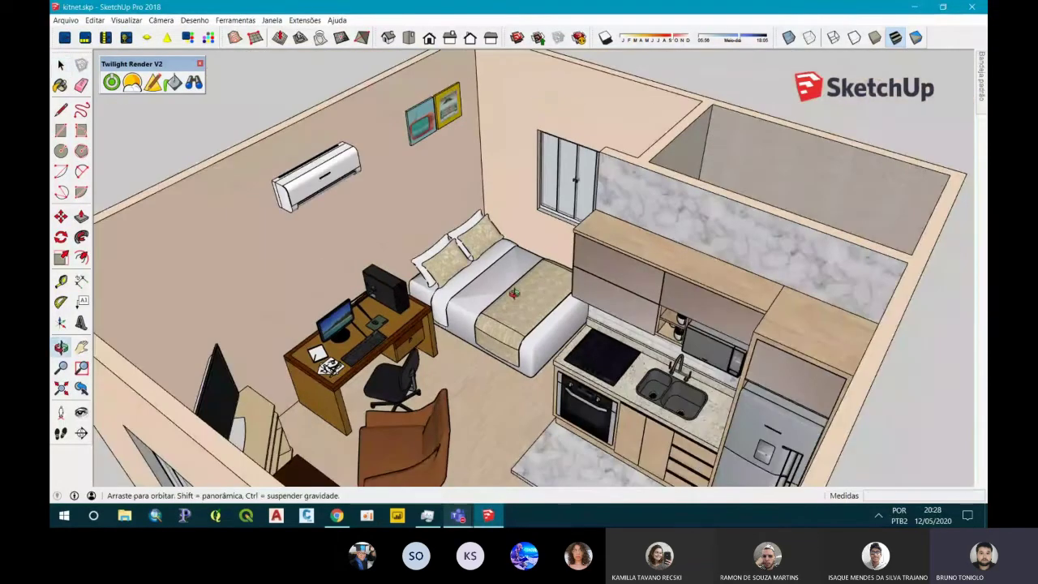
scroll(408, 271, up, 2)
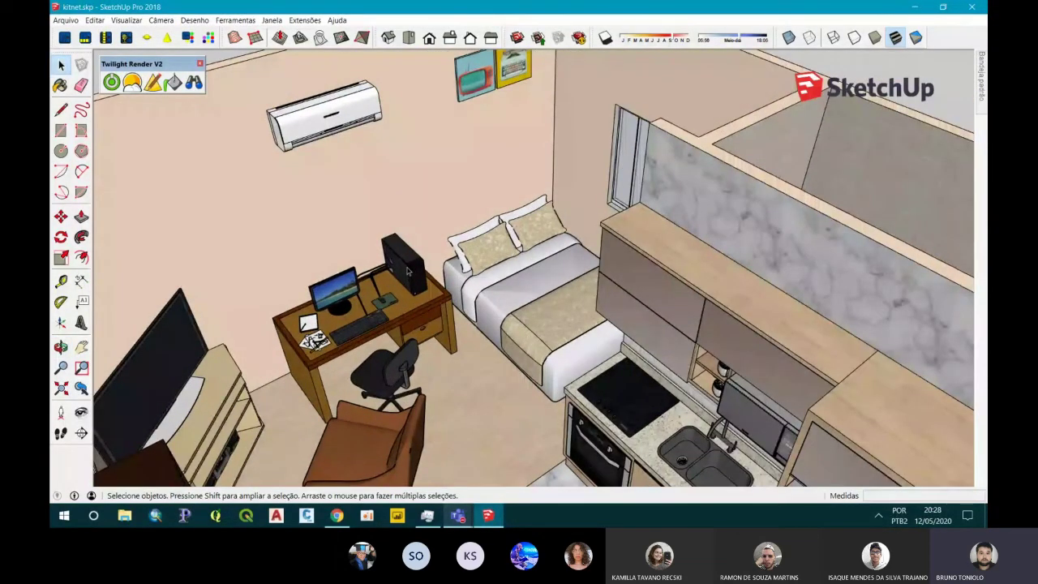
middle_drag(408, 270, 476, 288)
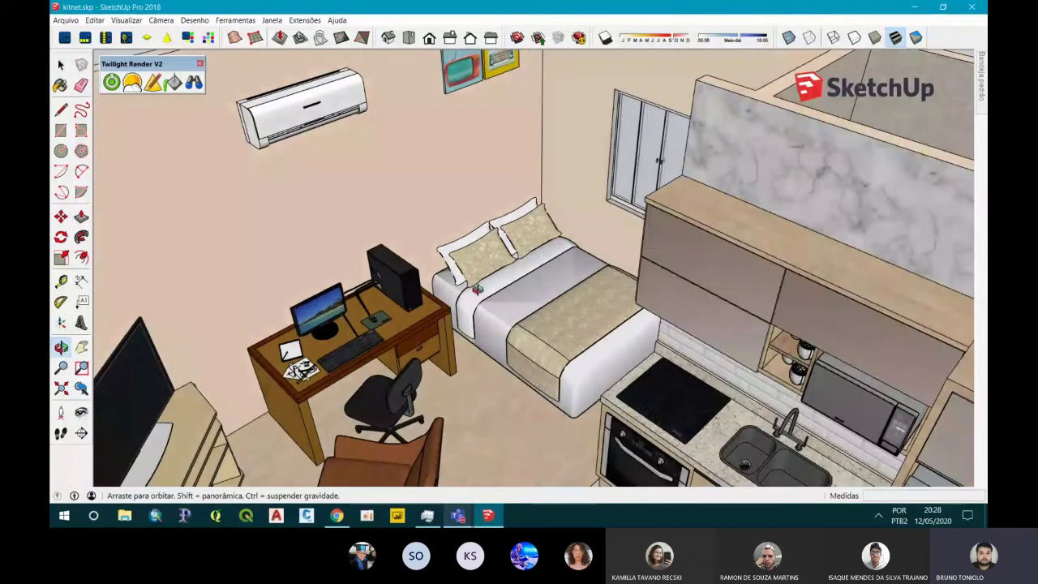
Frame a low close view over the bed, desk, cooktop and window
scroll(477, 288, down, 4)
middle_drag(477, 288, 389, 292)
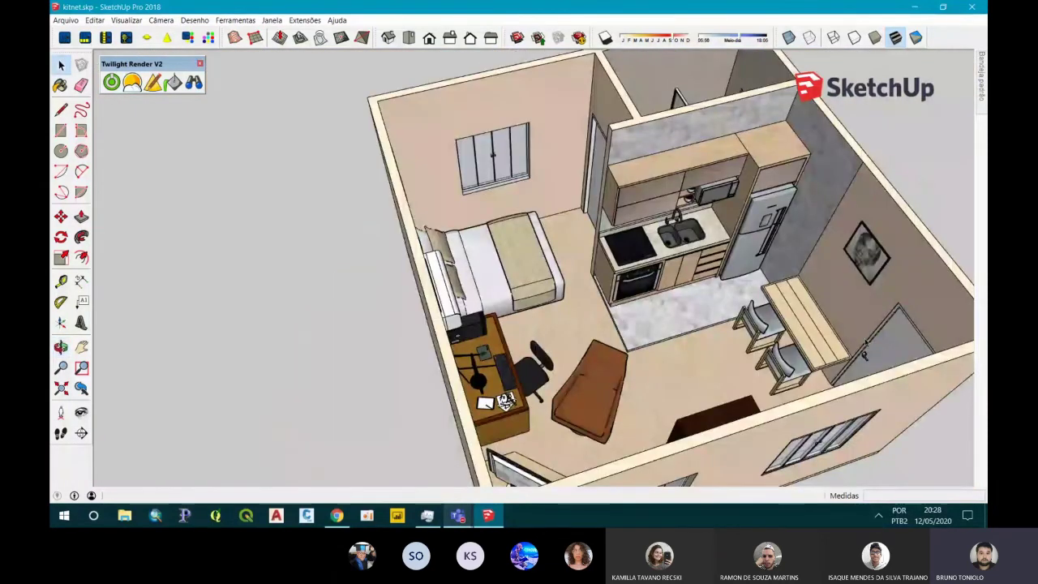
scroll(695, 238, up, 3)
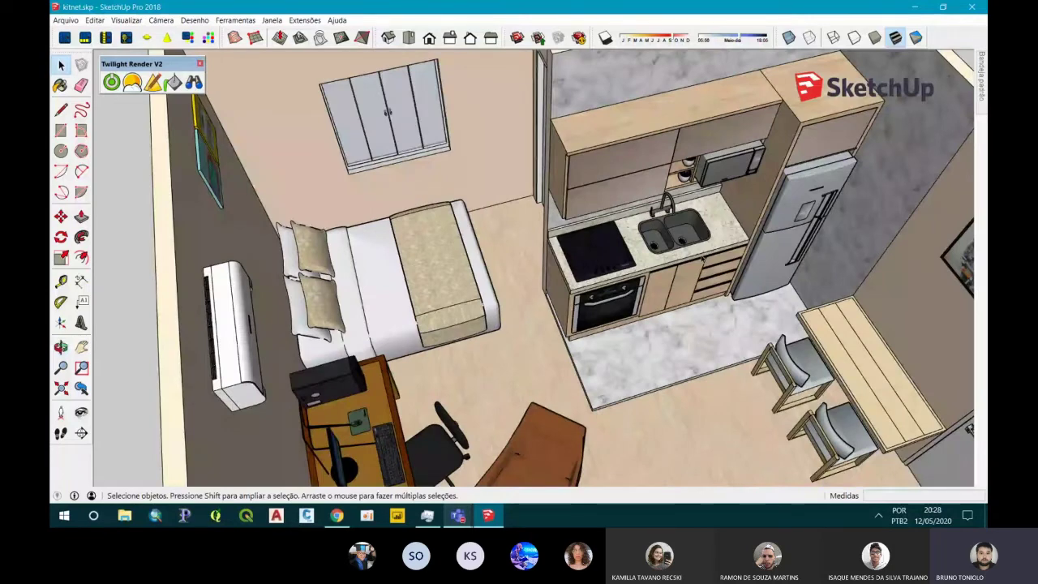
mouse_move(702, 260)
middle_down()
mouse_move(408, 241)
mouse_move(512, 215)
middle_up()
scroll(408, 241, up, 3)
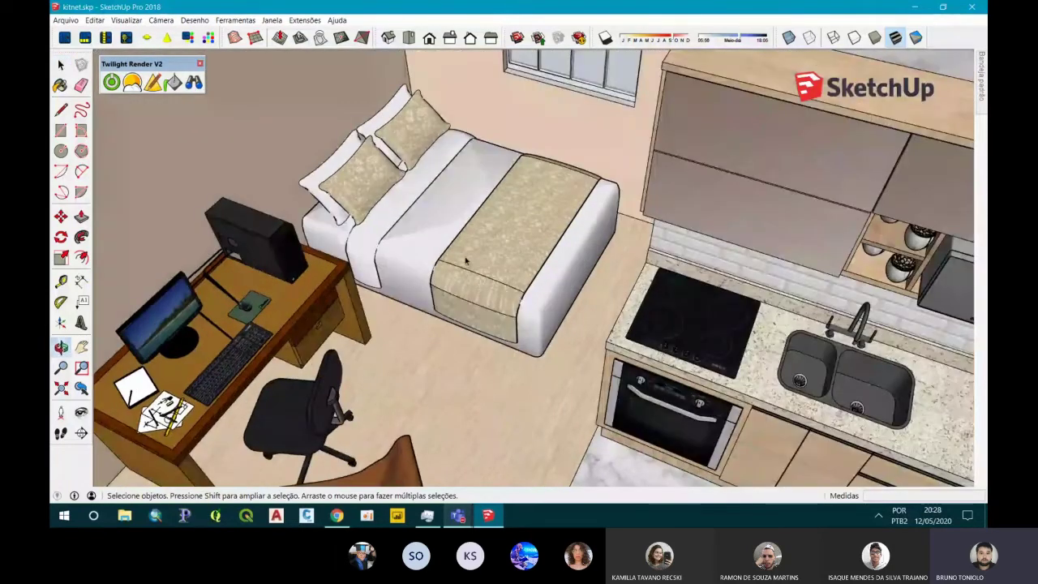
scroll(513, 215, up, 2)
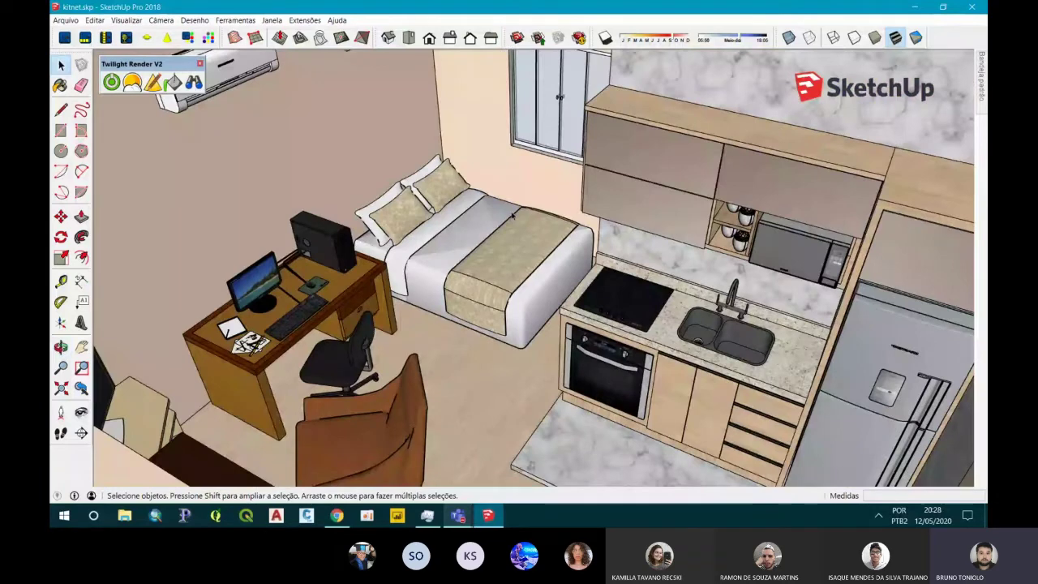
mouse_move(512, 215)
middle_down()
mouse_move(578, 272)
mouse_move(560, 223)
mouse_move(254, 256)
middle_up()
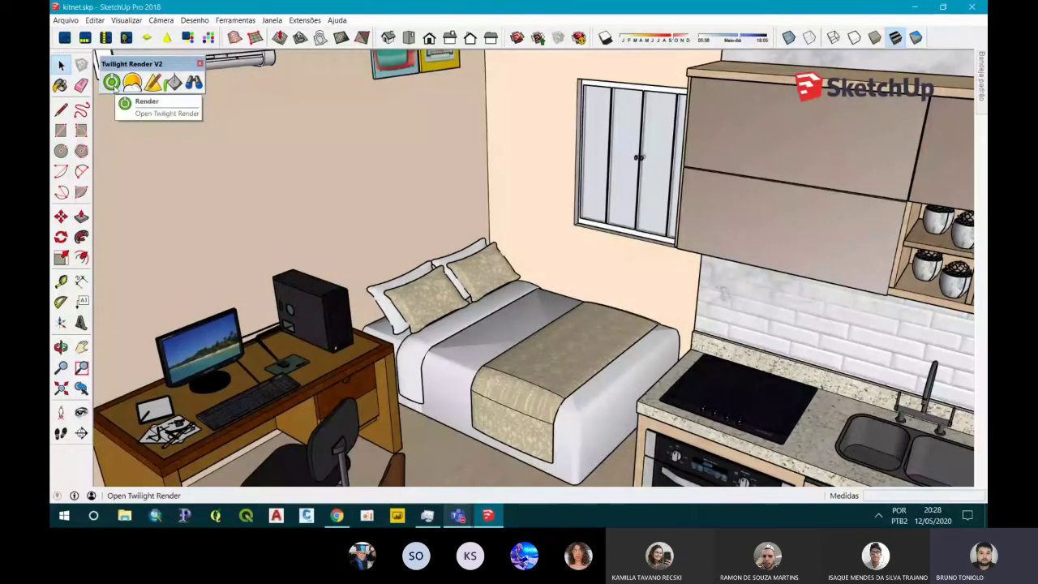
Open Twilight Render, choose the 04. Medium preset and set output size to 2000x1500
click(113, 83)
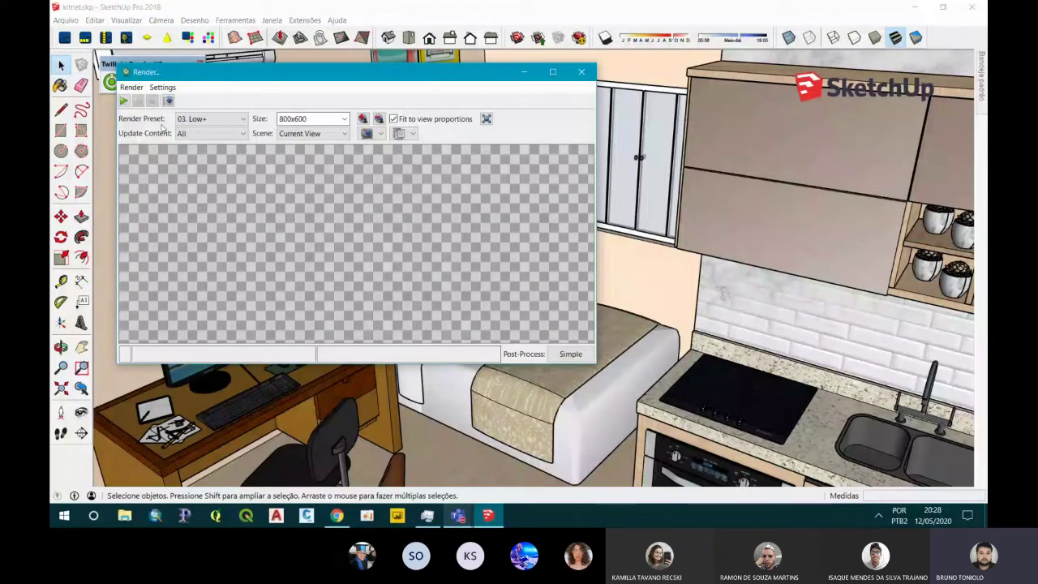
click(195, 118)
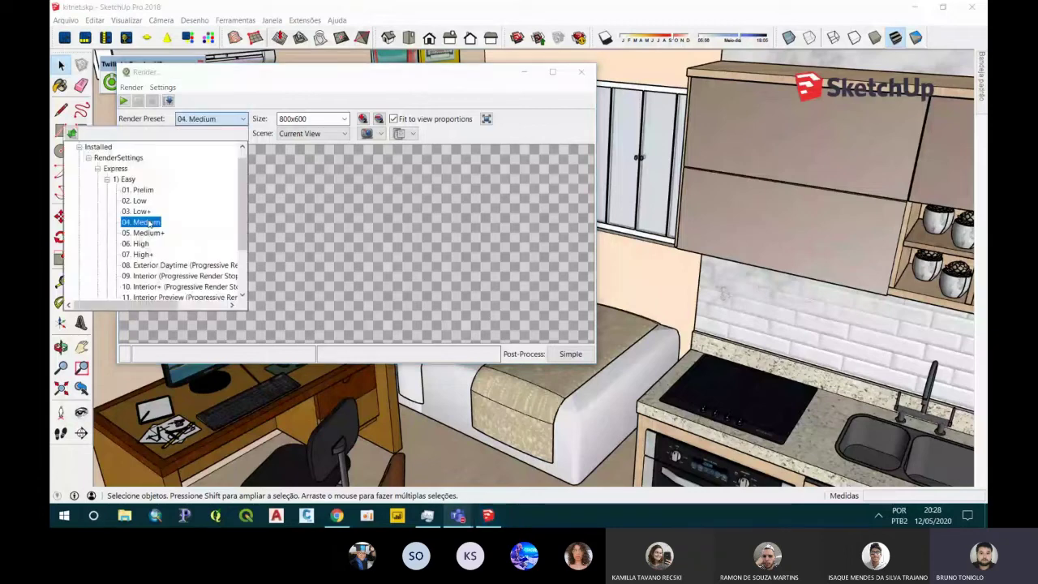
click(149, 222)
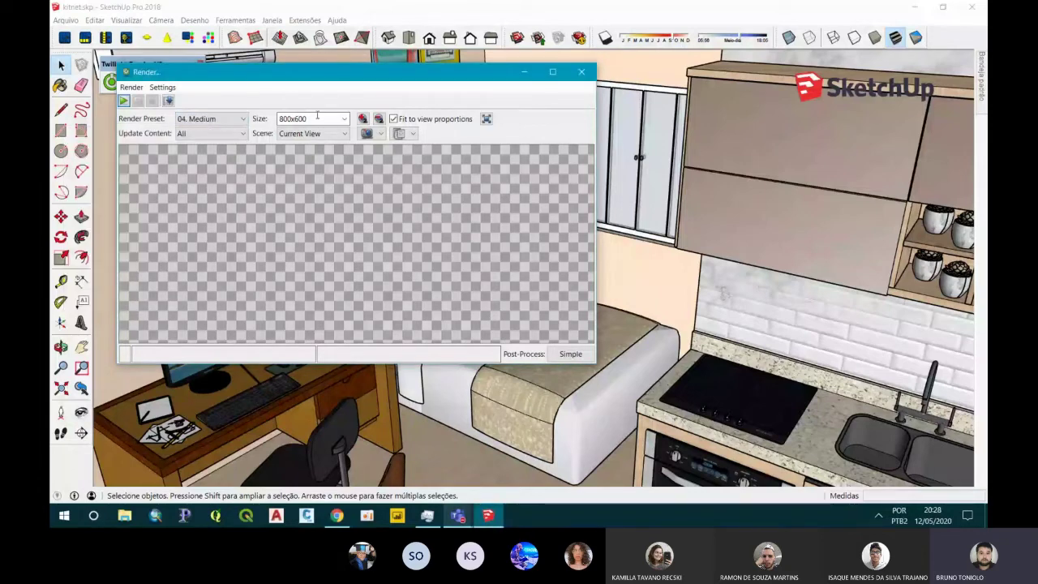
drag(308, 119, 279, 119)
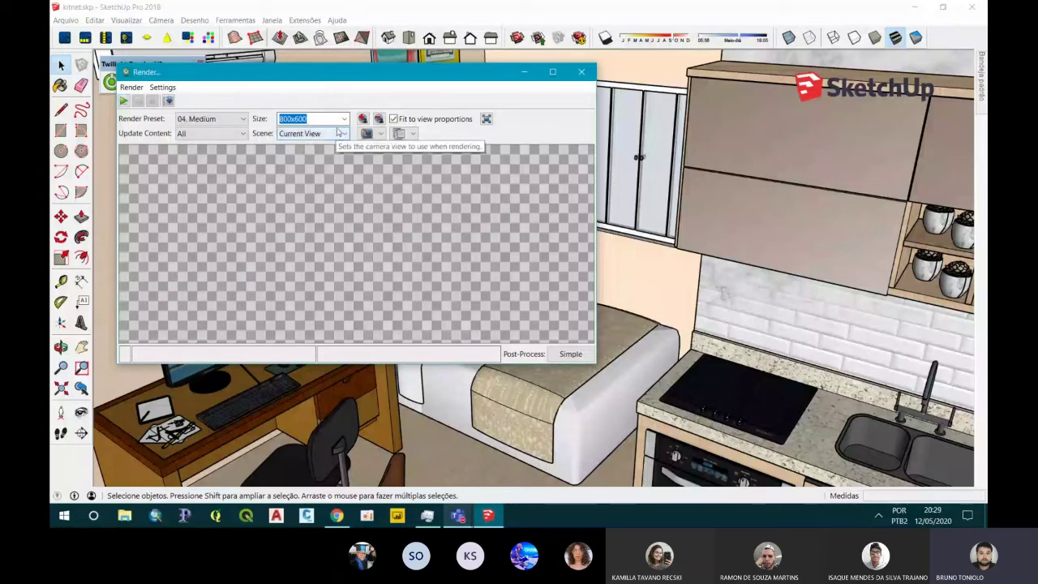
click(343, 118)
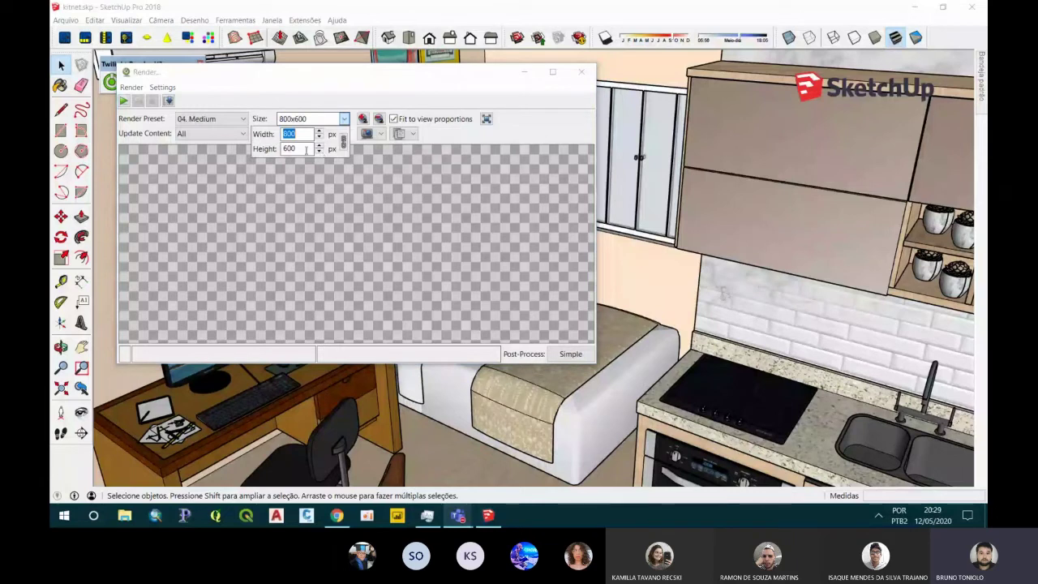
text(2000)
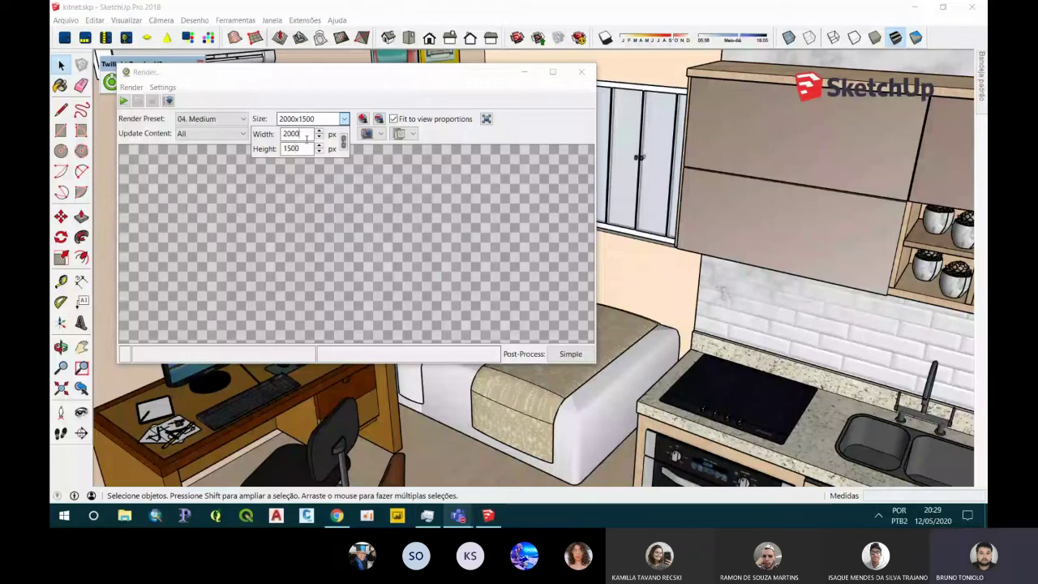
drag(299, 134, 282, 134)
key(Return)
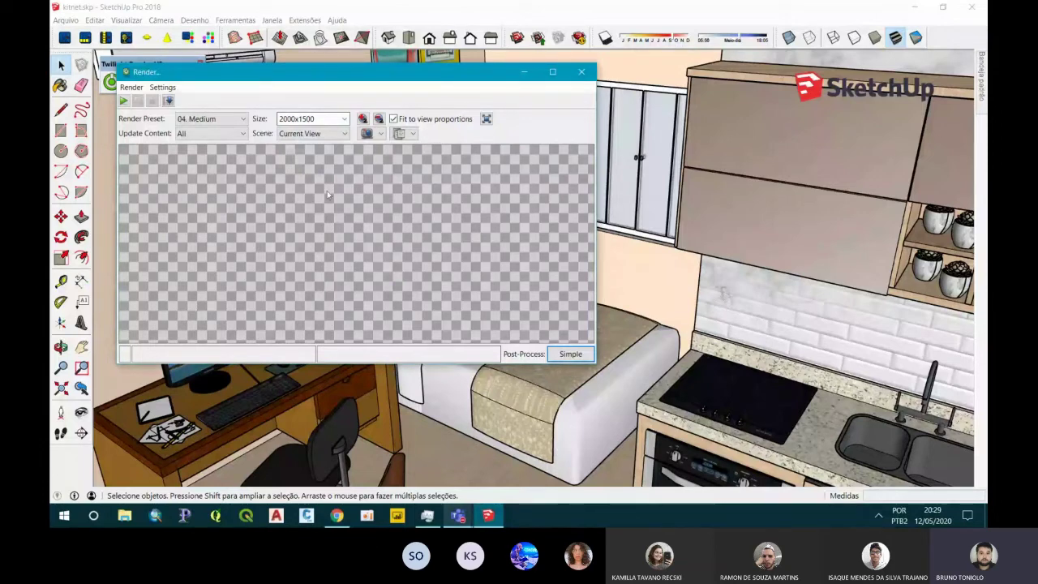
Move the Render window aside, start rendering the kitnet view, and switch to Teams
drag(318, 72, 361, 100)
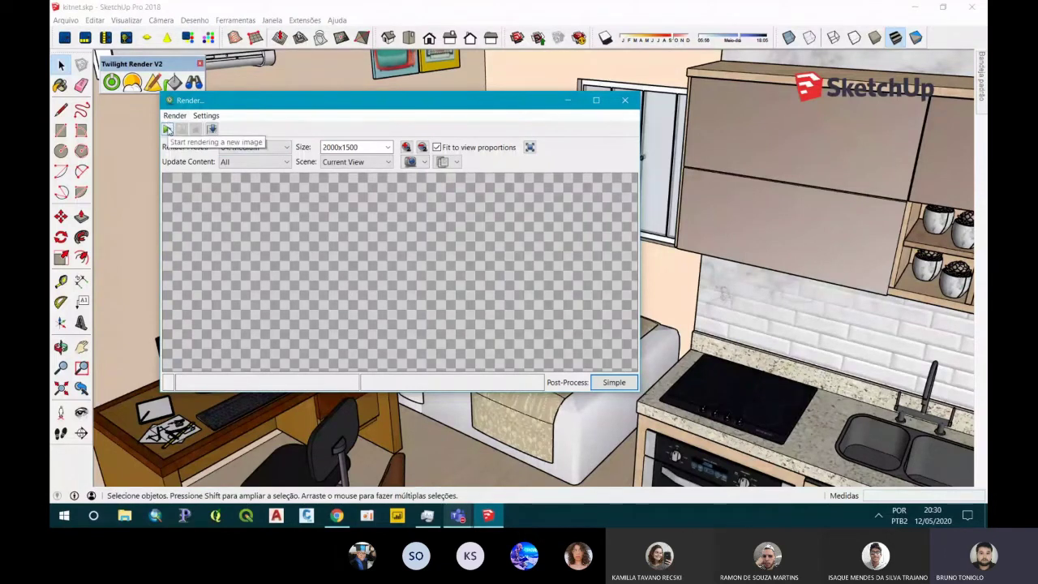
click(167, 130)
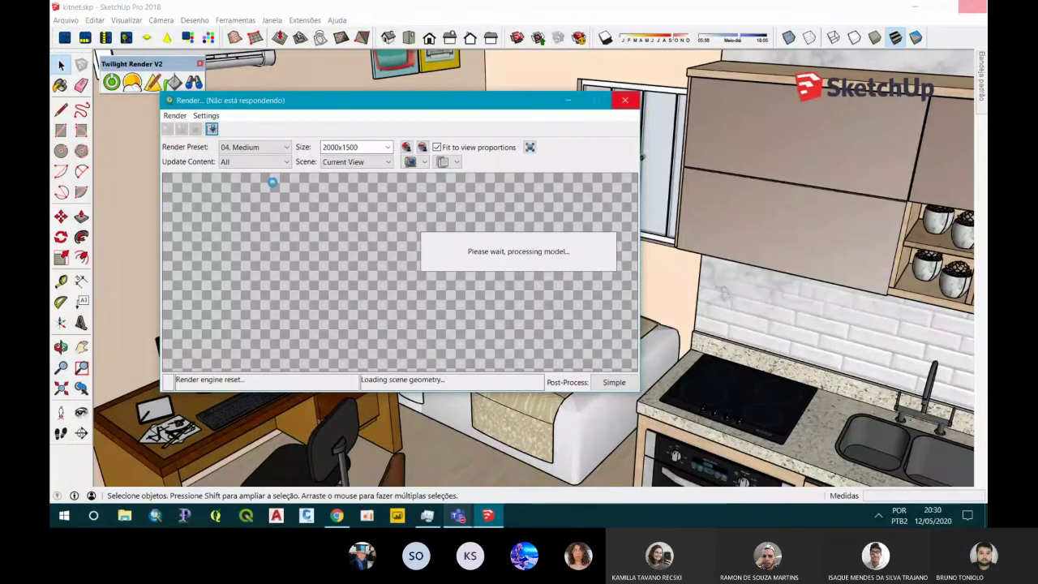
click(401, 460)
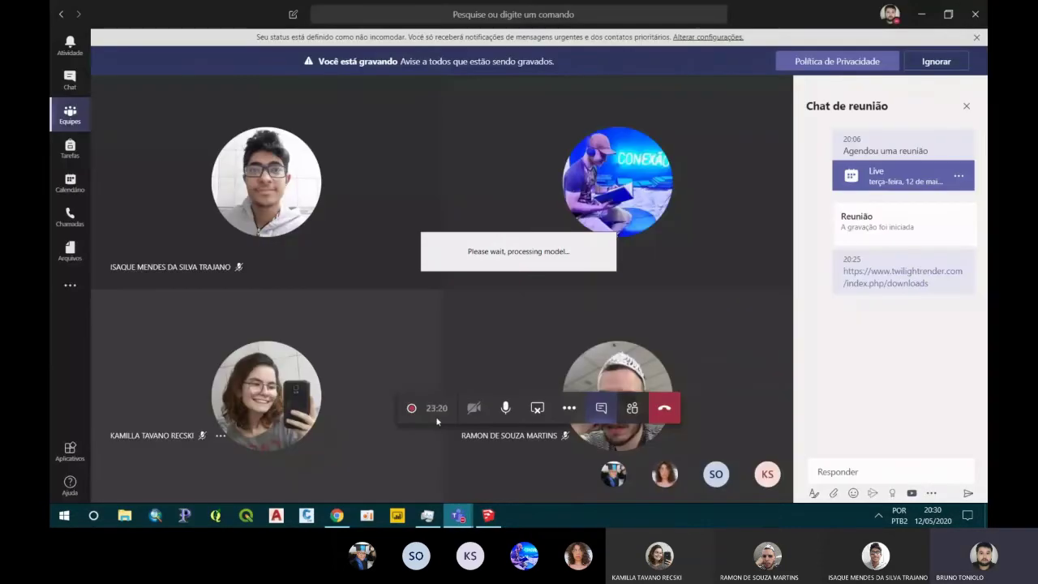
mouse_move(488, 516)
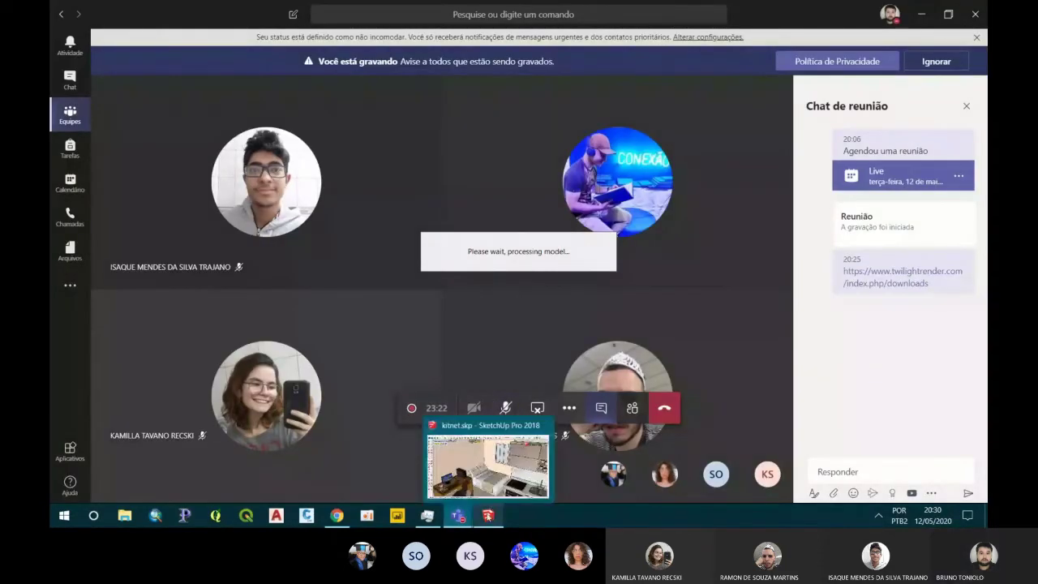
Return from Teams to the SketchUp kitnet window via the taskbar
click(486, 475)
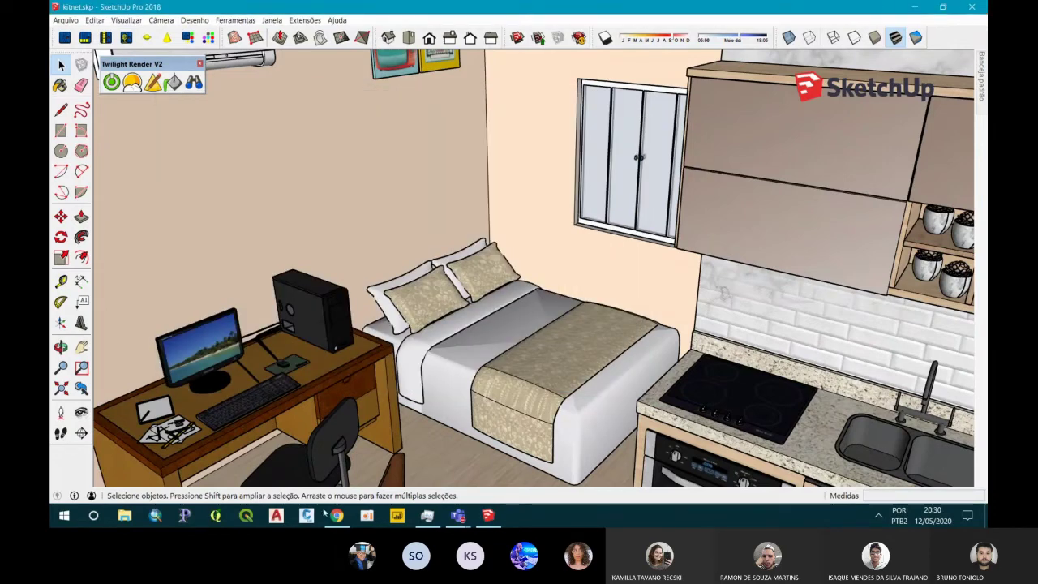
Maximize the Twilight render window, unmute in Teams, and return to watch the render finish
click(486, 515)
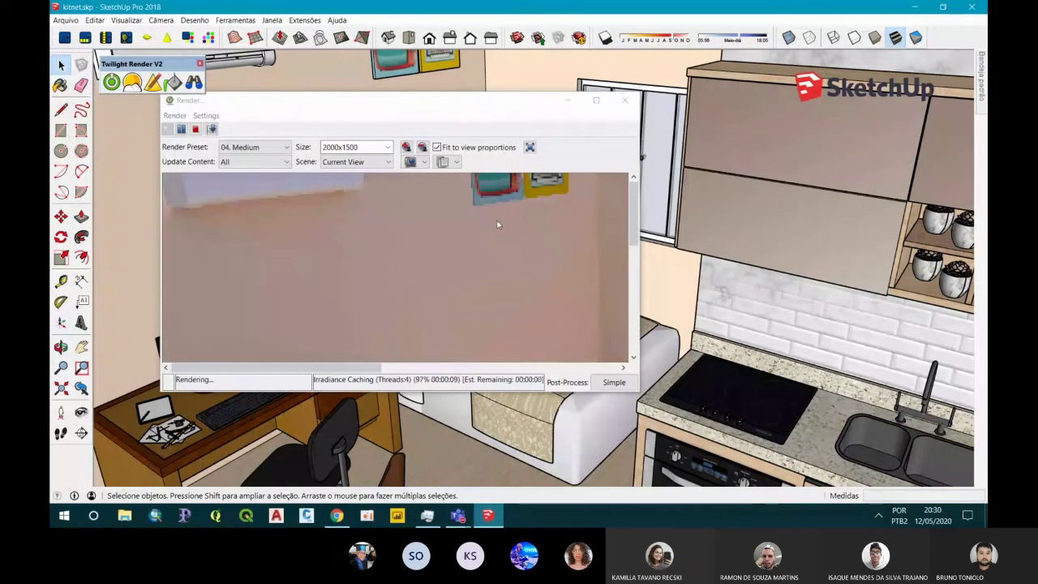
click(595, 101)
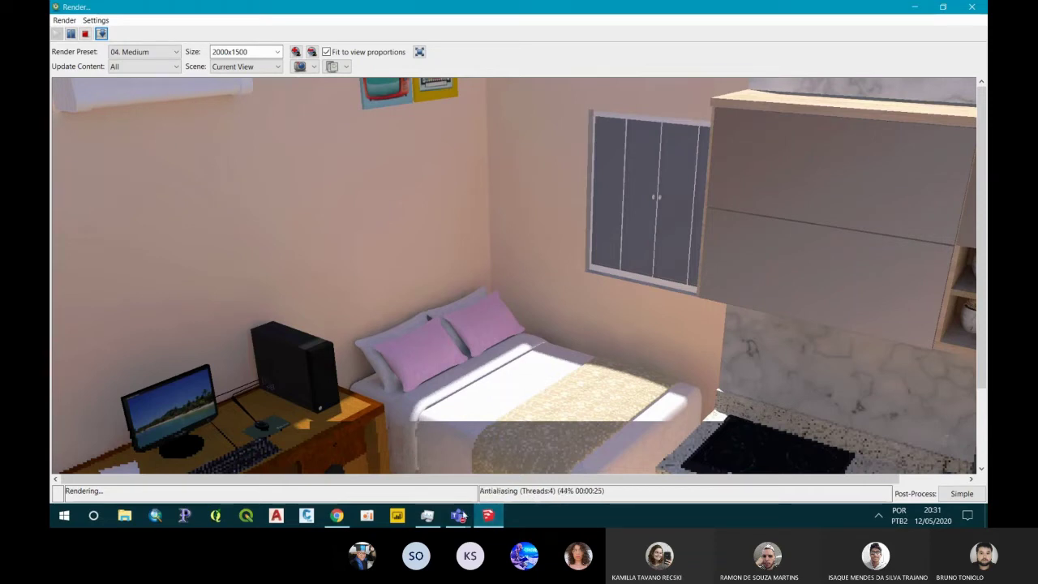
click(428, 444)
click(506, 408)
mouse_move(488, 516)
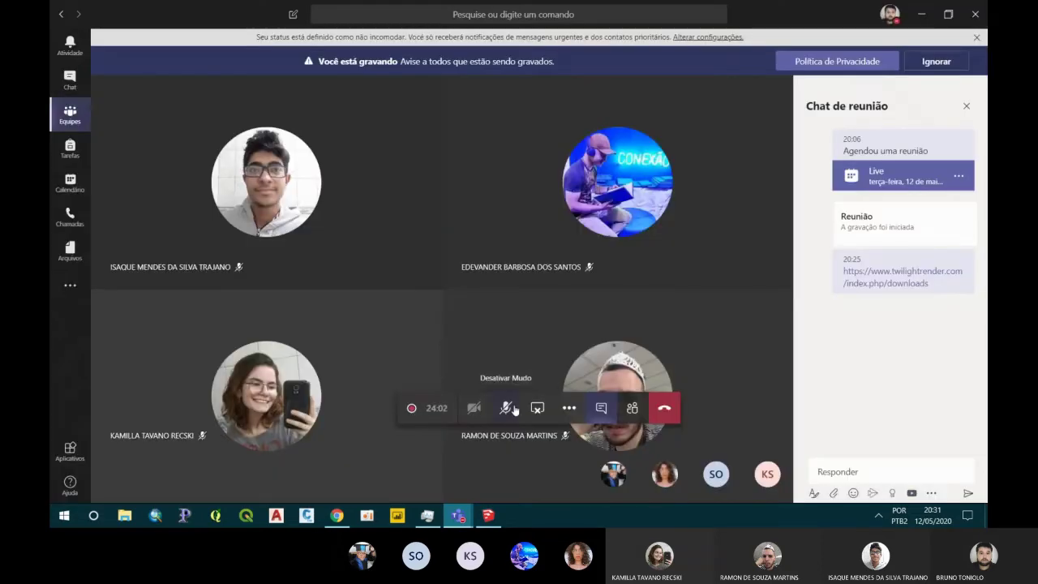
click(487, 520)
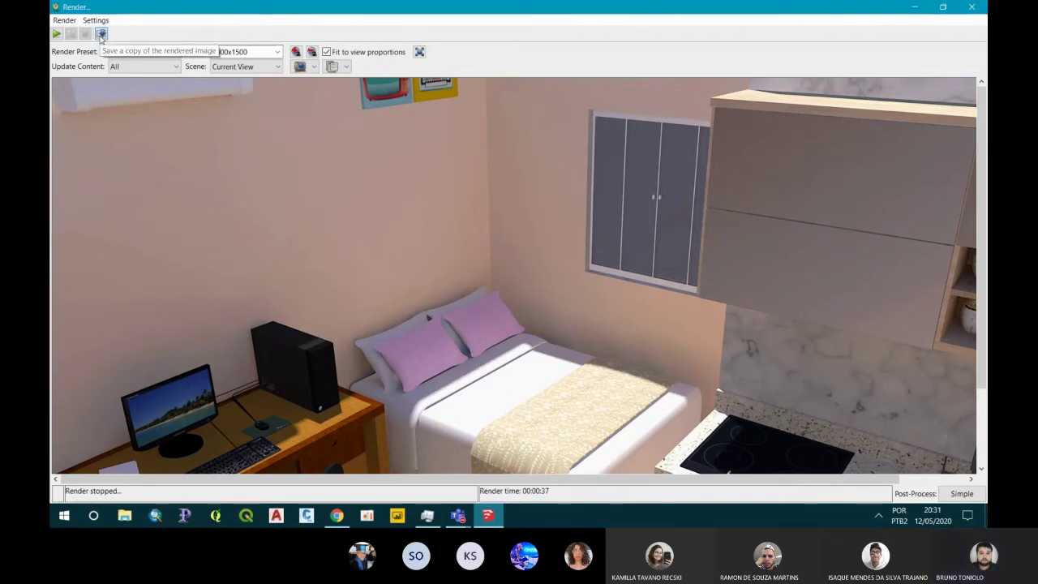
Save the finished render as 5 in Downloads and close the render window
click(100, 34)
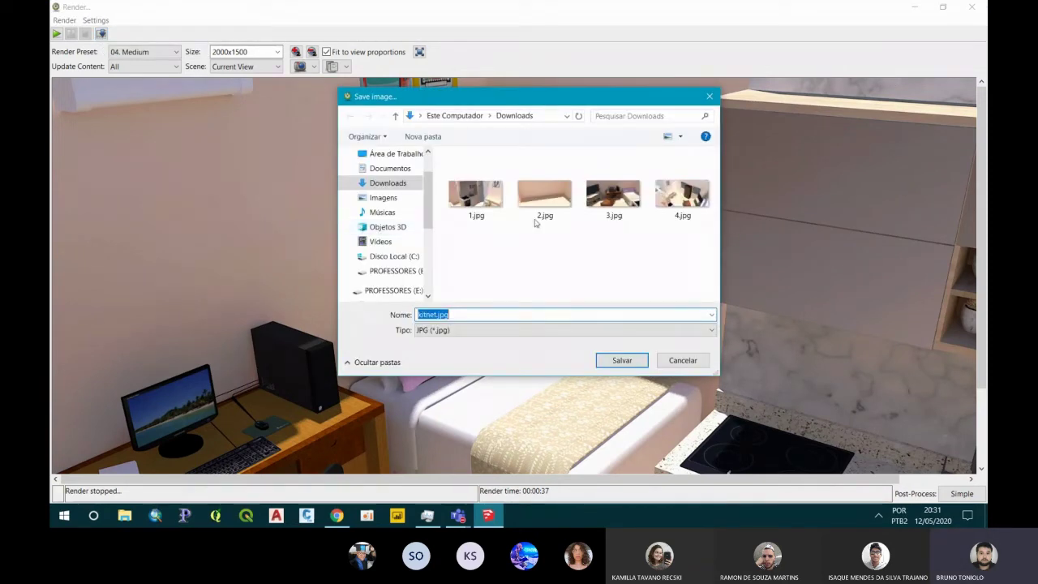
text(5)
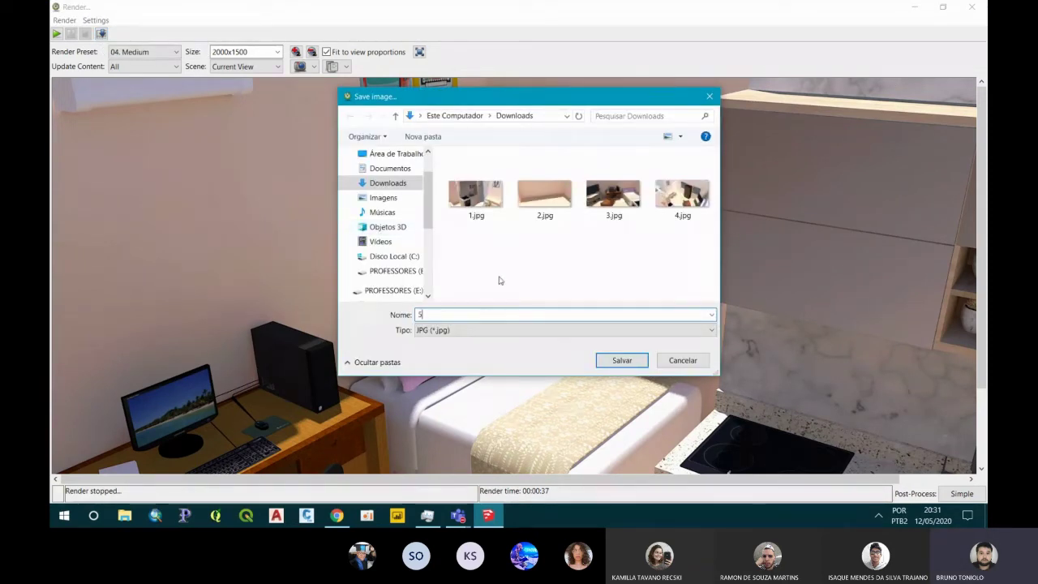
click(622, 360)
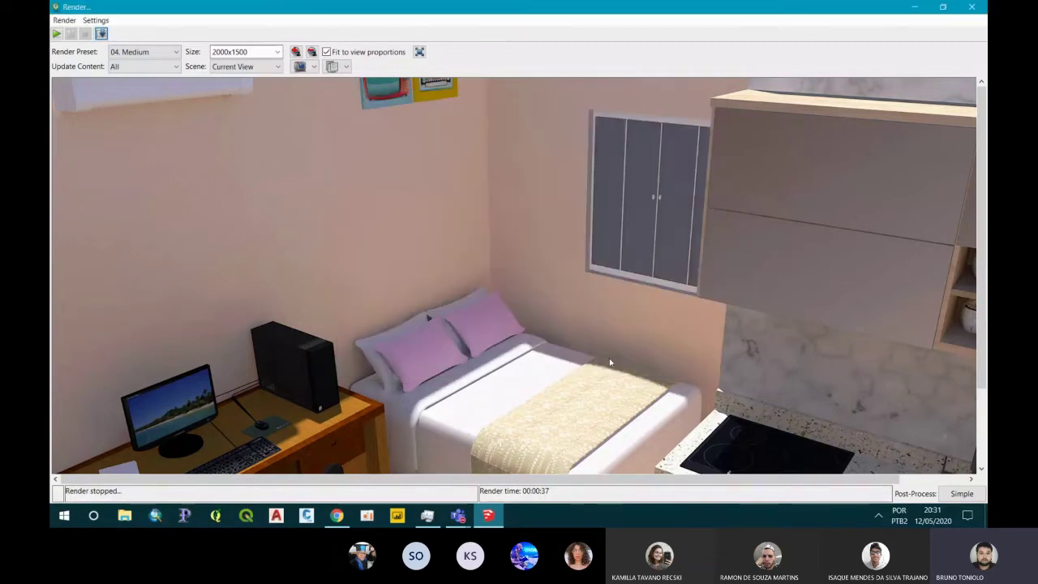
click(967, 13)
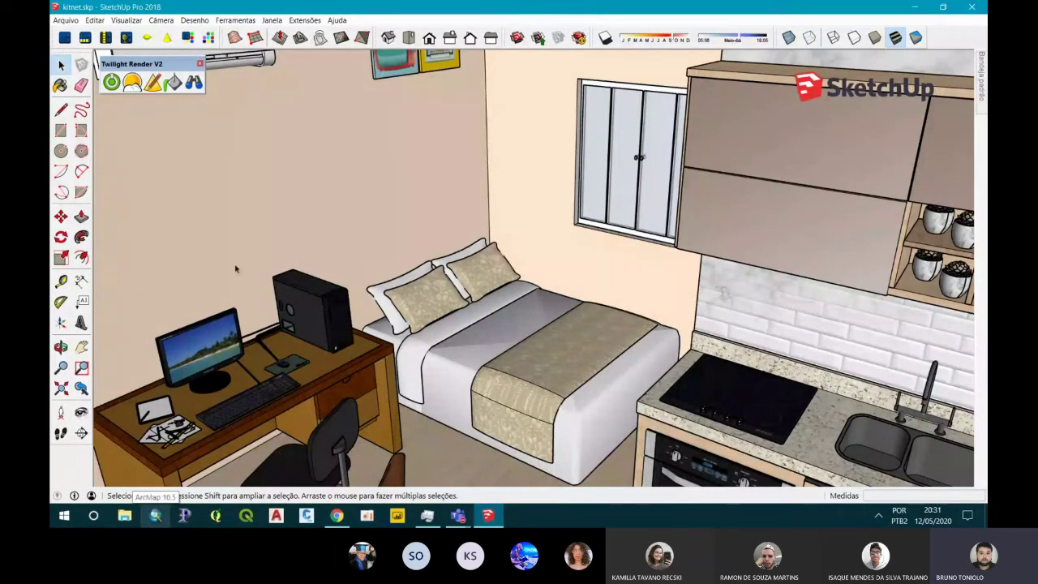
Export the current view as a JPEG 2D graphic named 5.1 into Downloads
click(67, 20)
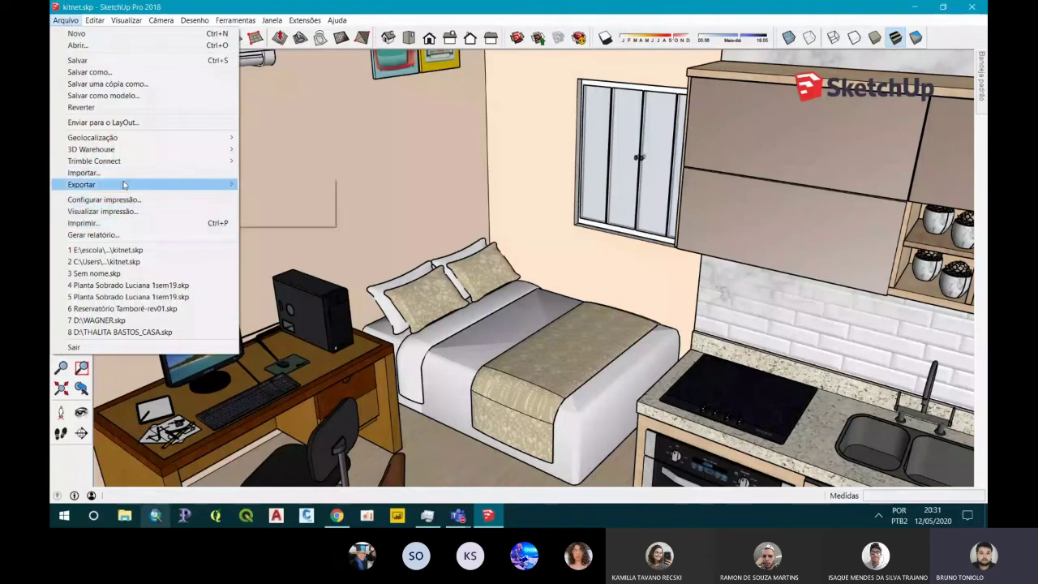
mouse_move(82, 184)
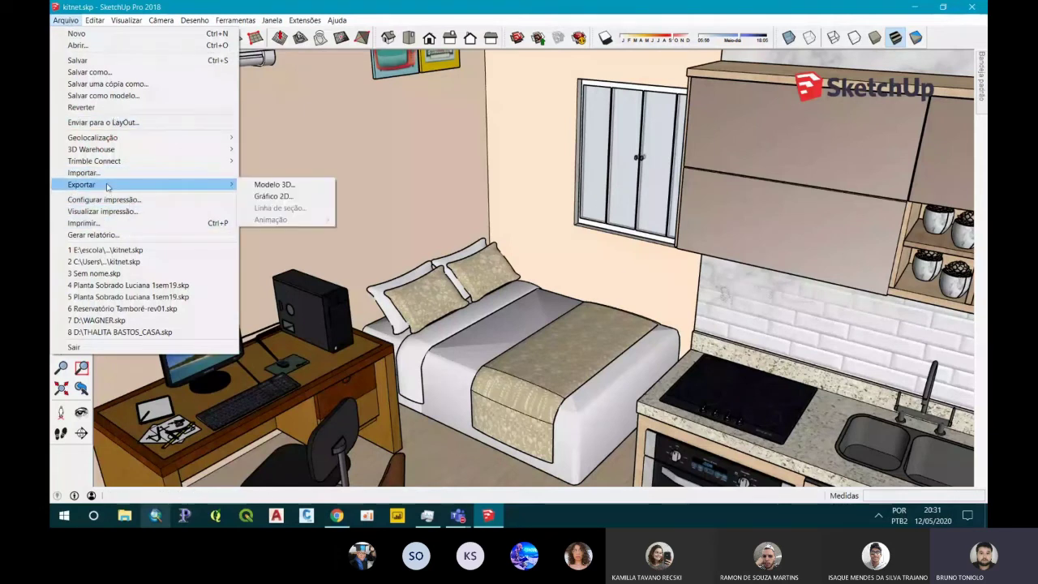
click(266, 196)
click(462, 330)
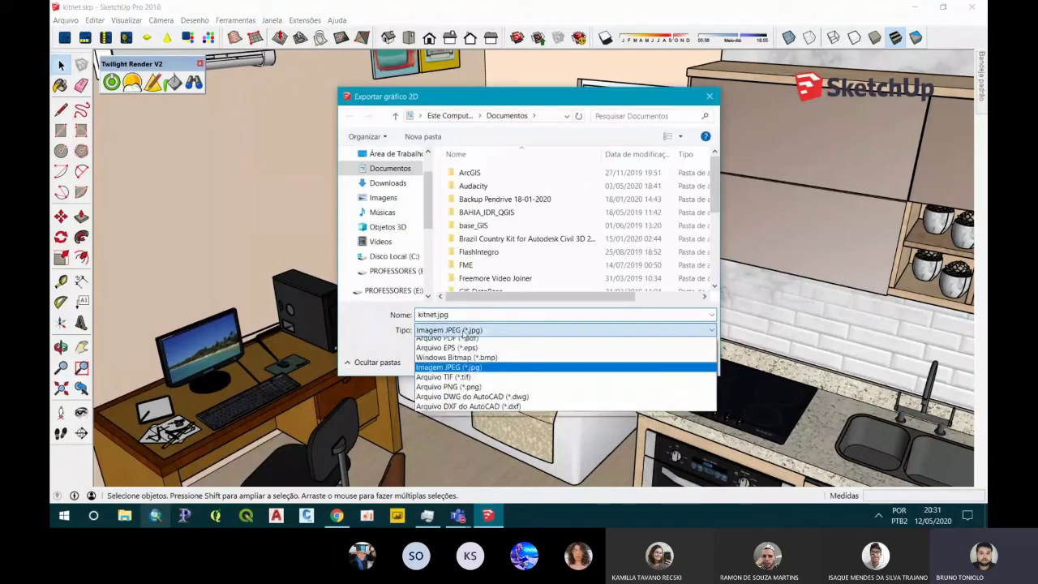
click(450, 367)
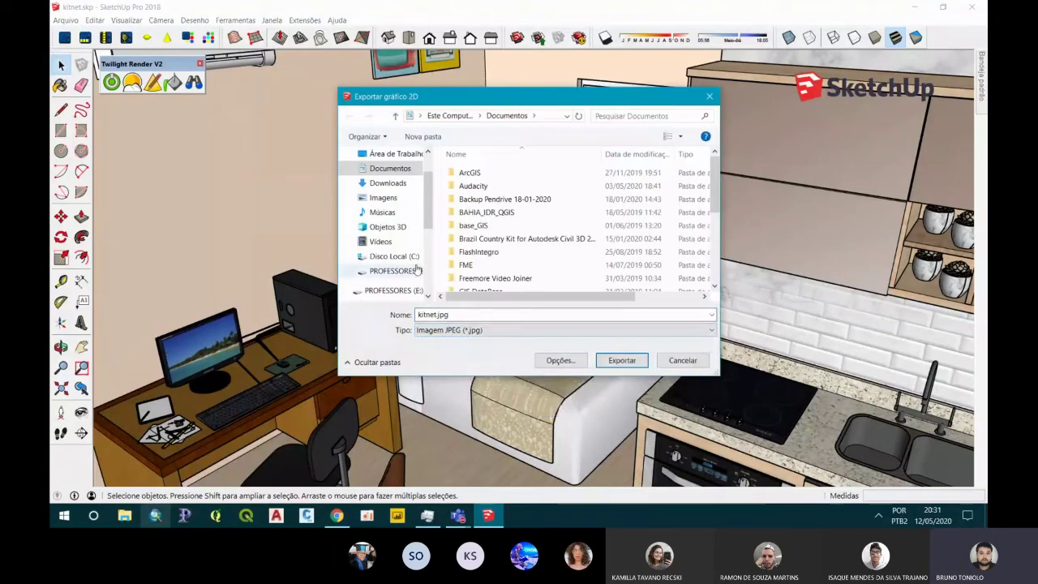
click(386, 184)
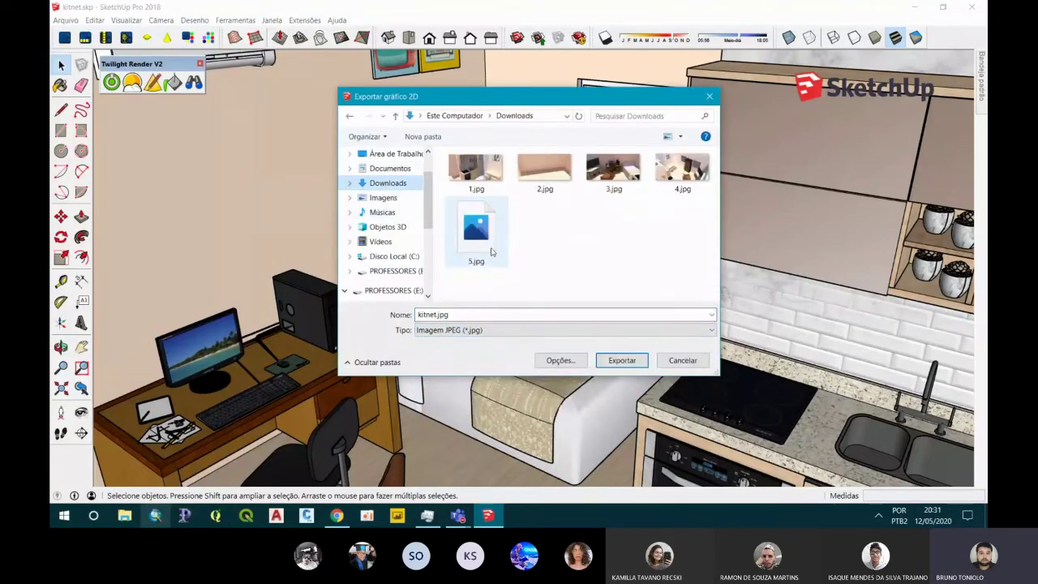
click(469, 313)
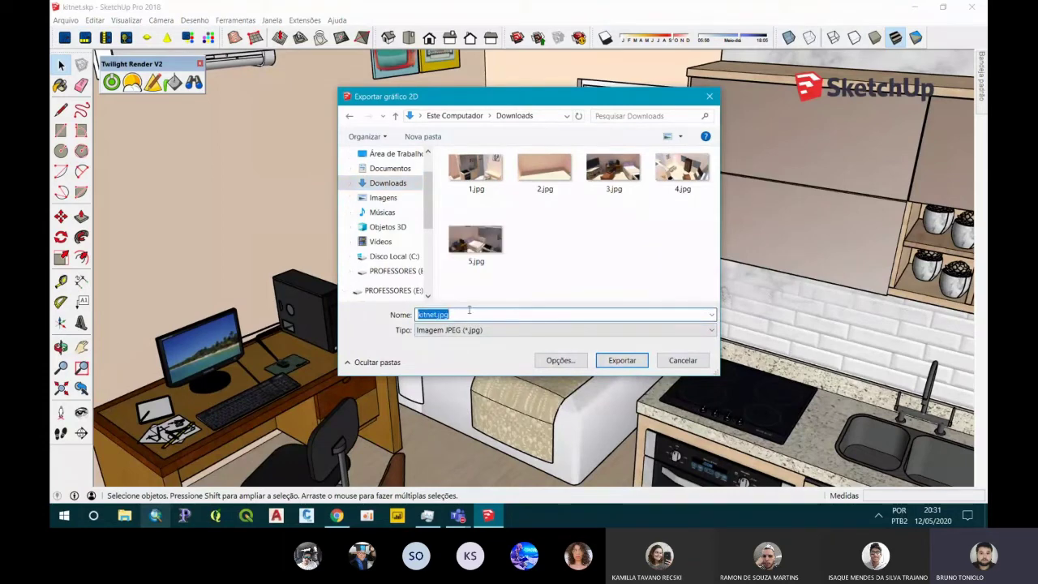
text(5.1)
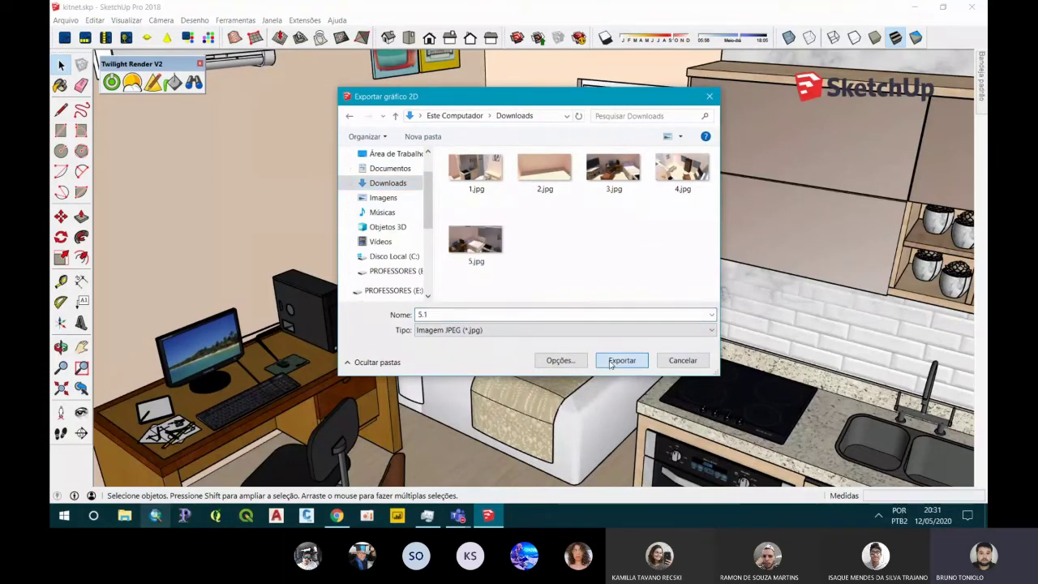
click(611, 361)
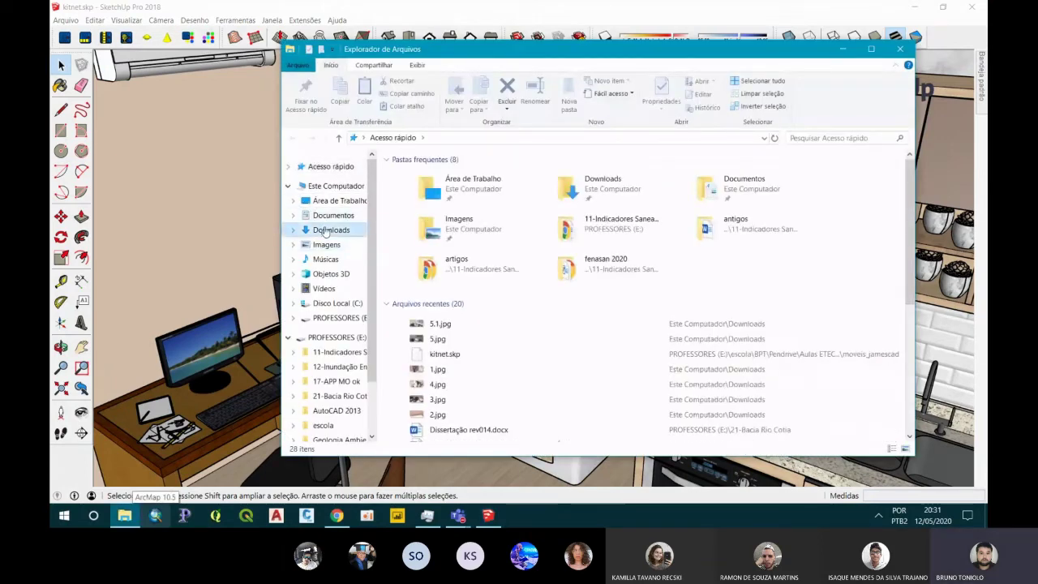
Open 5.1.jpg and 5.jpg from Downloads in Photos and snap them side by side
click(328, 230)
click(425, 231)
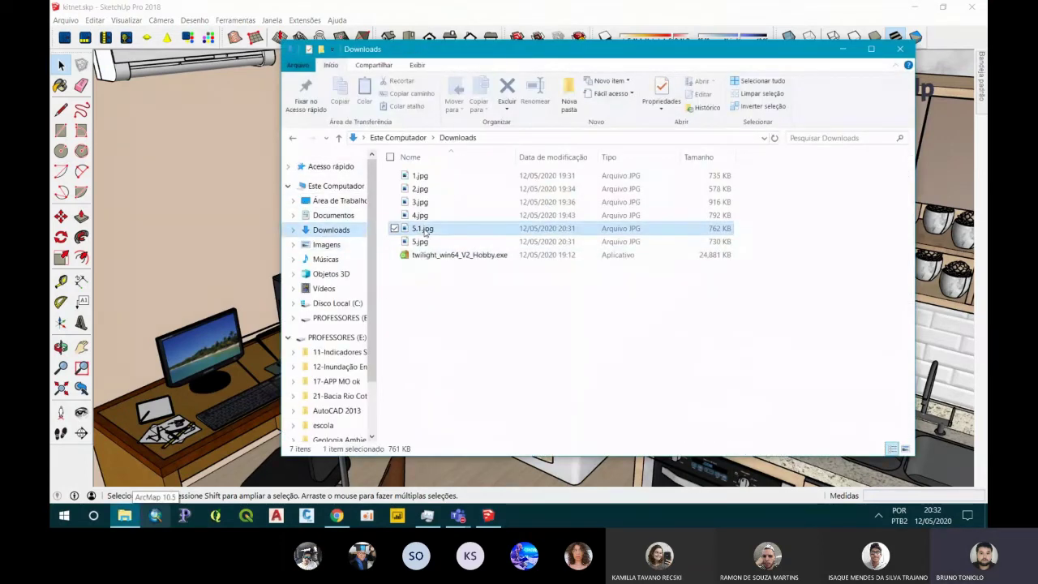
double_click(425, 231)
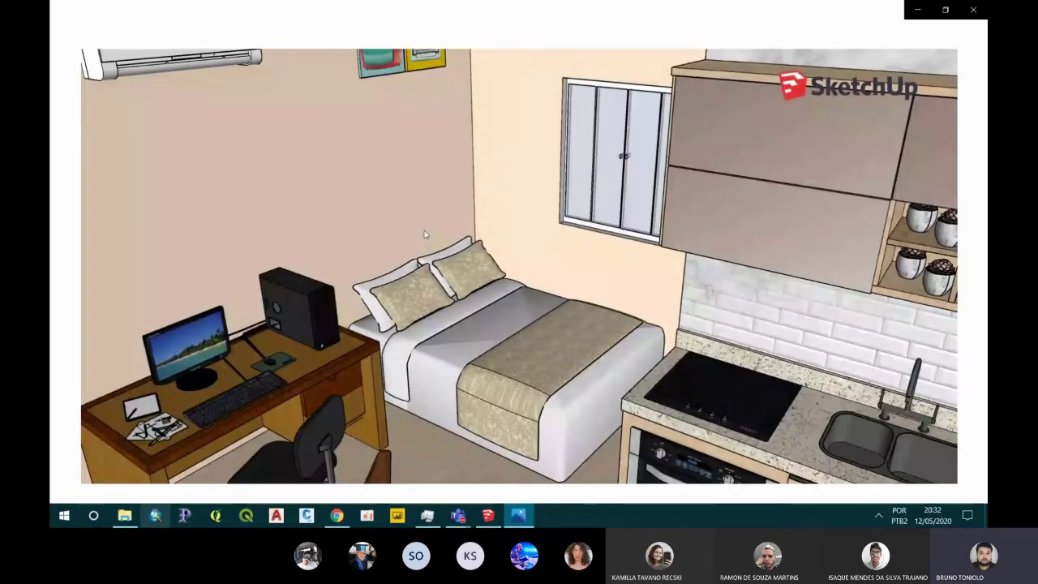
key(Escape)
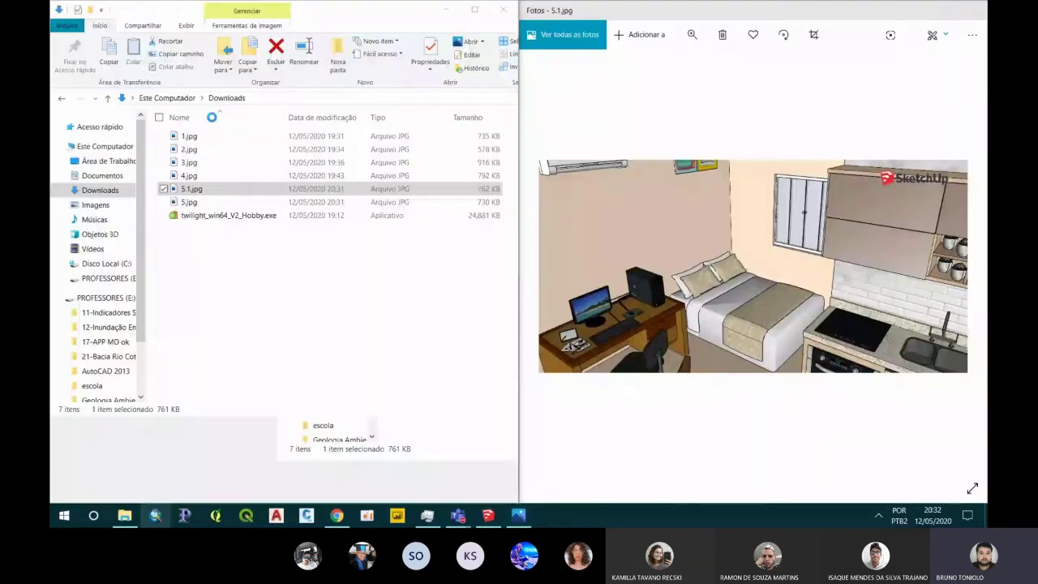
double_click(189, 202)
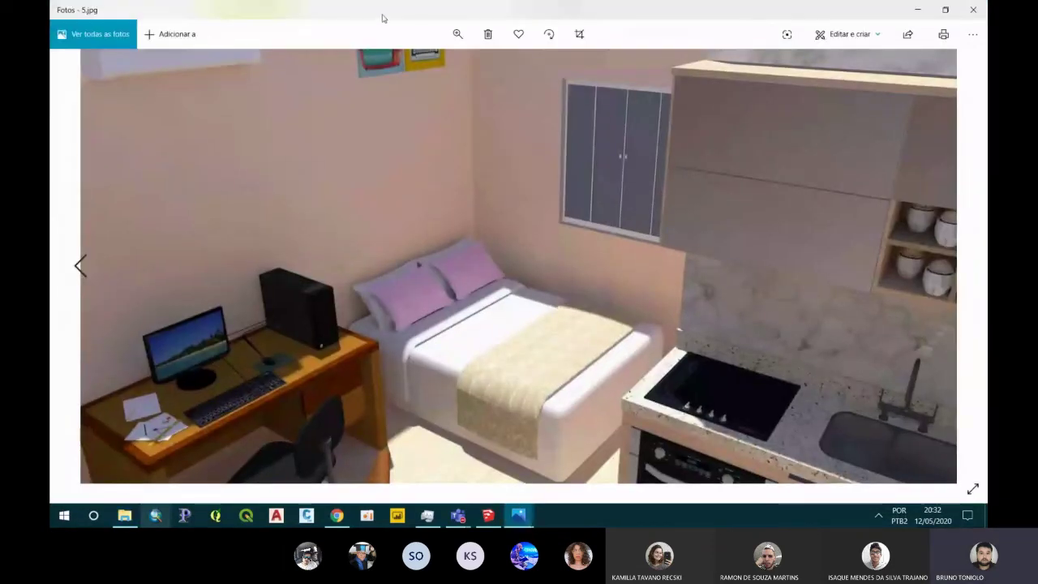
key(super+Left)
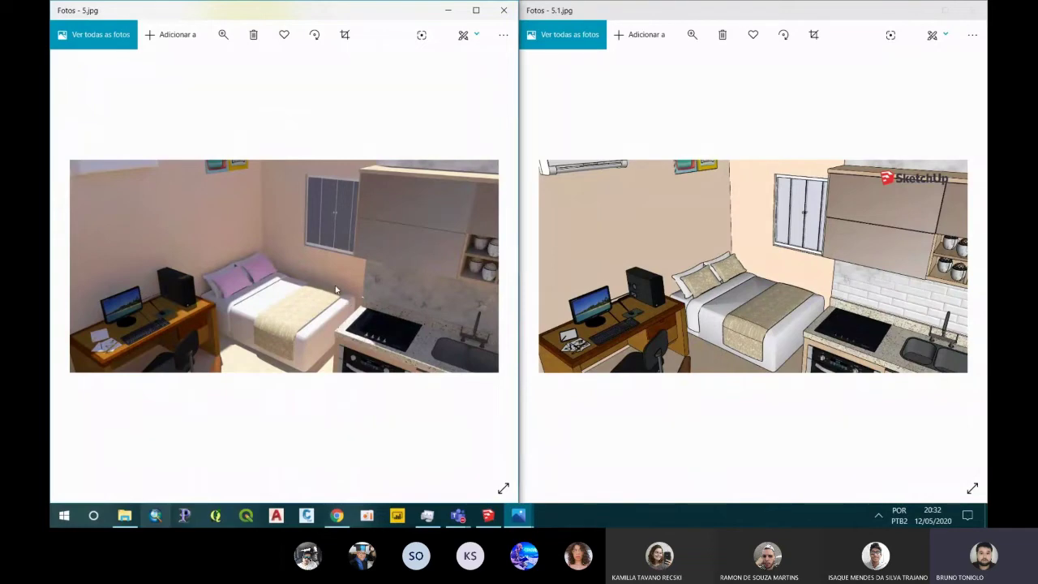
Toggle shadows on and off in the SketchUp kitnet model
click(488, 517)
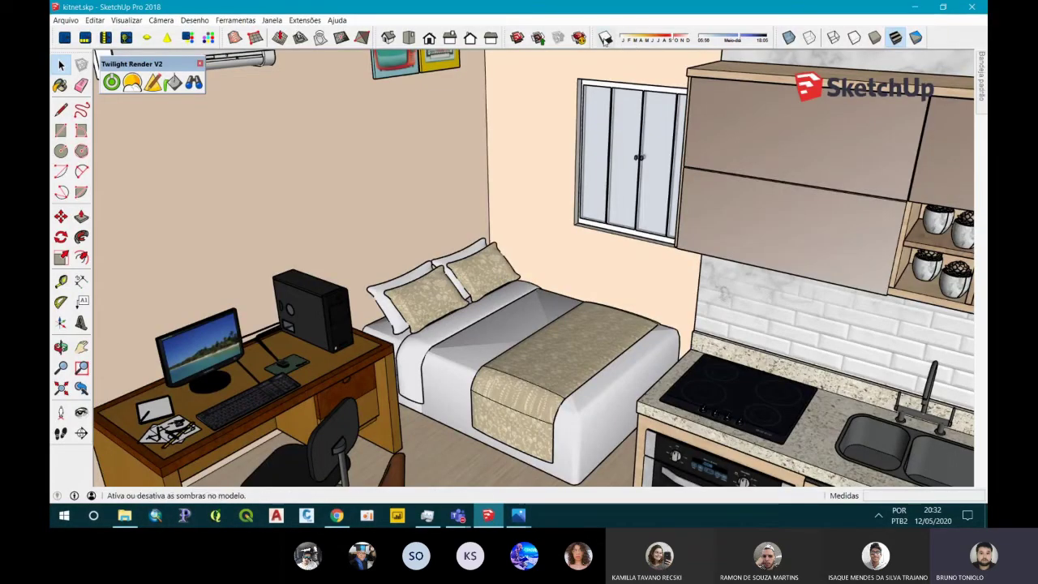
click(604, 37)
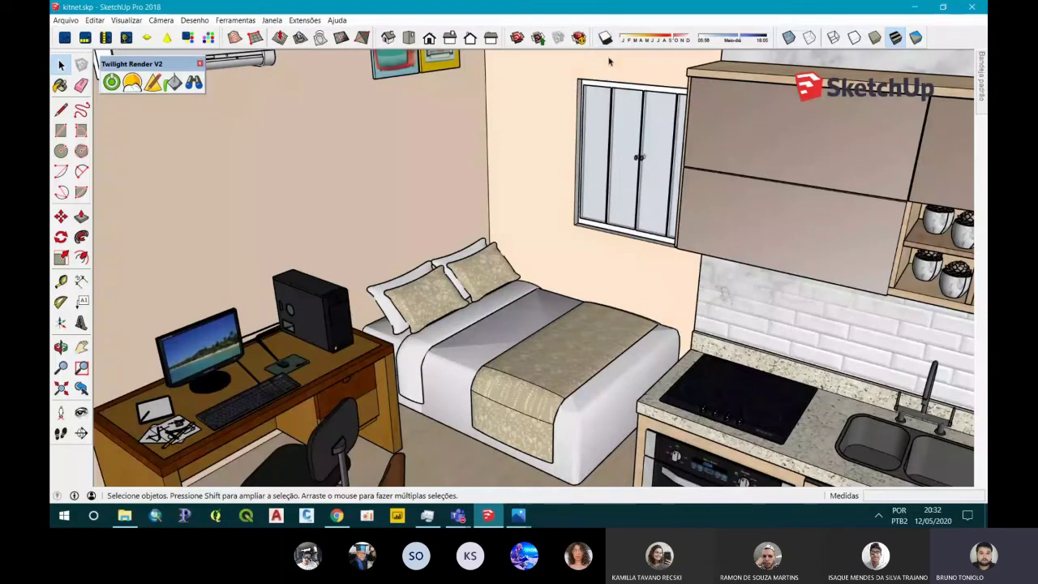
click(605, 38)
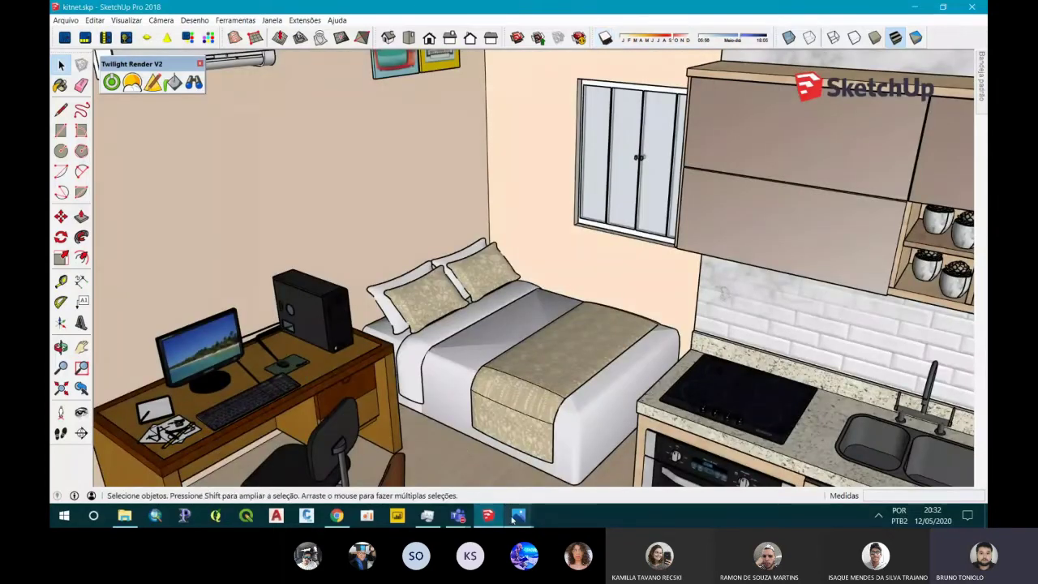
Bring both images back side by side to compare, then close the 5.1.jpg viewer
click(552, 466)
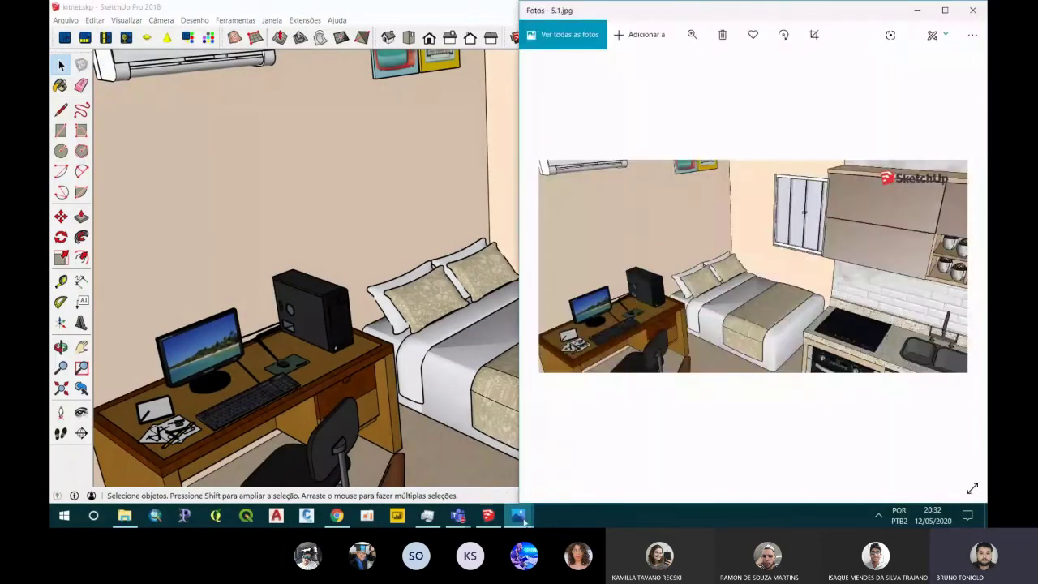
click(519, 516)
click(484, 466)
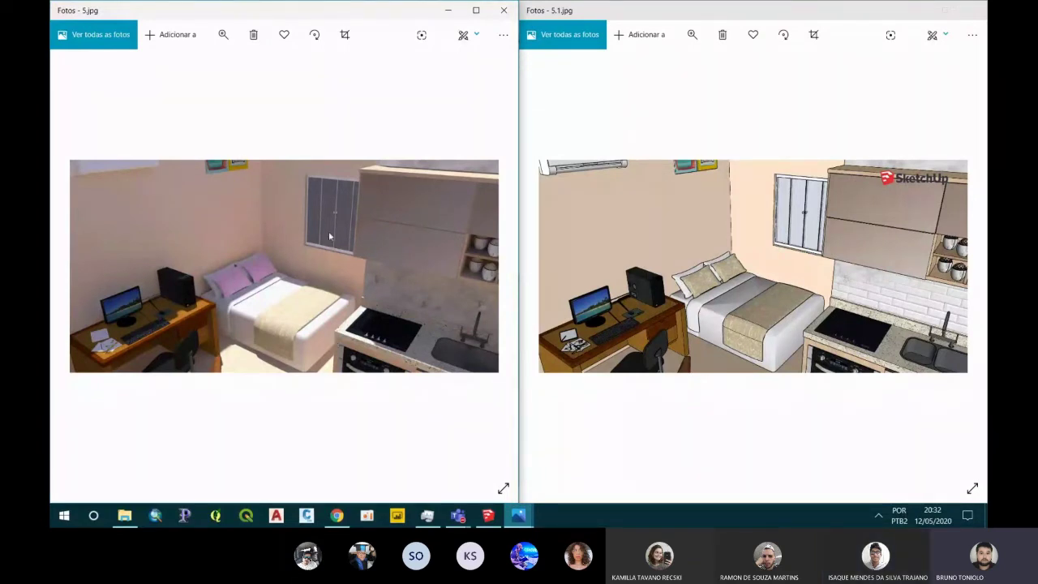
click(972, 10)
Close the 5.jpg viewer, then zoom out and orbit to a top-down view of the room
click(503, 9)
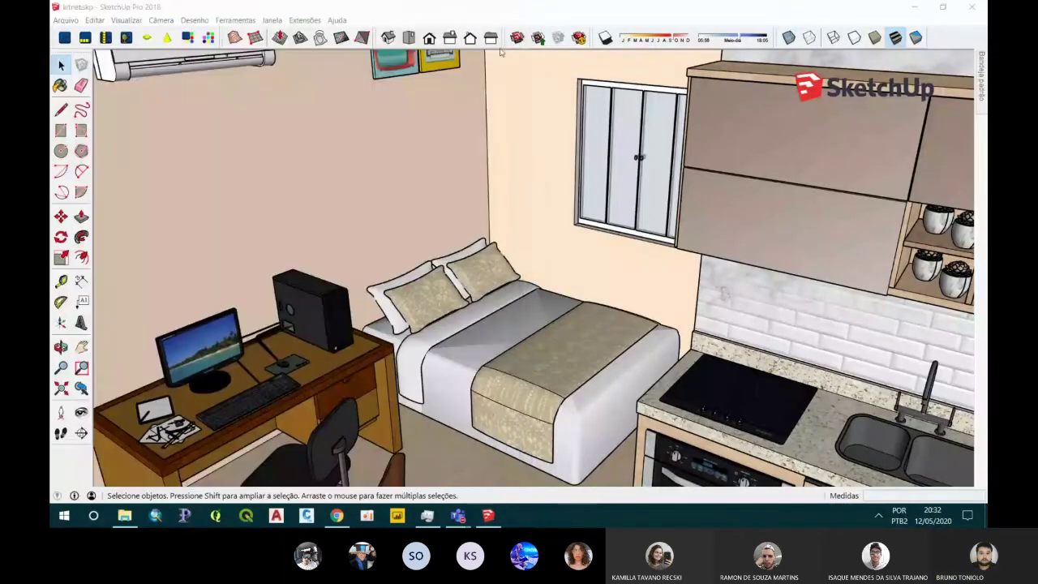
scroll(481, 244, down, 2)
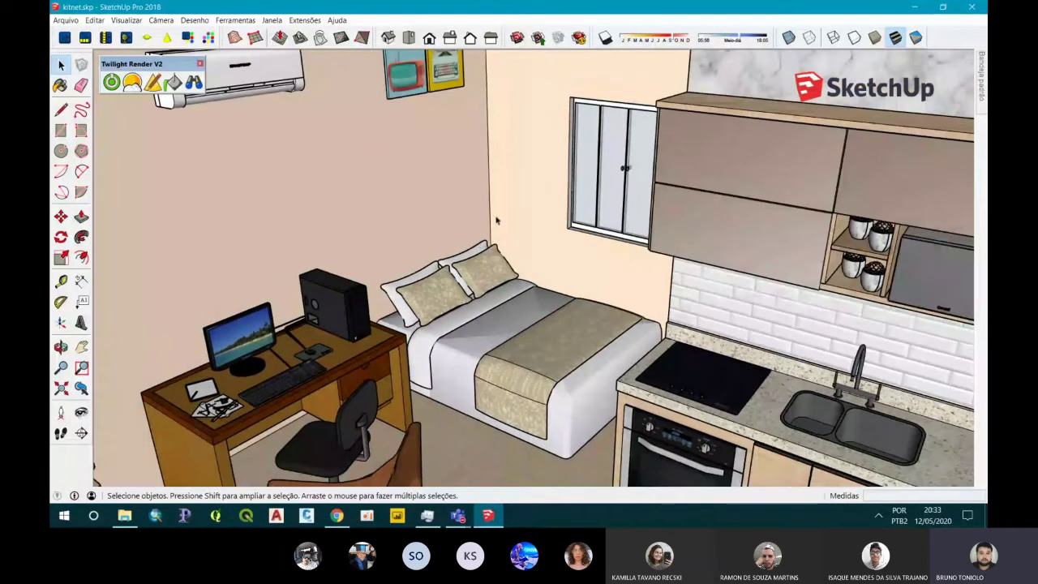
scroll(496, 219, down, 5)
middle_drag(496, 220, 230, 90)
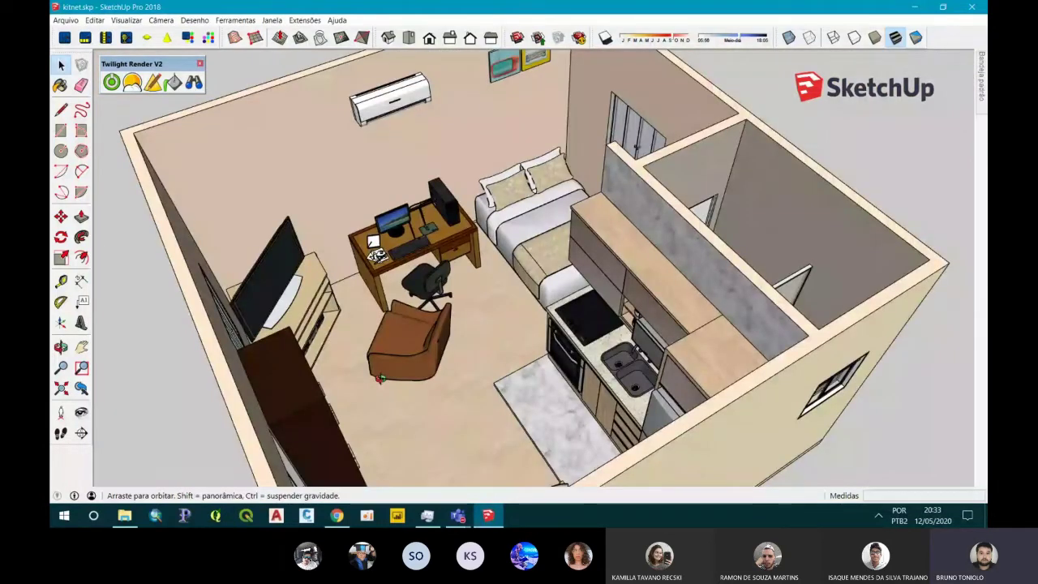
scroll(229, 91, up, 3)
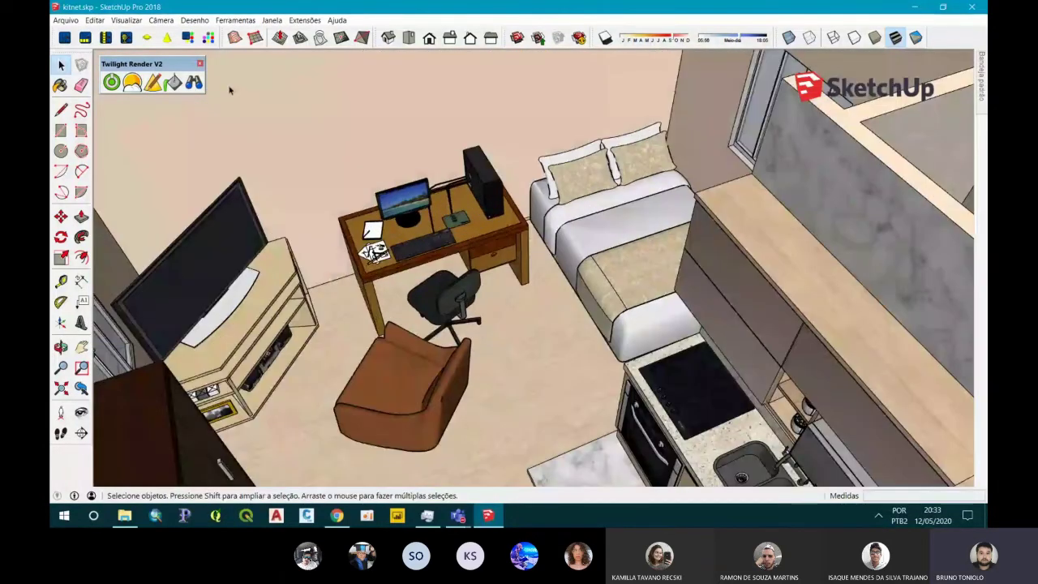
Open Twilight's Template Material editor and sample the brown material from the armchair
click(173, 83)
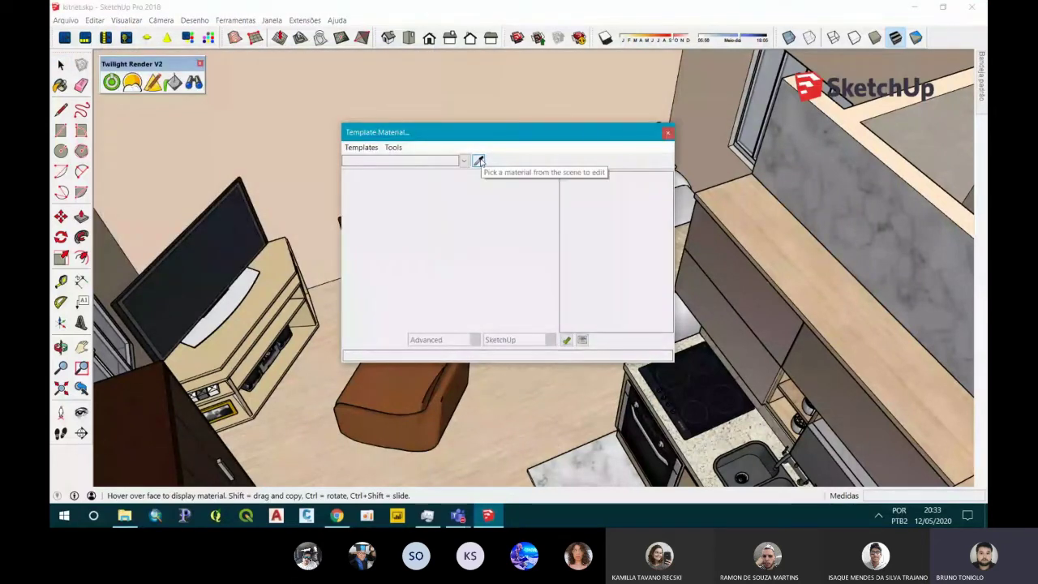
click(479, 159)
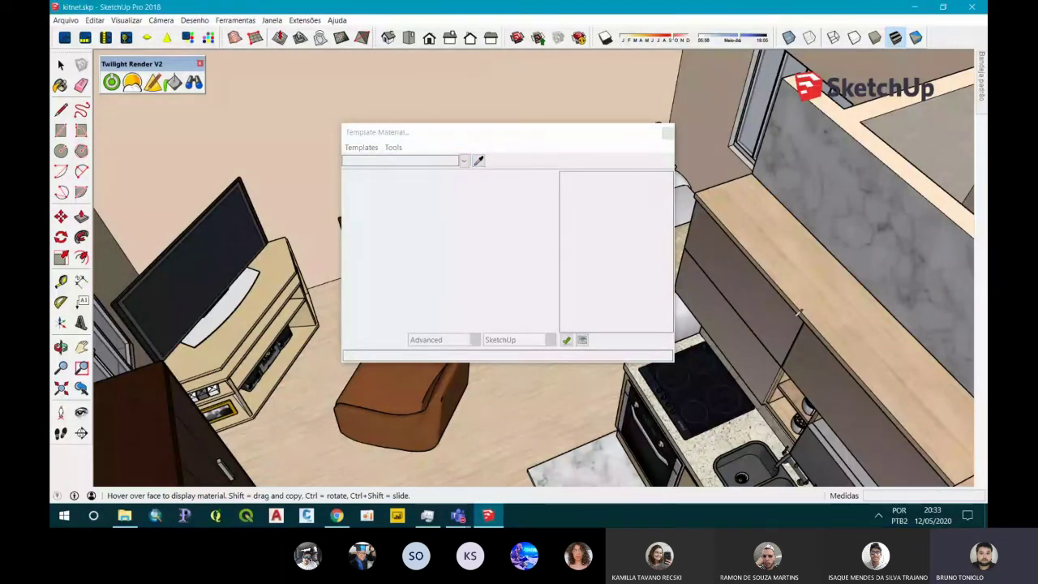
click(799, 310)
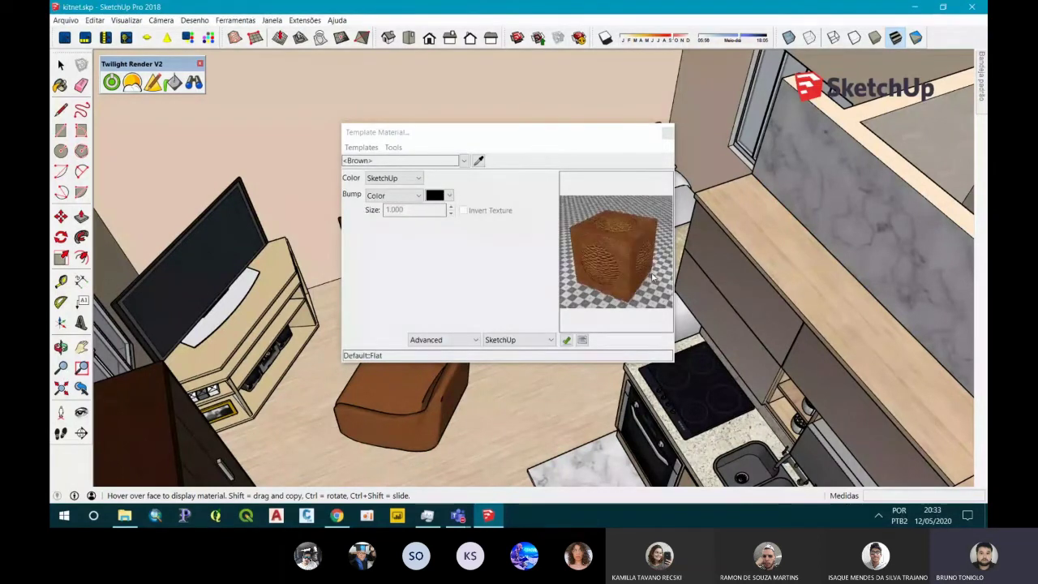
Close the hung material editor, force-quit the frozen SketchUp and show the desktop
click(623, 242)
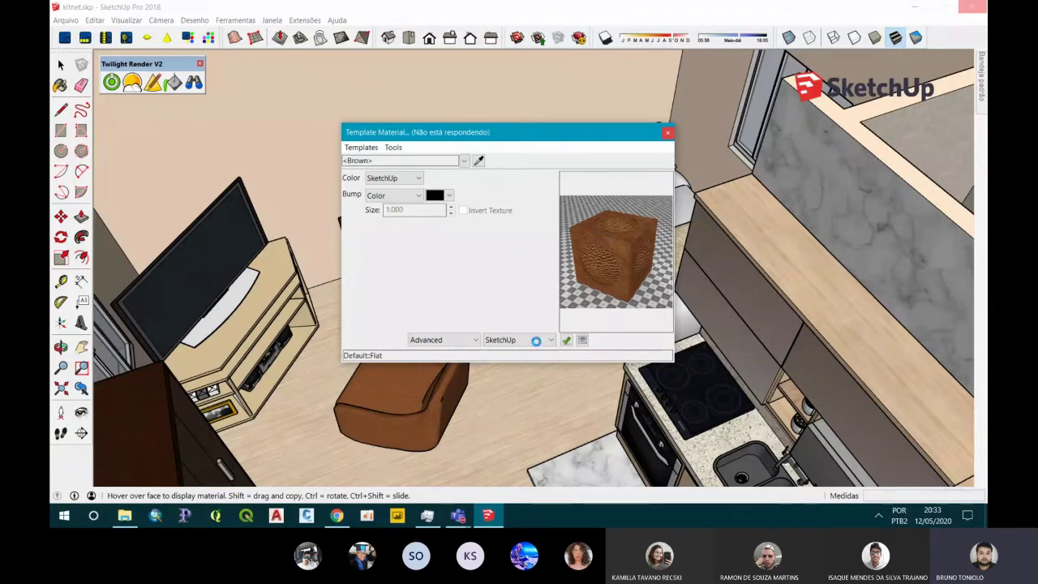
drag(406, 132, 503, 159)
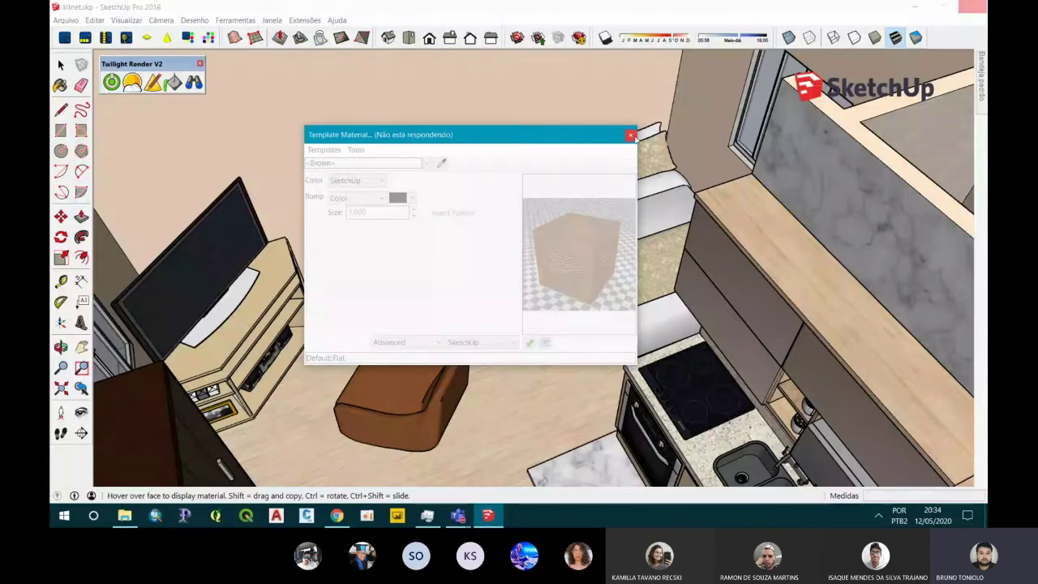
click(633, 136)
click(396, 229)
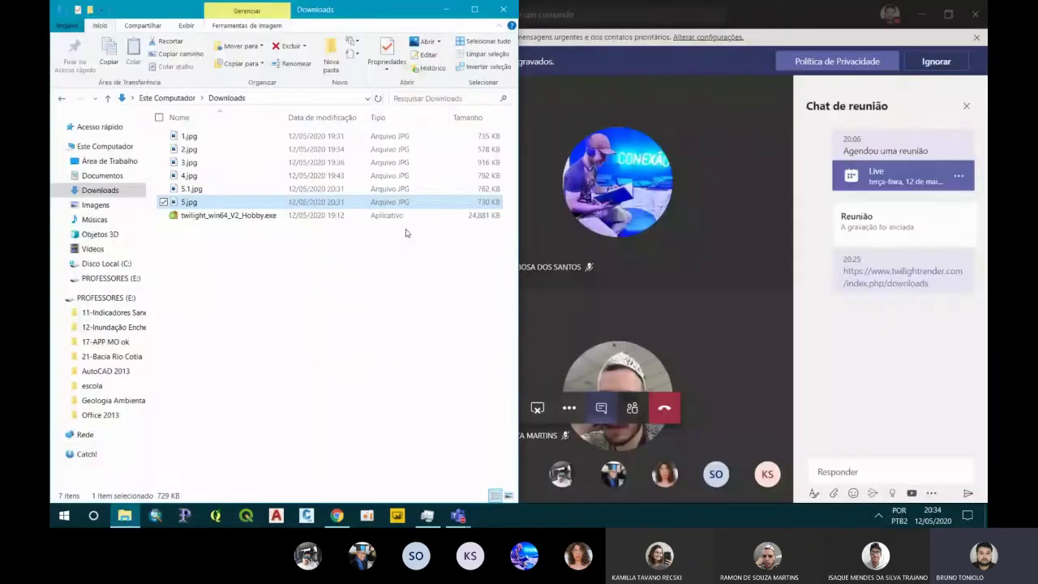
click(985, 516)
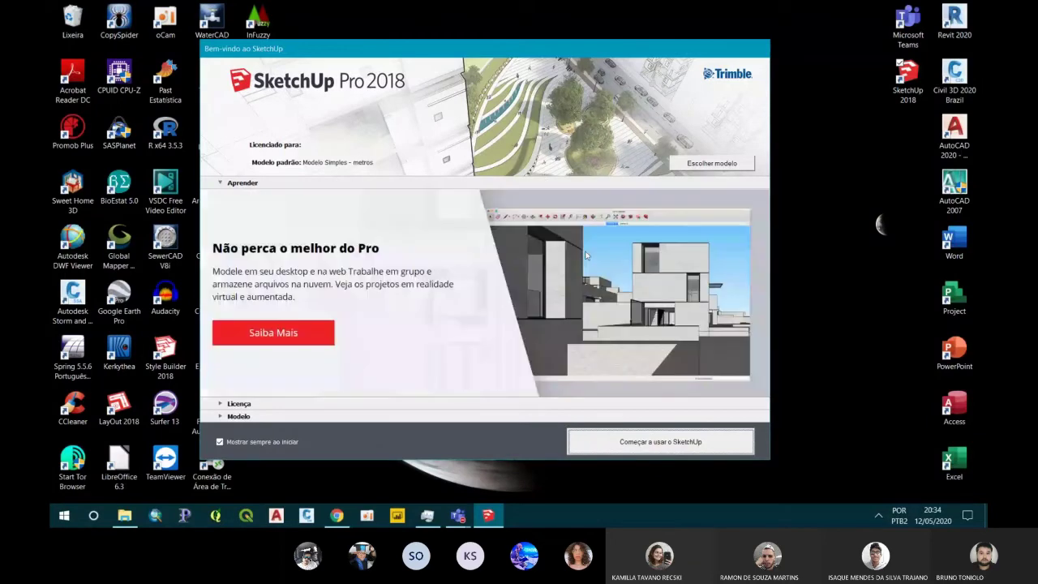
Expand the Modelo list and start a new model with Modelo Simples - metros
click(239, 416)
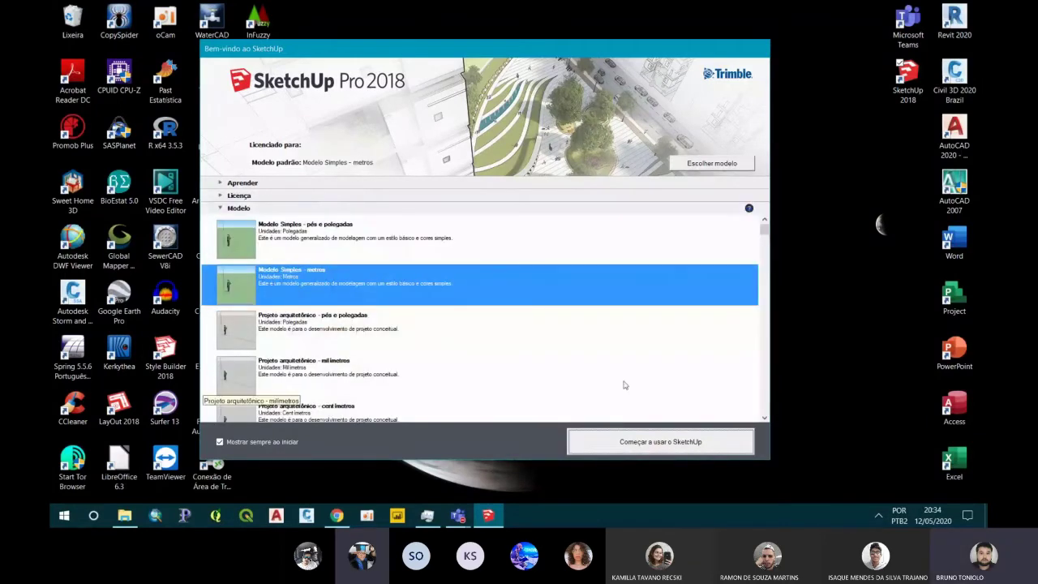
key(alt+F4)
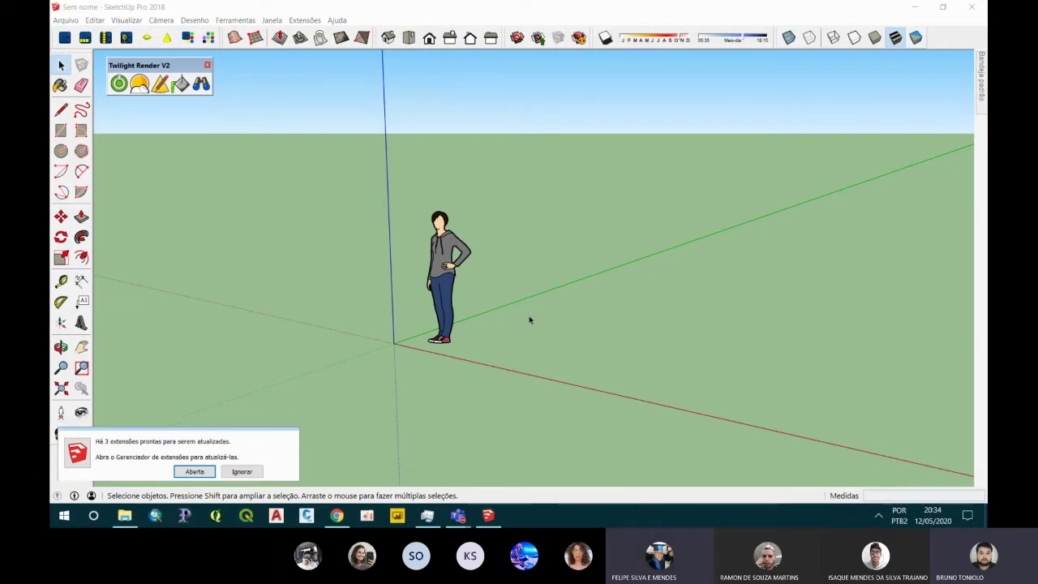
Orbit and zoom around the standing figure in the blank model
mouse_move(353, 219)
middle_down()
mouse_move(639, 299)
mouse_move(535, 316)
mouse_move(447, 212)
middle_up()
scroll(520, 318, up, 2)
scroll(520, 319, up, 2)
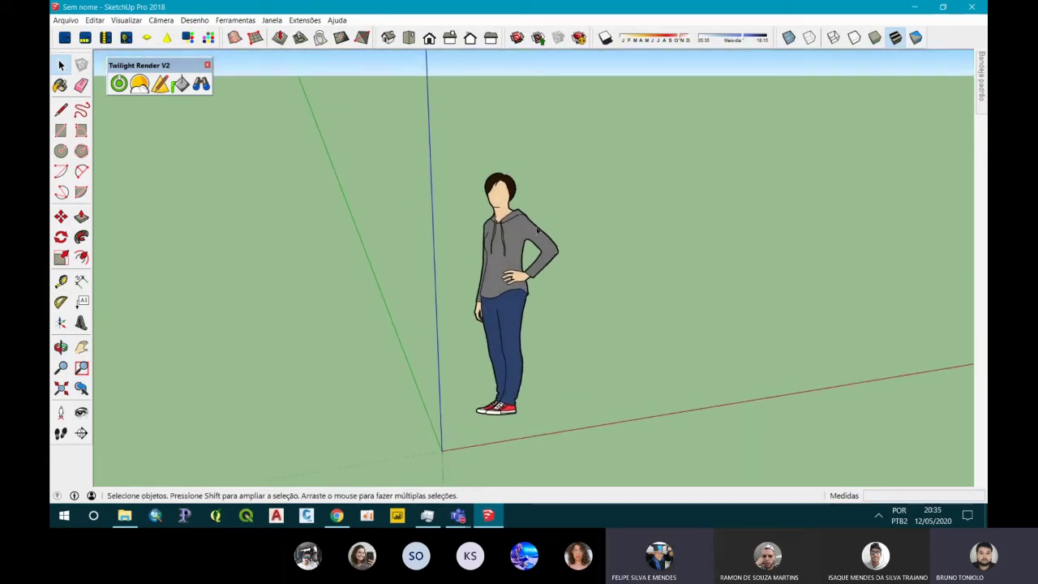
middle_drag(537, 231, 564, 291)
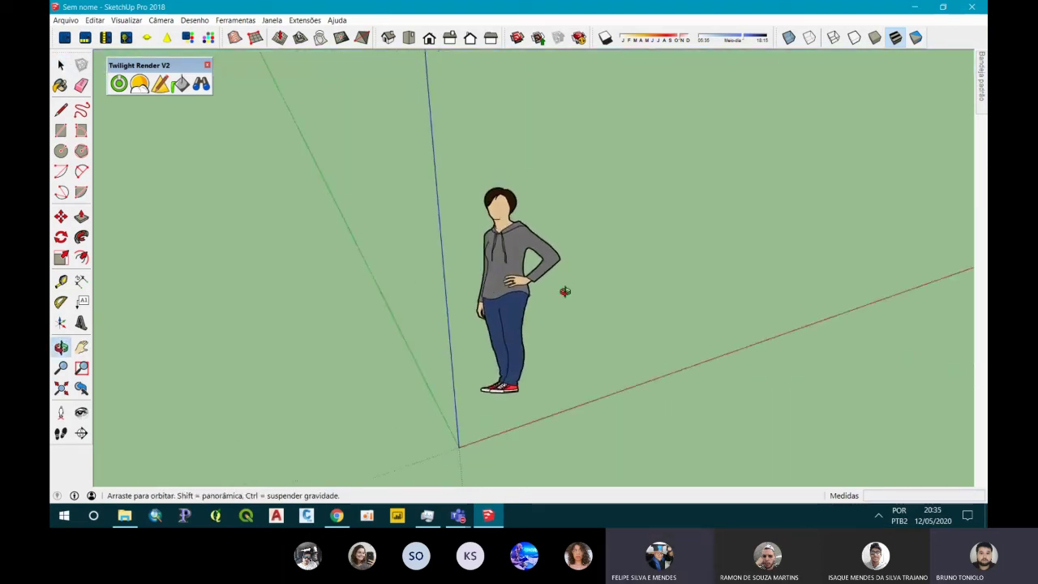
key(space)
scroll(575, 275, down, 2)
middle_drag(584, 259, 449, 287)
scroll(503, 308, up, 2)
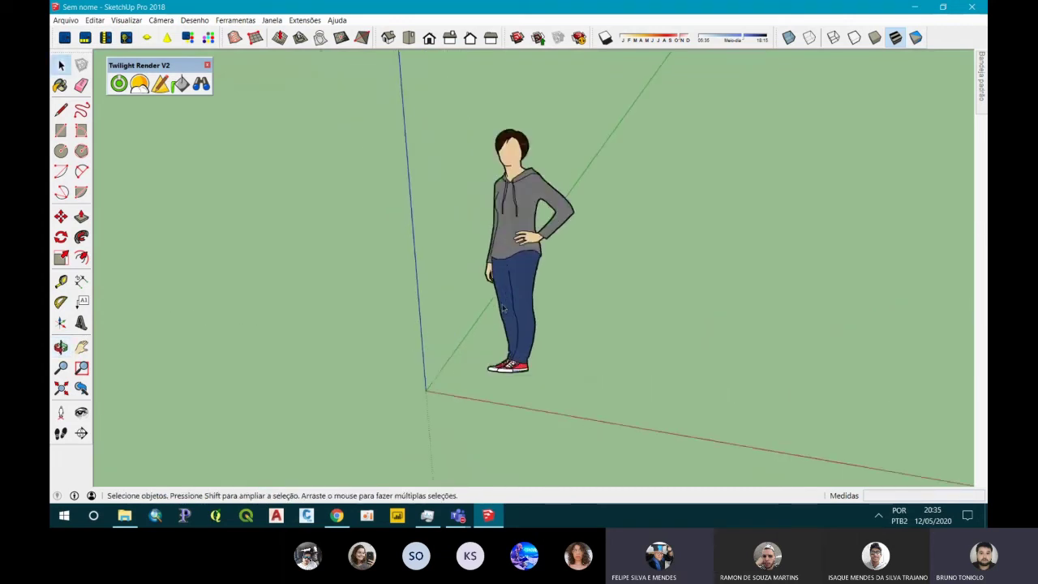
scroll(503, 309, up, 2)
Re-angle the view around the figure, then open the Arquivo menu's recent files list
middle_drag(503, 309, 702, 310)
scroll(591, 306, down, 2)
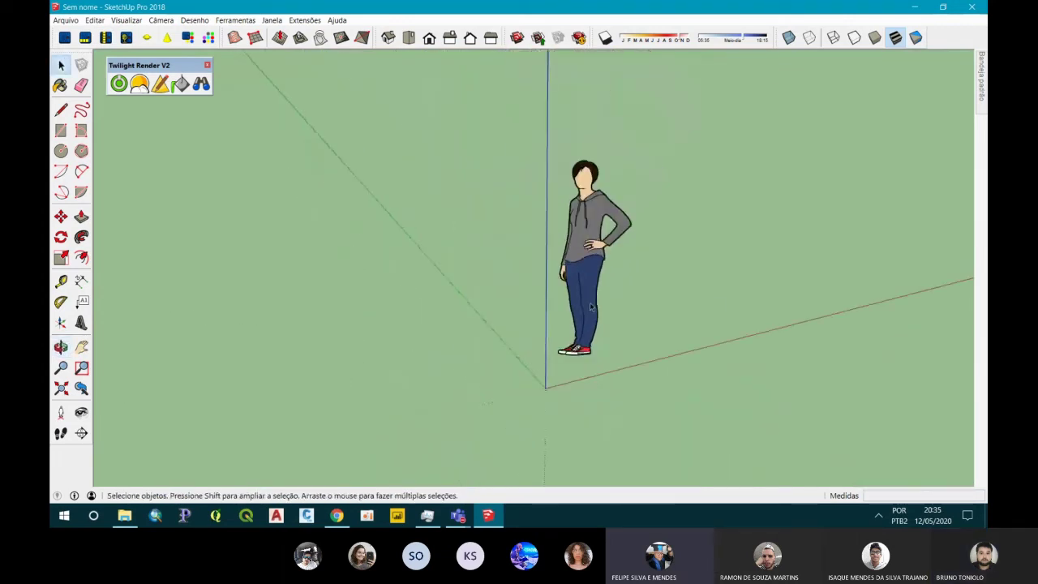
mouse_move(591, 306)
middle_down()
mouse_move(641, 219)
mouse_move(593, 303)
middle_up()
scroll(644, 199, up, 2)
scroll(610, 243, up, 2)
scroll(592, 303, down, 2)
scroll(592, 294, up, 2)
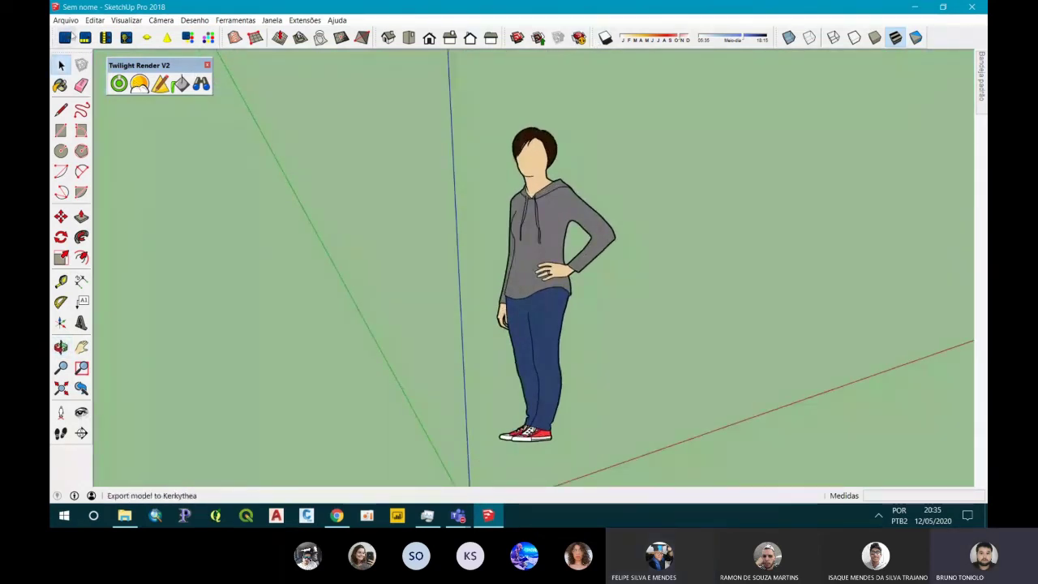
click(66, 19)
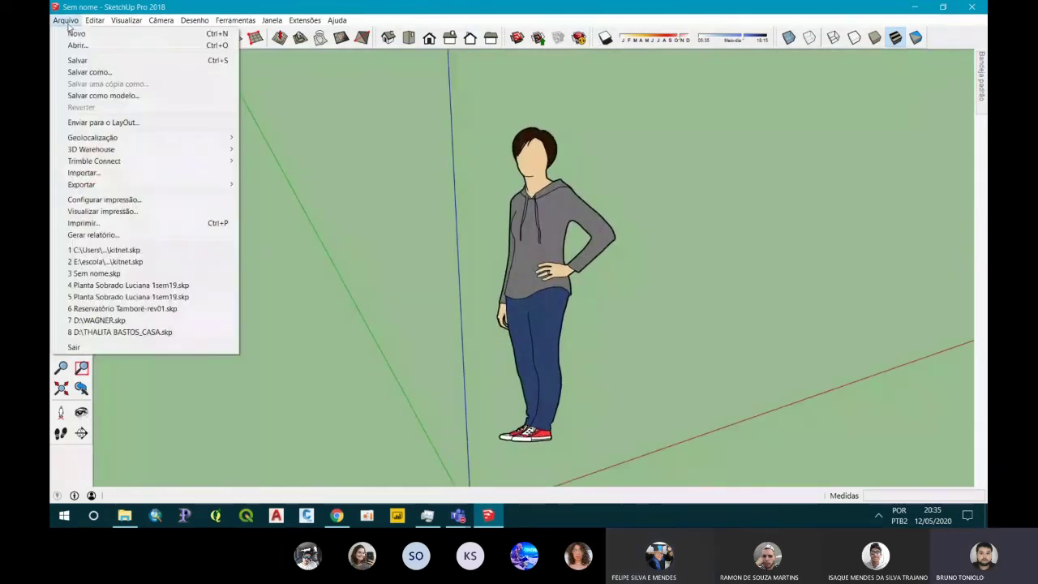
Reopen the recent kitnet.skp and answer Não to use the saved file, not the autosave
click(136, 264)
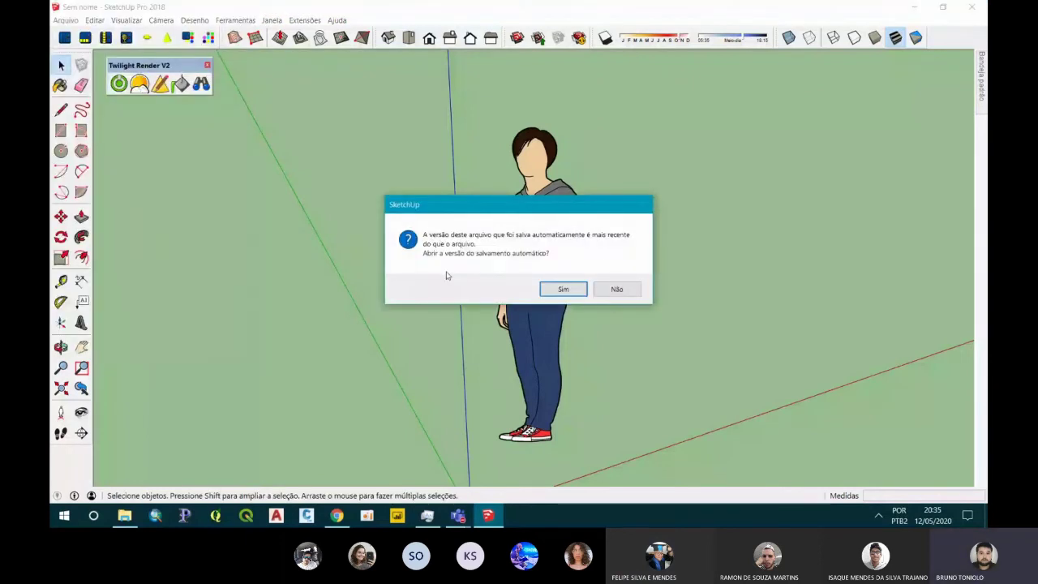
click(597, 292)
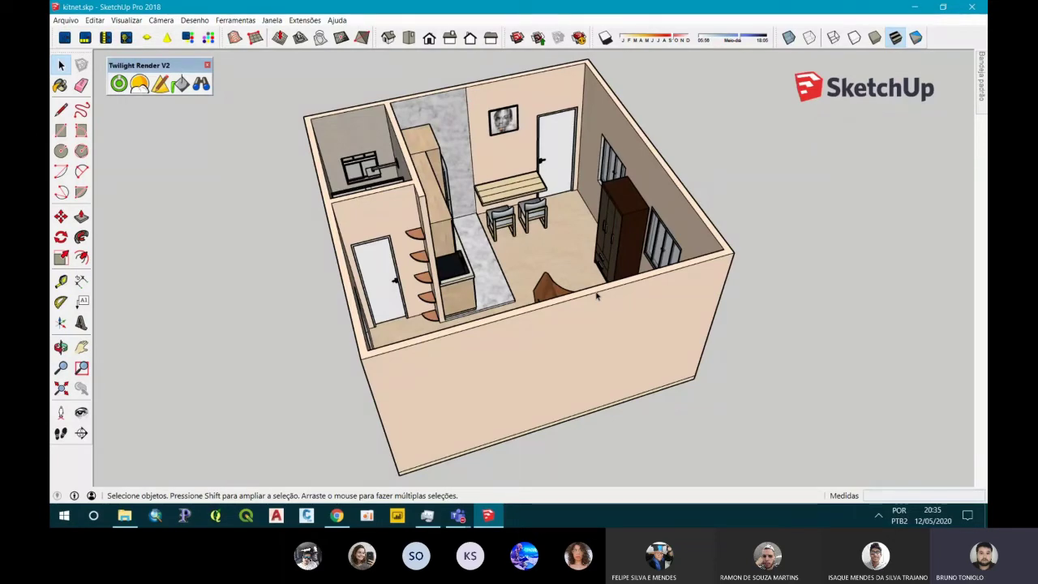
Zoom to extents, then orbit and zoom to look down on the shower and toilet
scroll(438, 138, up, 3)
mouse_move(437, 138)
middle_down()
mouse_move(434, 180)
mouse_move(479, 243)
middle_up()
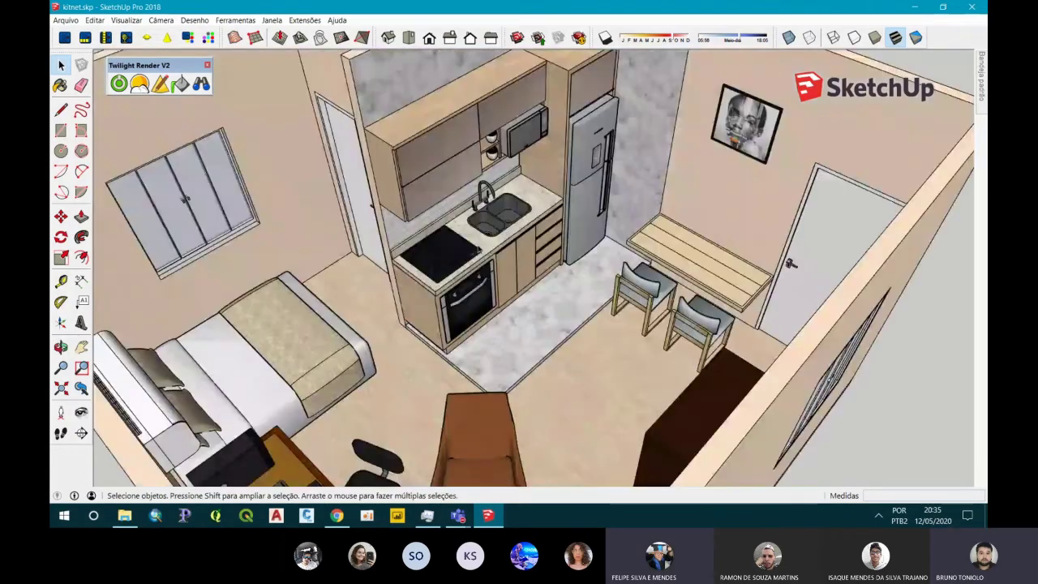
key(shift+z)
scroll(438, 132, up, 5)
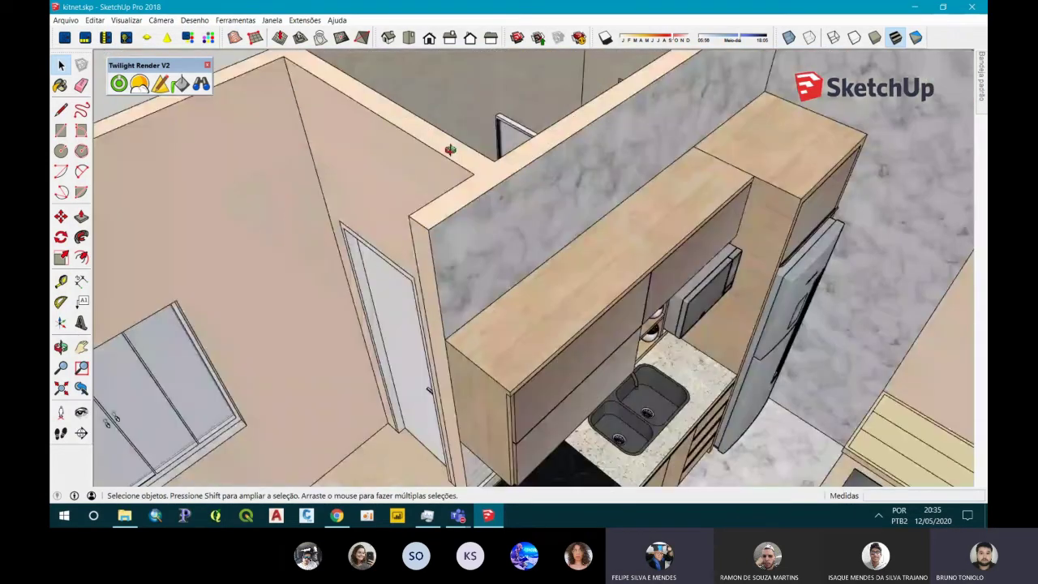
mouse_move(450, 150)
middle_down()
mouse_move(442, 200)
mouse_move(528, 225)
mouse_move(486, 202)
middle_up()
scroll(442, 200, up, 3)
scroll(487, 203, down, 3)
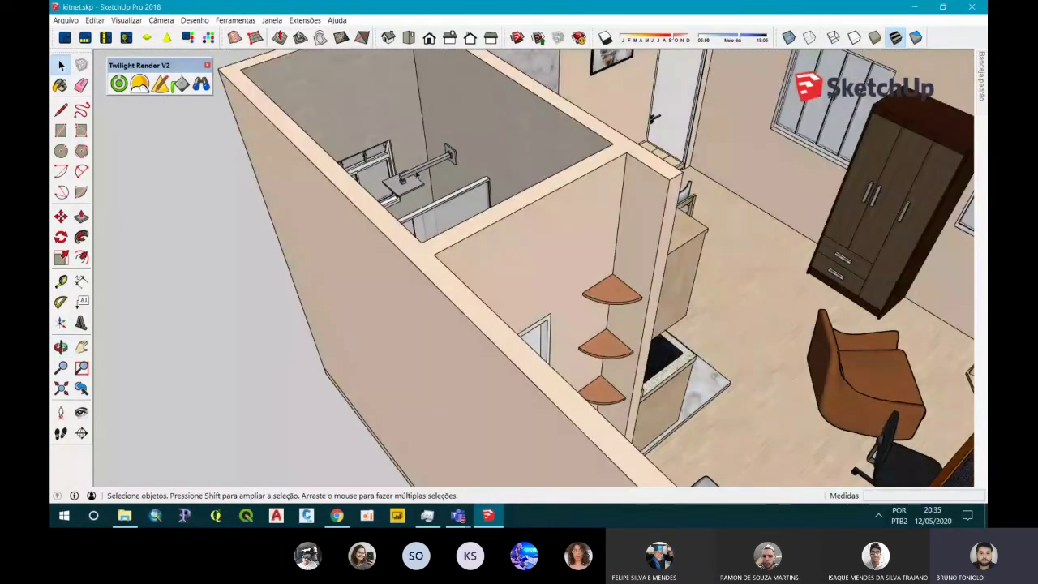
scroll(463, 278, up, 4)
middle_drag(463, 279, 475, 256)
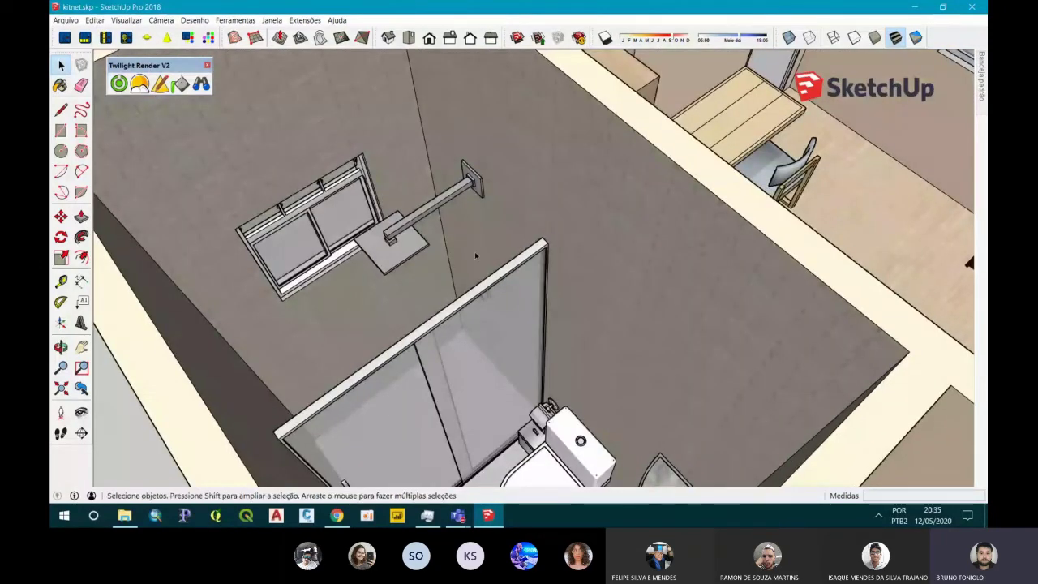
scroll(475, 257, down, 2)
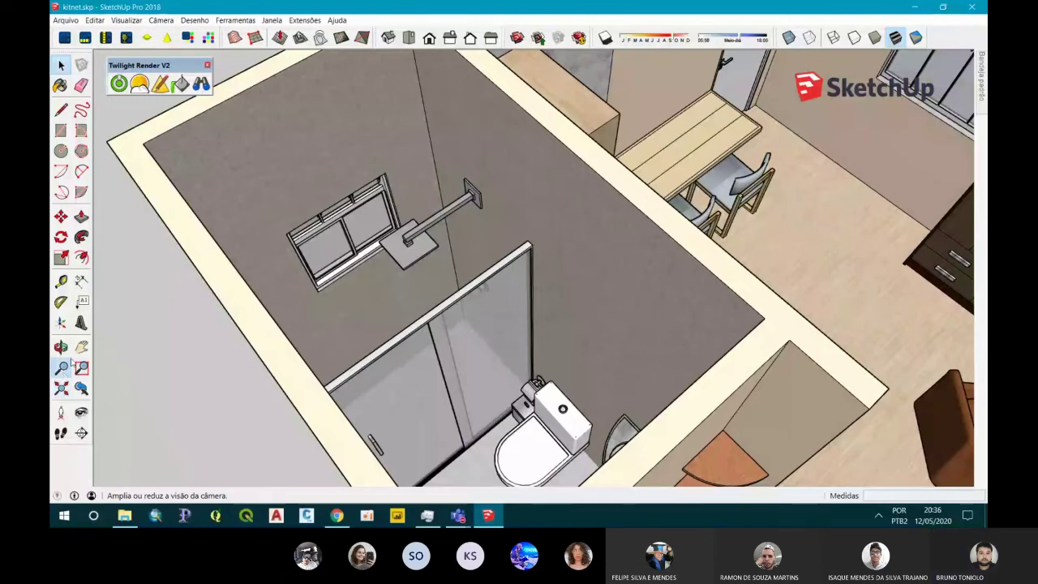
Pan, zoom and orbit to a tighter top-down view over the toilet and corner sink
right_click(312, 305)
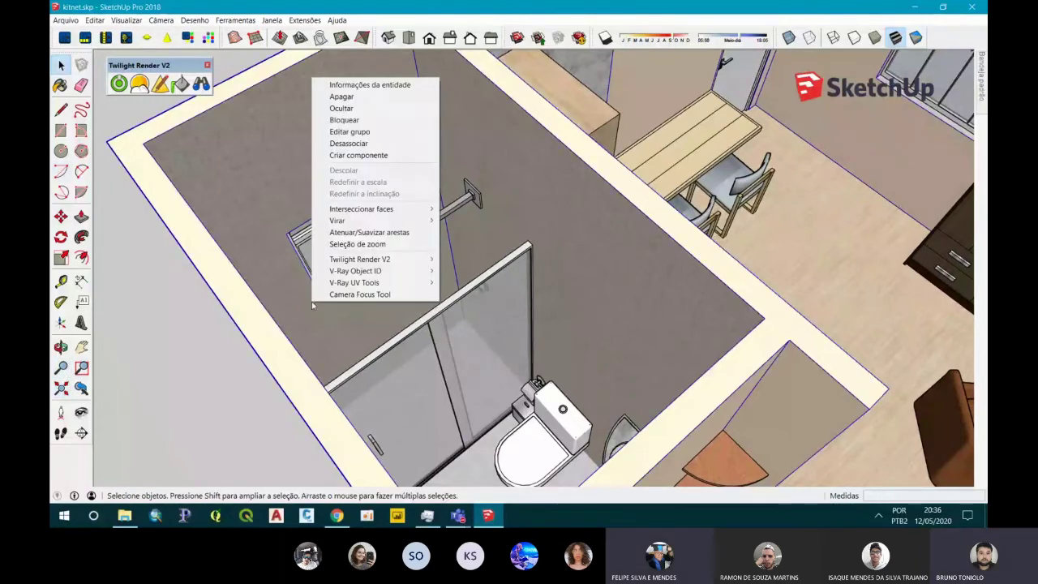
shift+middle_drag(341, 324, 468, 378)
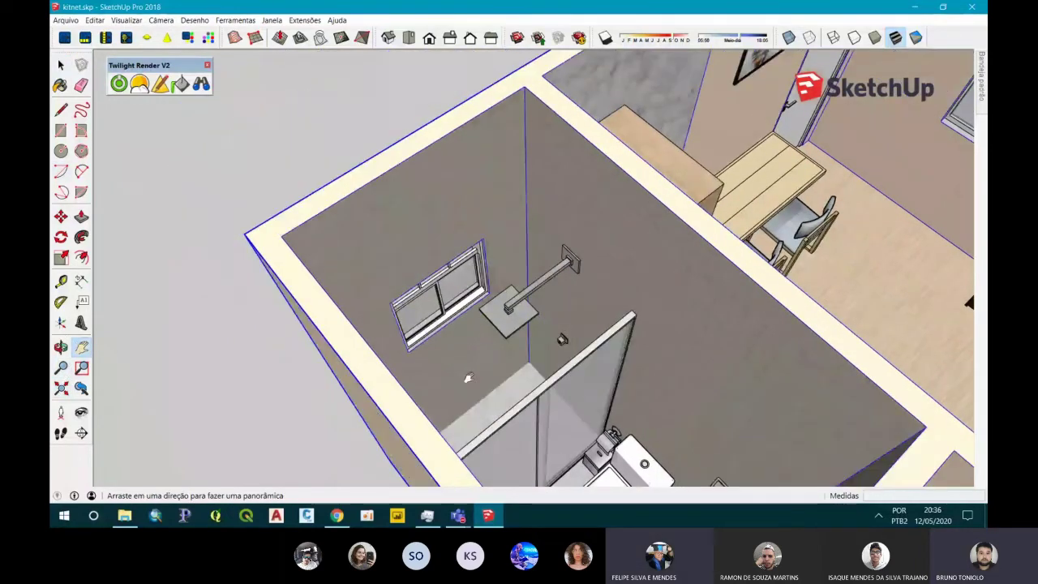
drag(467, 378, 374, 294)
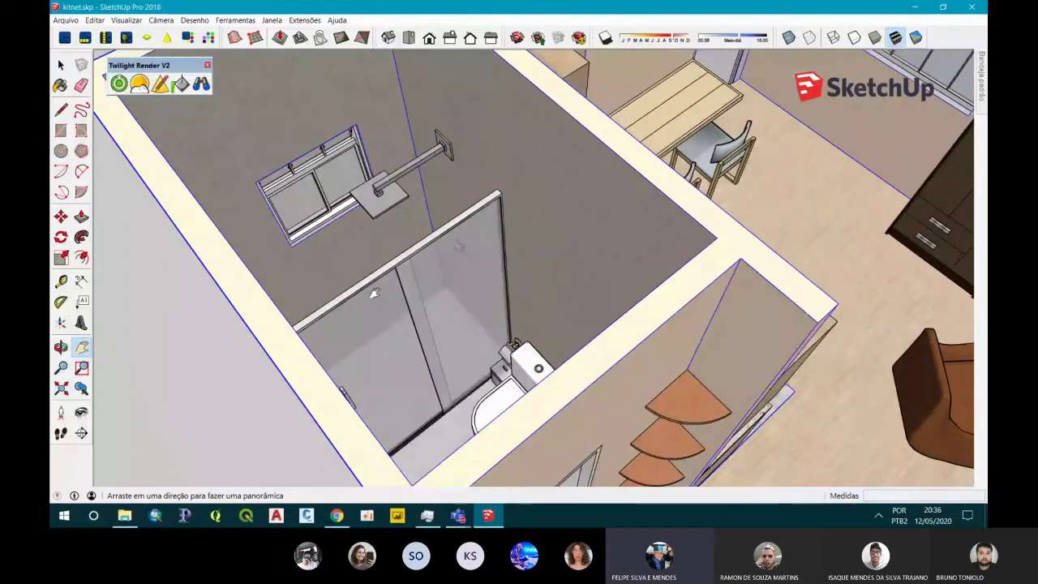
key(space)
scroll(421, 326, up, 2)
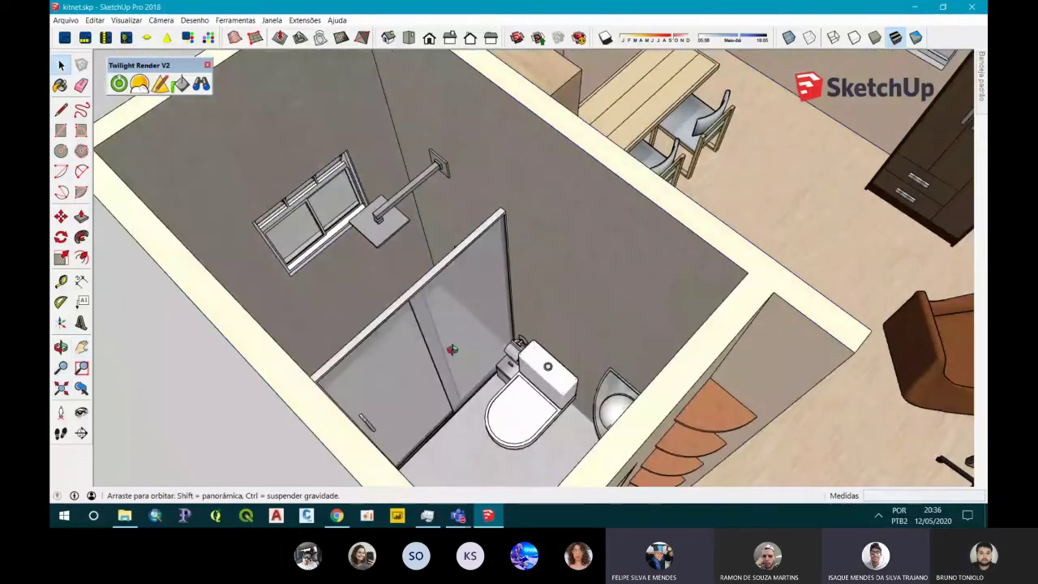
scroll(486, 393, up, 2)
middle_drag(487, 394, 481, 369)
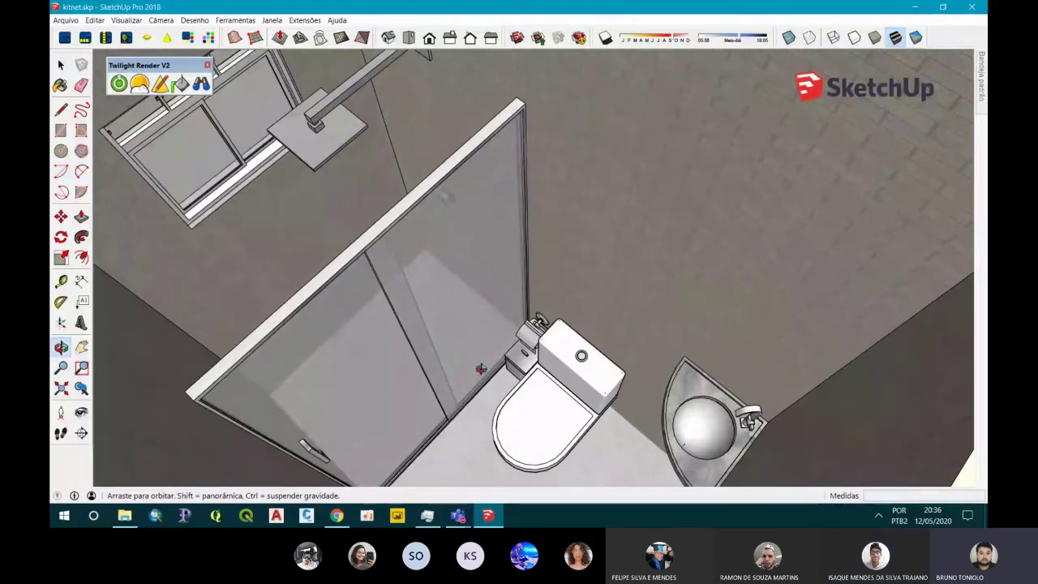
Open Twilight Render and set the render preset to 04. Medium
click(119, 84)
click(239, 118)
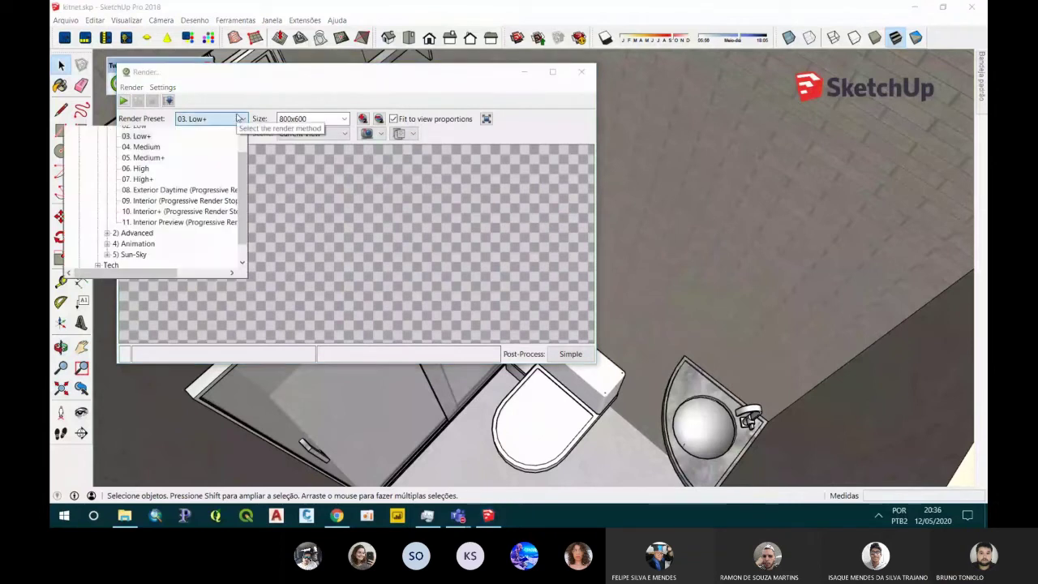
click(149, 181)
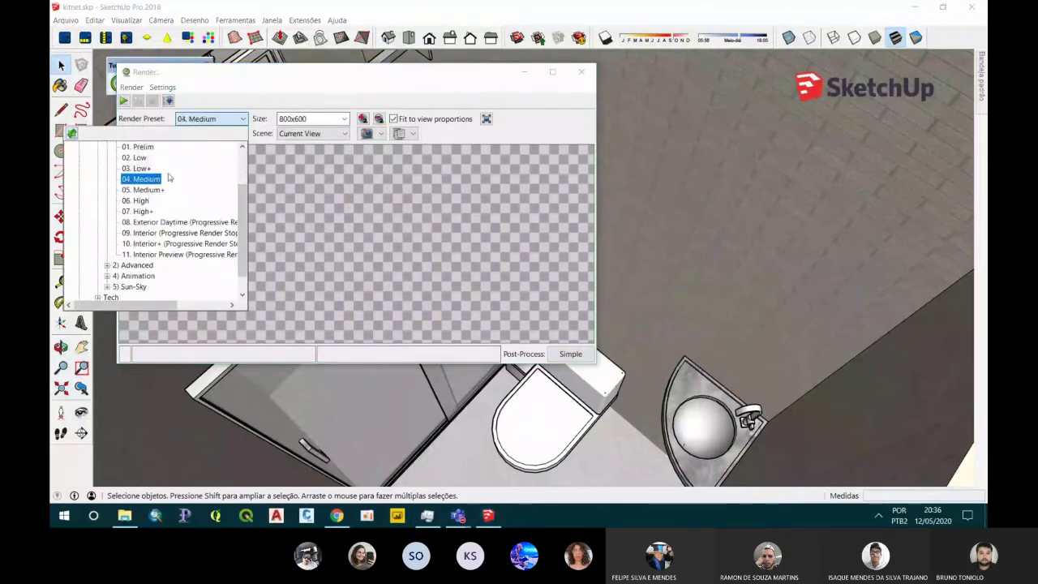
click(153, 190)
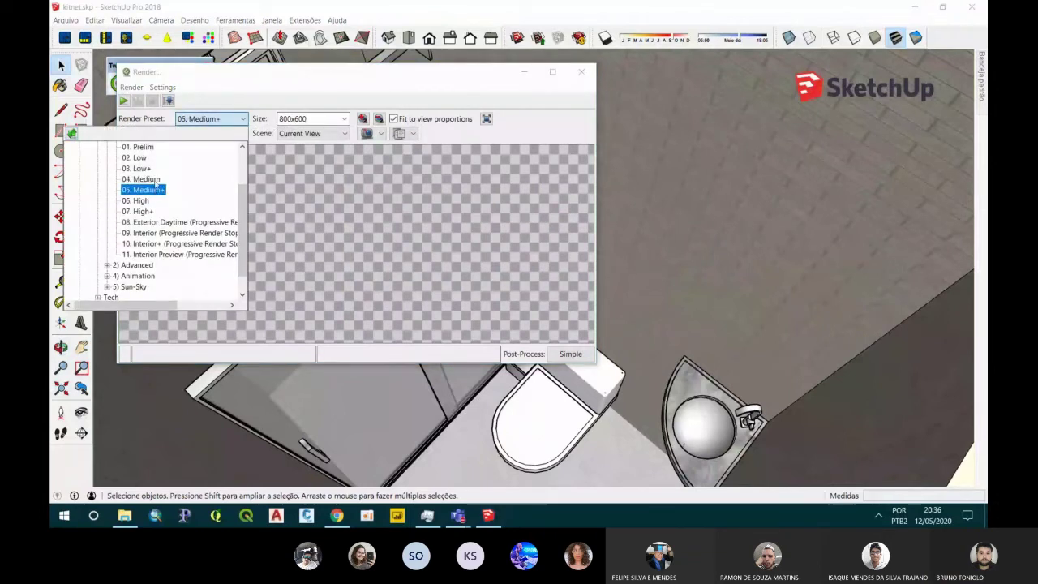
click(157, 182)
Try image size values 2000 and 1000 while keeping the 04. Medium preset
click(344, 118)
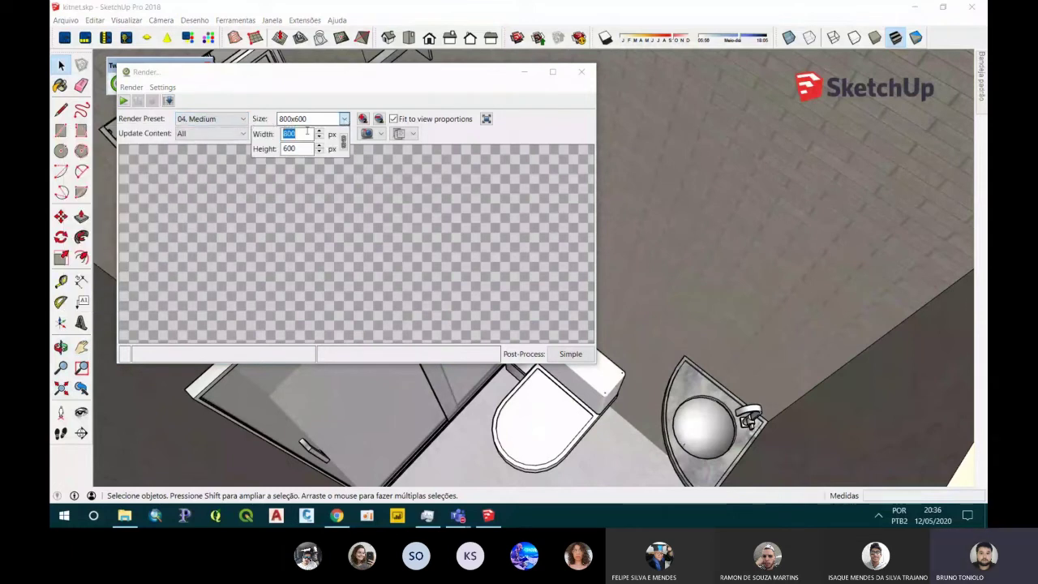
text(20)
text(00)
click(300, 150)
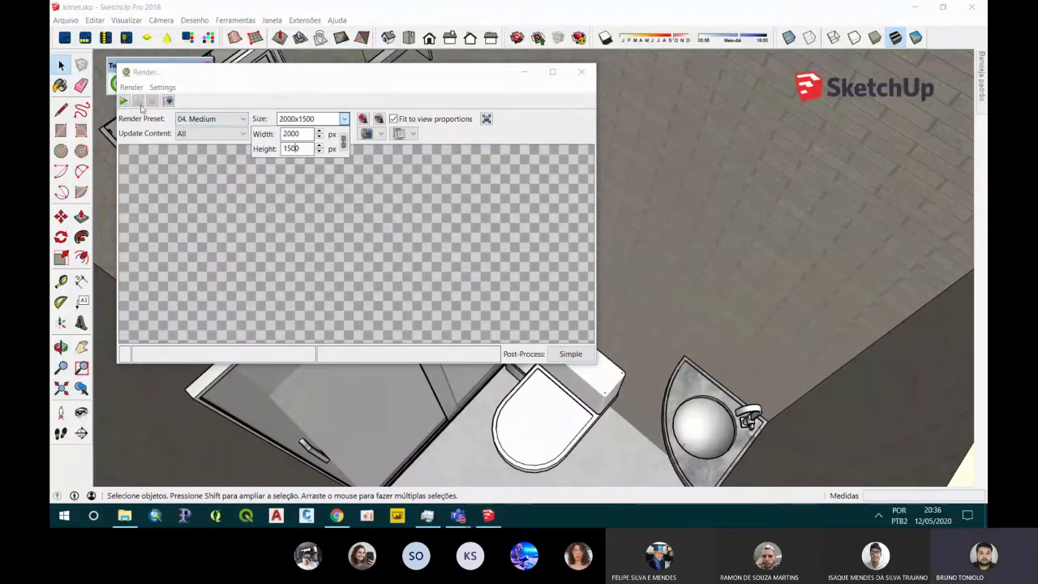
click(241, 120)
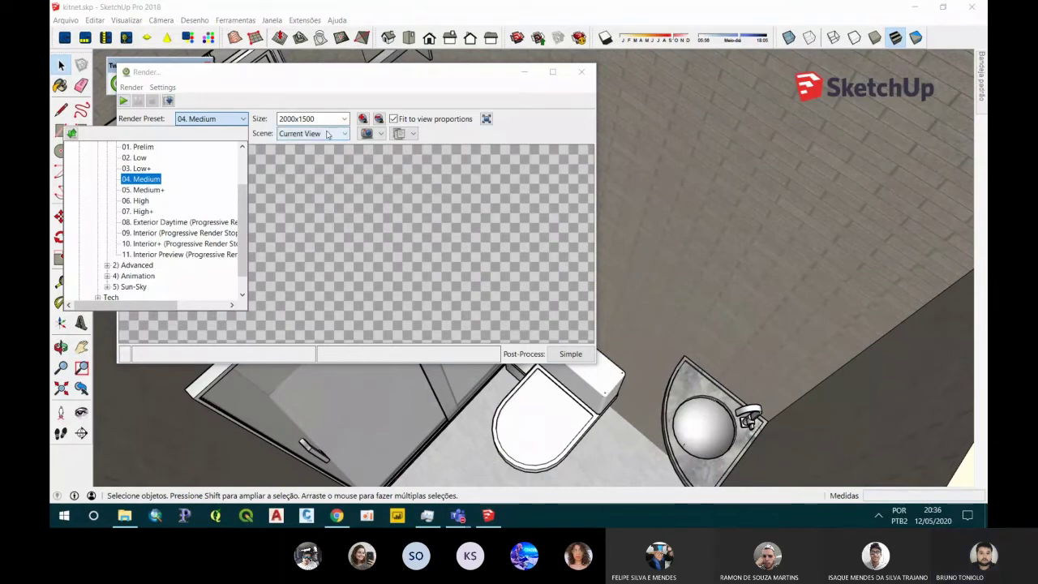
click(153, 179)
double_click(296, 119)
text(1000)
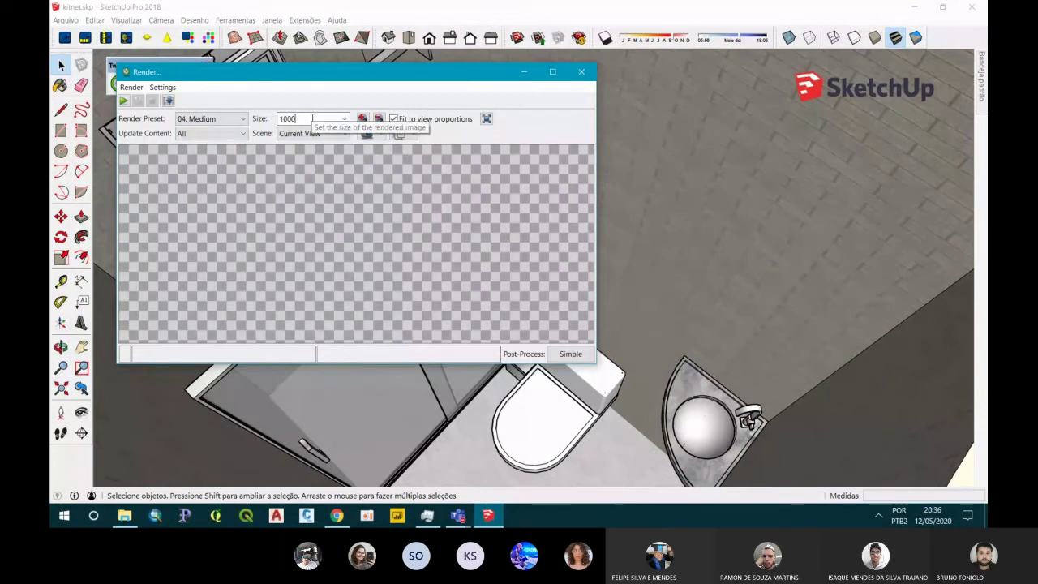
Set the image width to 1500 (height 1125) and start rendering the bathroom view
click(344, 118)
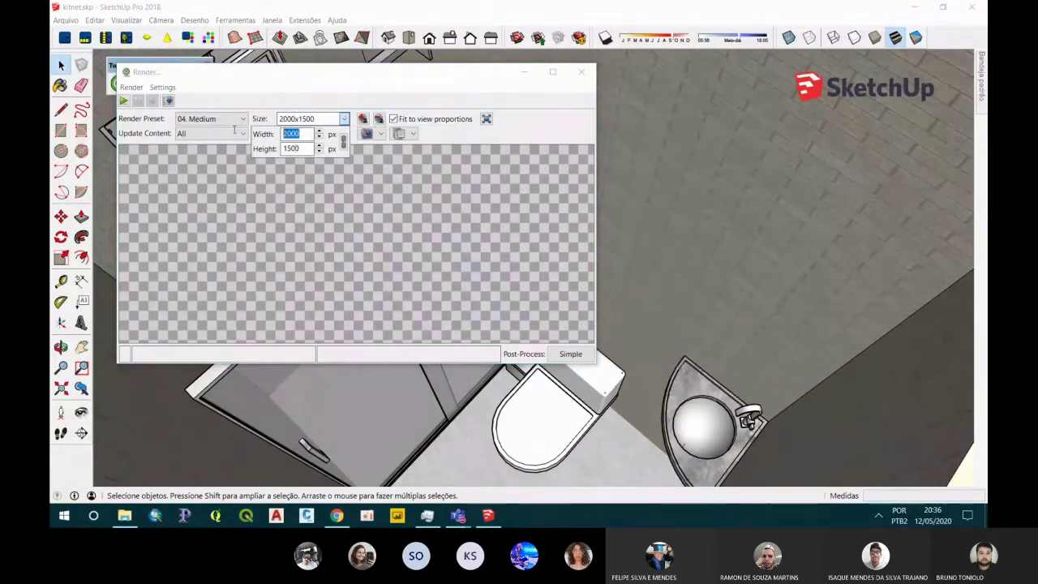
text(1500)
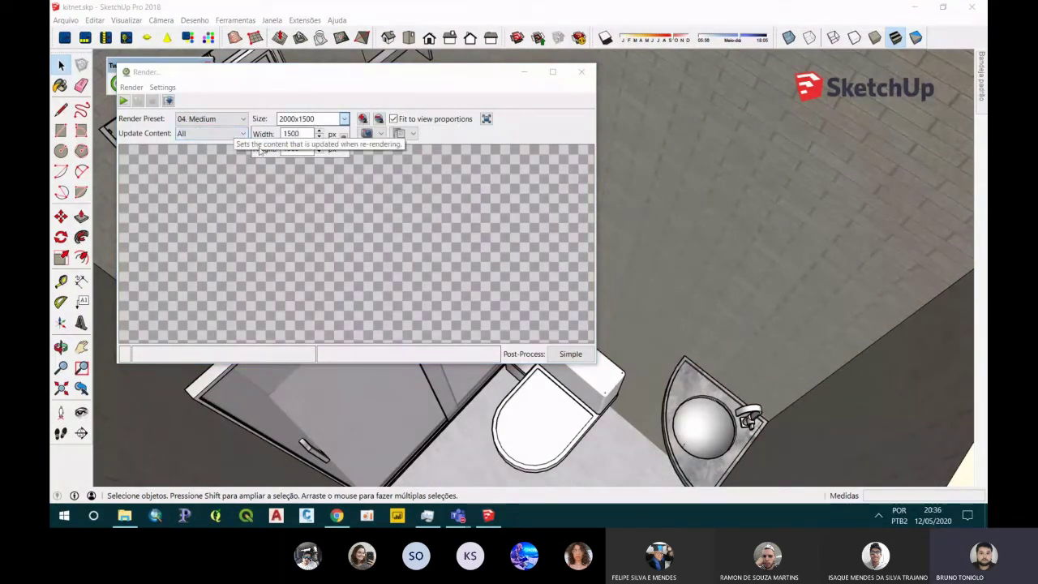
key(Tab)
click(329, 98)
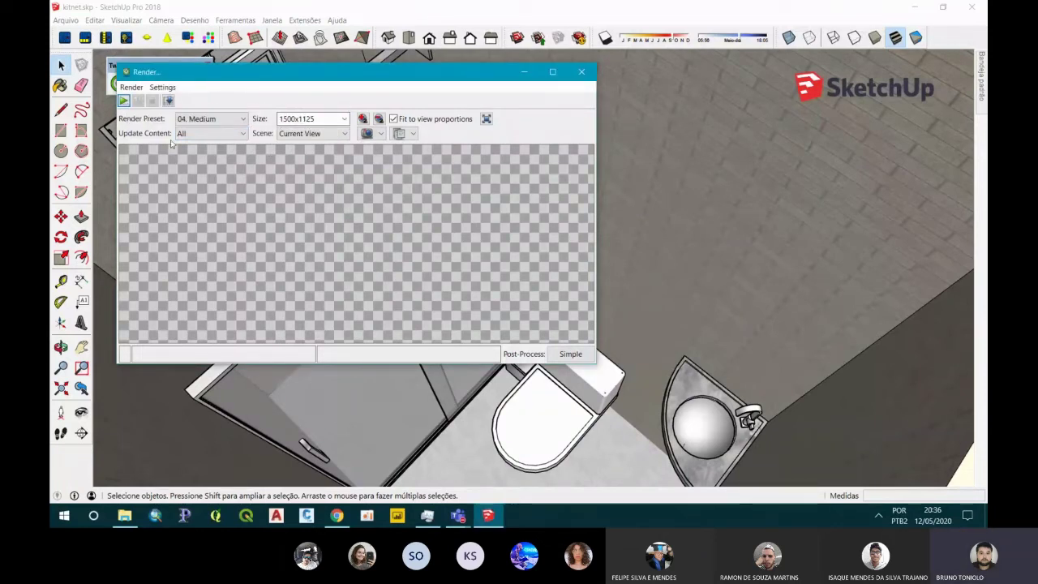
click(125, 100)
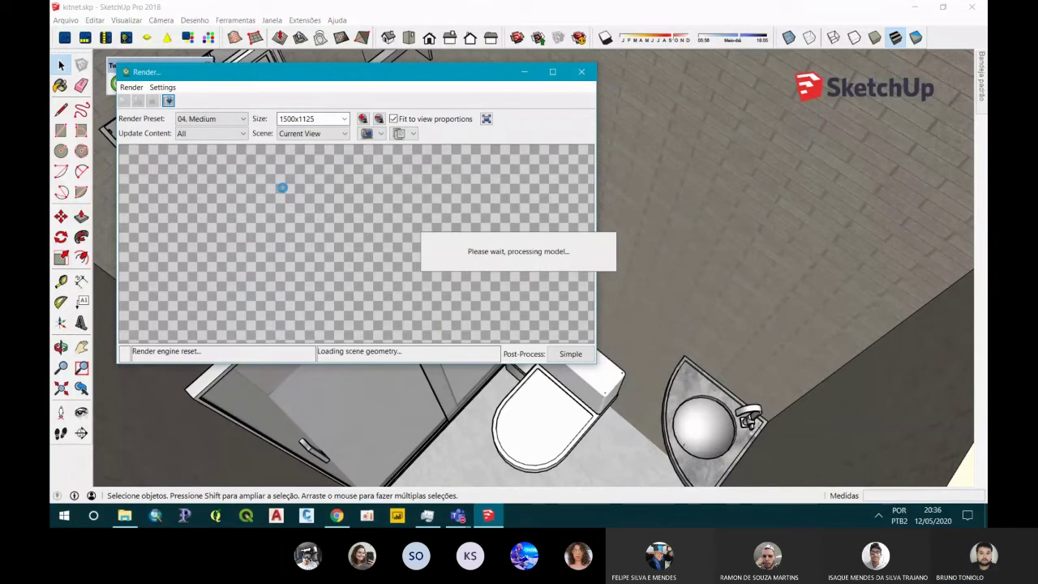
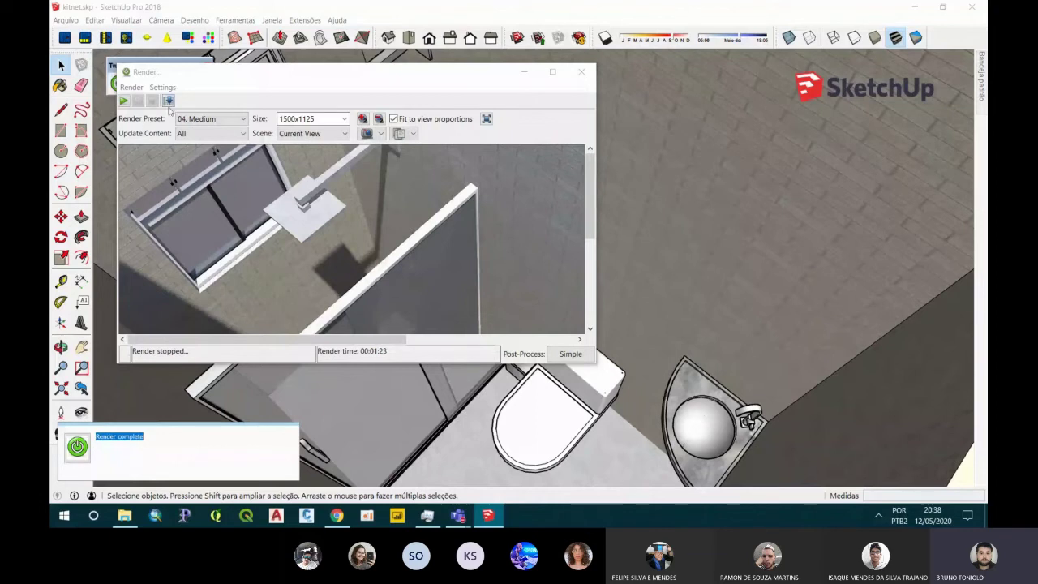
Save the 1500x1125 bathroom render as 6.jpg and open the Downloads folder
key(ctrl+s)
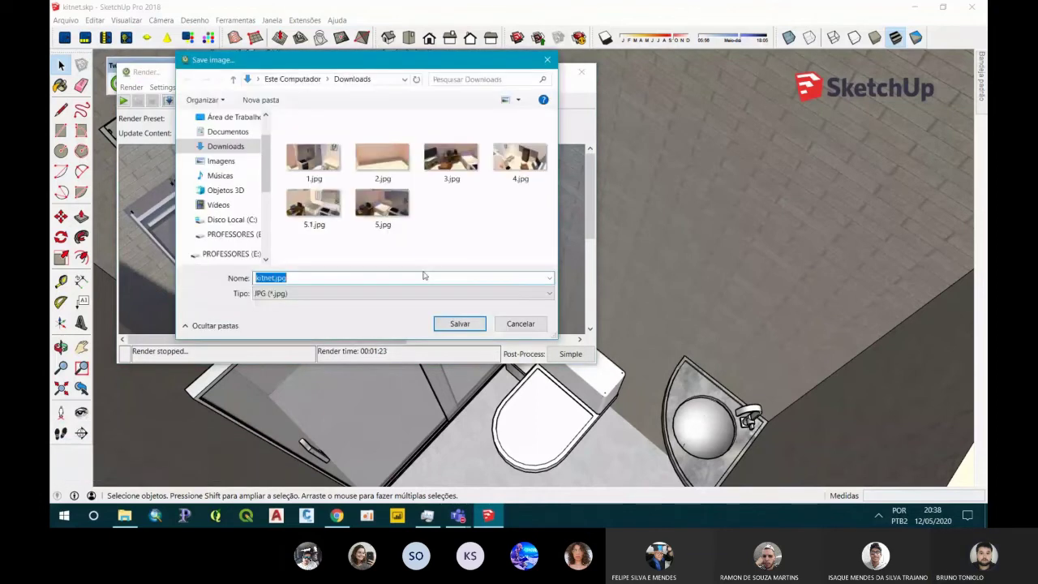
key(Return)
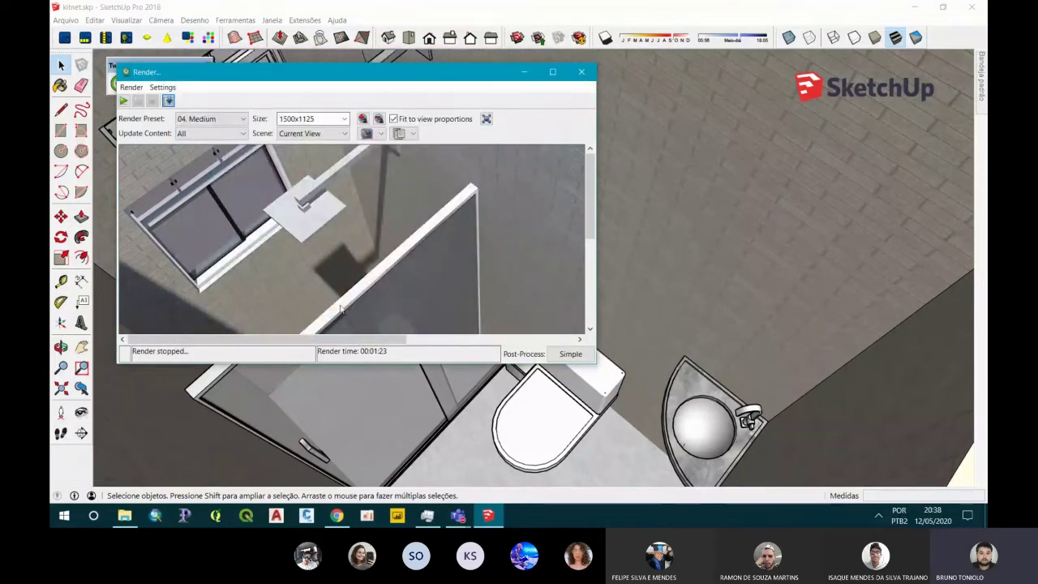
click(124, 515)
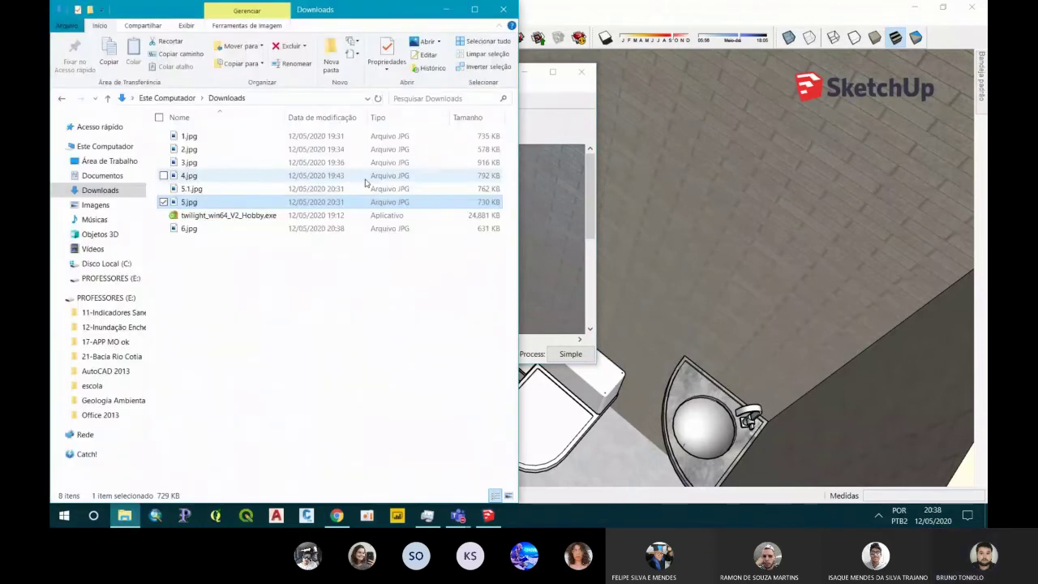
View 6.jpg in Windows Photos, close it, and switch back to SketchUp's render window
double_click(192, 229)
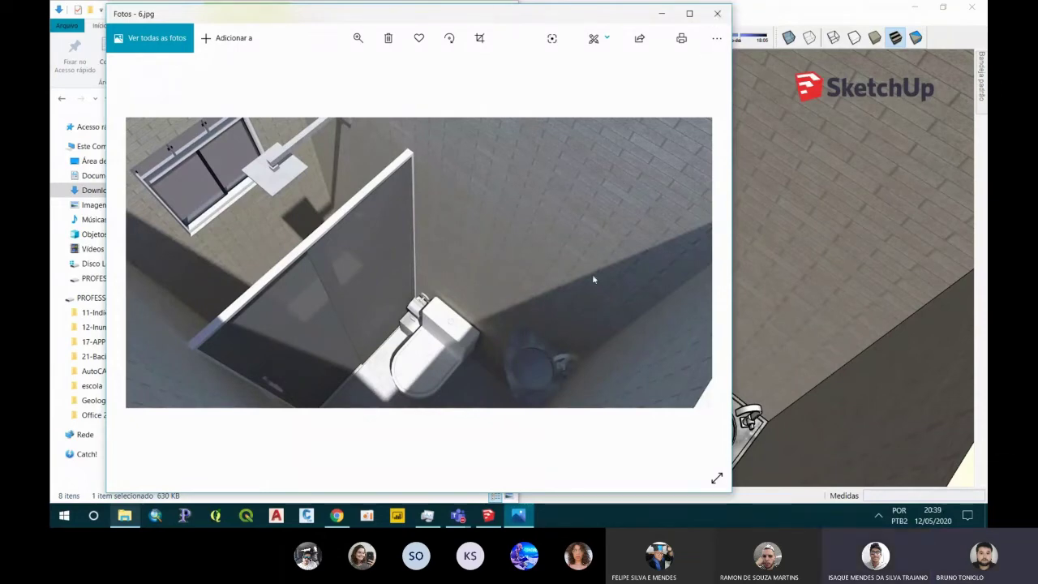
click(717, 20)
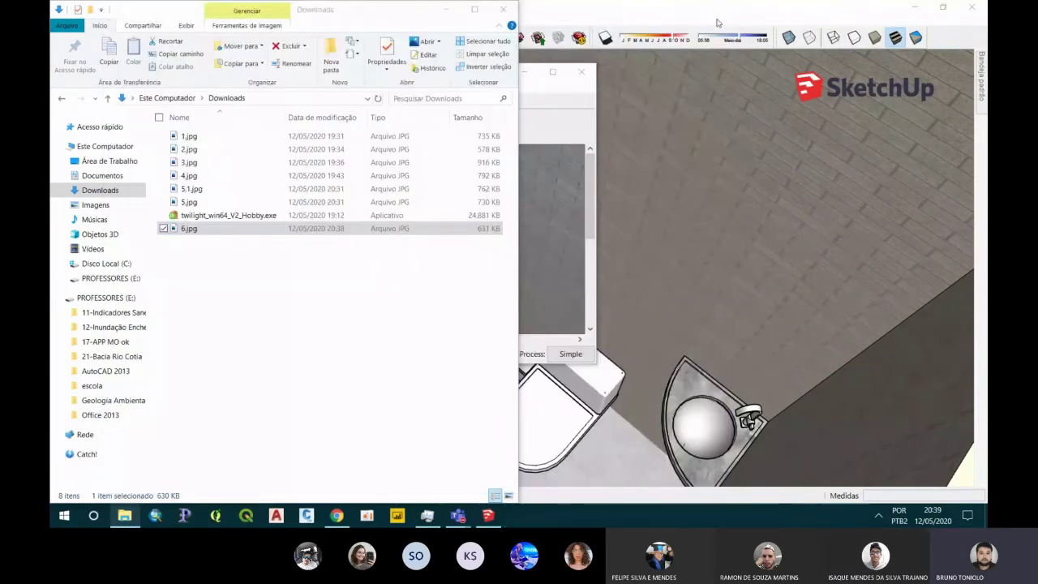
click(606, 38)
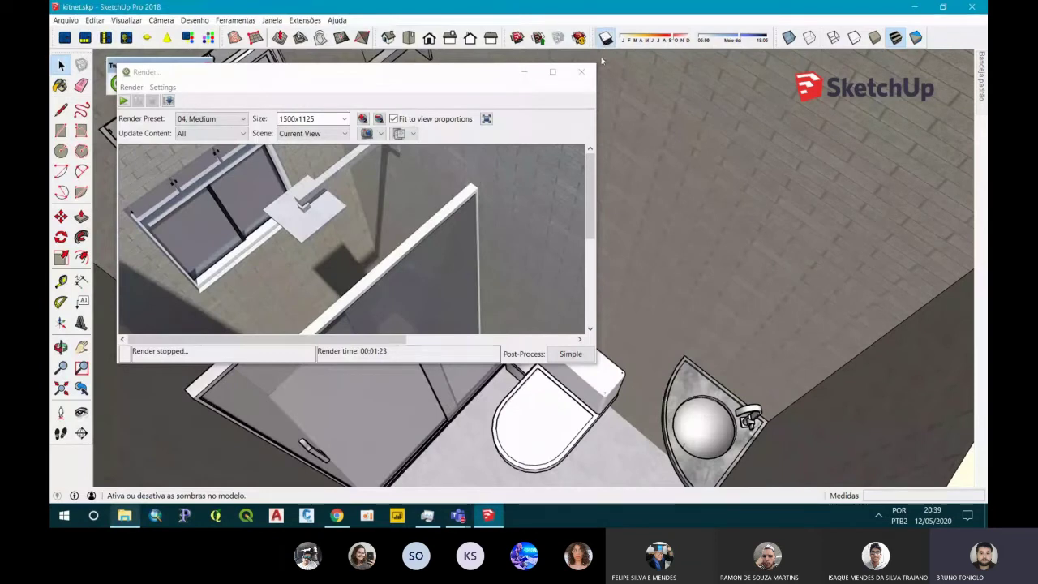
Toggle model shadows off and on, close the Render window, and view the bathroom from above
click(605, 38)
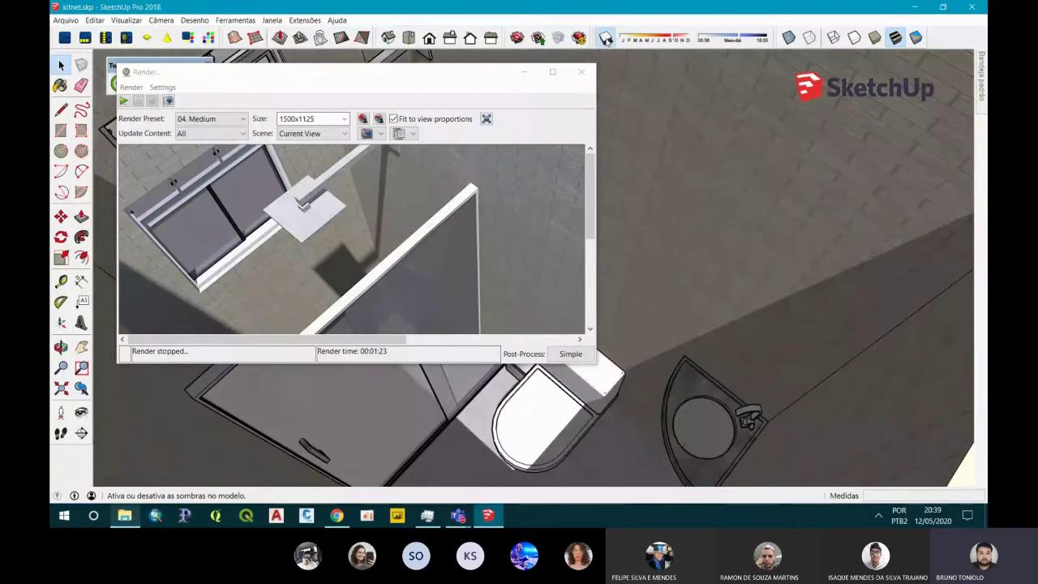
click(605, 38)
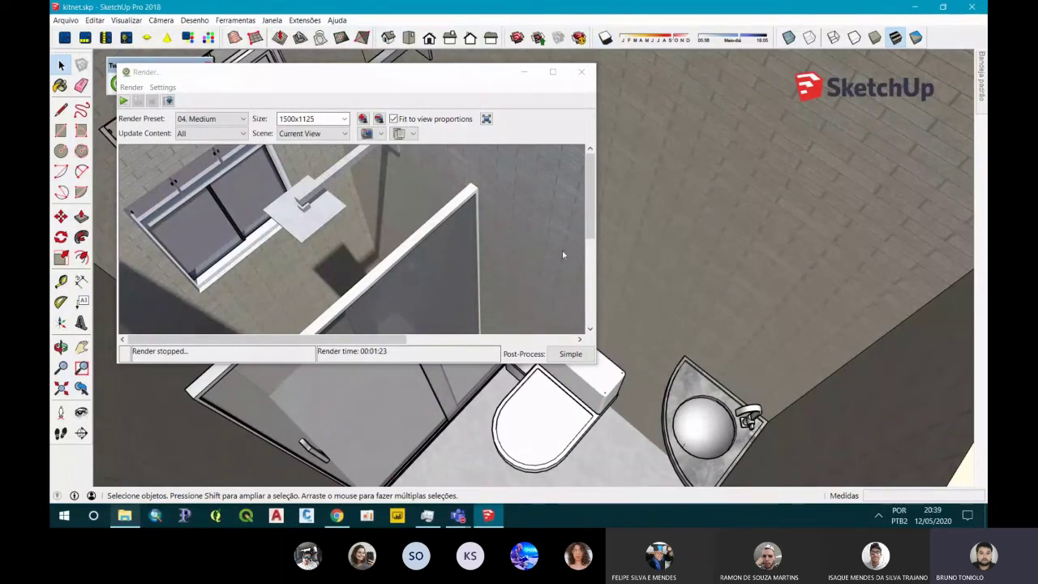
click(580, 73)
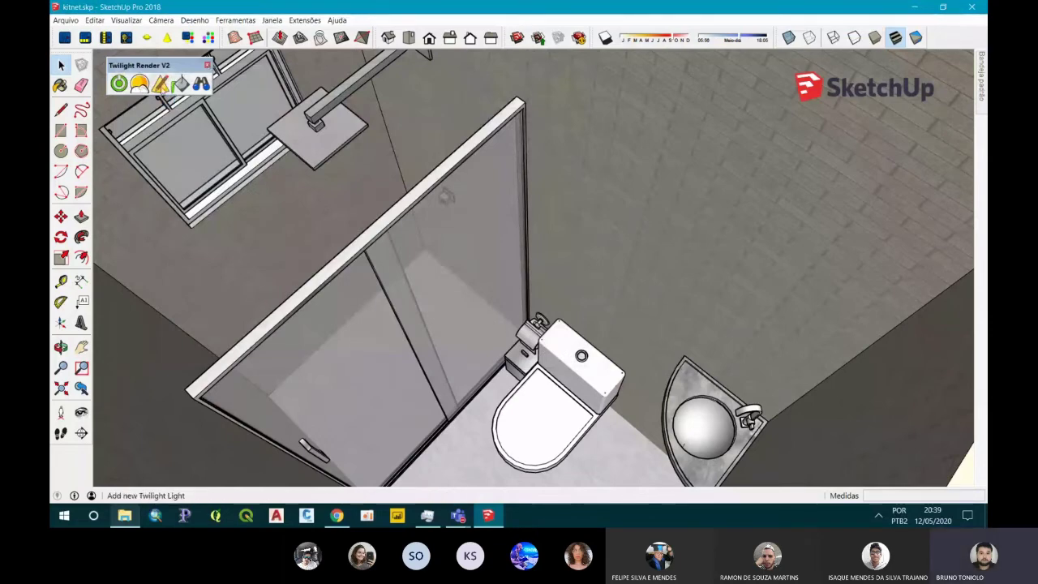
scroll(615, 286, down, 3)
scroll(615, 285, down, 3)
middle_drag(615, 286, 257, 127)
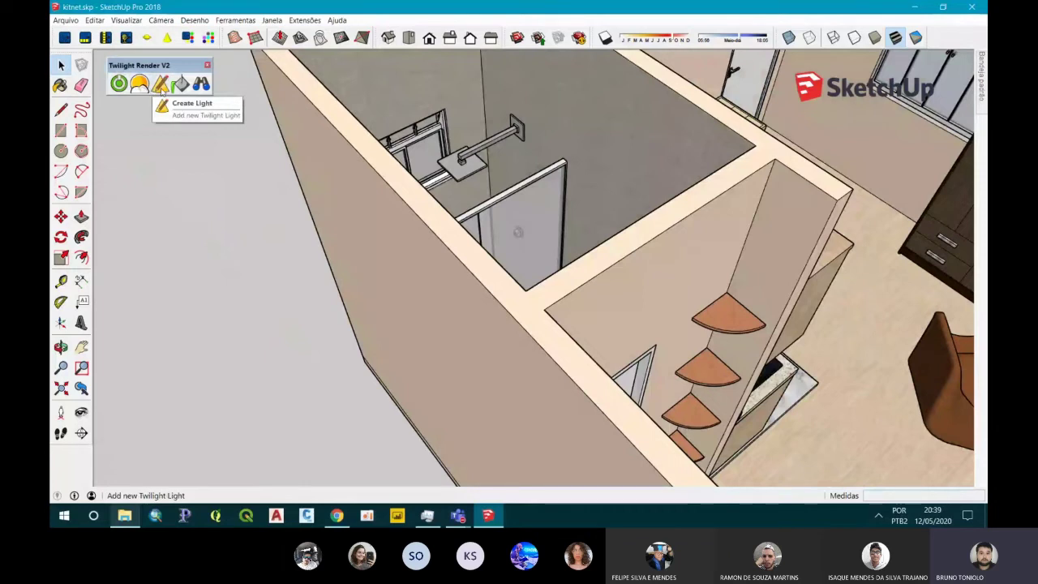
Place a first Twilight light, referenced at the shower glass and positioned above it
click(161, 92)
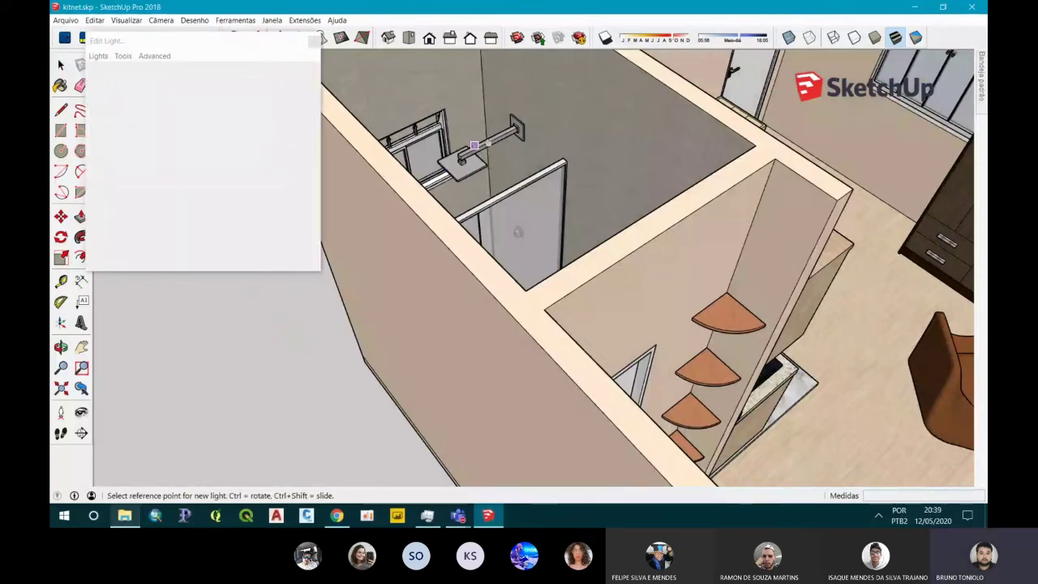
mouse_move(474, 146)
middle_down()
mouse_move(545, 199)
mouse_move(534, 217)
middle_up()
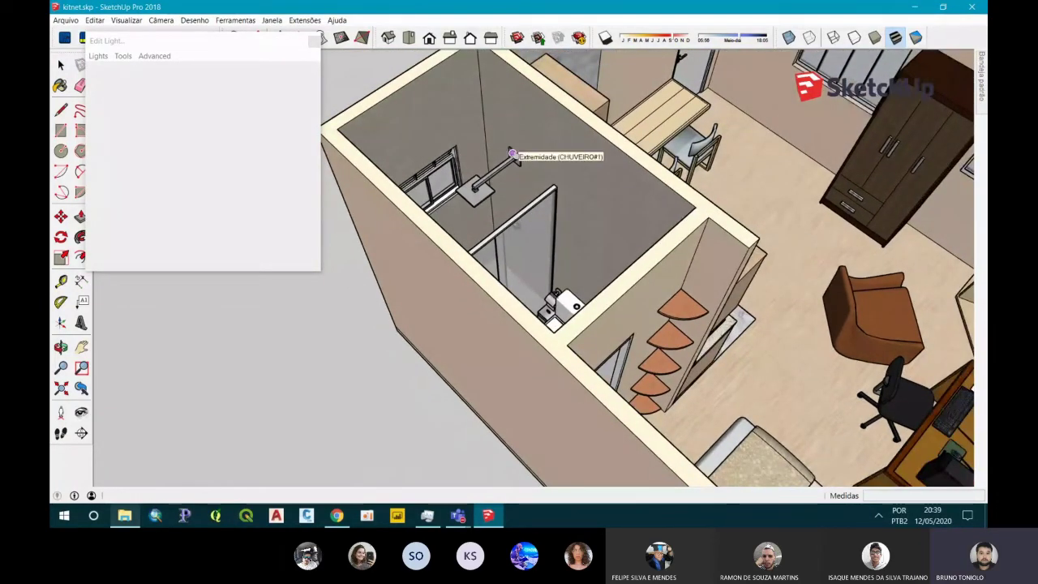
click(527, 210)
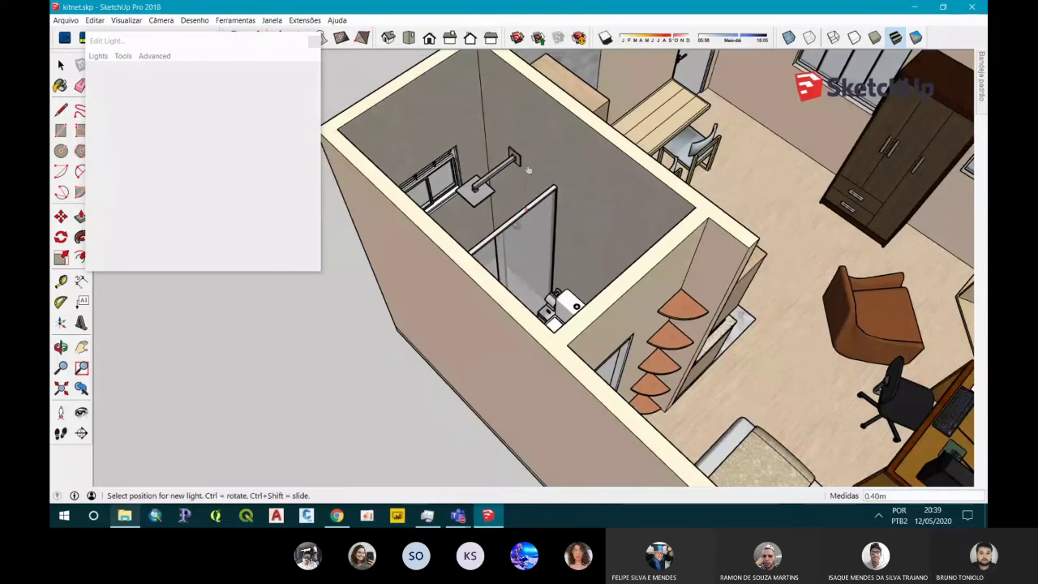
click(525, 104)
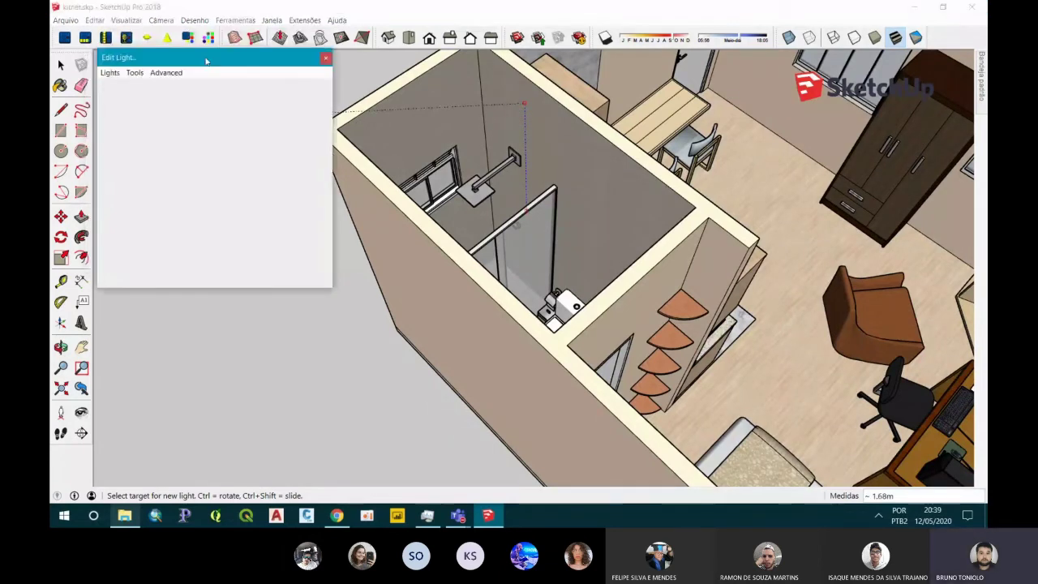
drag(206, 61, 270, 151)
Browse the light editing panel's options, then close the empty light editing panel
click(235, 163)
mouse_move(199, 164)
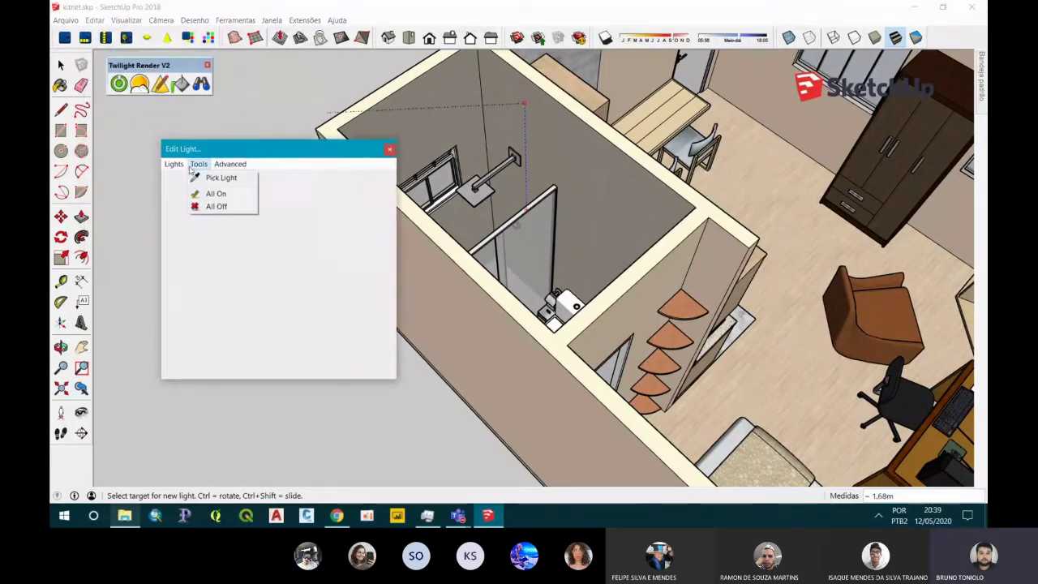
click(207, 178)
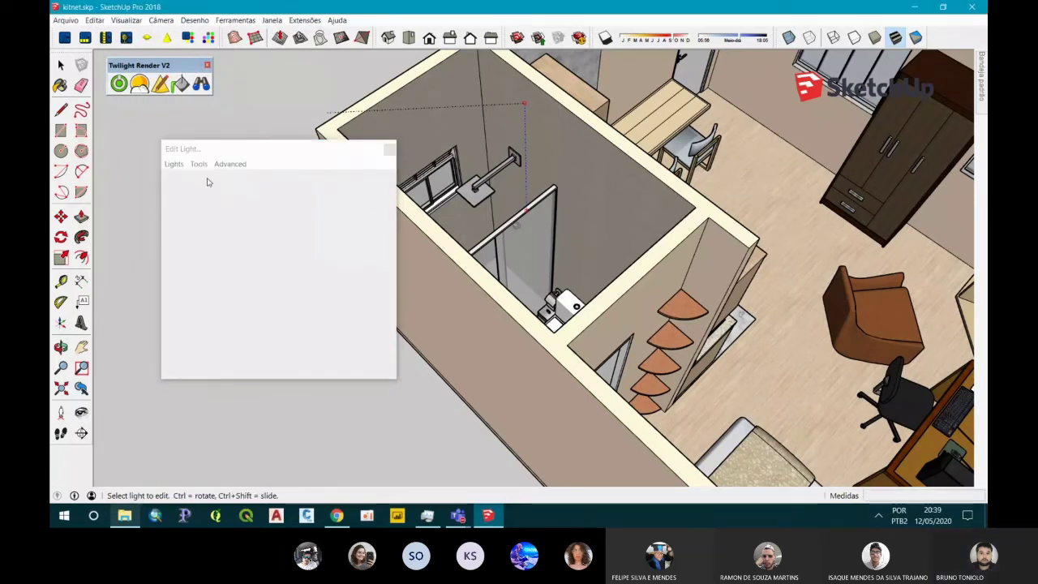
click(174, 164)
click(390, 150)
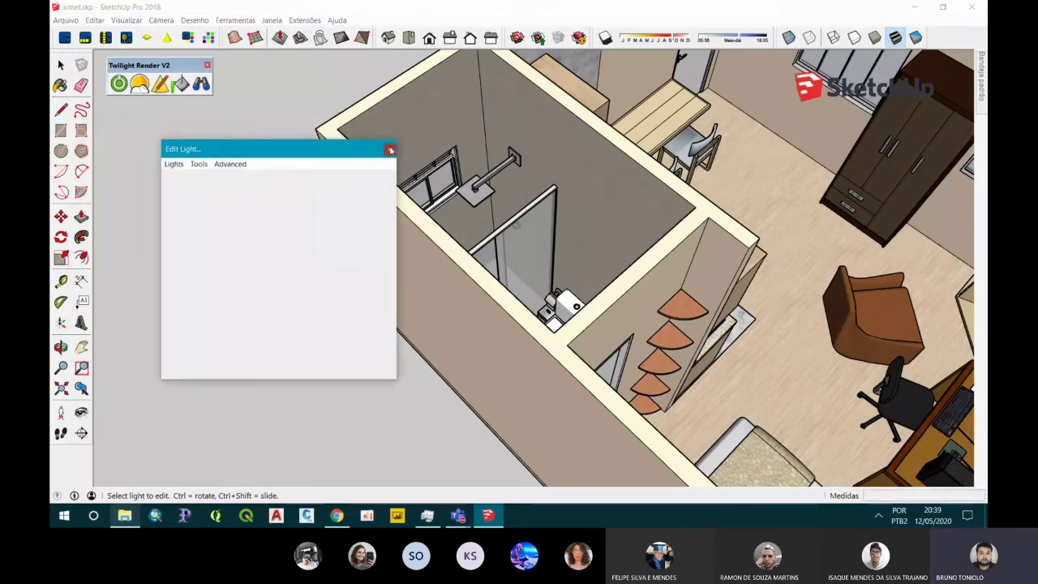
click(390, 150)
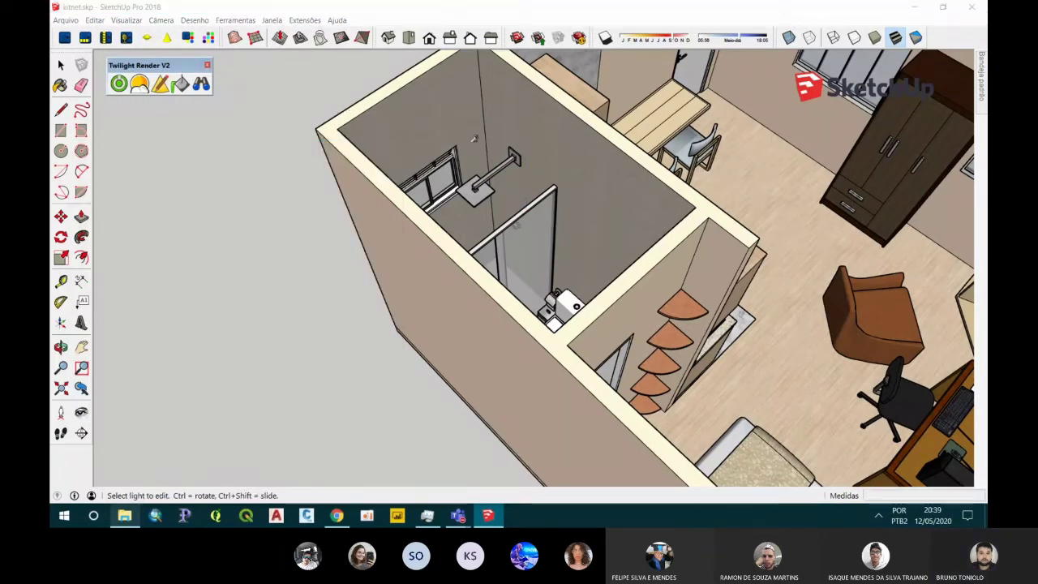
click(159, 87)
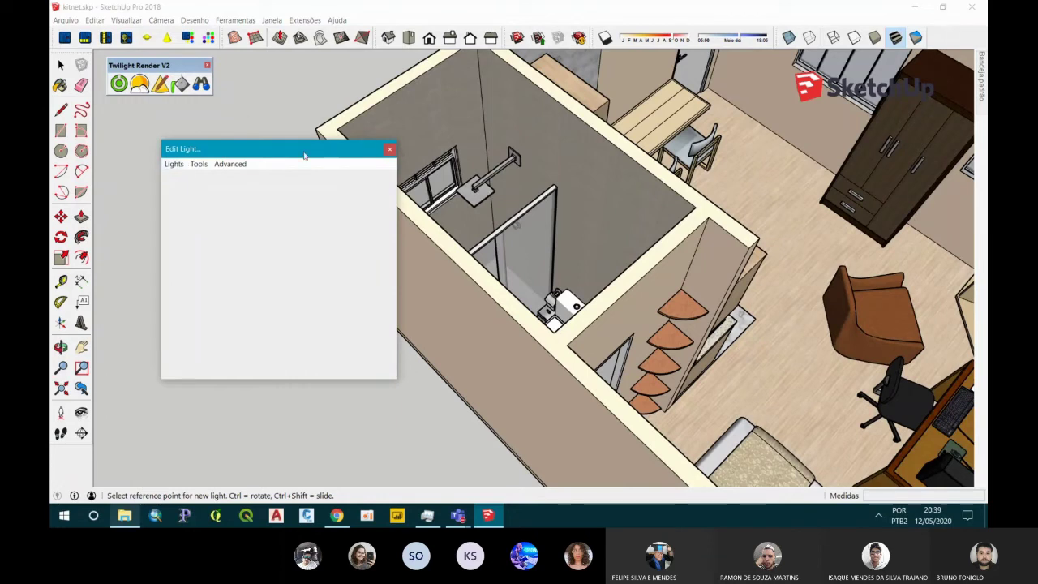
click(389, 149)
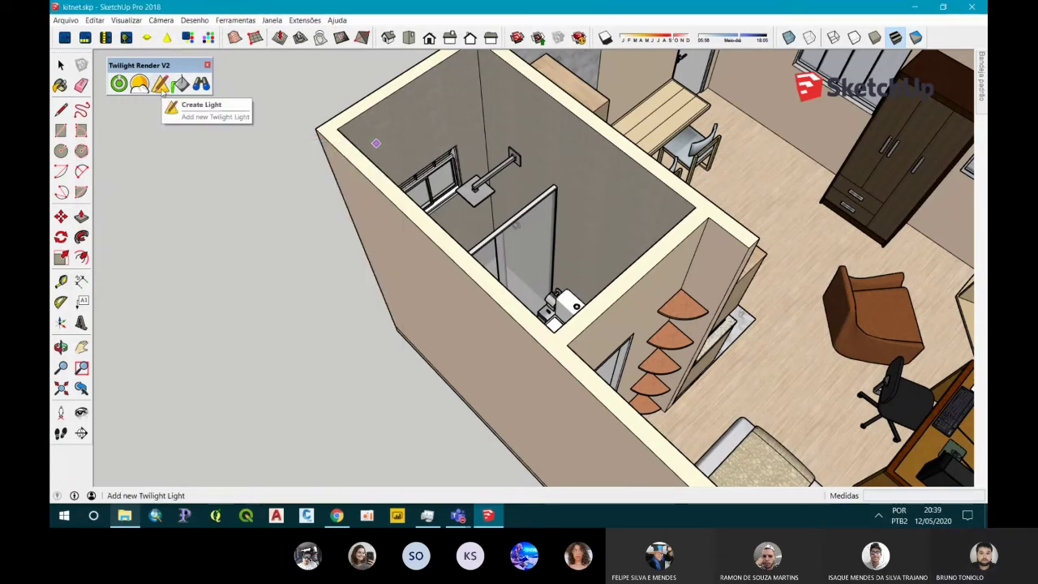
Place Point_Light with its reference near the shower and its position high above it
click(161, 84)
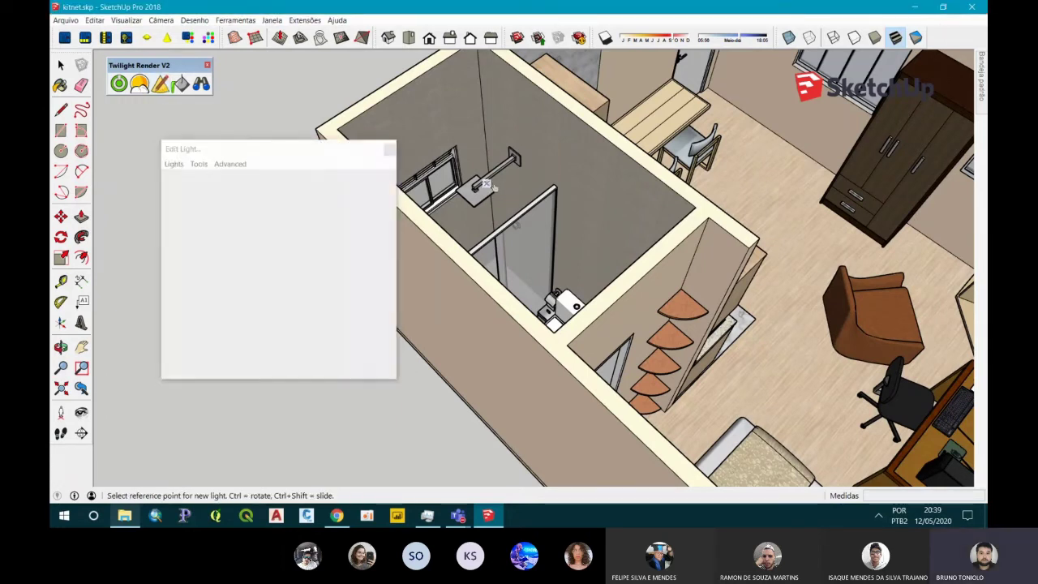
click(495, 189)
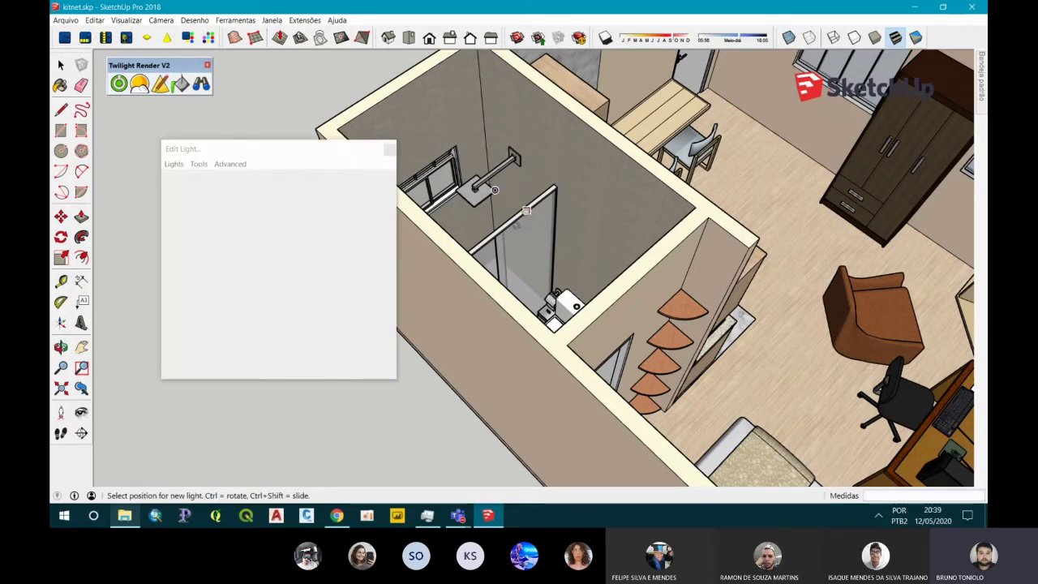
click(525, 125)
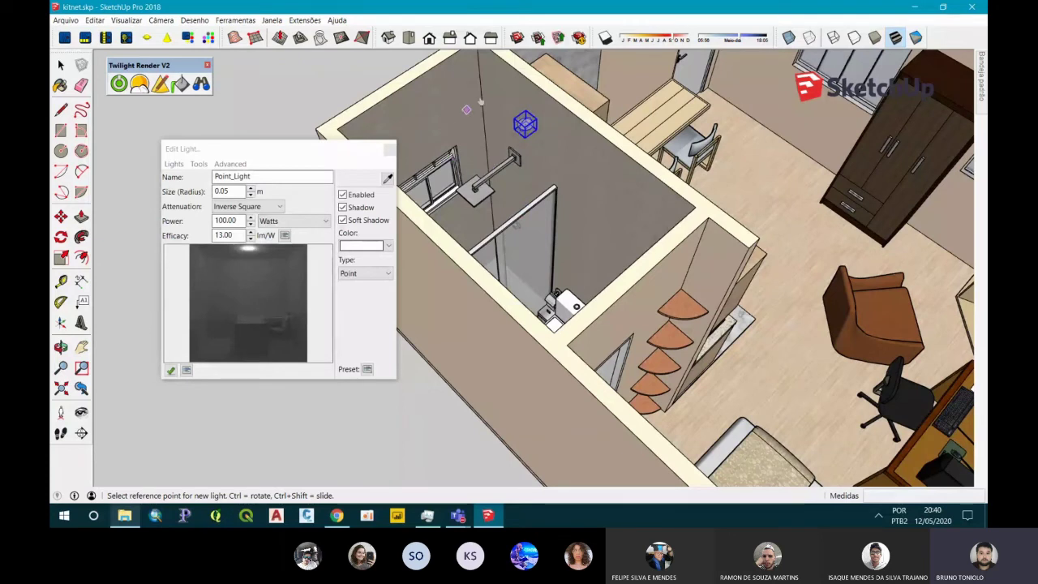
Set the point light's radius to 0.1 m in Edit Light
click(292, 180)
click(245, 194)
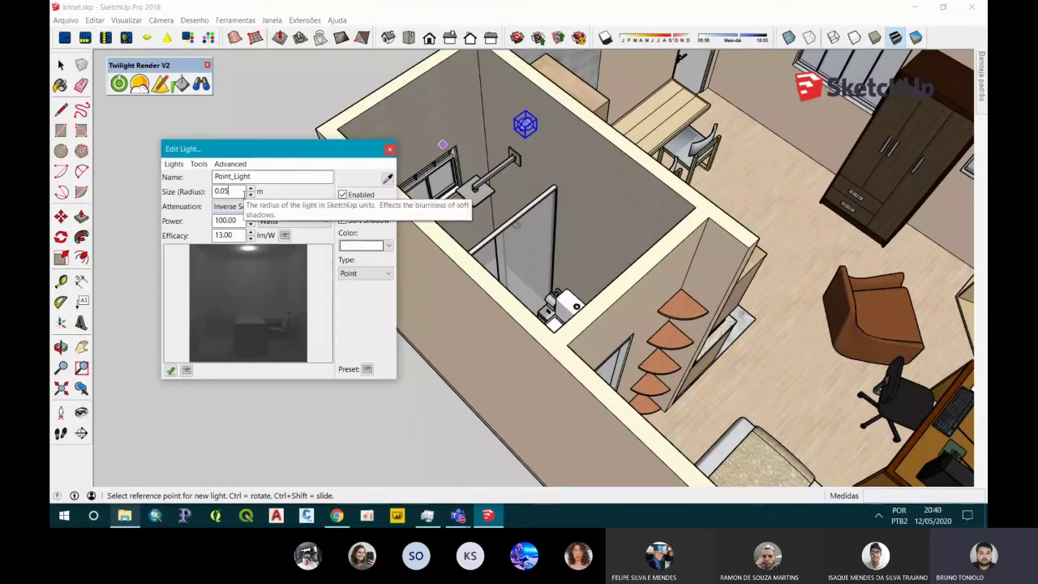
drag(245, 195, 198, 188)
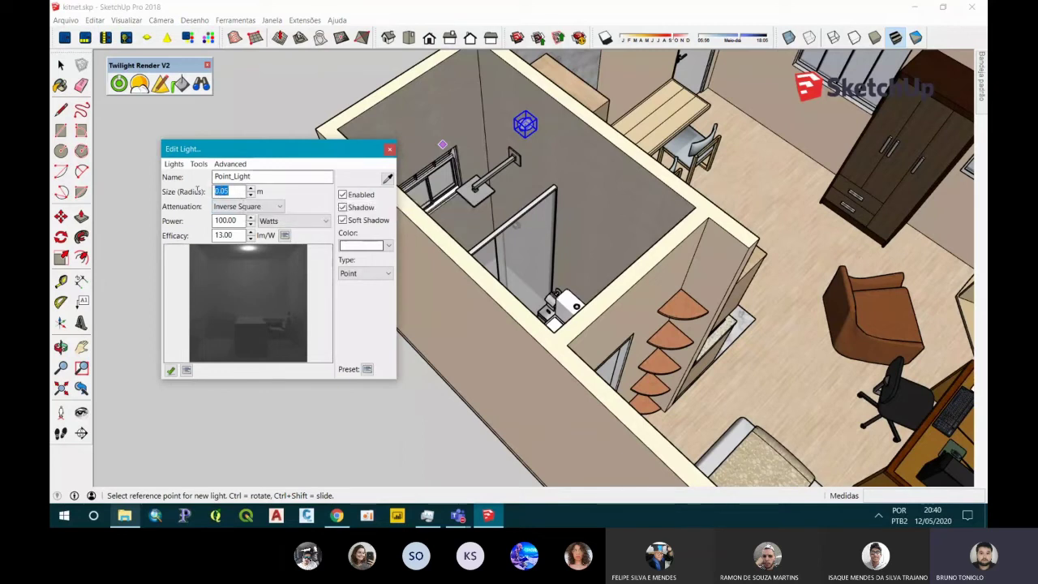
drag(230, 191, 210, 197)
text(1)
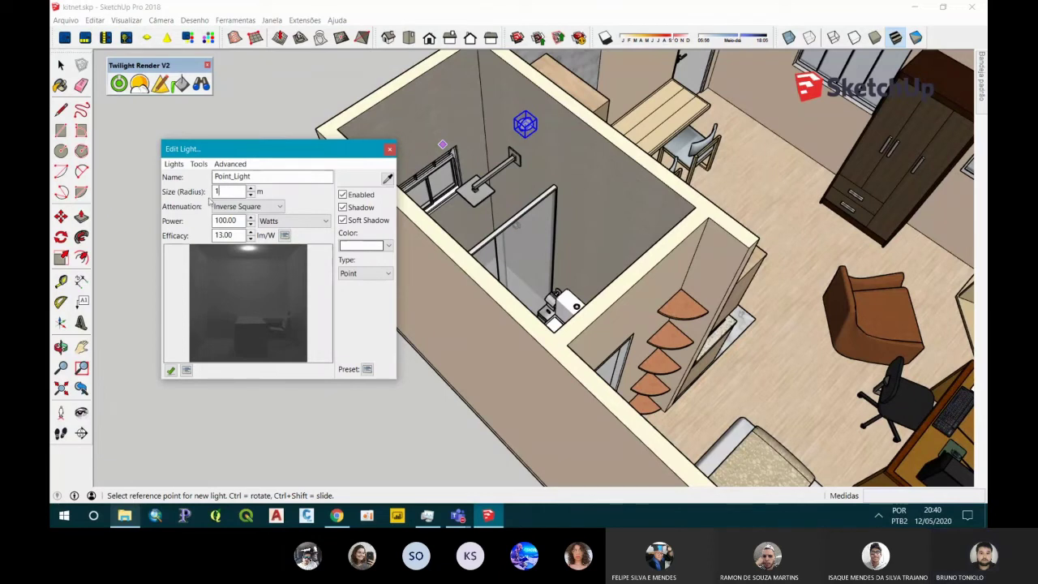
key(Return)
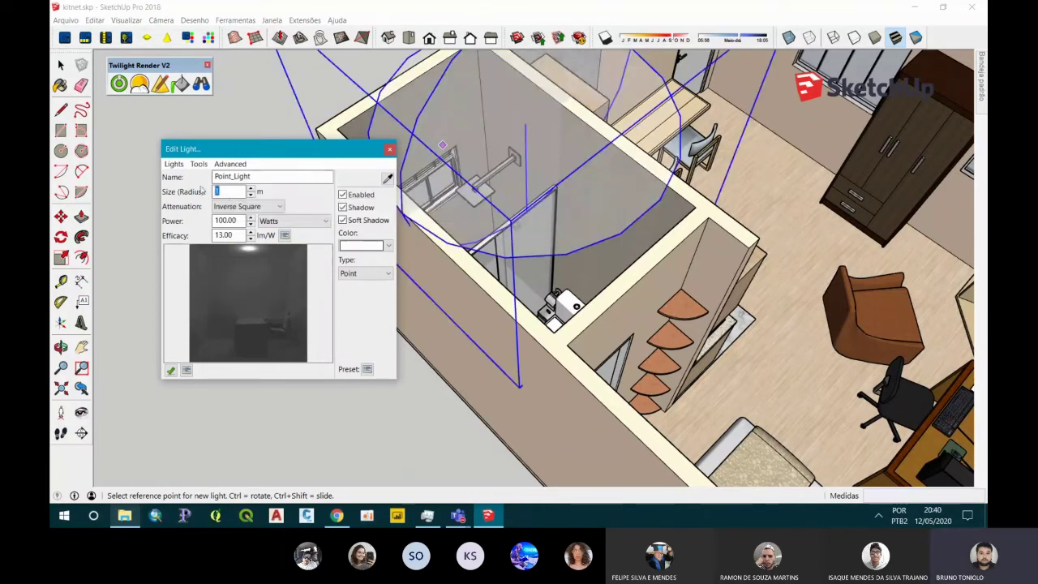
text(.)
text(05)
key(Return)
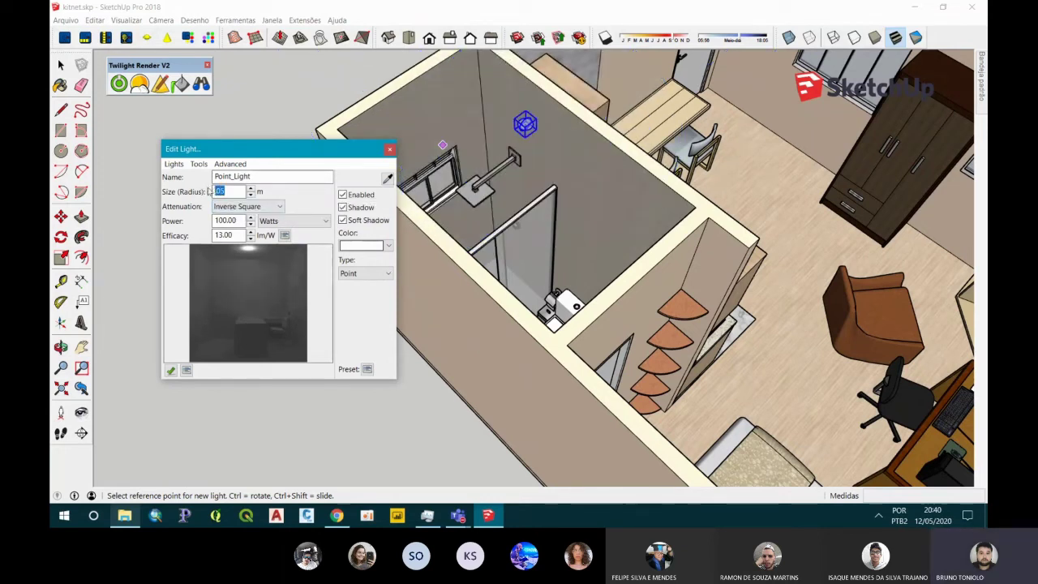
key(BackSpace)
text(.1)
key(Return)
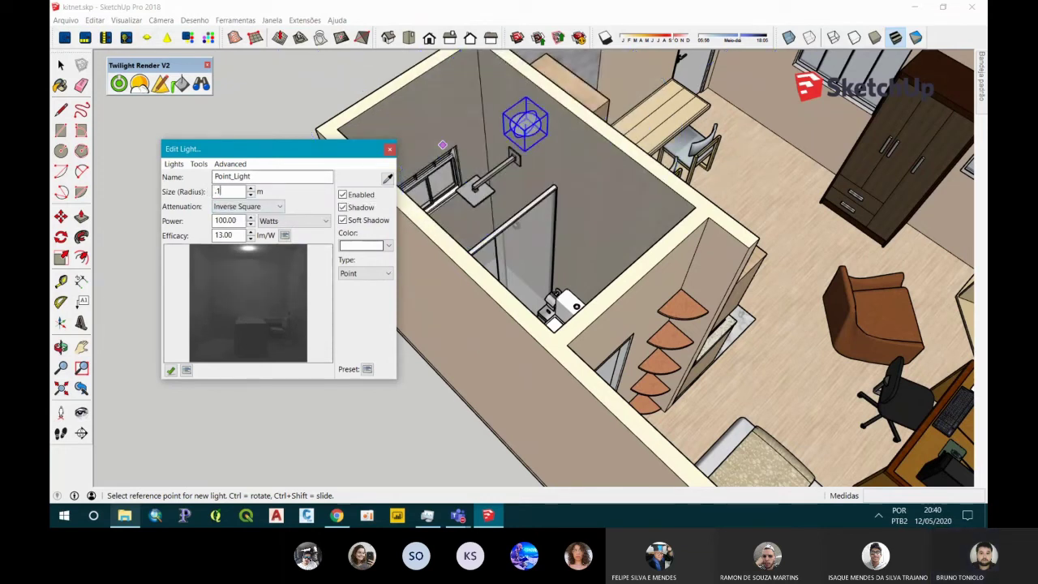
Set the light's attenuation to Inverse
click(239, 206)
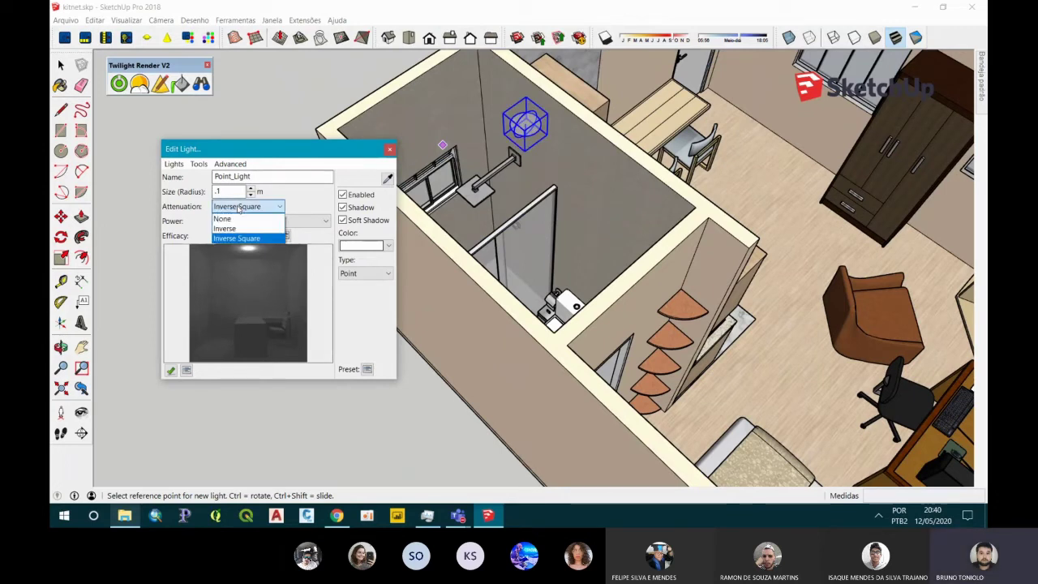
click(226, 215)
click(224, 213)
click(221, 239)
click(243, 206)
click(242, 228)
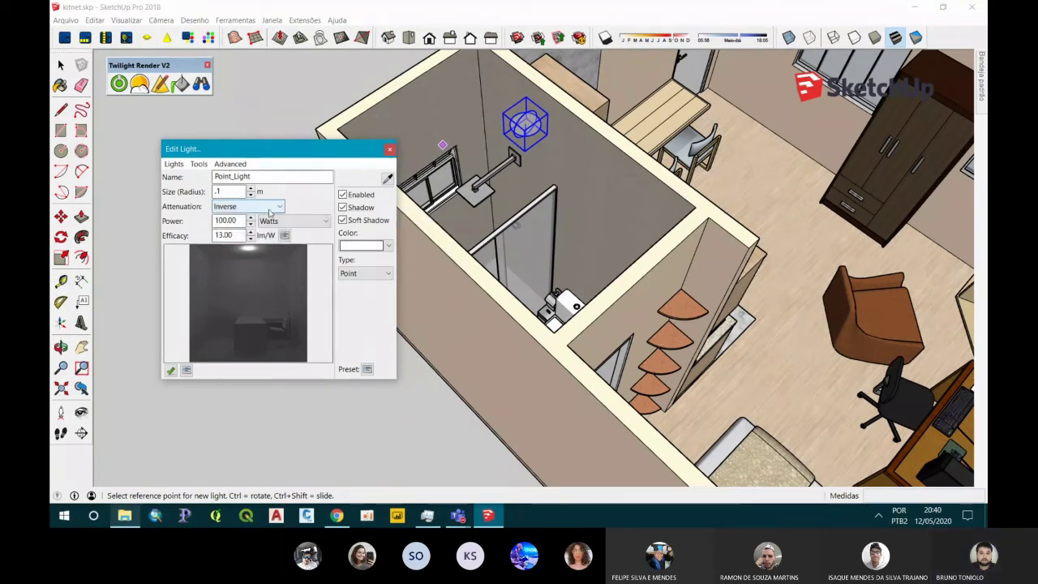
drag(262, 149, 253, 144)
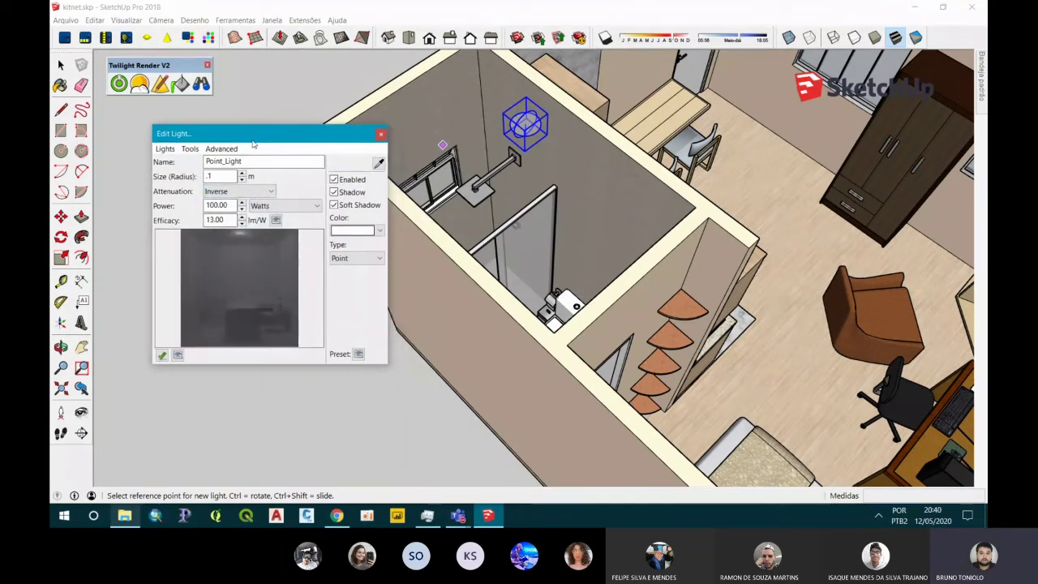
Keep the light's power at 100 Watts after briefly switching to lumens (1300)
click(219, 205)
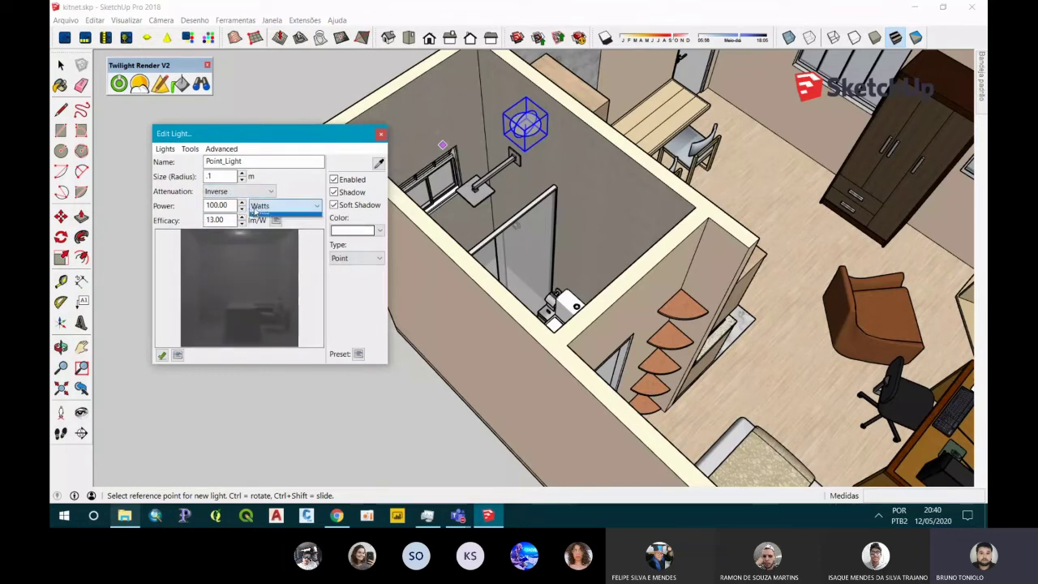
click(253, 208)
click(258, 229)
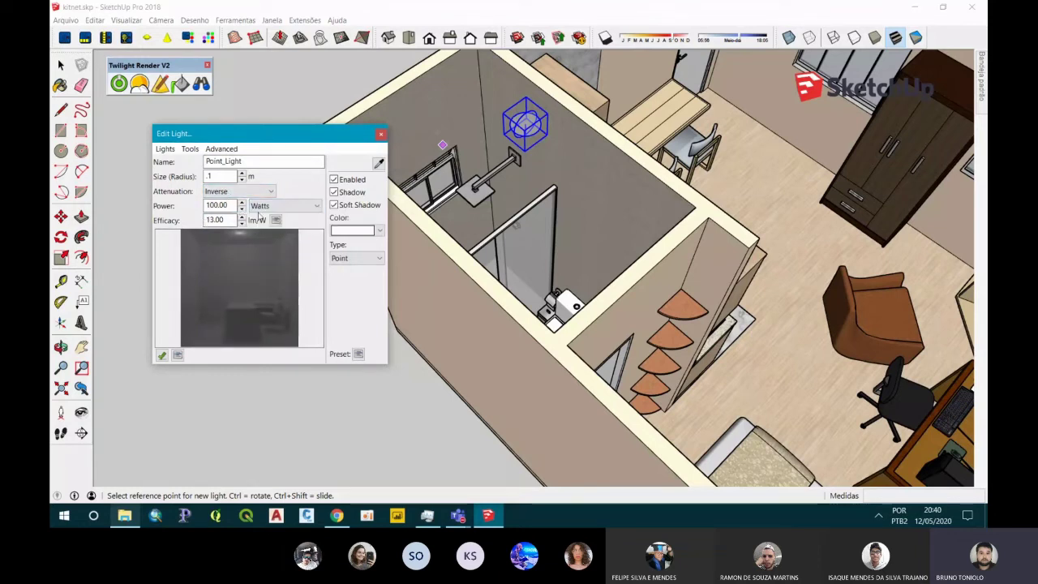
click(259, 207)
click(261, 224)
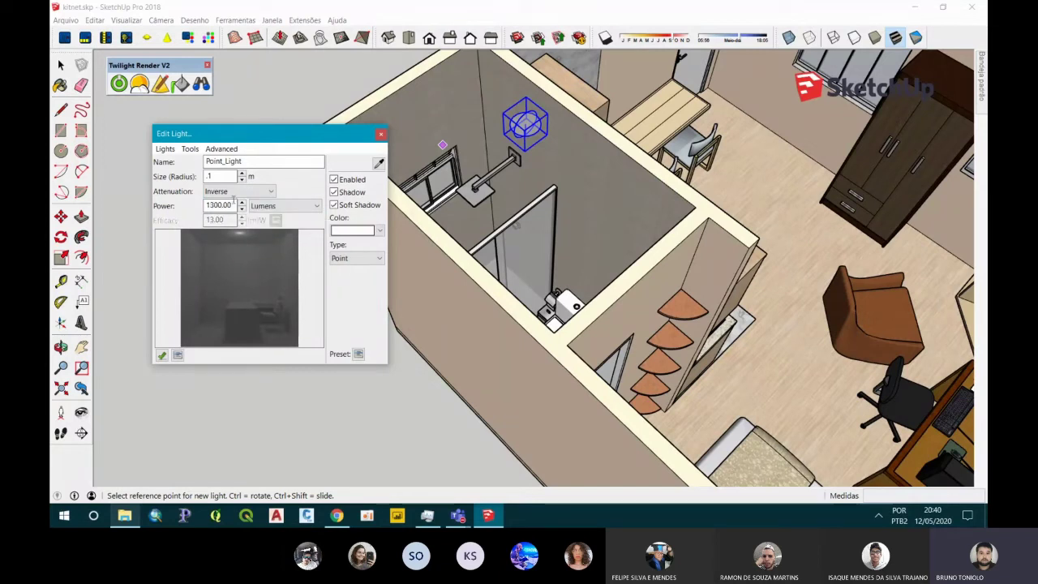
double_click(227, 204)
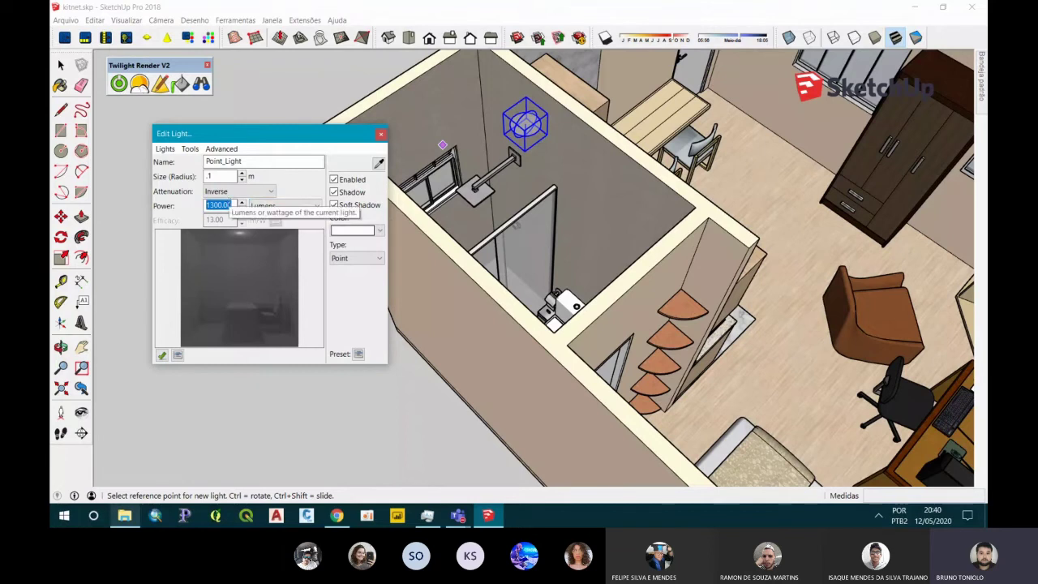
click(282, 206)
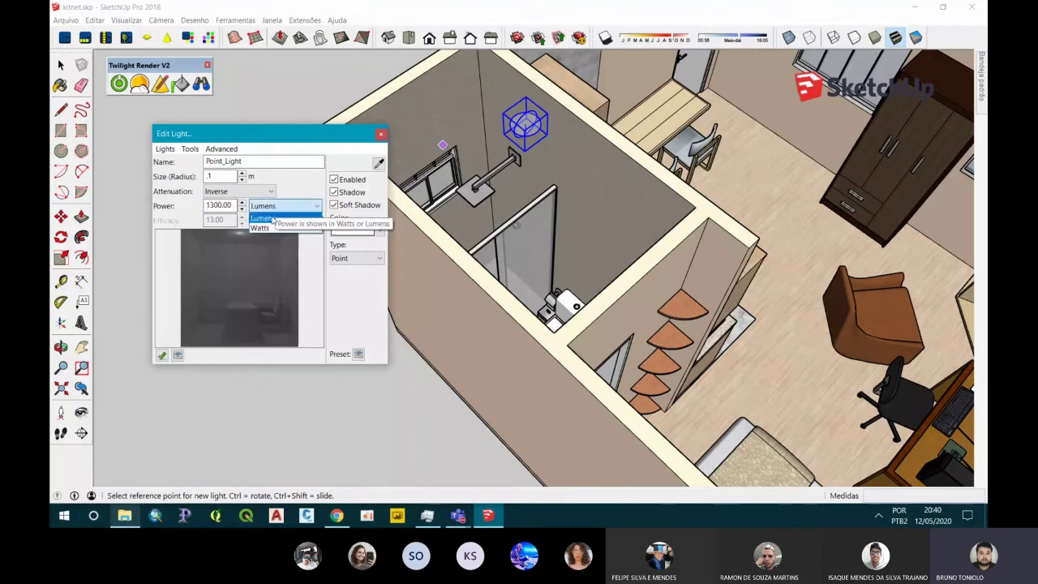
click(268, 219)
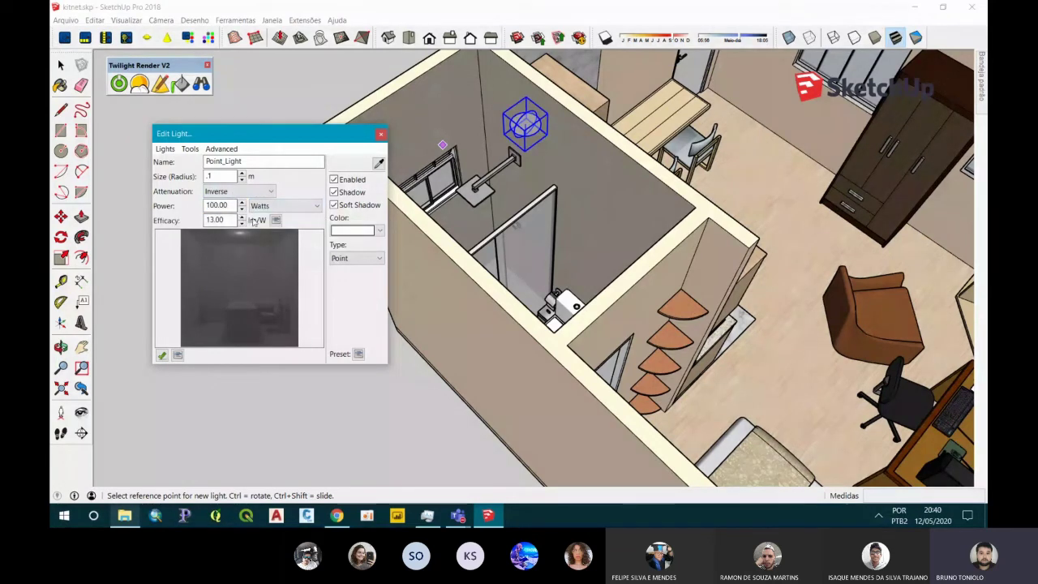
Turn off Shadow, keep Soft Shadow on, and leave the light colour unchanged
click(333, 192)
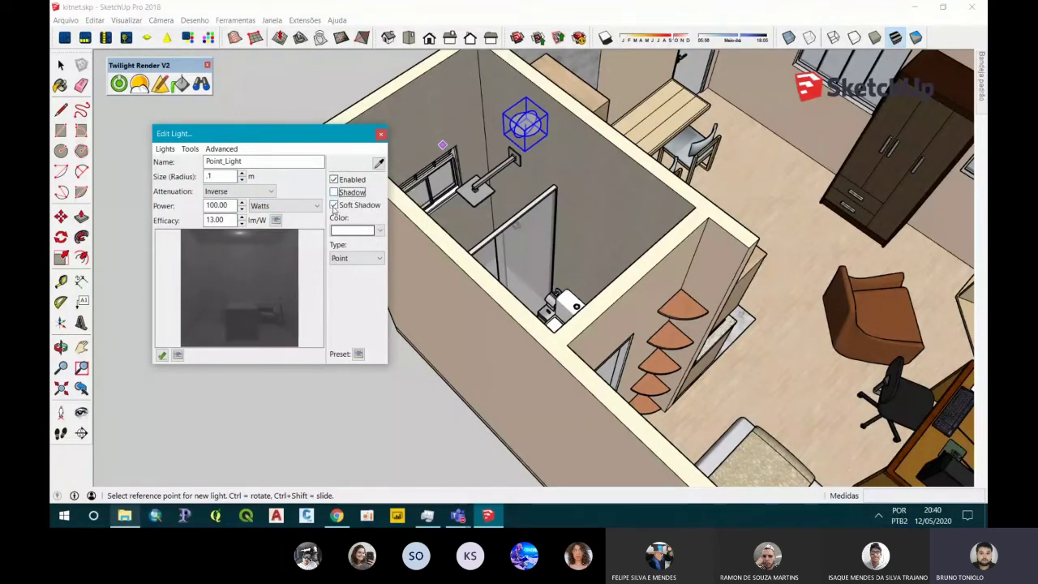
click(334, 205)
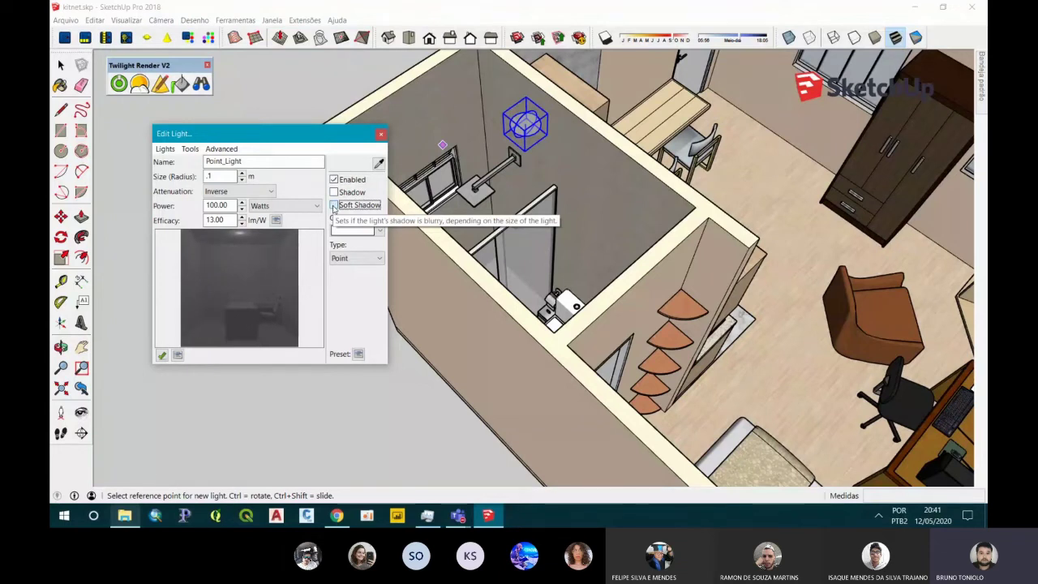
click(334, 205)
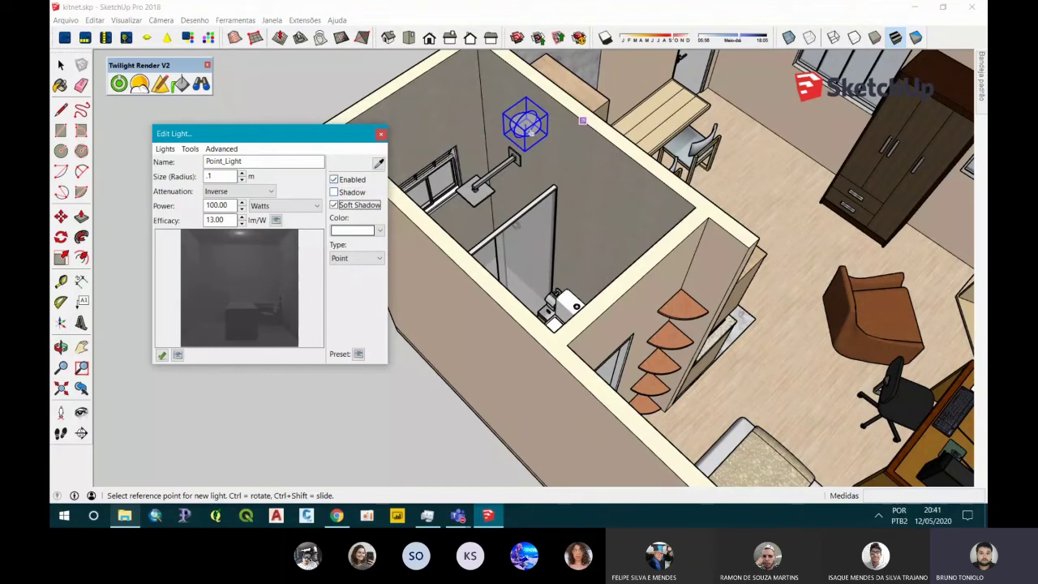
click(379, 230)
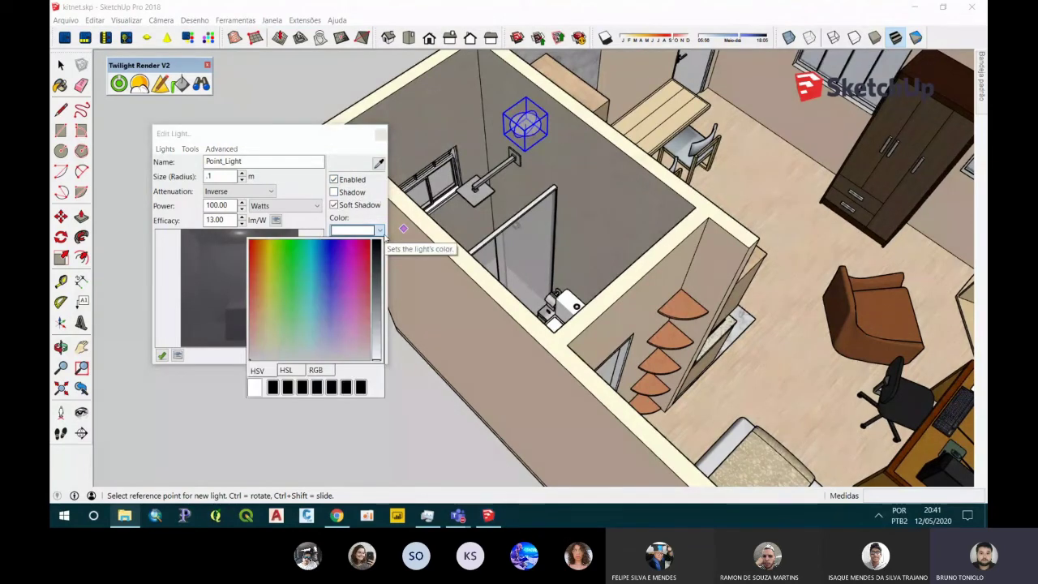
click(375, 223)
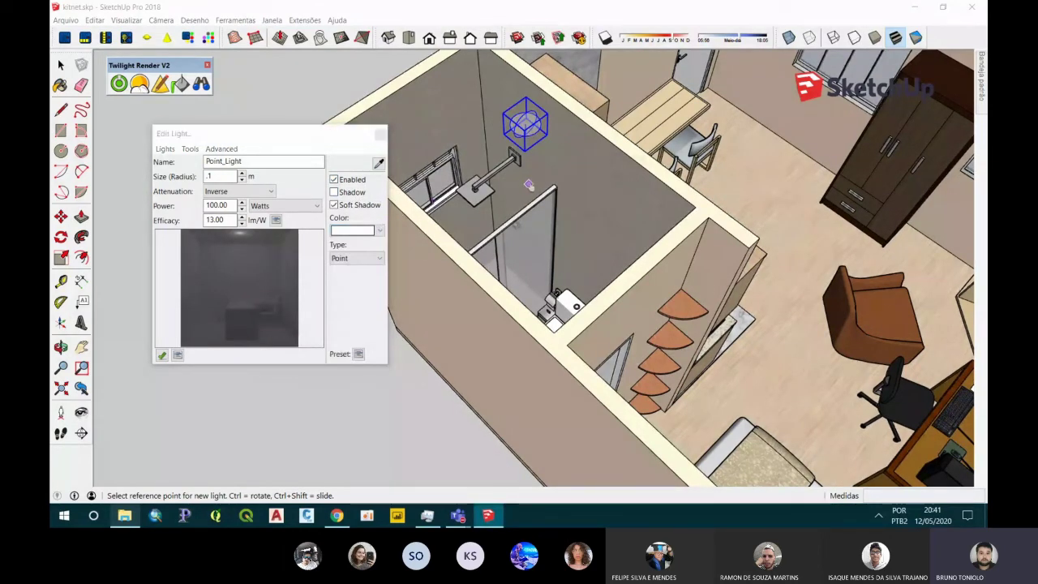
Orbit and zoom into the bathroom and deselect the point light
mouse_move(422, 211)
middle_down()
mouse_move(465, 63)
mouse_move(510, 186)
middle_up()
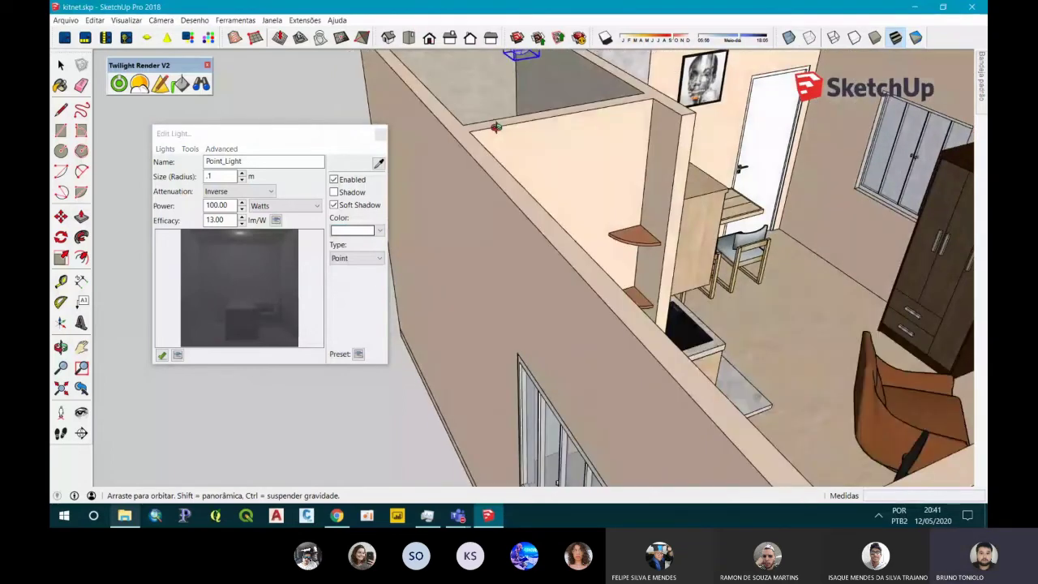
scroll(519, 188, up, 2)
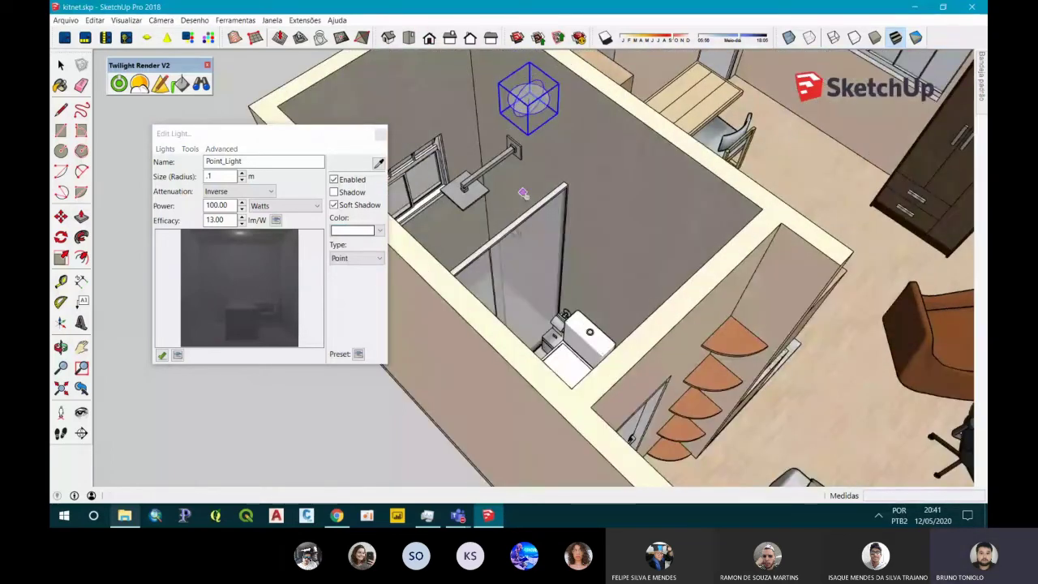
scroll(519, 178, up, 2)
click(244, 427)
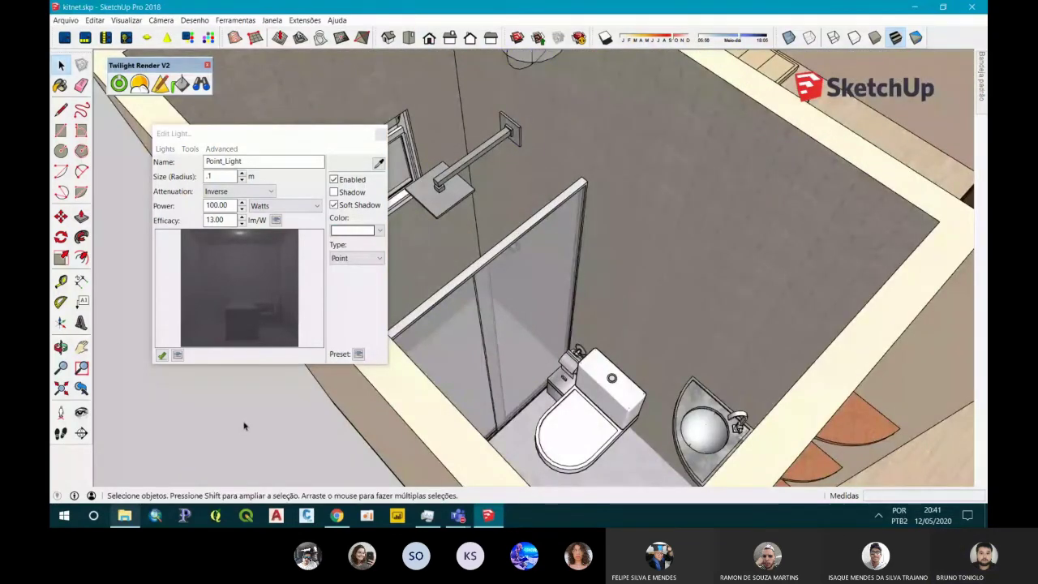
scroll(527, 230, up, 1)
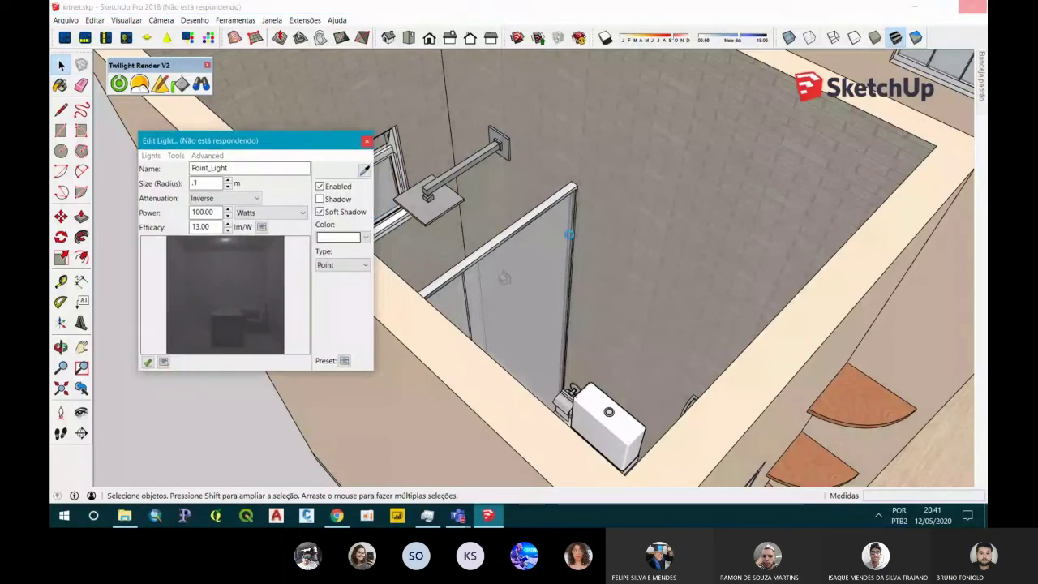
click(134, 94)
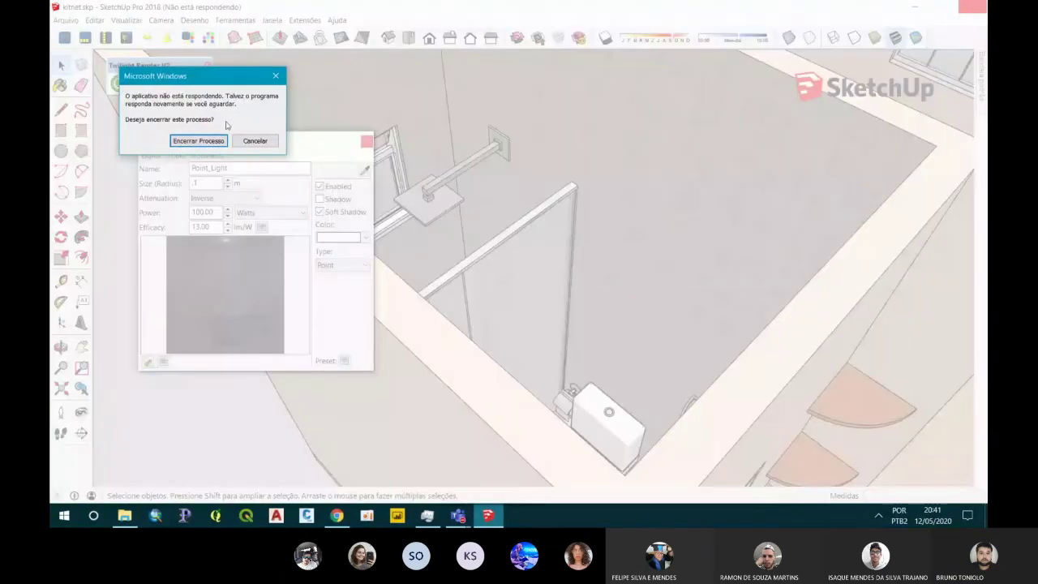
Dismiss the not-responding warning and end the frozen SketchUp task in Task Manager
click(254, 141)
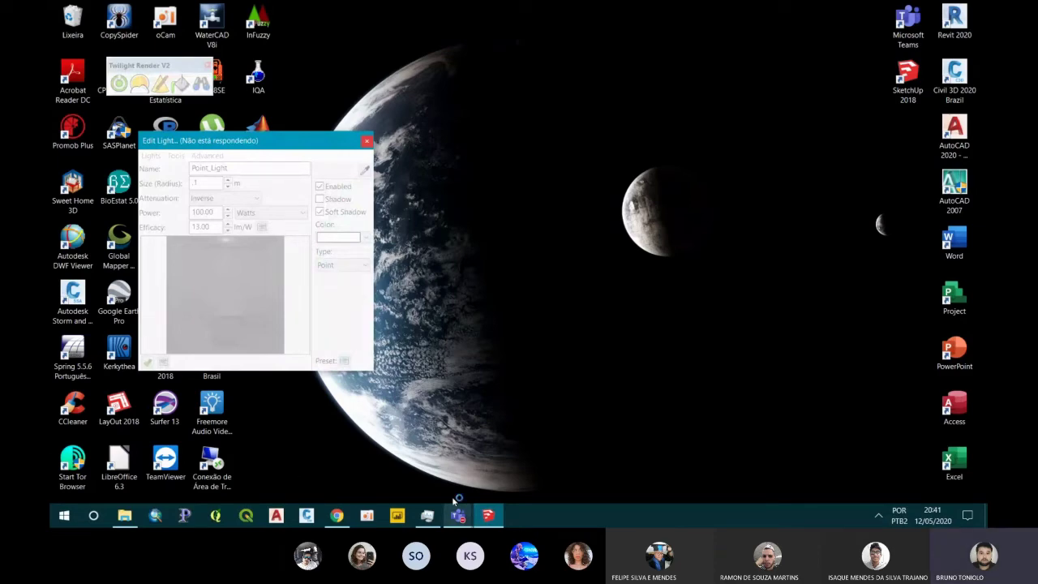
key(ctrl+alt+Delete)
click(505, 274)
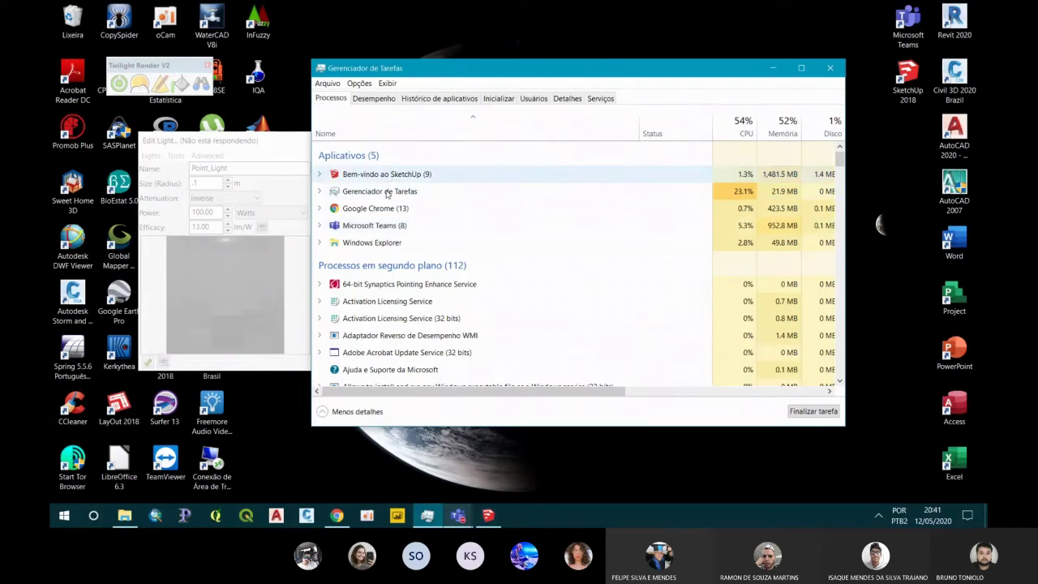
right_click(387, 176)
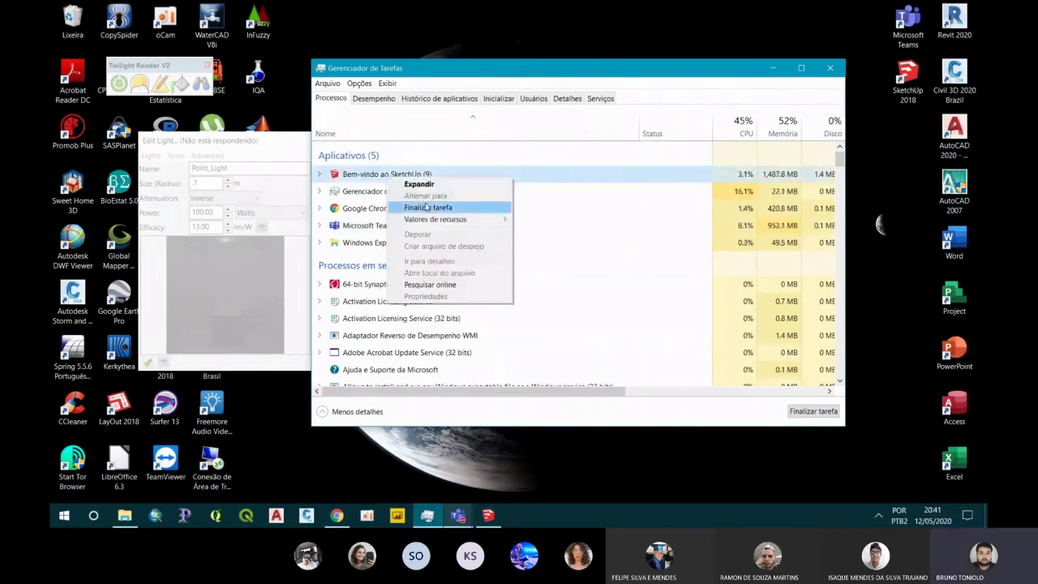
click(456, 208)
Relaunch SketchUp 2018 and start a model from the Modelo Simples - metros template
click(830, 67)
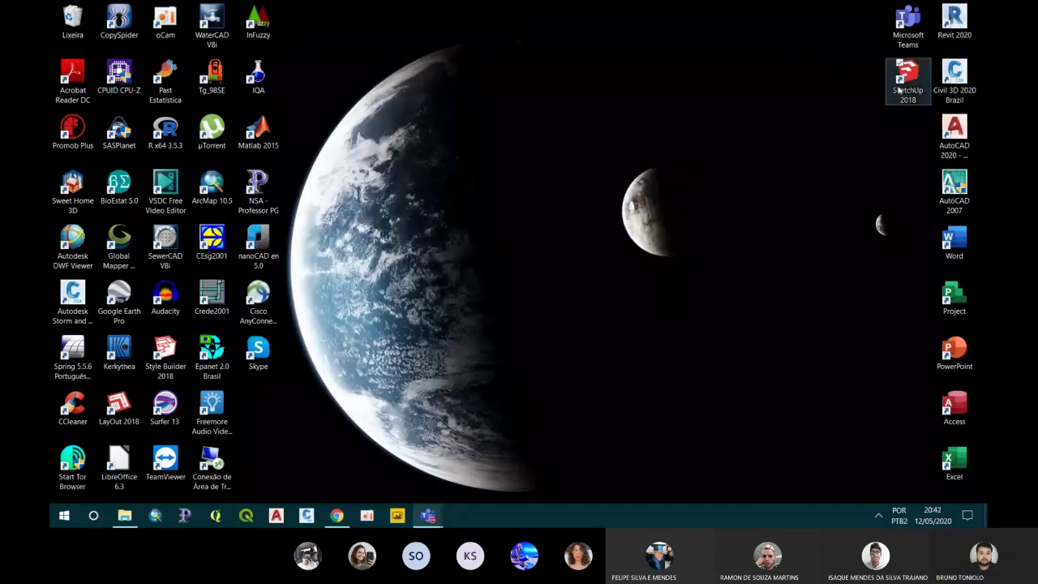
double_click(907, 79)
mouse_move(428, 516)
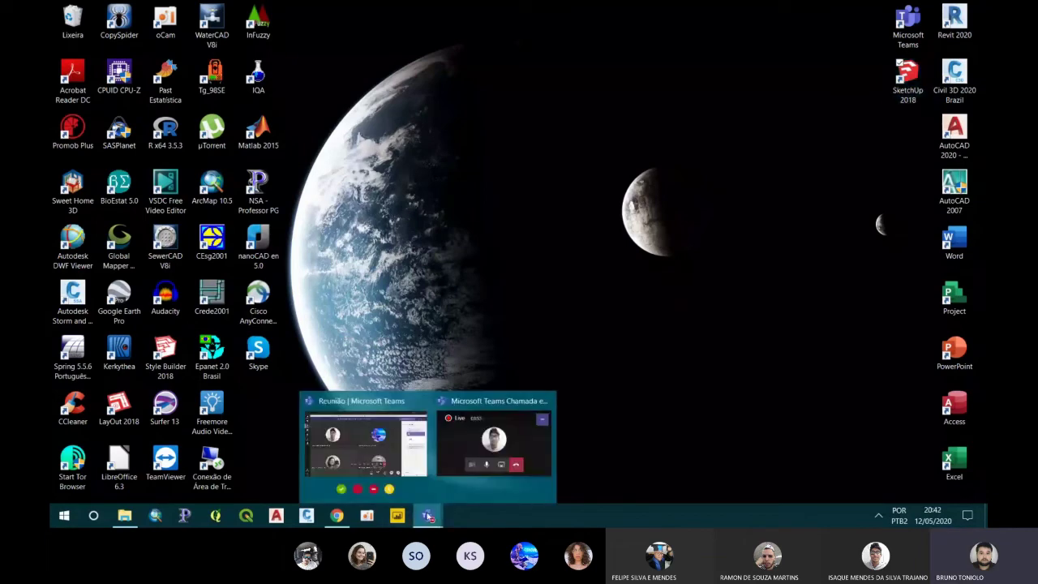
click(412, 468)
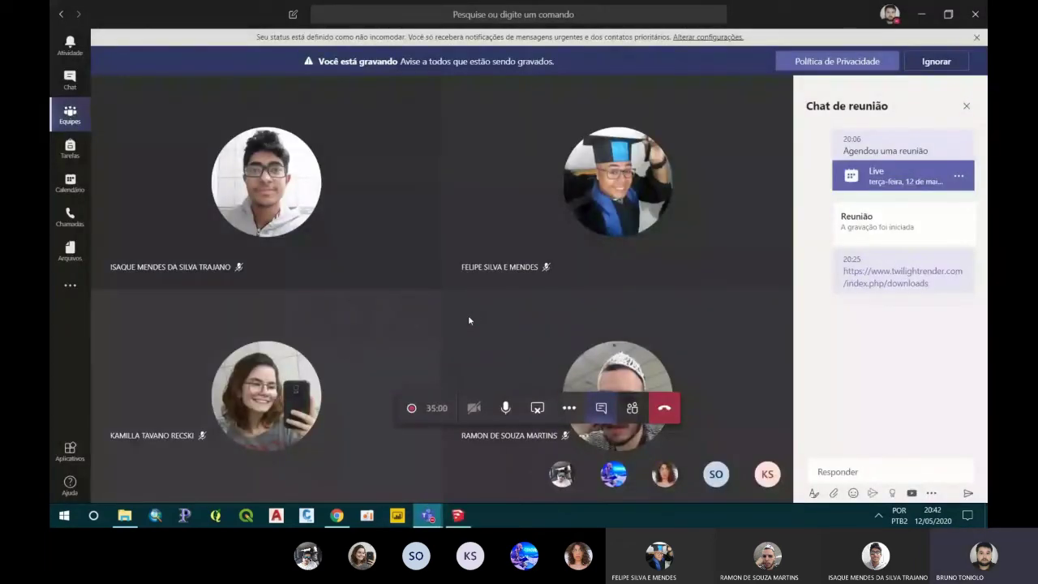
click(458, 515)
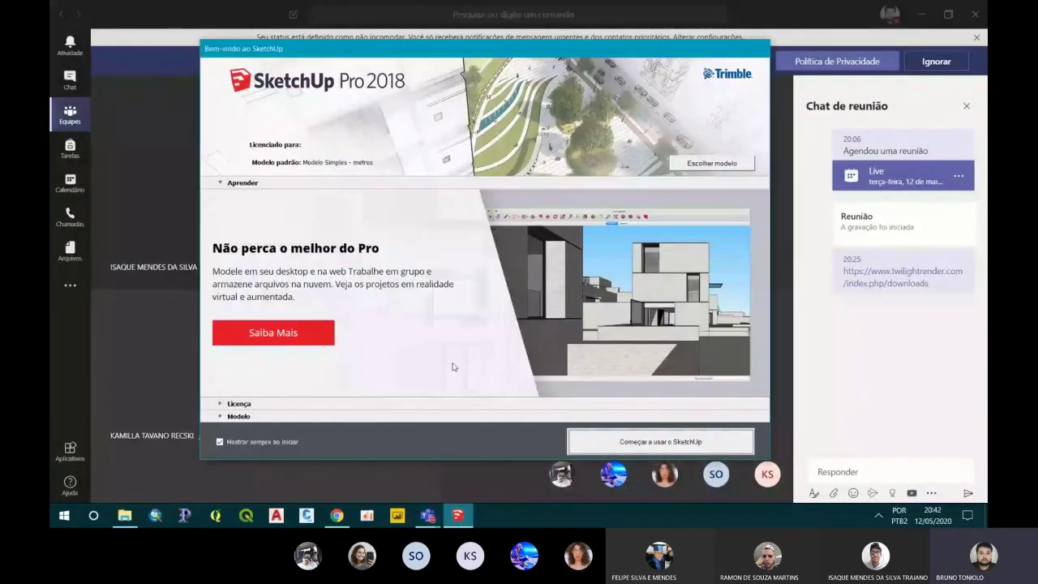
click(708, 164)
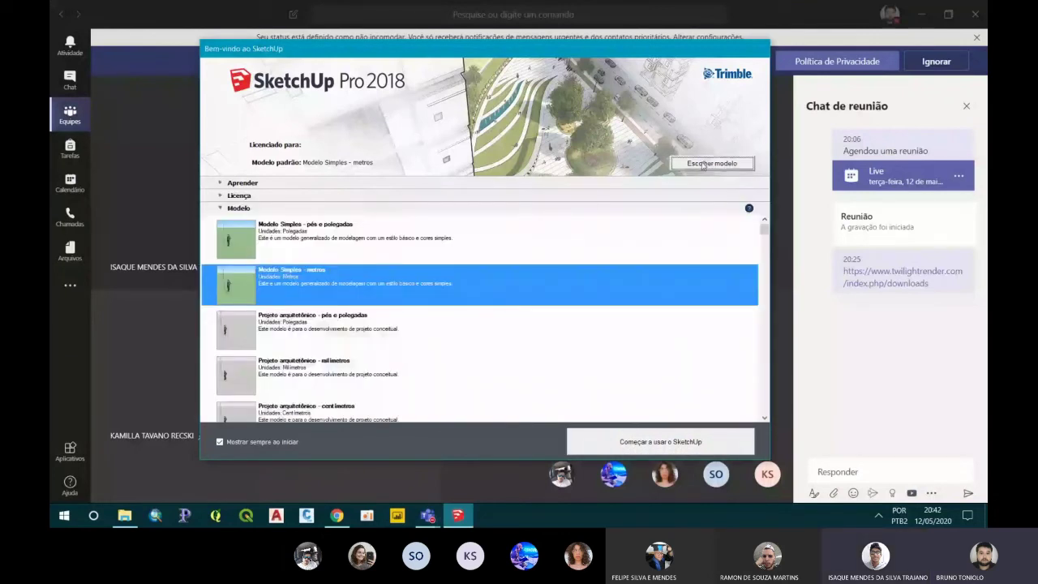
click(630, 440)
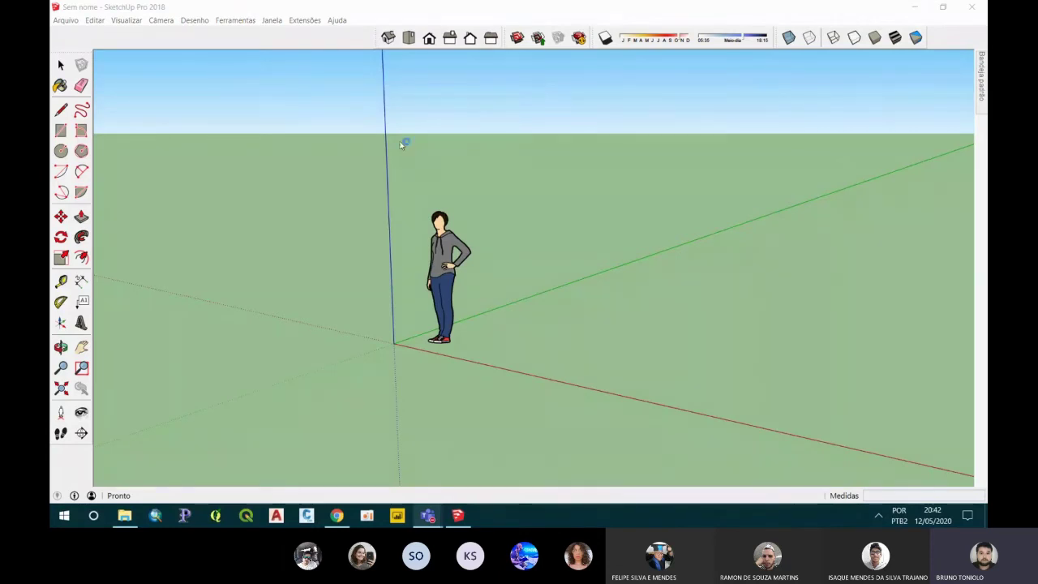
Open recent file kitnet.skp from Arquivo, dismissing the untitled model's save prompt
click(66, 21)
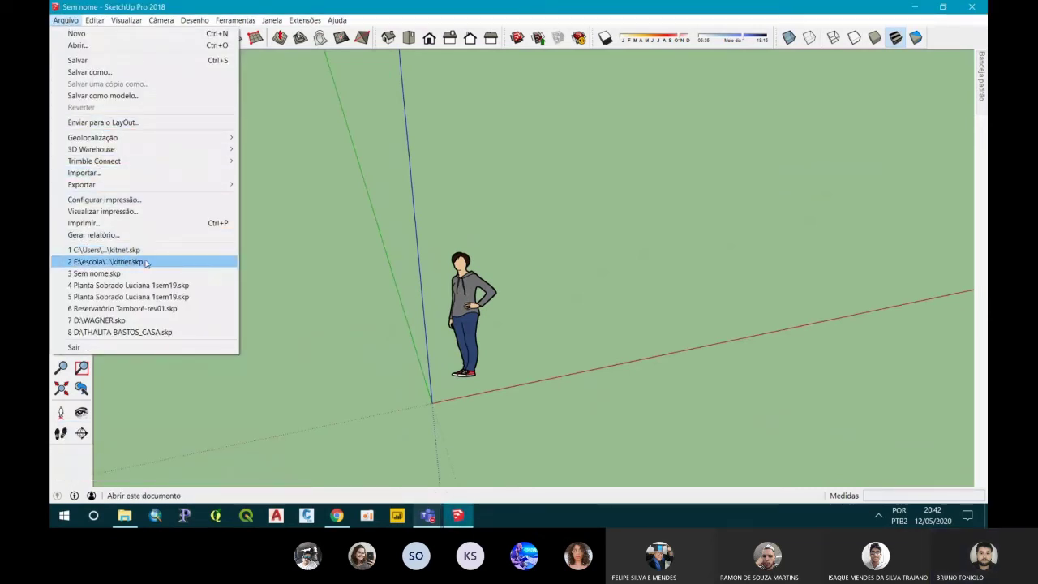
click(146, 263)
click(587, 285)
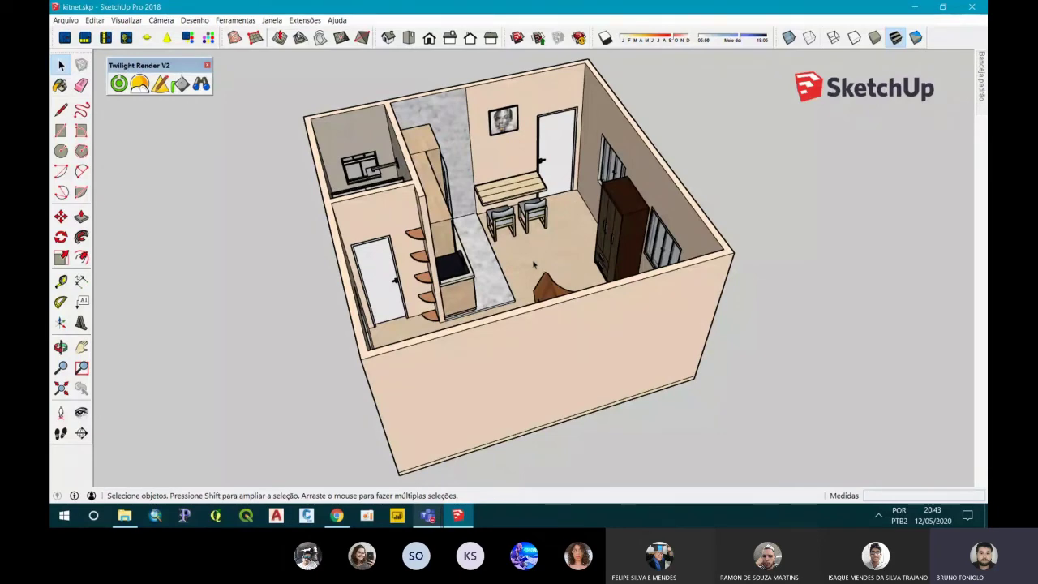
Orbit and zoom around the kitnet to view the bathroom from above, then launch Twilight's light tool
middle_drag(560, 274, 454, 105)
scroll(519, 267, up, 5)
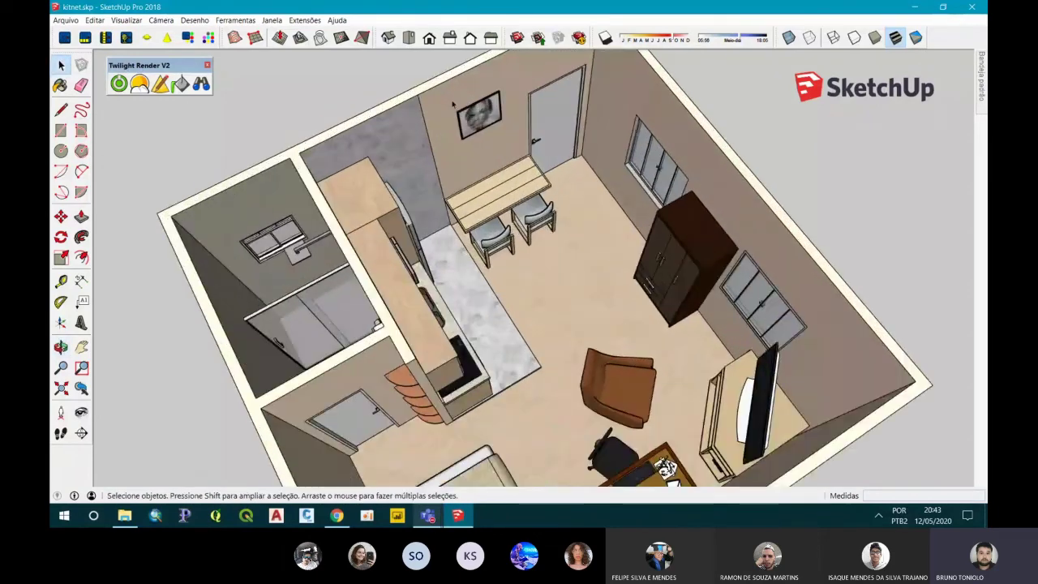
middle_drag(519, 267, 519, 235)
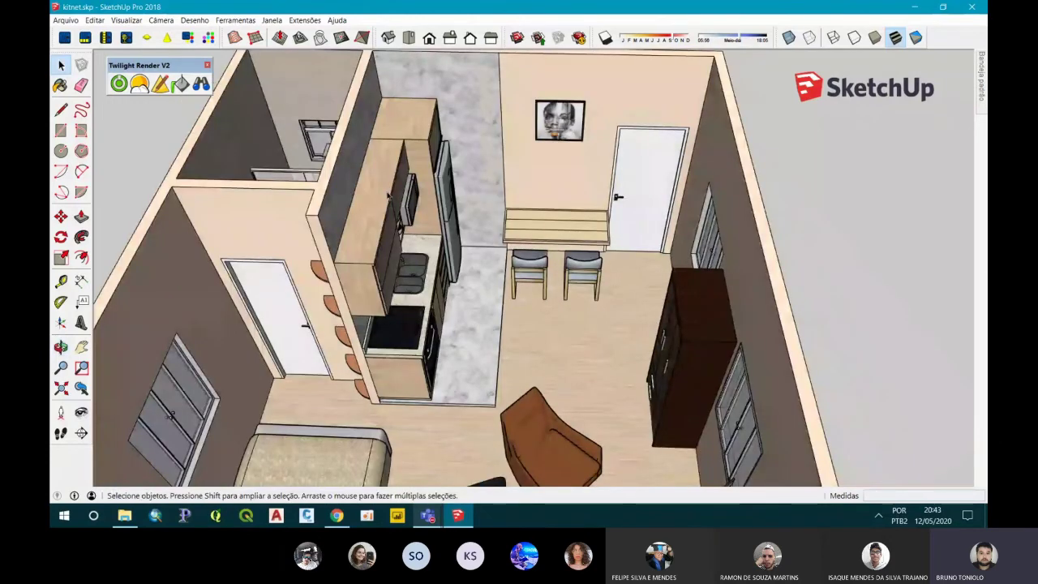
scroll(274, 149, up, 3)
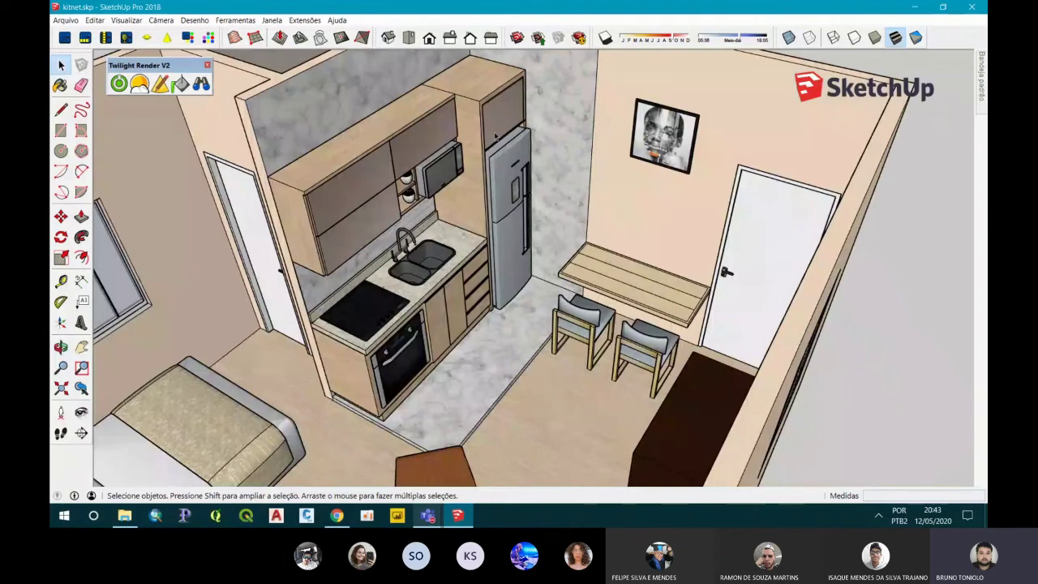
scroll(503, 268, down, 5)
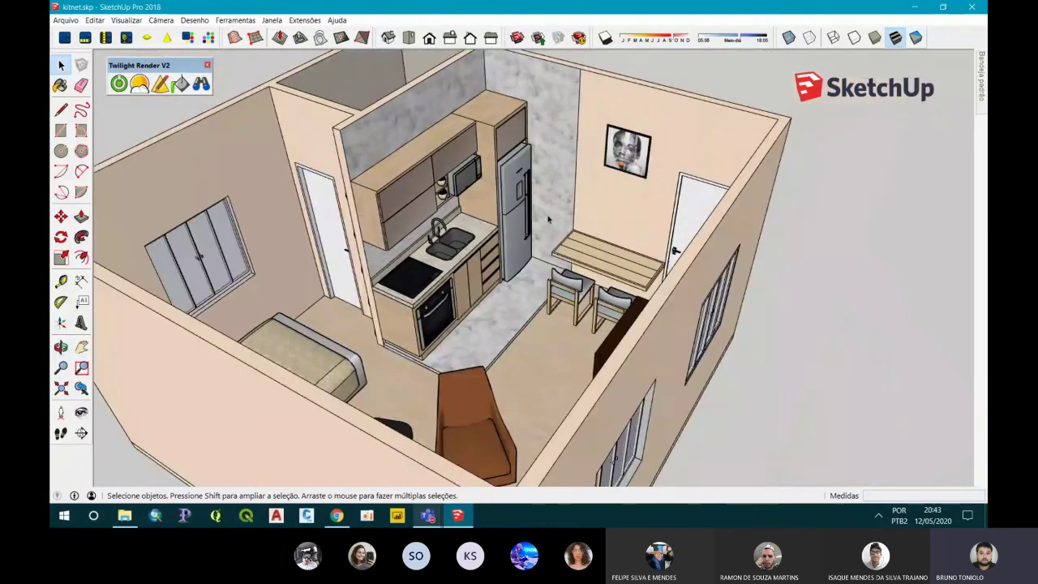
middle_drag(503, 268, 535, 268)
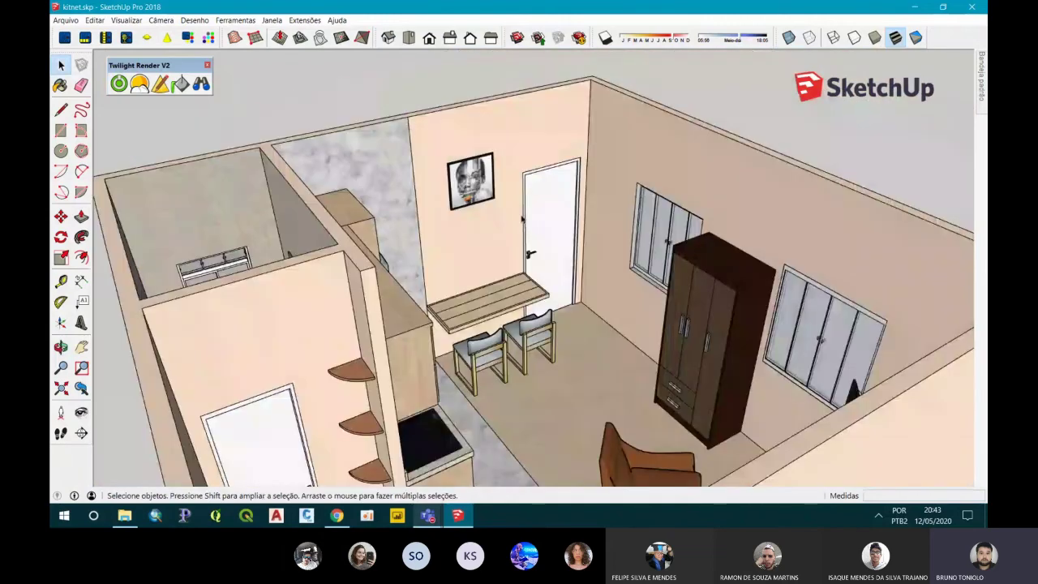
middle_drag(519, 268, 531, 257)
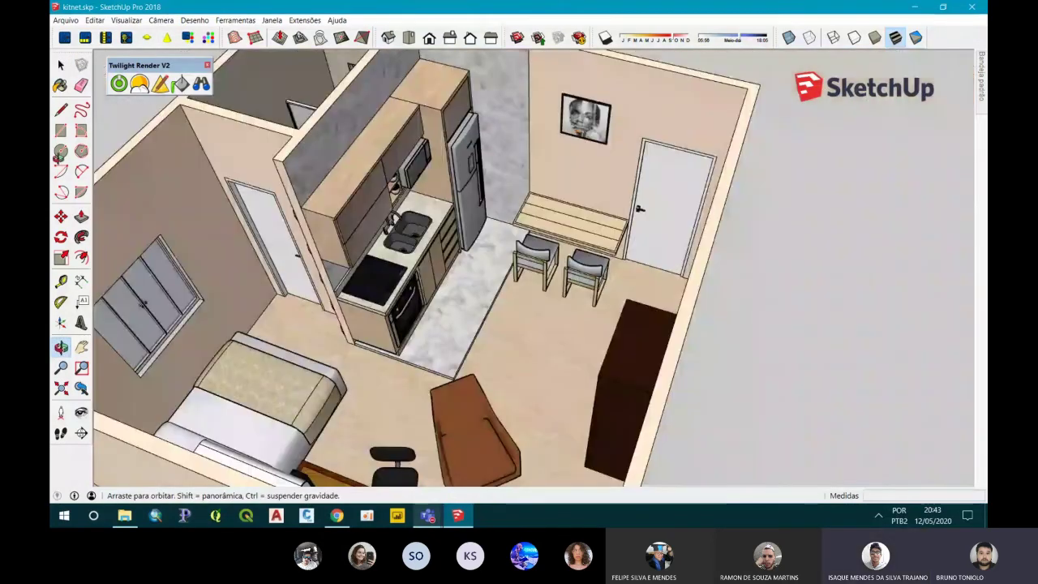
mouse_move(56, 158)
middle_down()
mouse_move(337, 150)
mouse_move(461, 213)
mouse_move(488, 197)
middle_up()
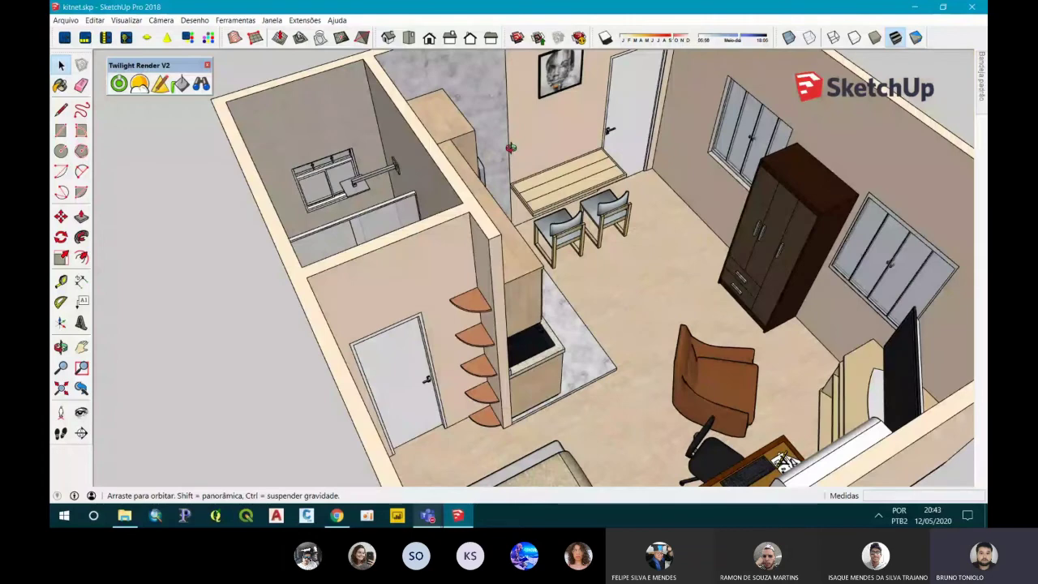
scroll(488, 196, up, 3)
mouse_move(487, 196)
middle_down()
mouse_move(406, 191)
mouse_move(199, 108)
middle_up()
scroll(198, 108, up, 3)
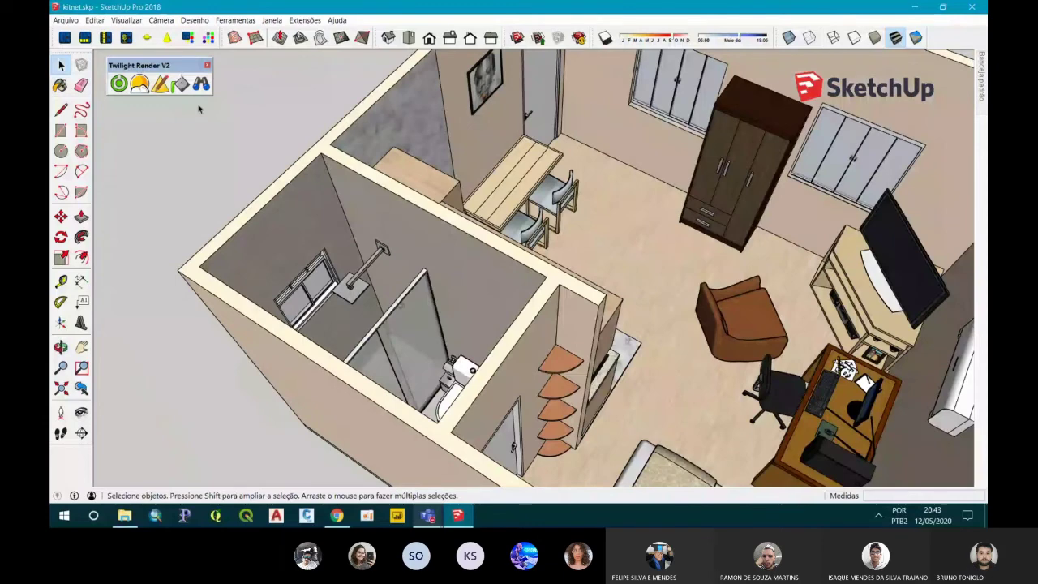
click(180, 83)
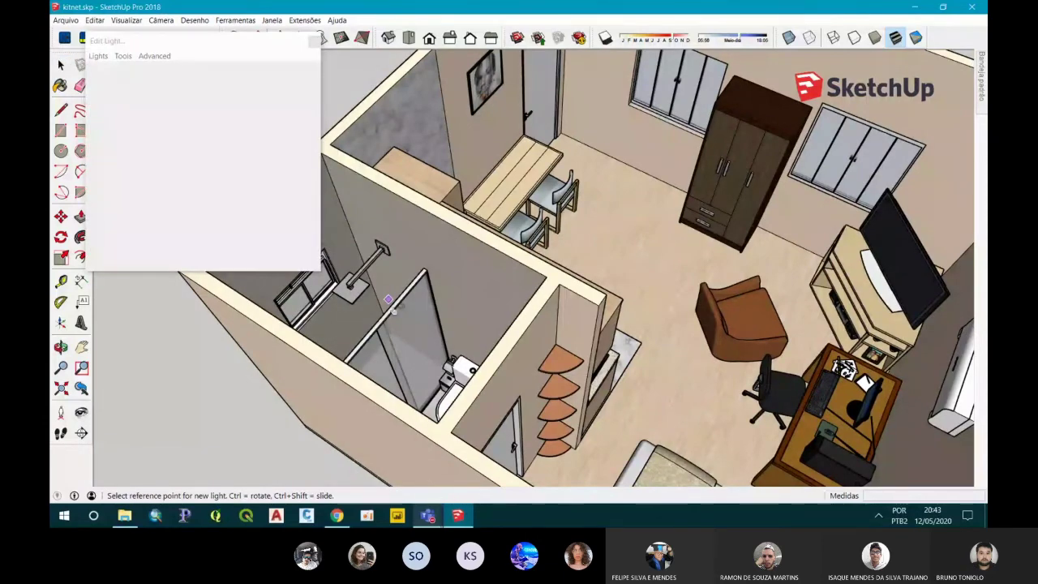
Place a point light high inside the bathroom and turn off its Shadow
click(388, 300)
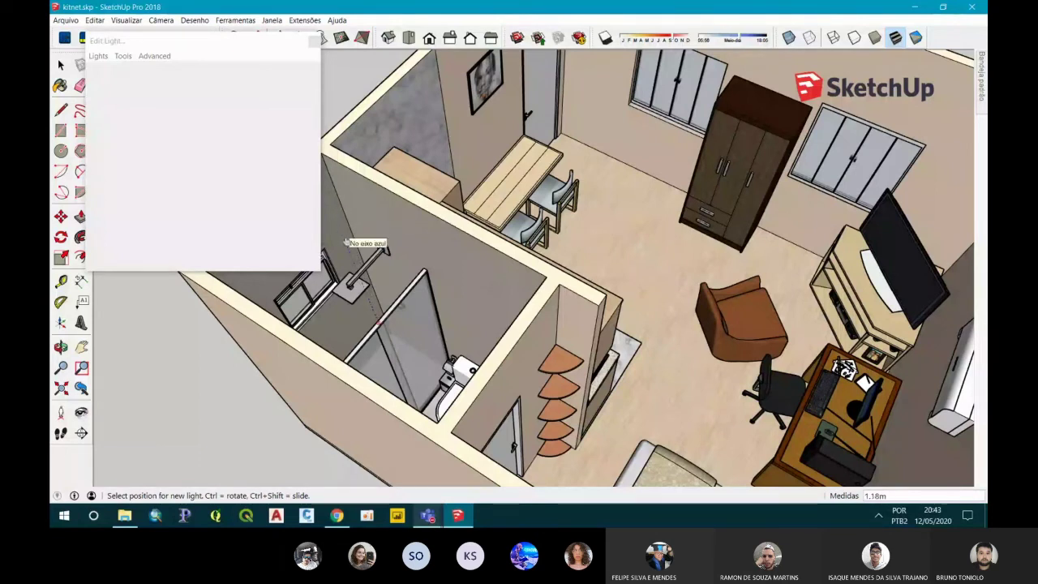
click(345, 240)
click(344, 240)
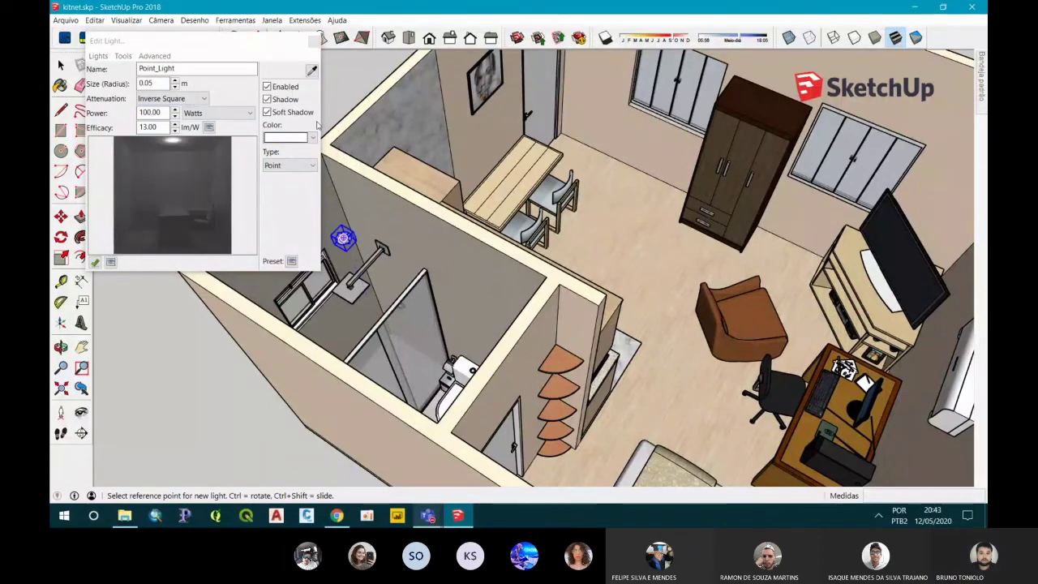
click(267, 100)
click(270, 114)
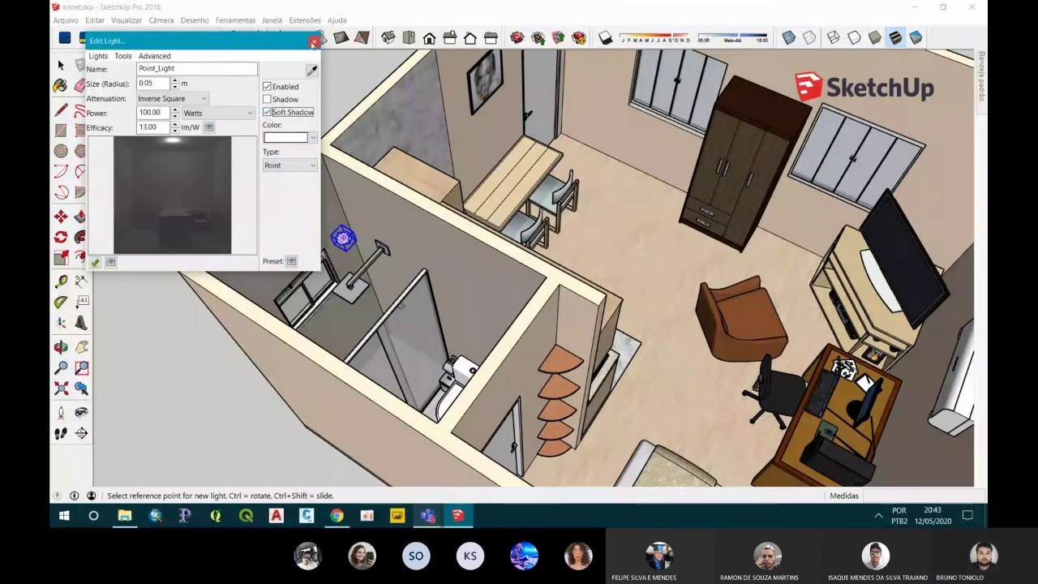
click(314, 41)
Place a second point light near the shower, then select the other light and orbit lower
mouse_move(299, 94)
middle_down()
mouse_move(282, 72)
mouse_move(240, 199)
mouse_move(249, 97)
mouse_move(558, 381)
middle_up()
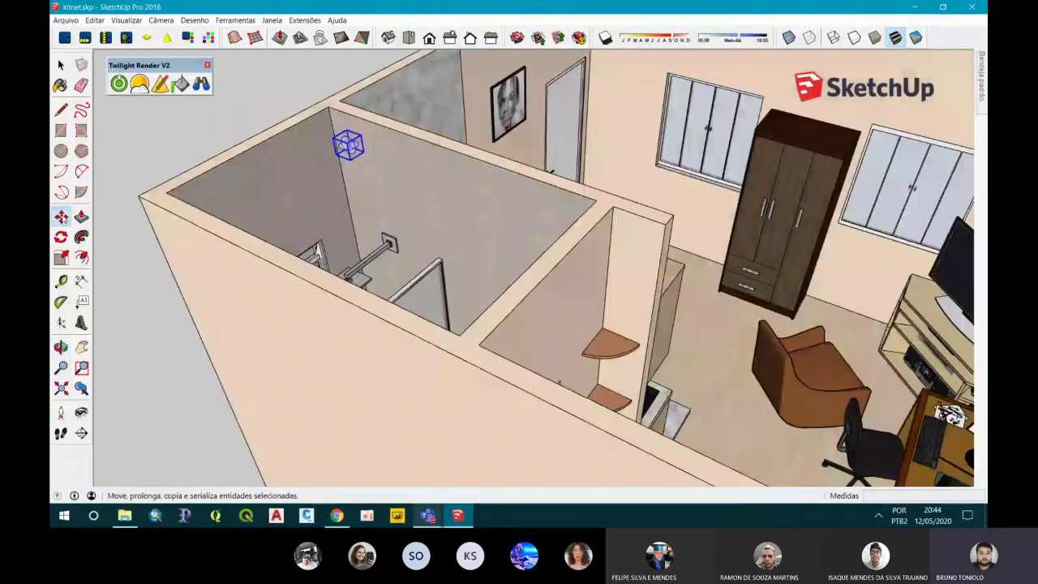
click(348, 144)
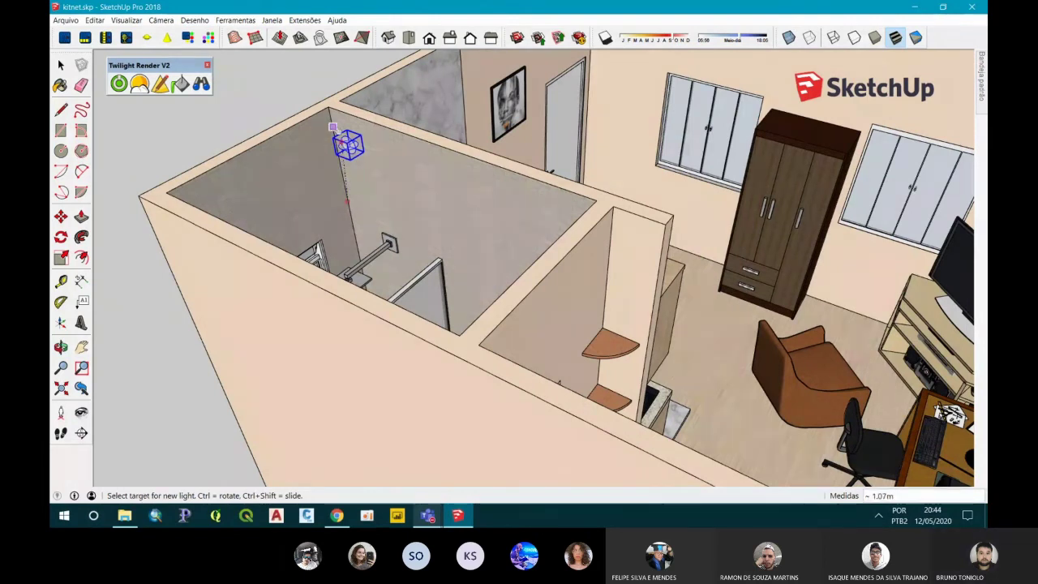
click(332, 127)
click(347, 146)
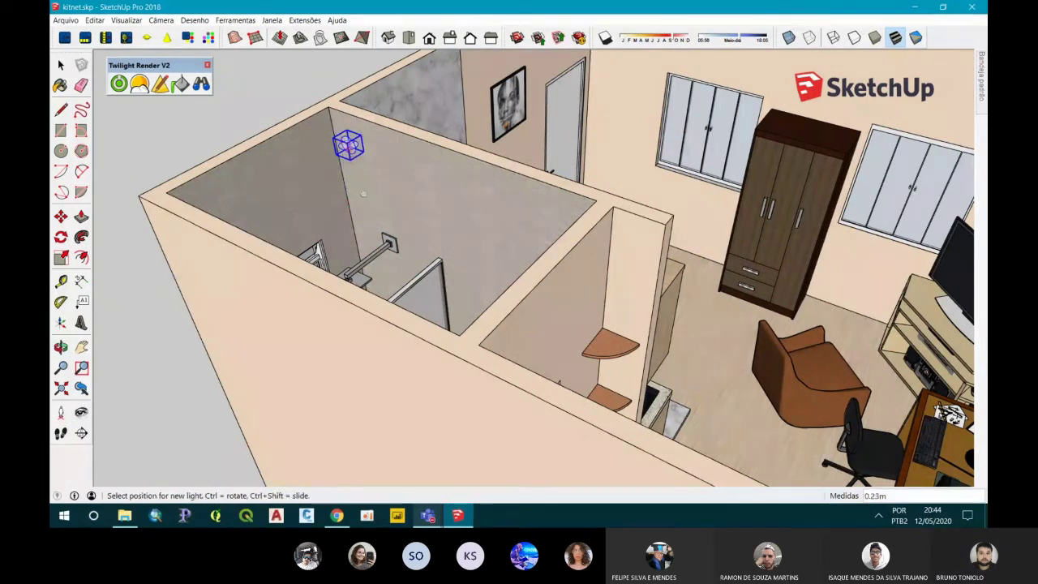
click(364, 210)
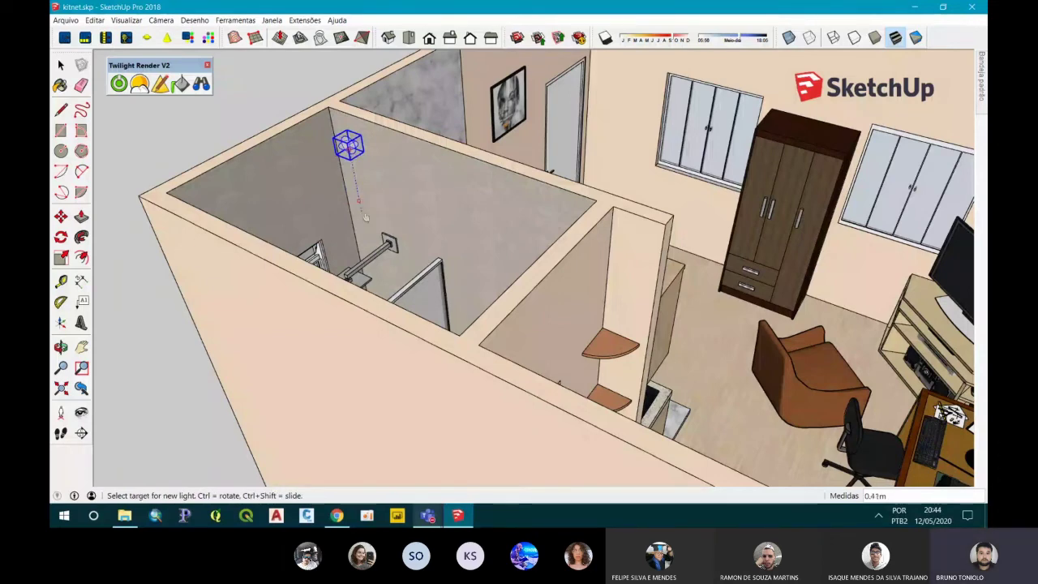
click(365, 211)
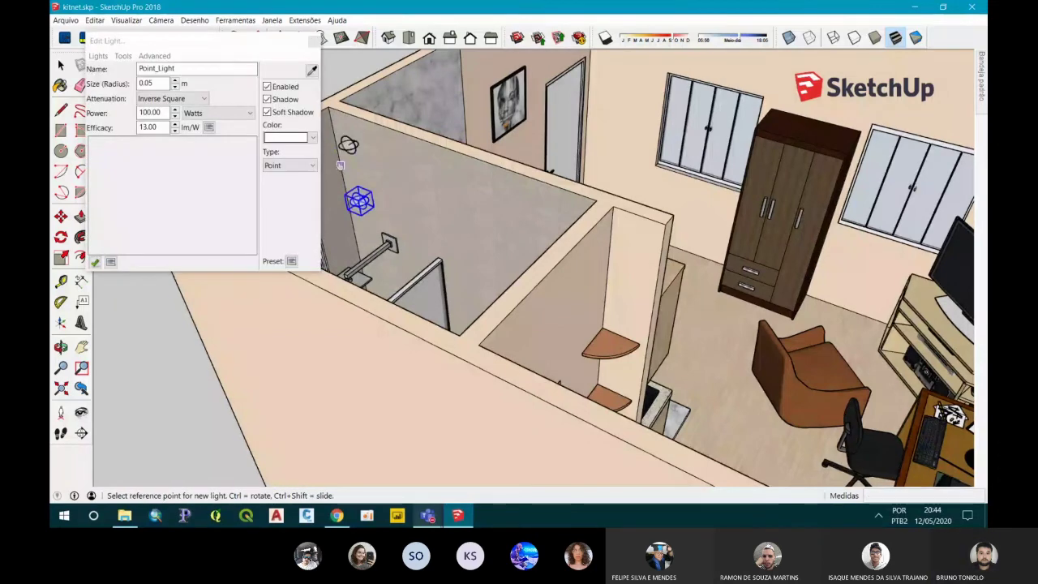
key(Return)
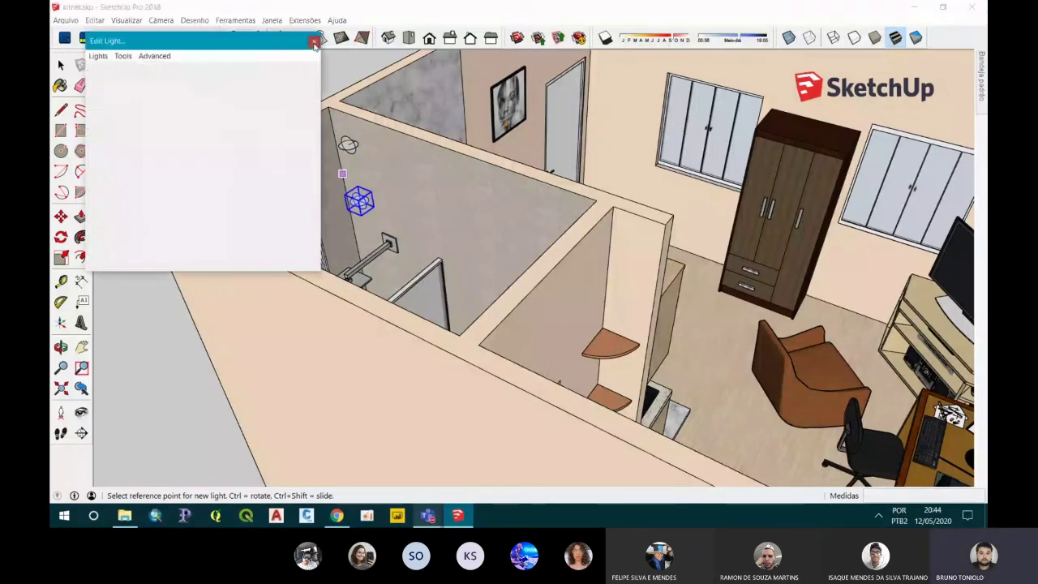
key(space)
click(349, 147)
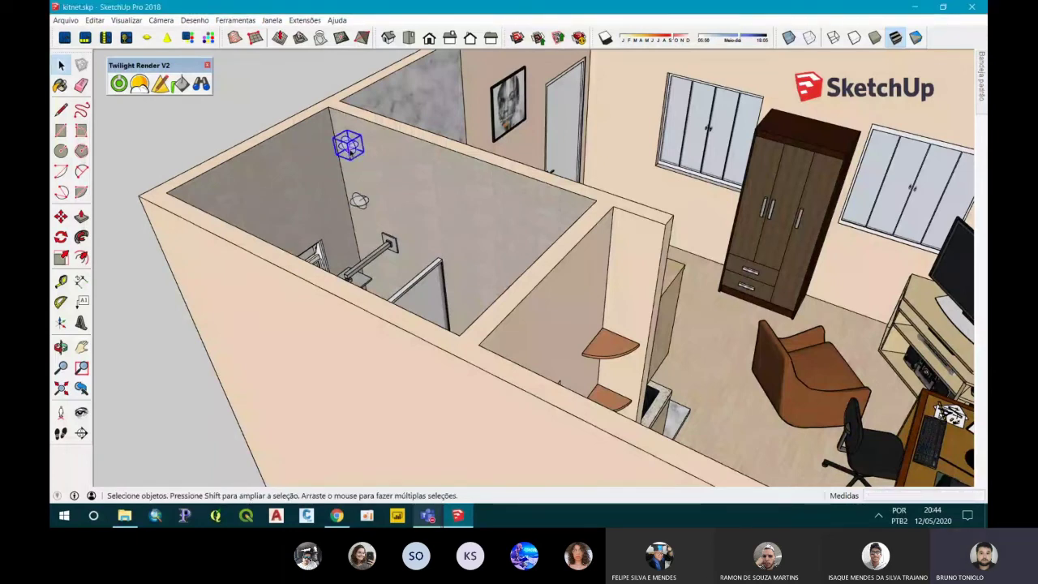
mouse_move(349, 147)
middle_down()
mouse_move(231, 101)
mouse_move(196, 146)
middle_up()
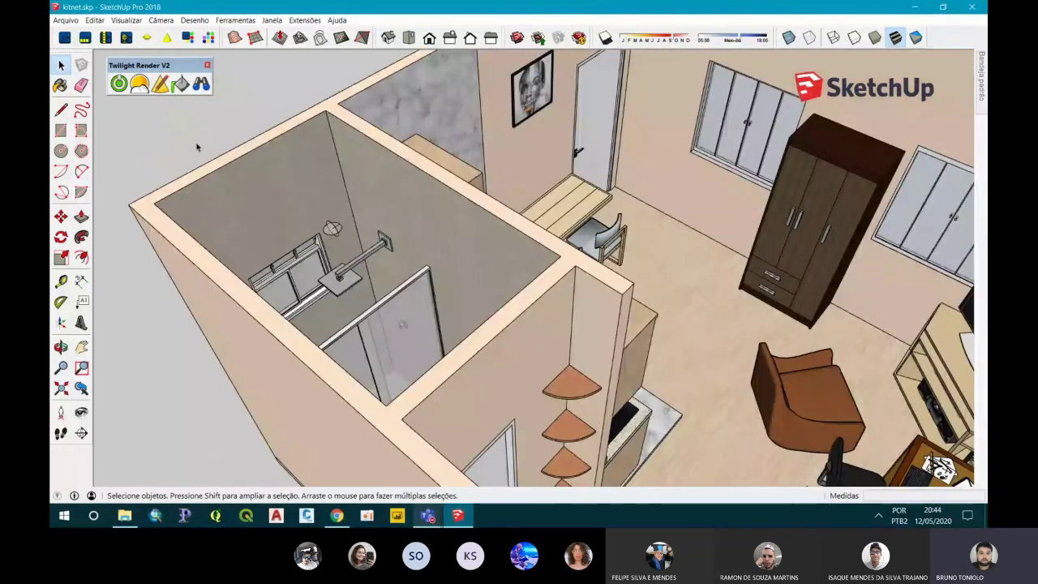
Set the Twilight render preset to 04. Medium and minimize the Render window
click(120, 84)
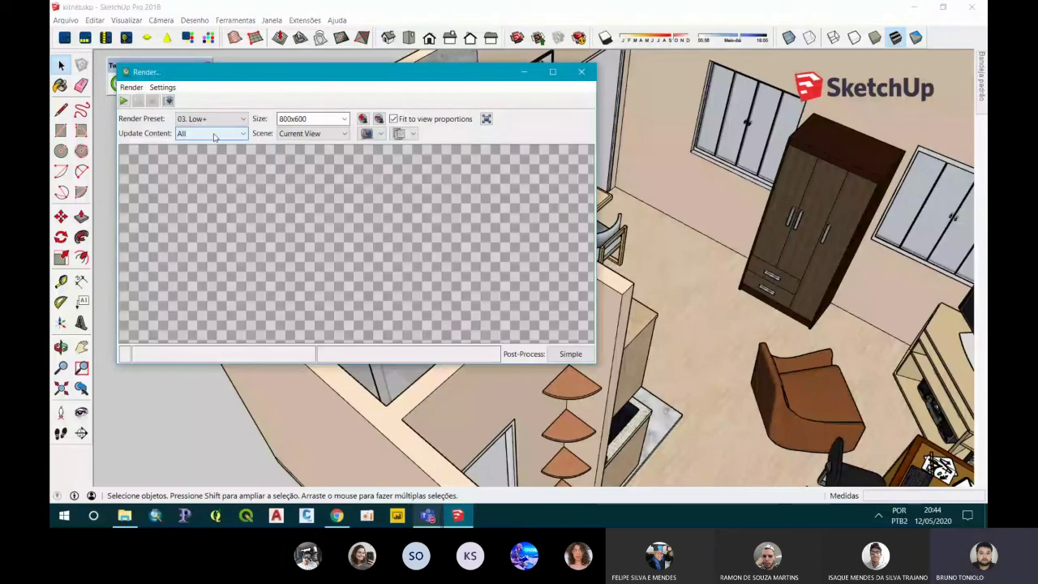
click(212, 118)
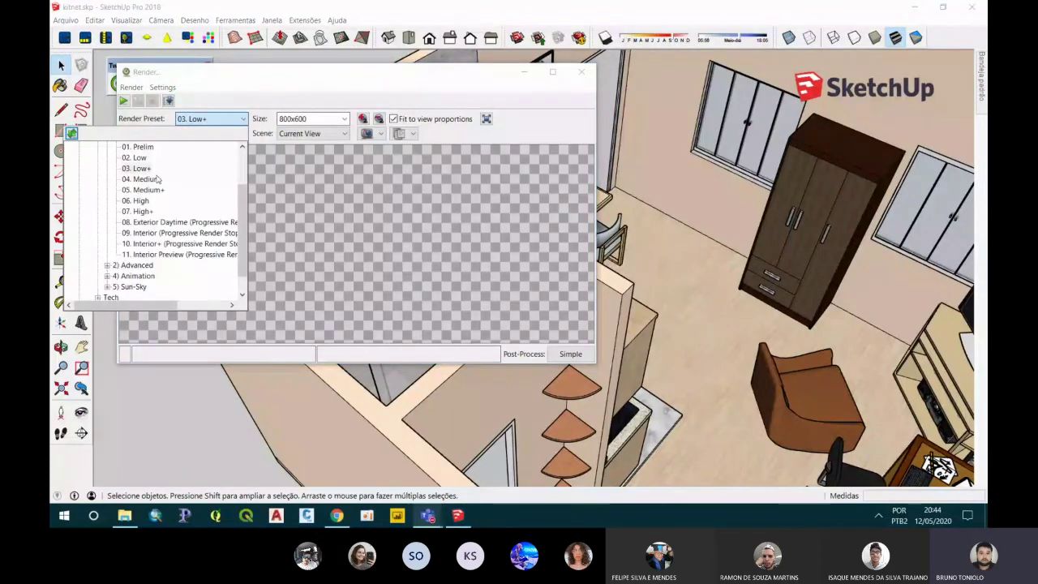
click(144, 178)
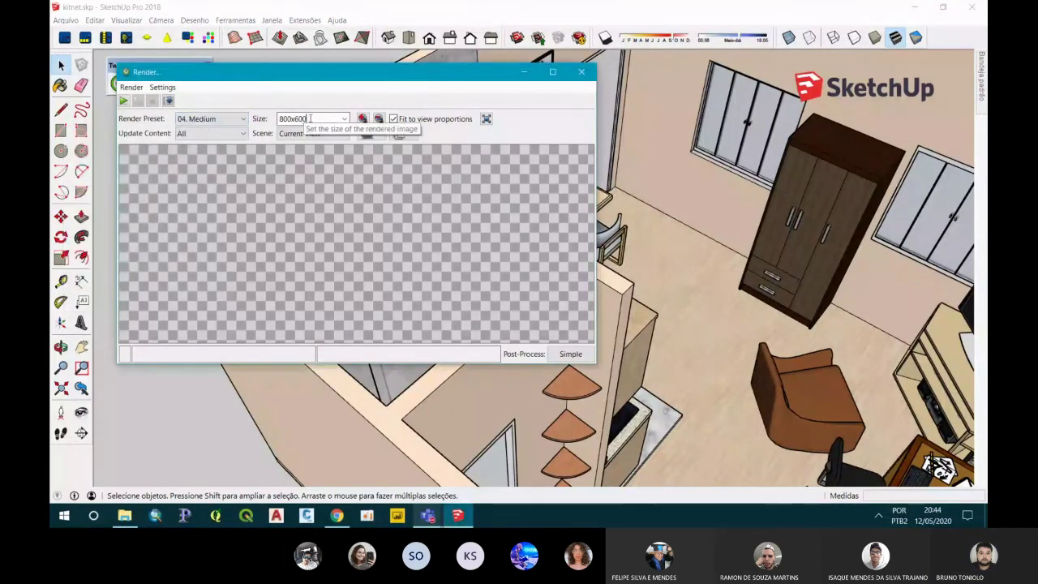
click(524, 72)
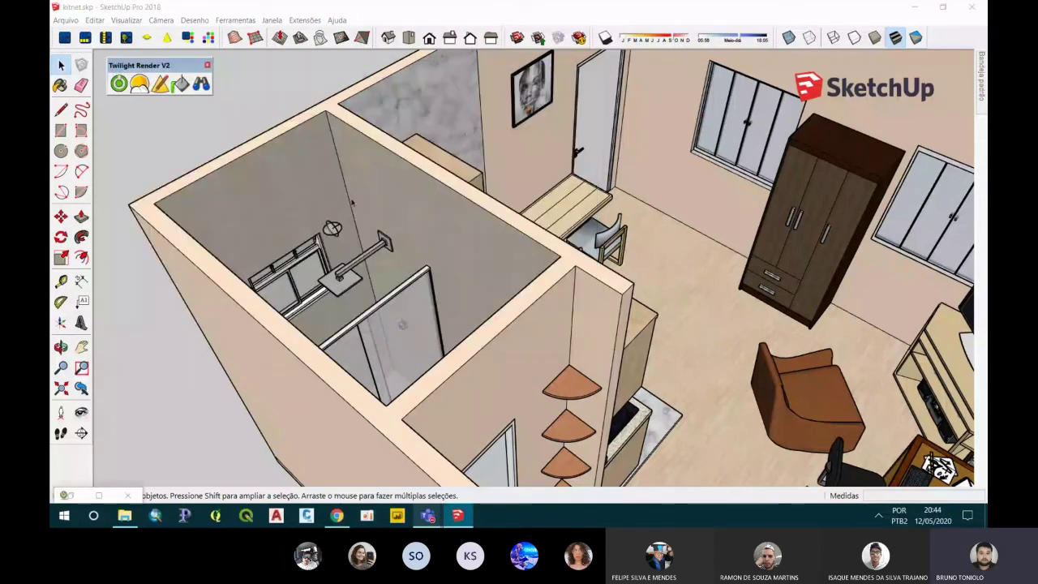
Orbit and zoom to a top-down view into the bathroom's shower and toilet
middle_drag(524, 243, 558, 466)
scroll(519, 454, up, 2)
scroll(462, 434, up, 2)
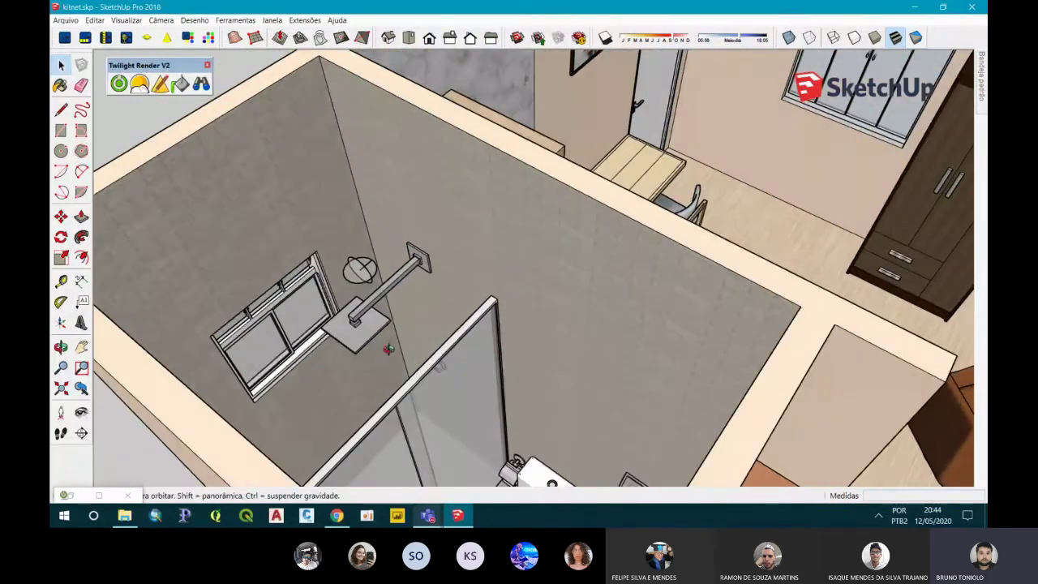
scroll(407, 416, up, 2)
mouse_move(407, 417)
middle_down()
mouse_move(395, 349)
mouse_move(428, 297)
mouse_move(353, 203)
mouse_move(273, 152)
middle_up()
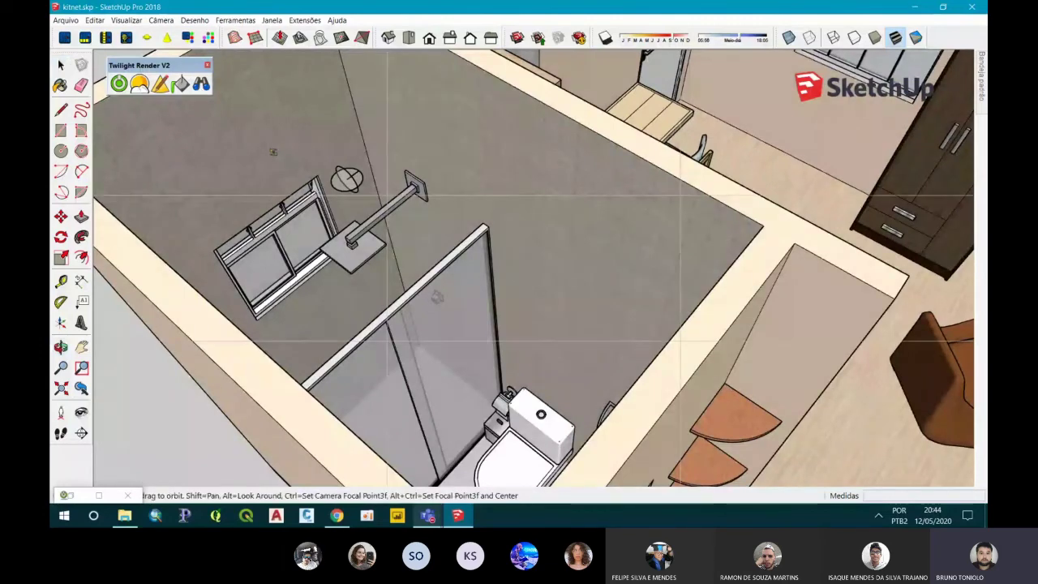
mouse_move(274, 151)
middle_down()
mouse_move(431, 308)
mouse_move(403, 371)
mouse_move(418, 344)
mouse_move(427, 409)
mouse_move(423, 385)
middle_up()
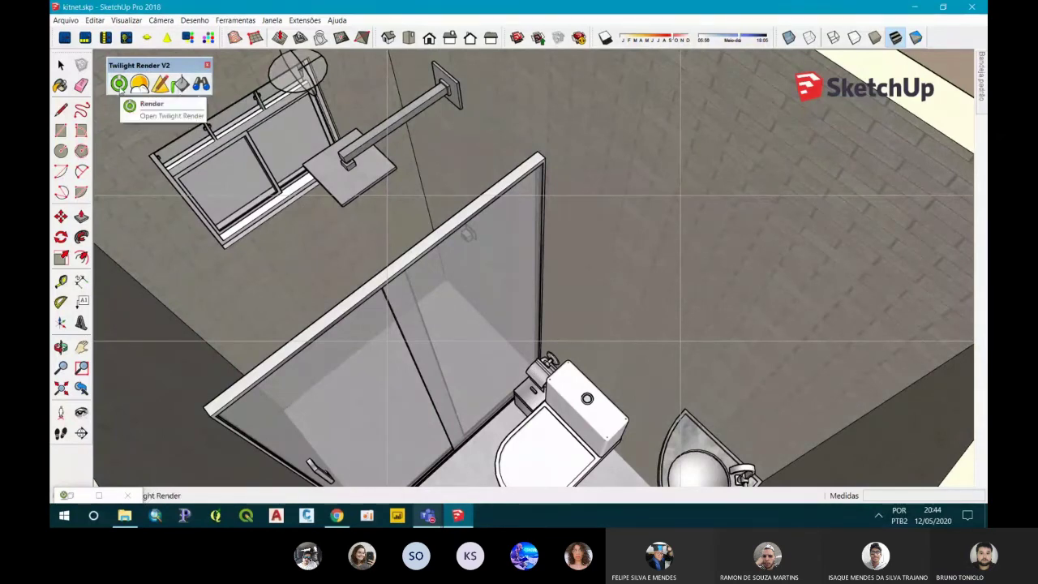
Open the Twilight Render window and look over its render presets
click(200, 83)
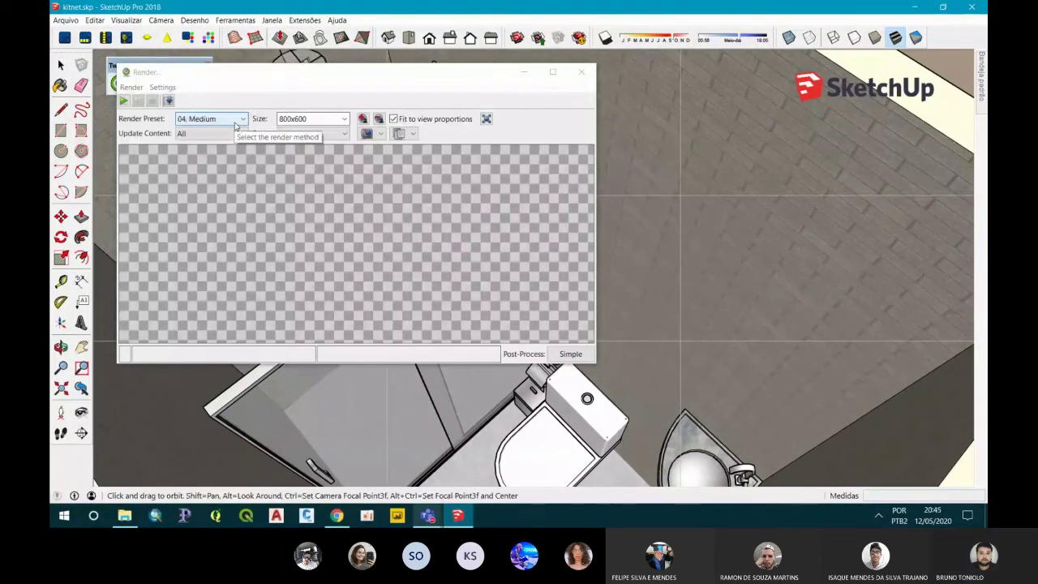
click(241, 119)
click(254, 106)
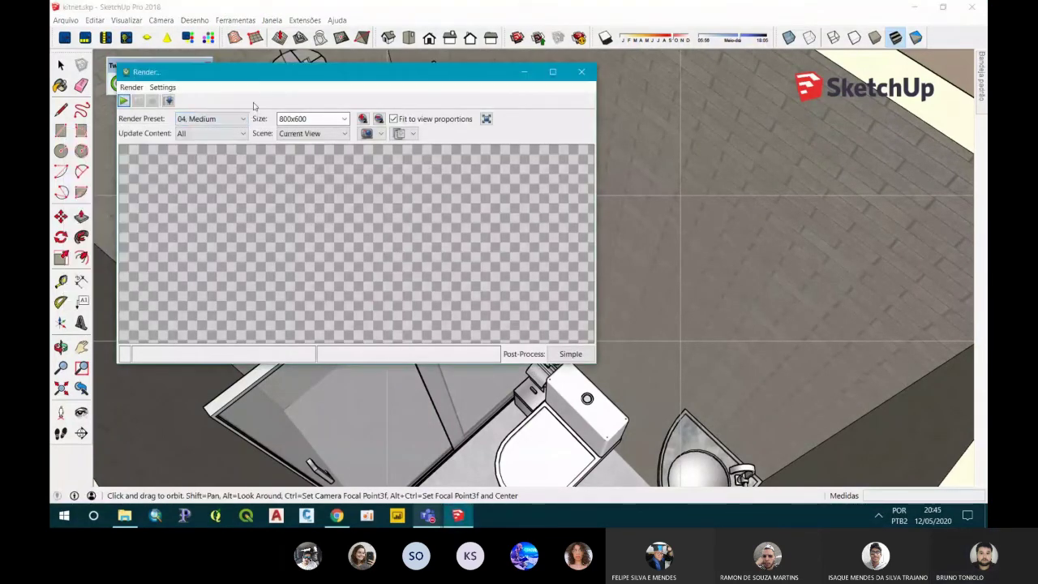
Set the Twilight output size to 1500 x 1125 pixels and start rendering the bathroom view
click(344, 118)
text(100)
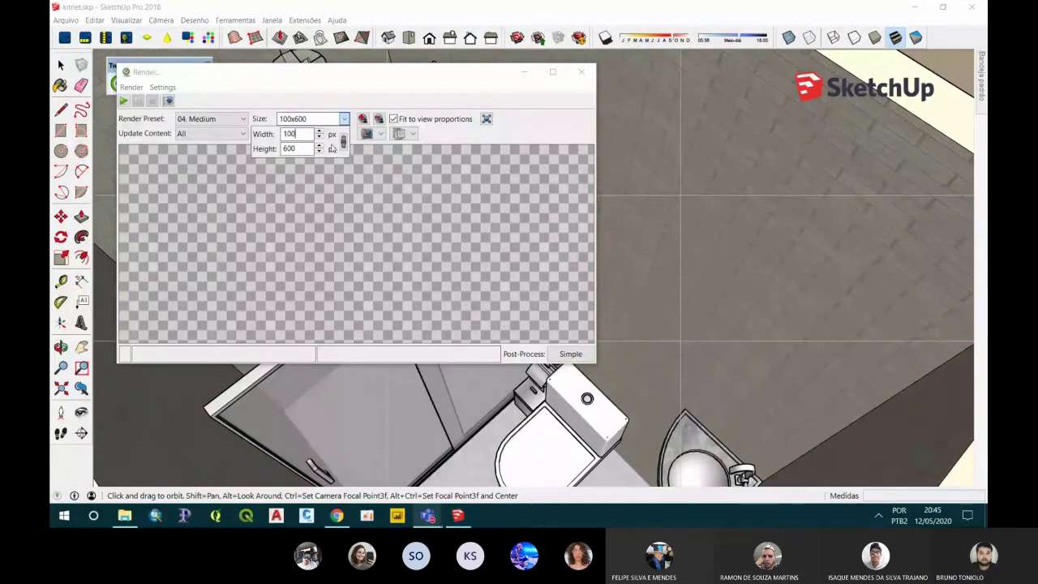
click(304, 150)
click(297, 134)
text(0)
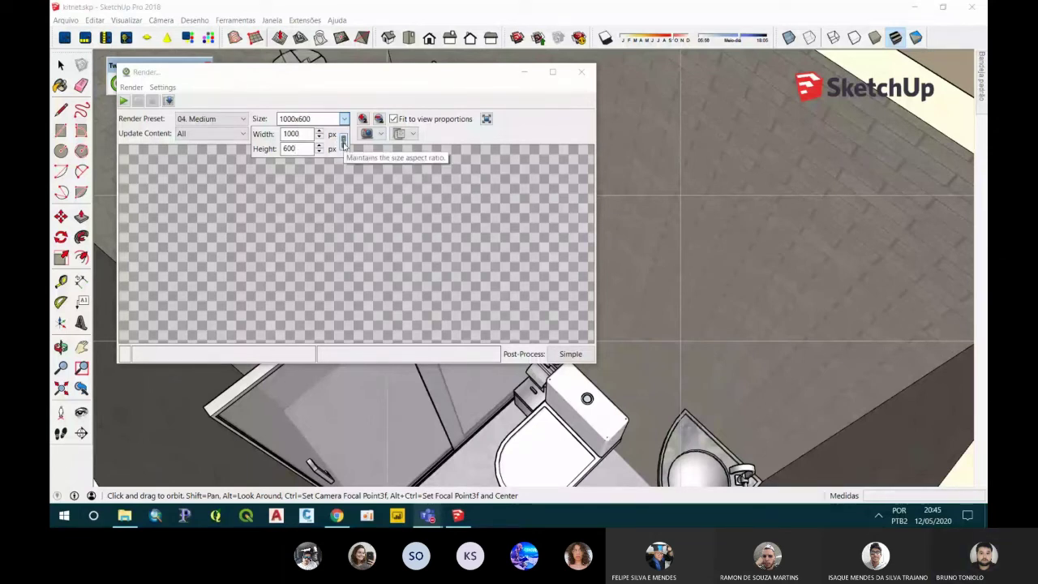
click(341, 141)
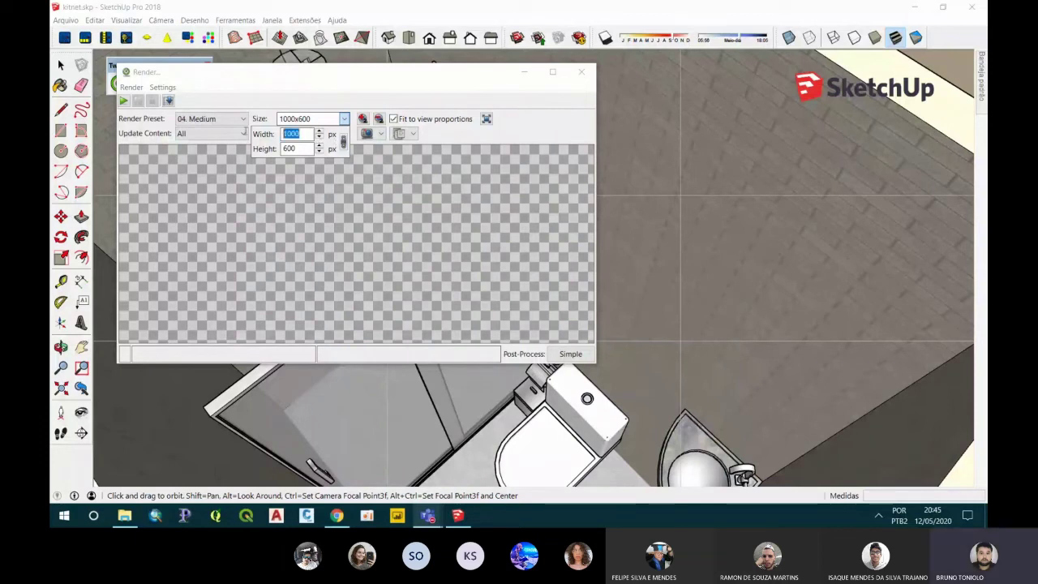
text(80)
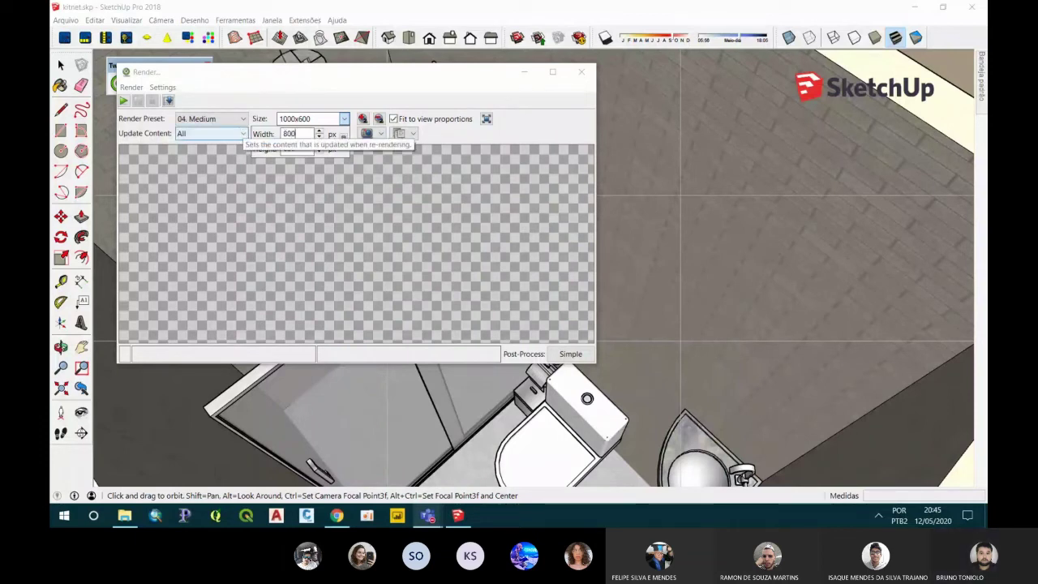
key(Return)
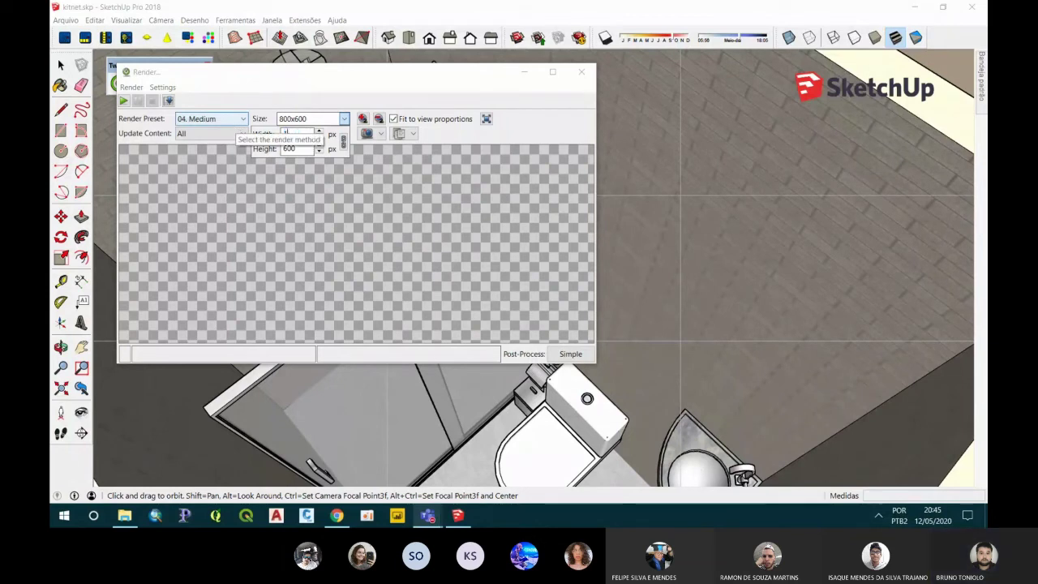
click(296, 149)
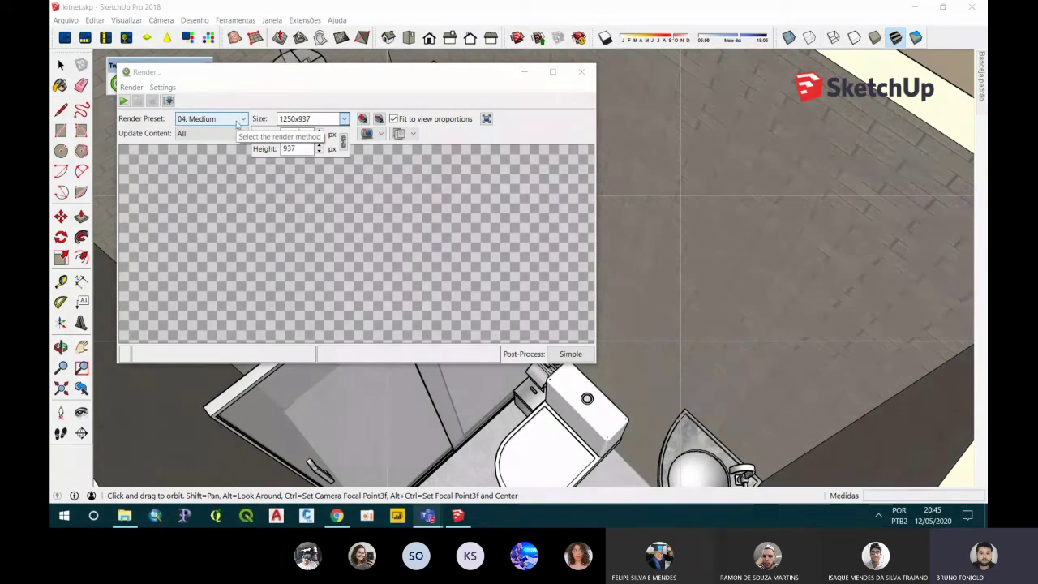
text(1500)
double_click(296, 149)
text(1125)
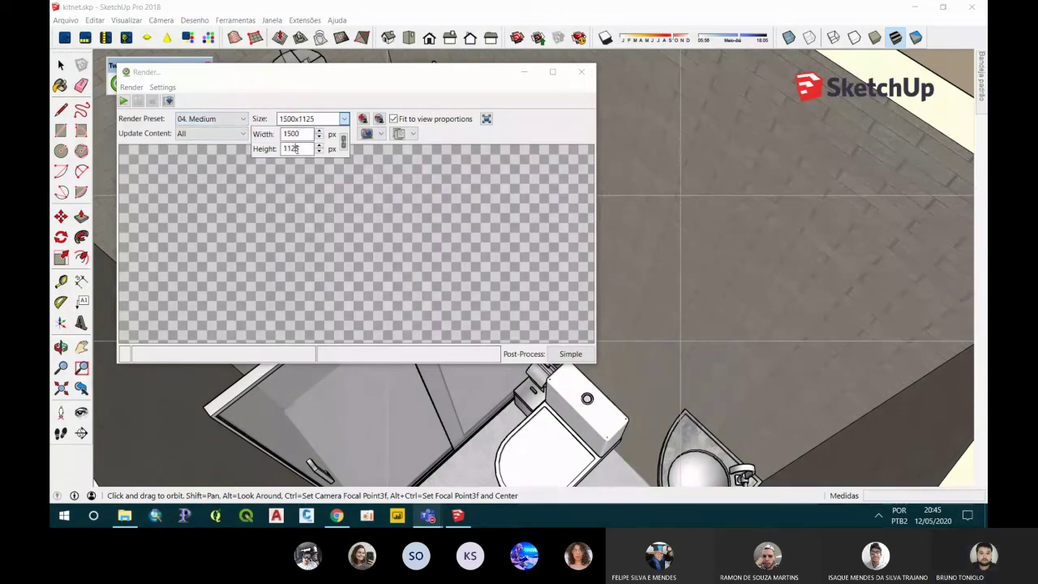
key(Return)
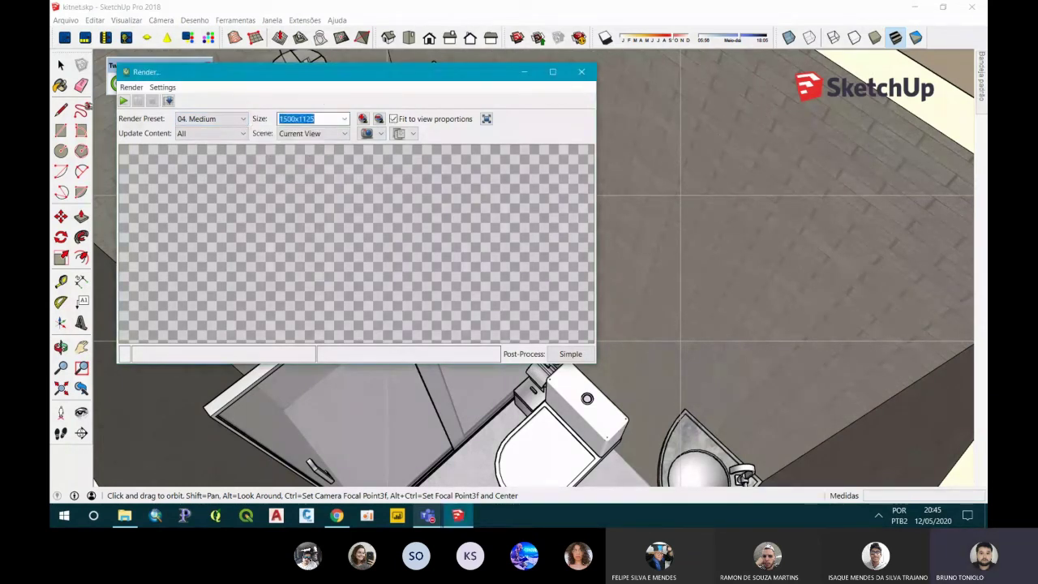
click(123, 101)
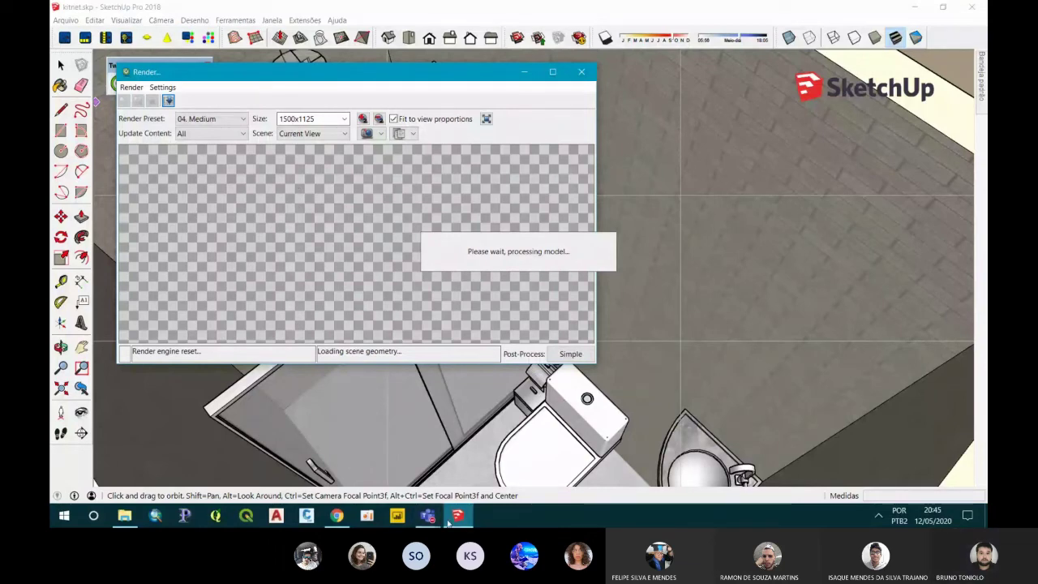
click(430, 520)
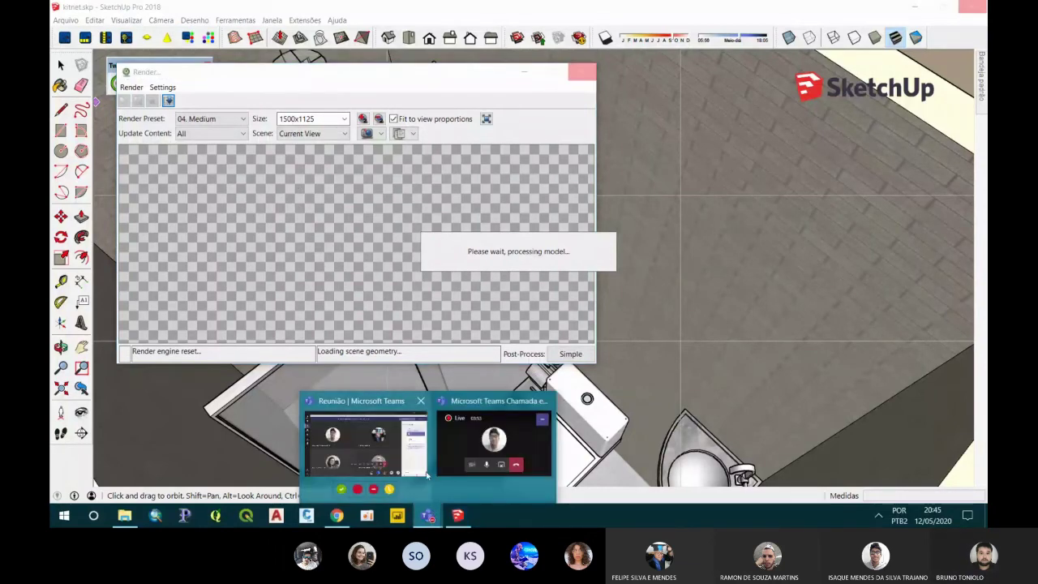
Mute the microphone in the Teams meeting with the People panel open, then return to SketchUp
click(391, 444)
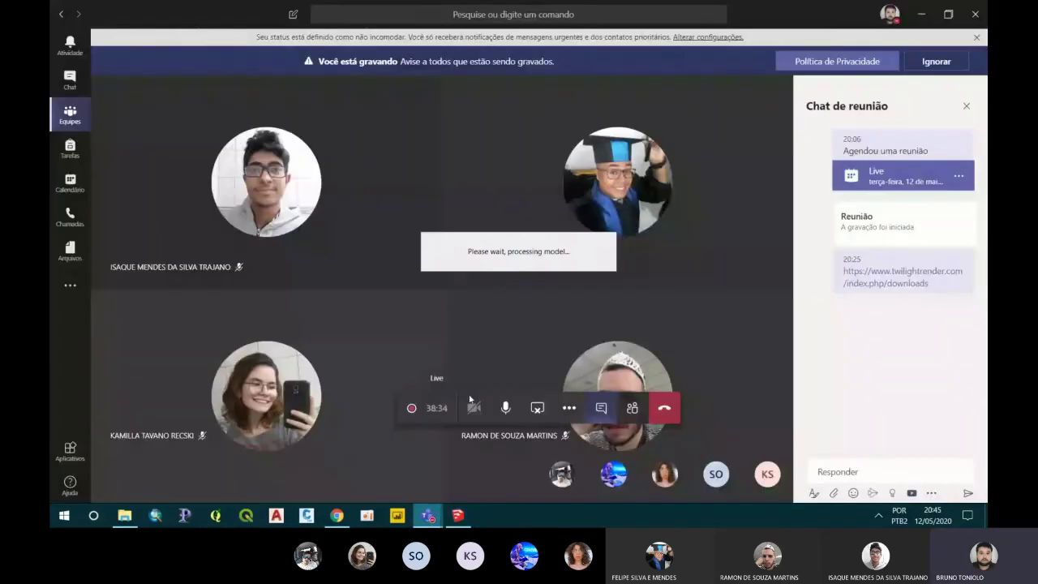
click(632, 408)
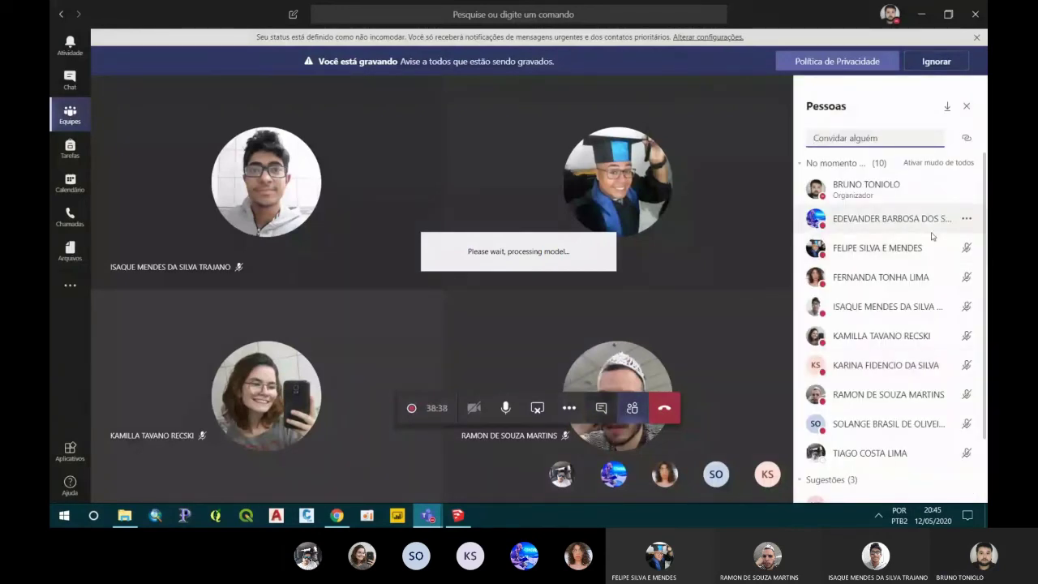
scroll(891, 211, down, 2)
scroll(890, 209, up, 2)
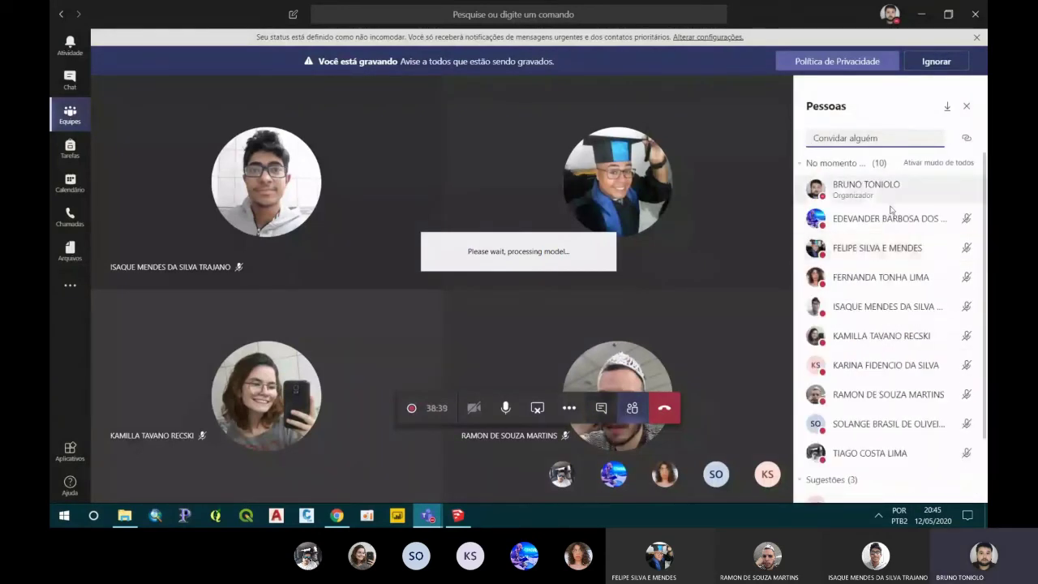
click(508, 409)
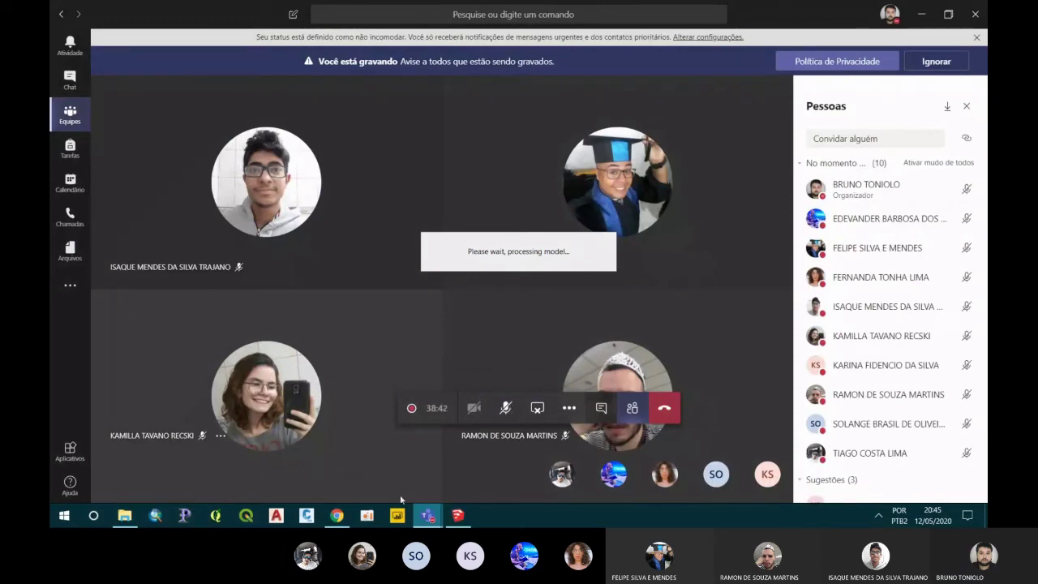
click(461, 519)
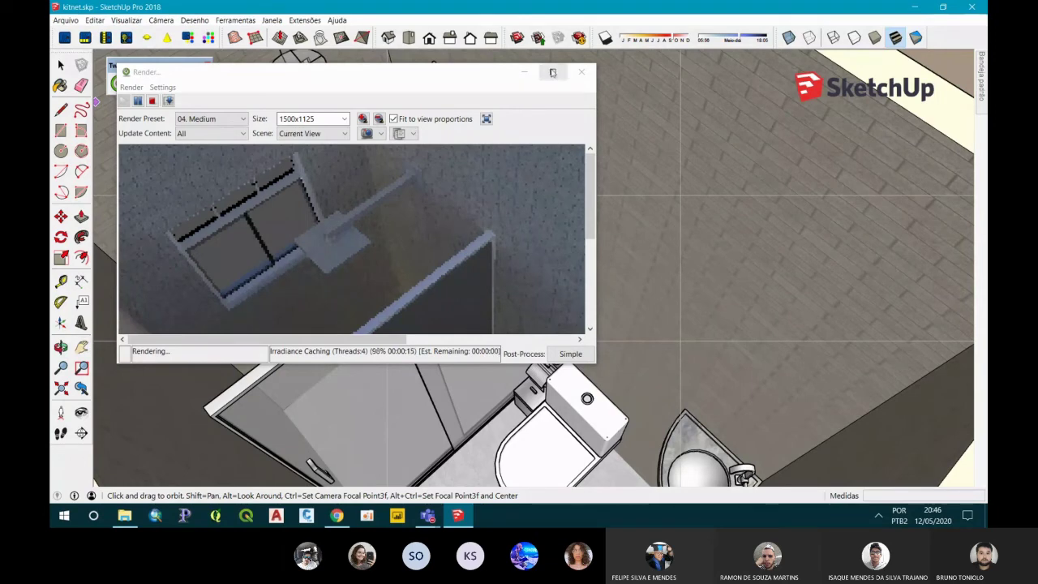
Maximize the Twilight Render window to follow the bathroom render's progress
click(552, 72)
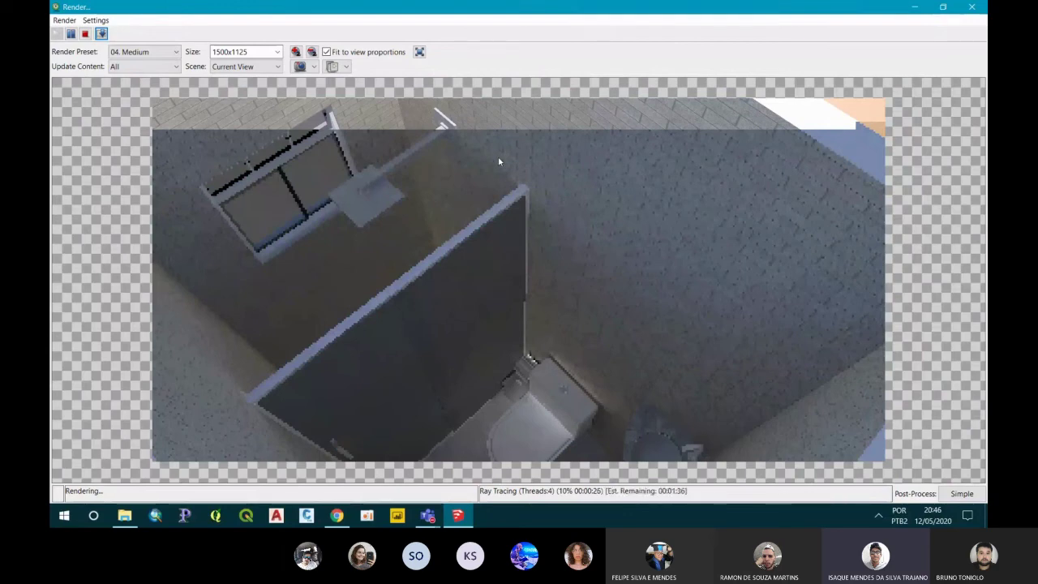
mouse_move(428, 516)
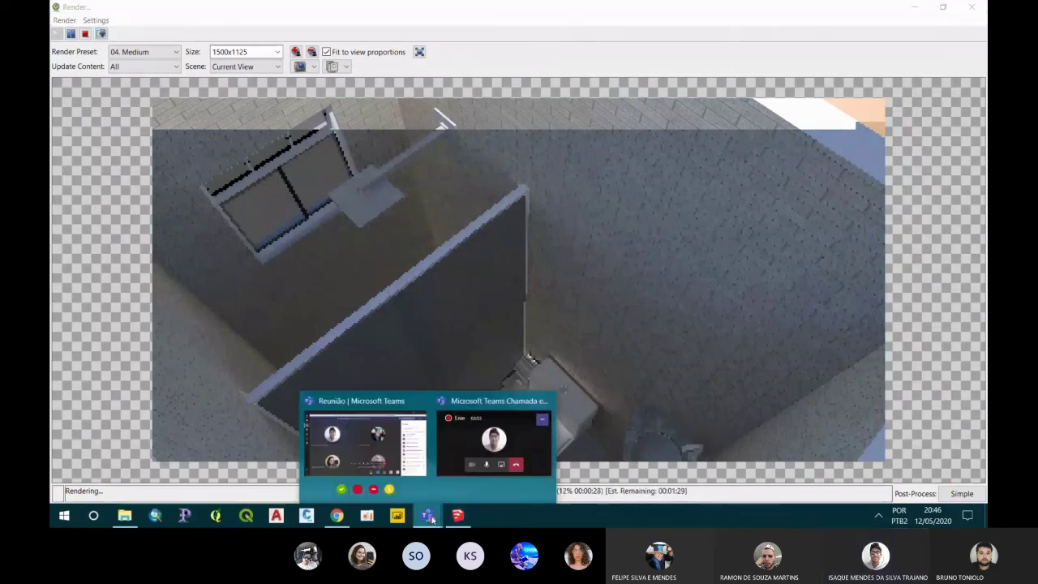
Bring the Teams meeting window forward and turn the microphone back on
click(409, 433)
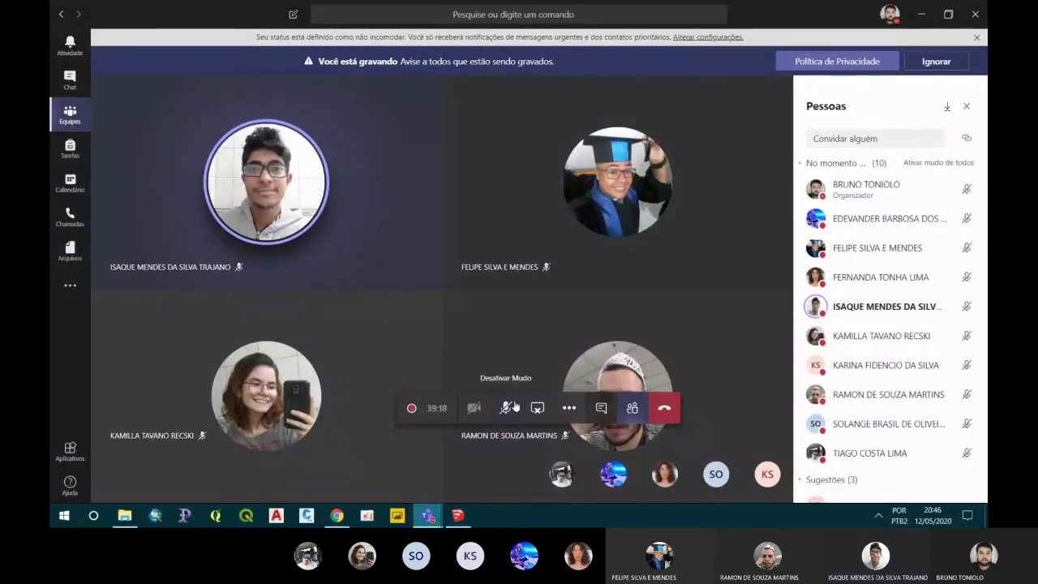
click(515, 407)
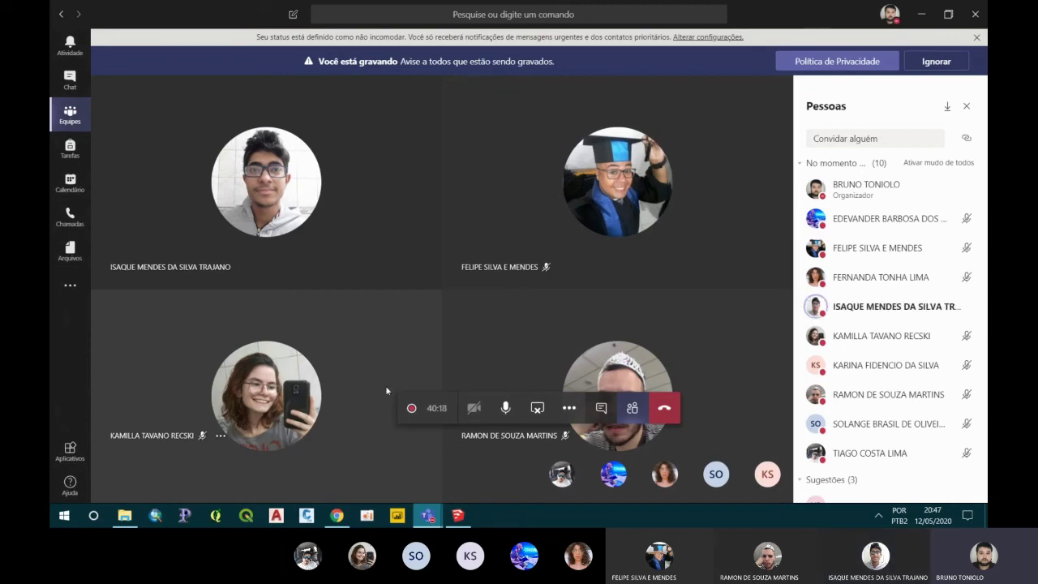
Save the finished bathroom render as the JPG file 7.jpg in Downloads
click(458, 519)
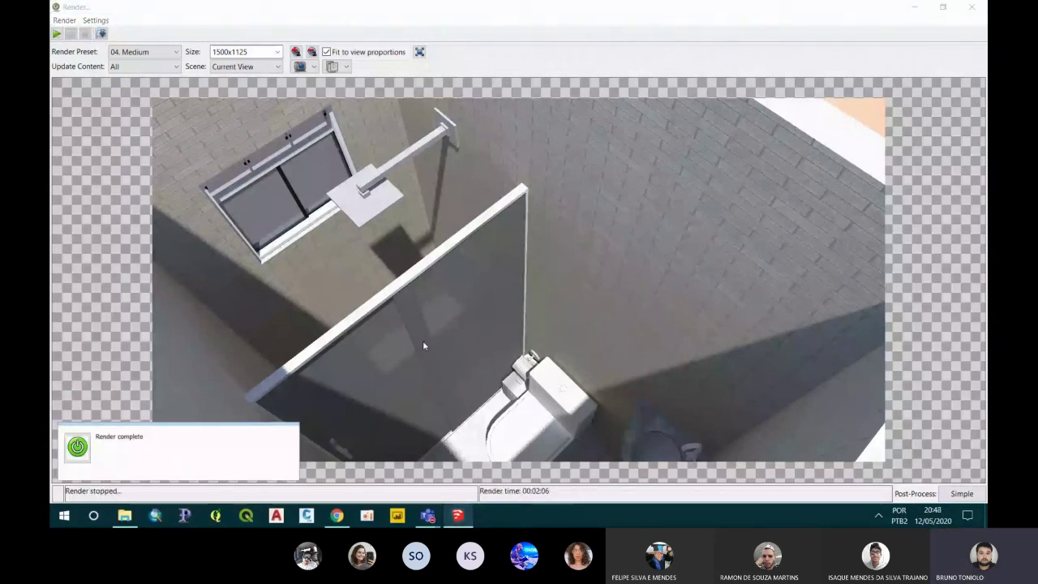
click(291, 168)
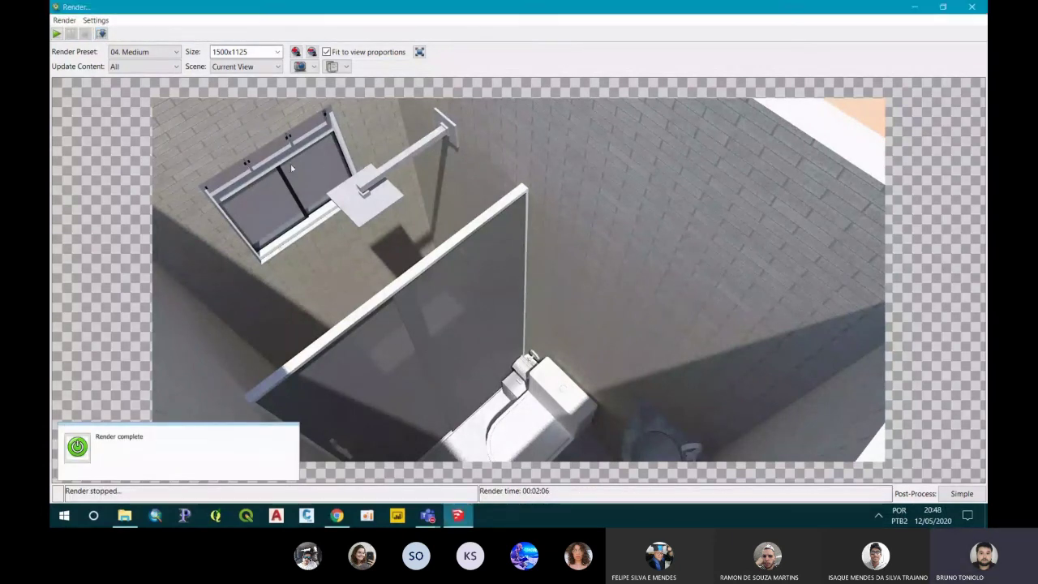
key(ctrl+s)
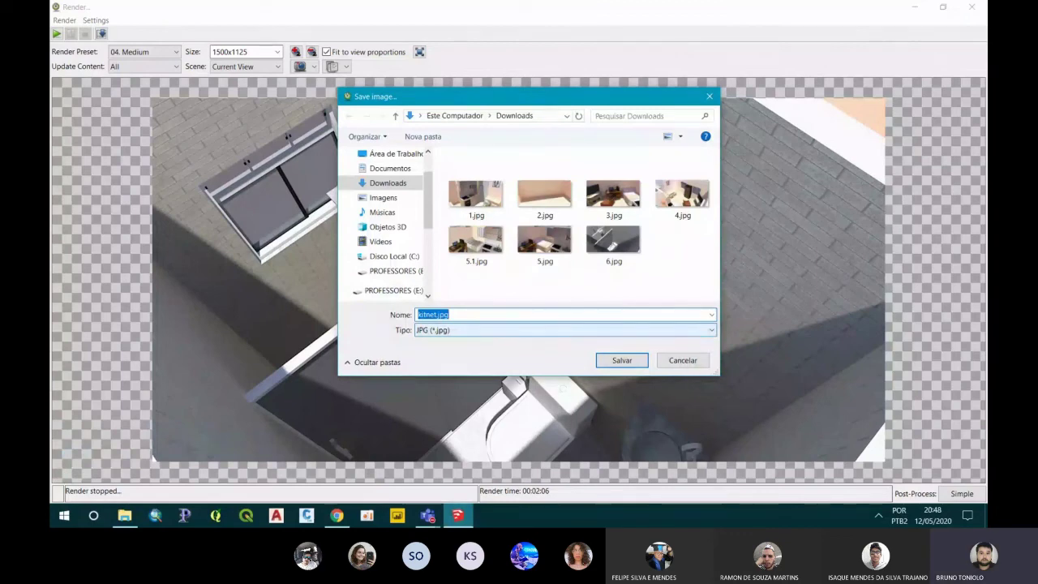
key(Return)
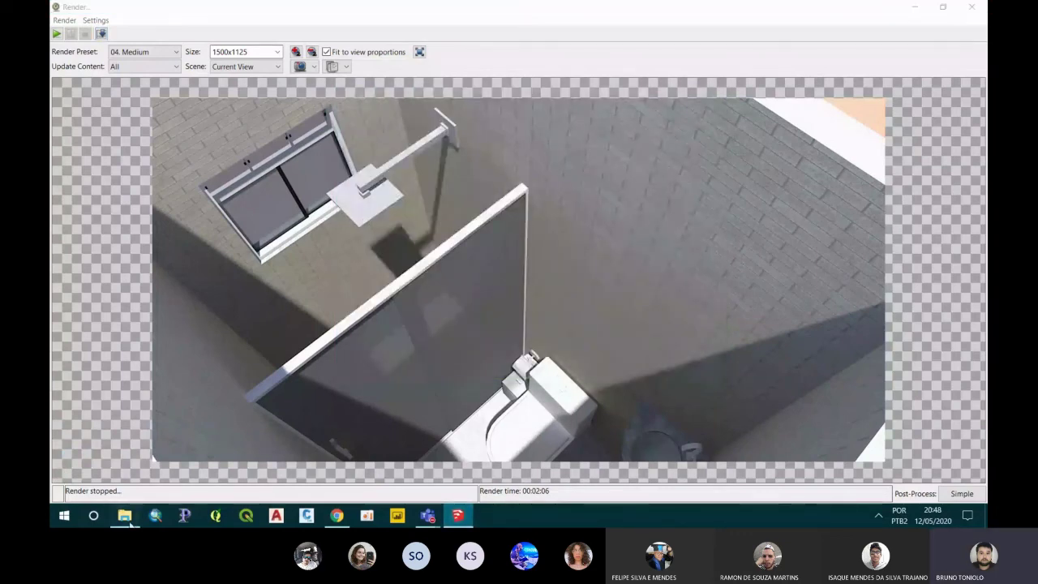
click(124, 516)
Open 7.jpg in Windows Photos and maximize the viewer
click(221, 248)
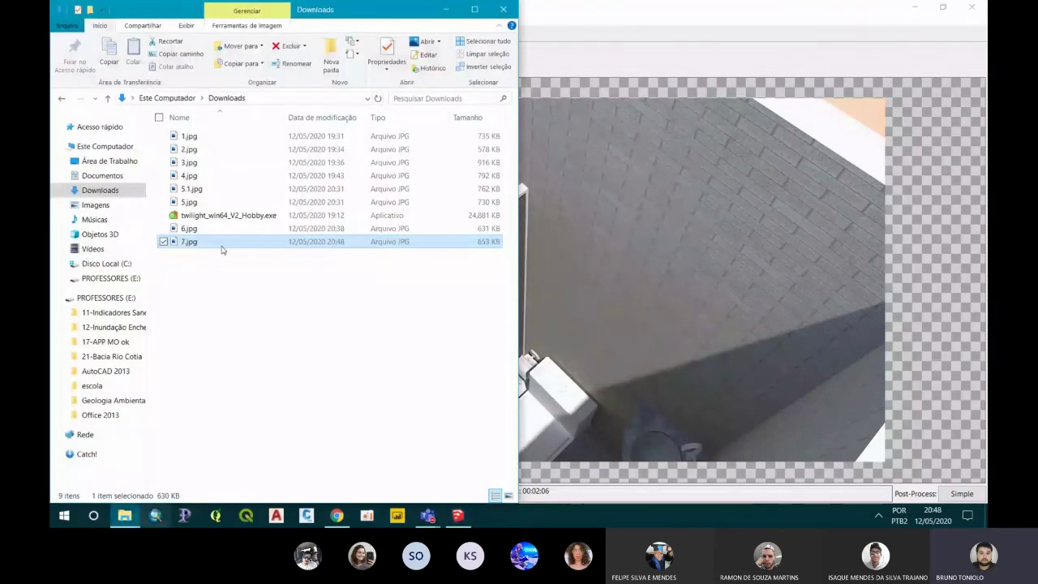
double_click(221, 247)
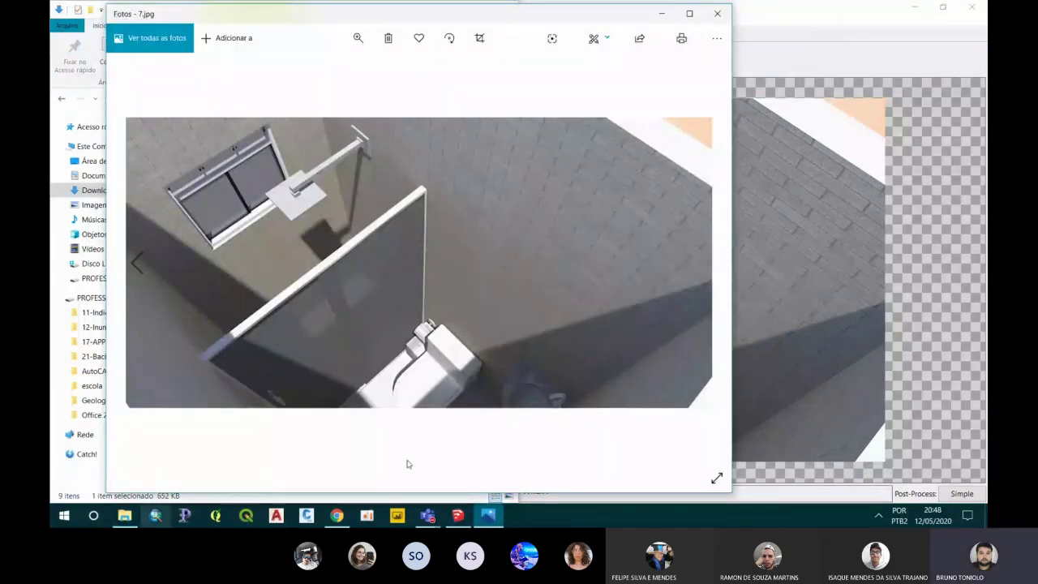
click(690, 13)
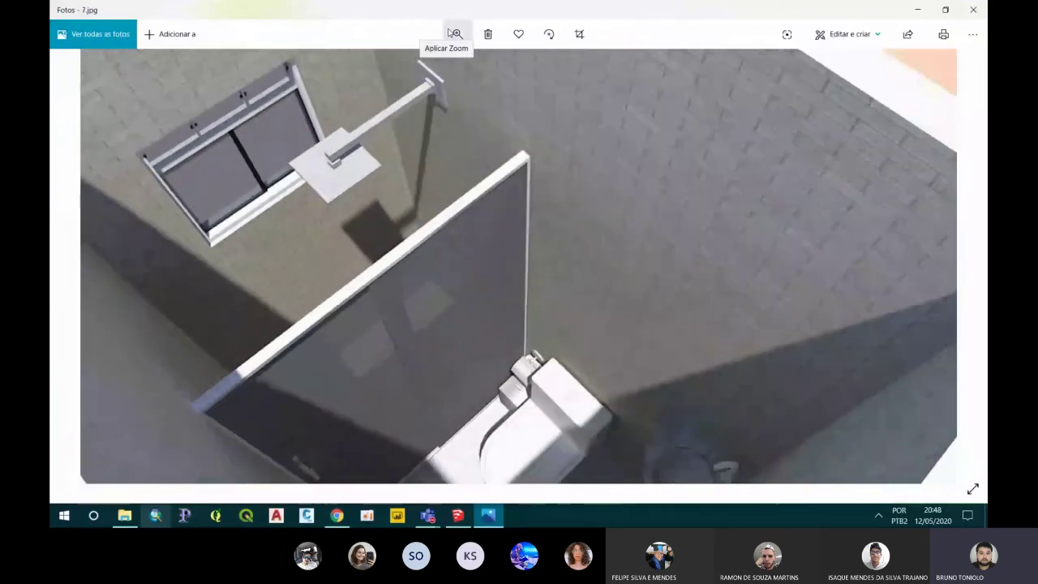
Flip between the 7.jpg and 6.jpg bathroom renders, then step back to the 5.jpg bedroom render
key(Left)
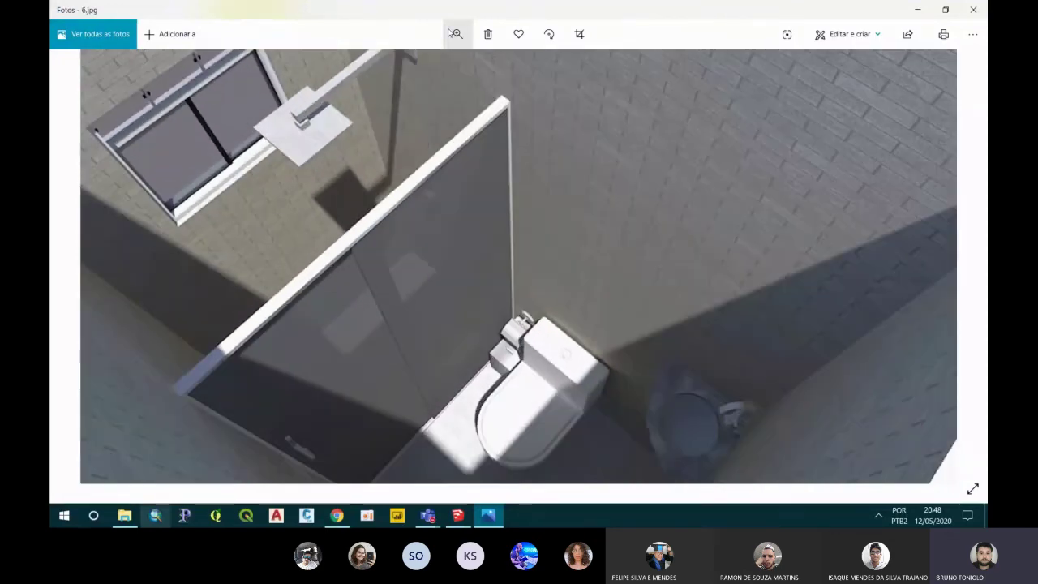
key(Right)
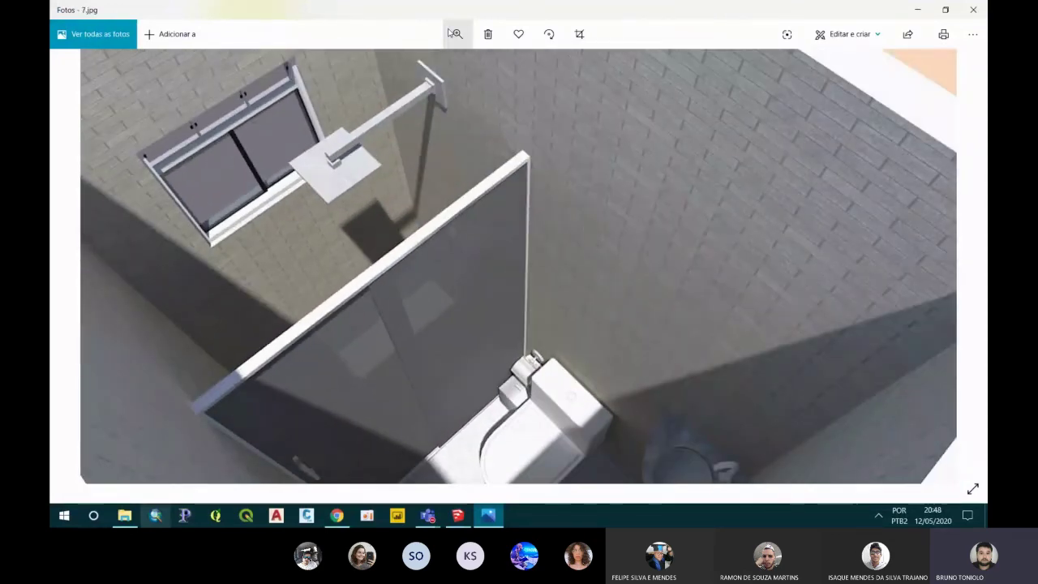
key(Left)
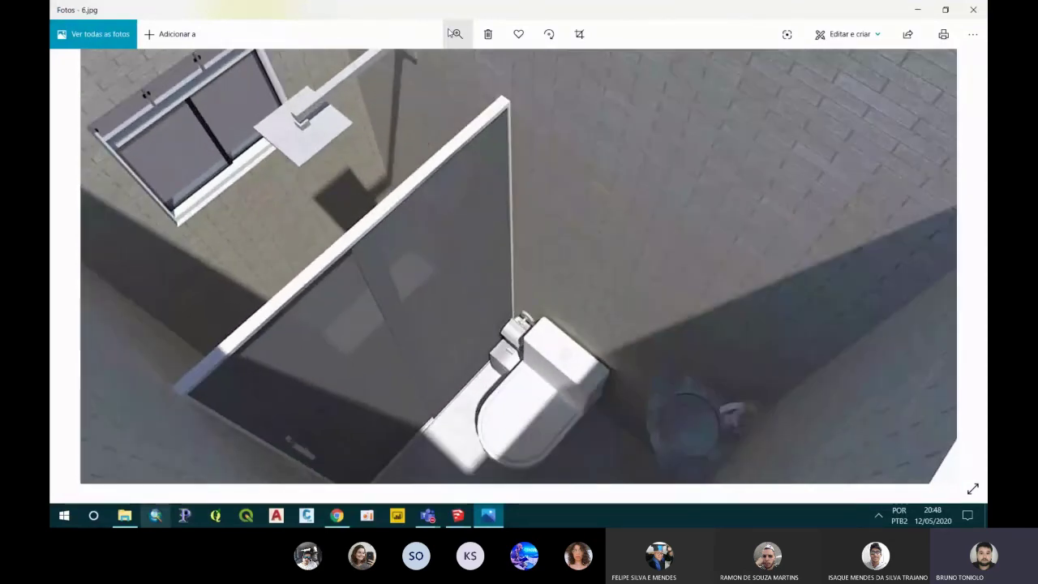
key(Right)
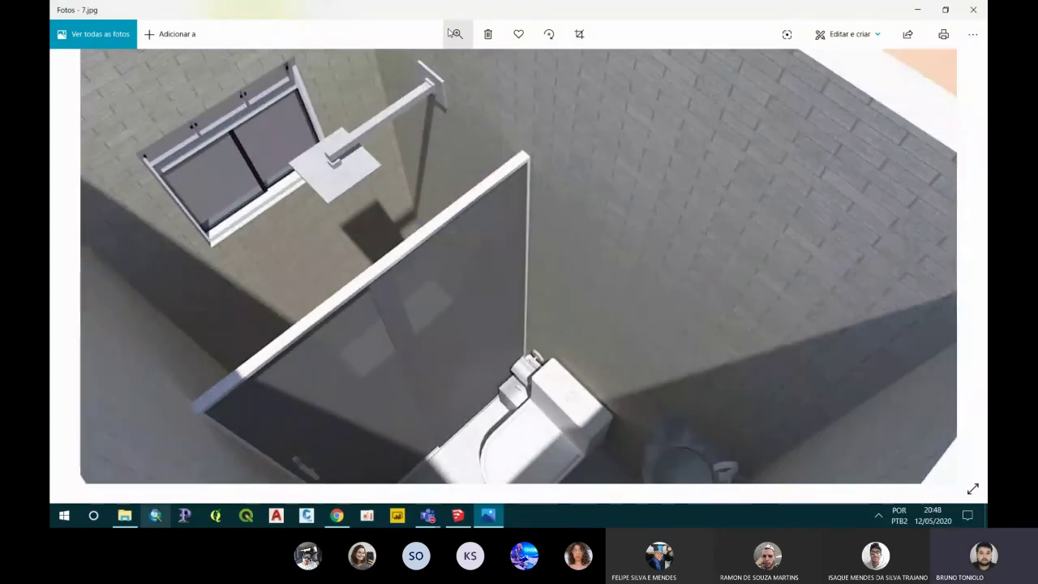
key(Left)
key(Right)
key(Left)
key(Right)
key(Left)
key(Right)
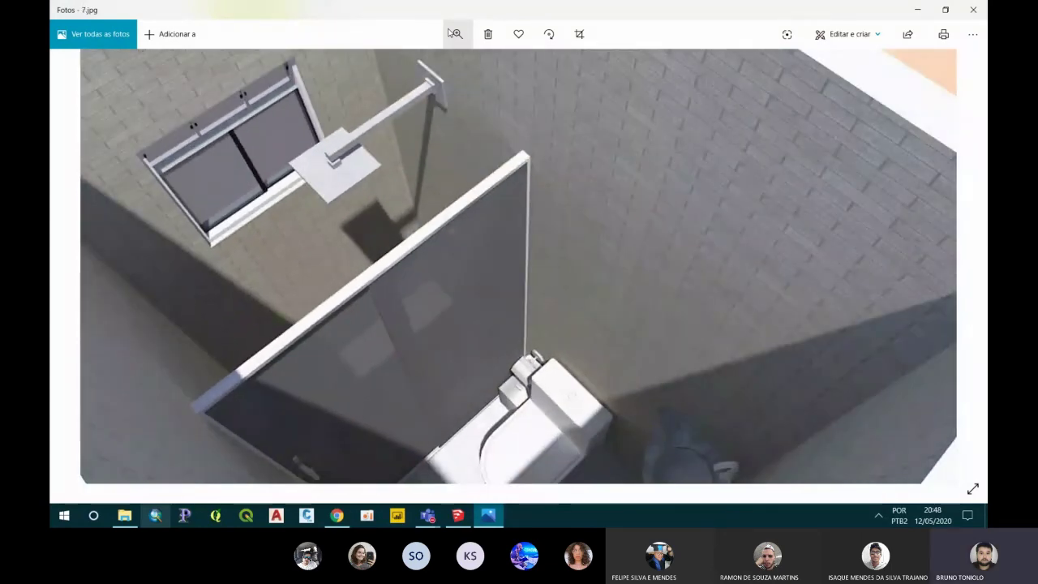
key(Left)
key(Left)
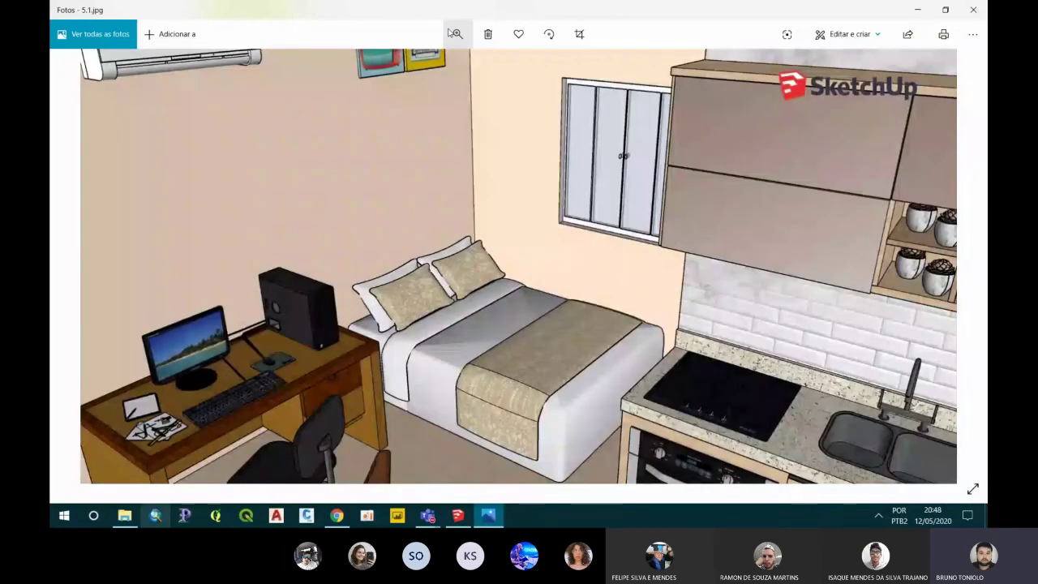
key(Left)
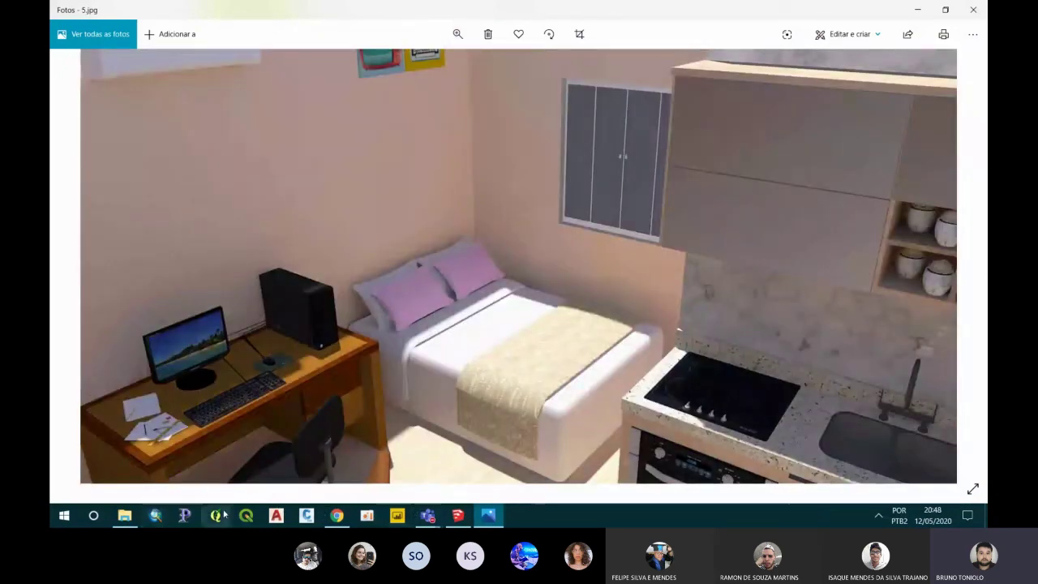
Switch to Chrome's Twilight Render V2 downloads page and scroll over its Windows installer listings
click(337, 515)
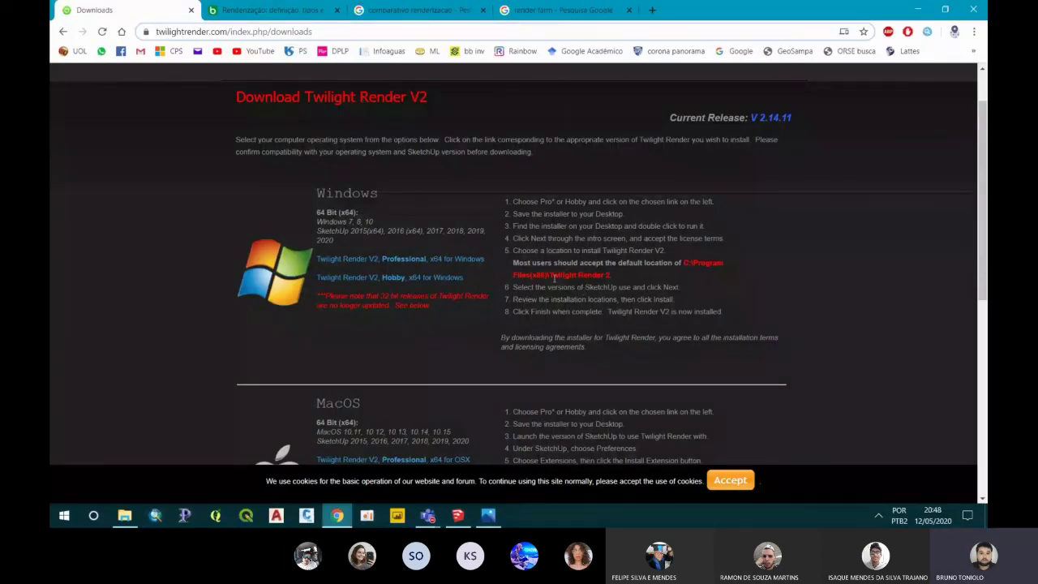
scroll(554, 301, down, 2)
scroll(521, 227, up, 3)
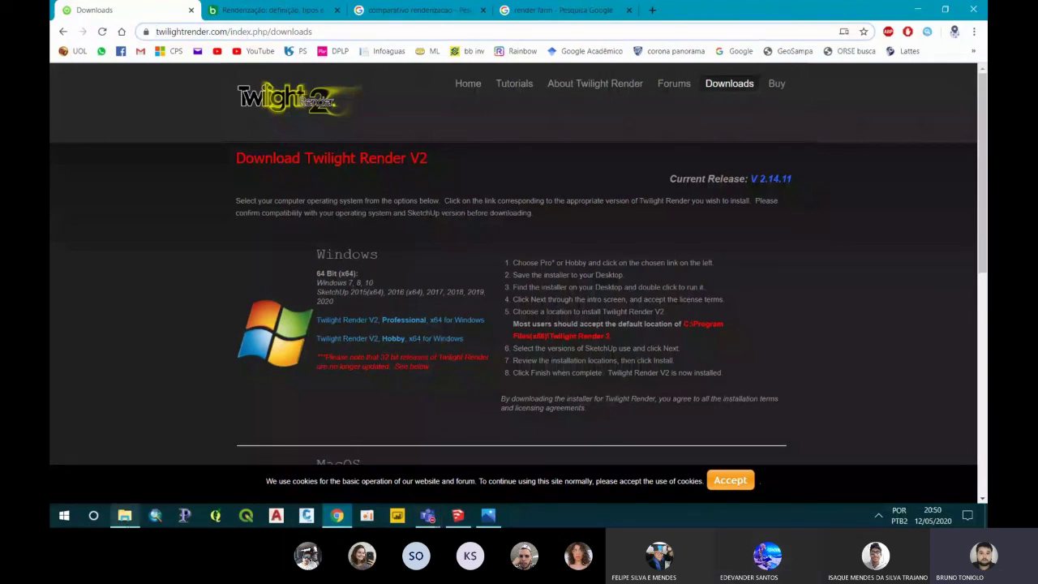
click(124, 515)
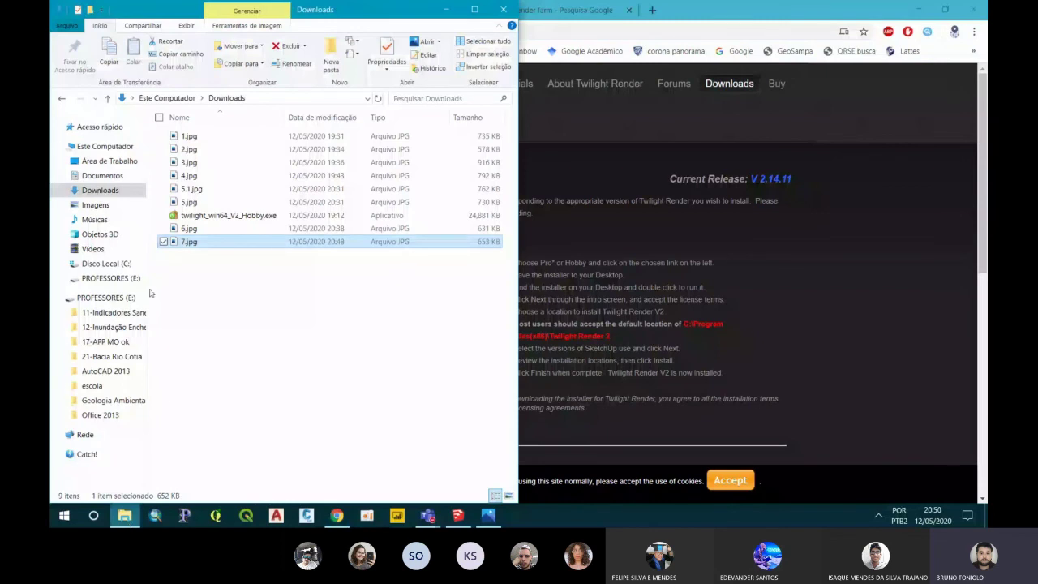
click(201, 217)
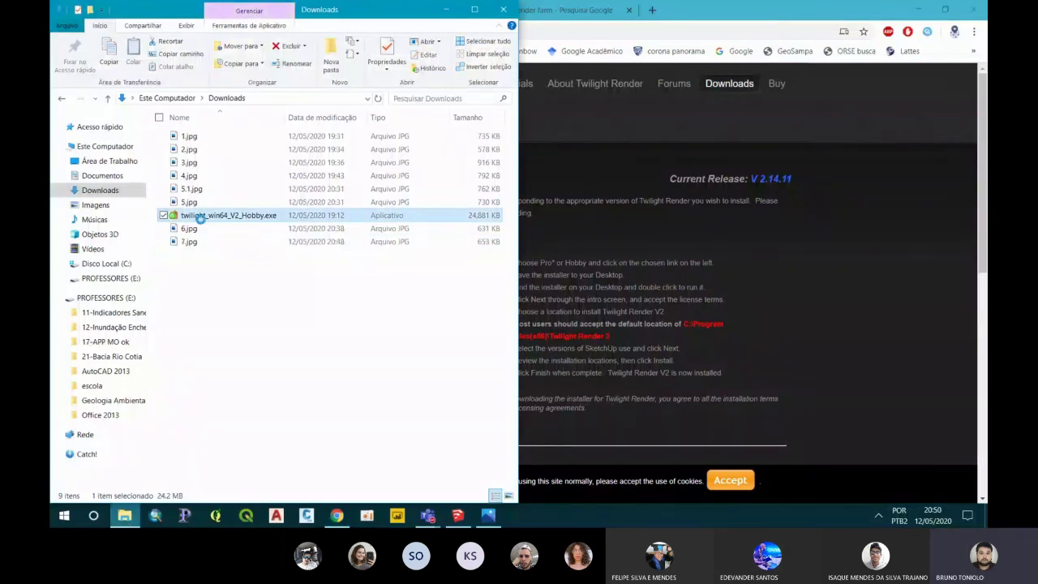
right_click(199, 216)
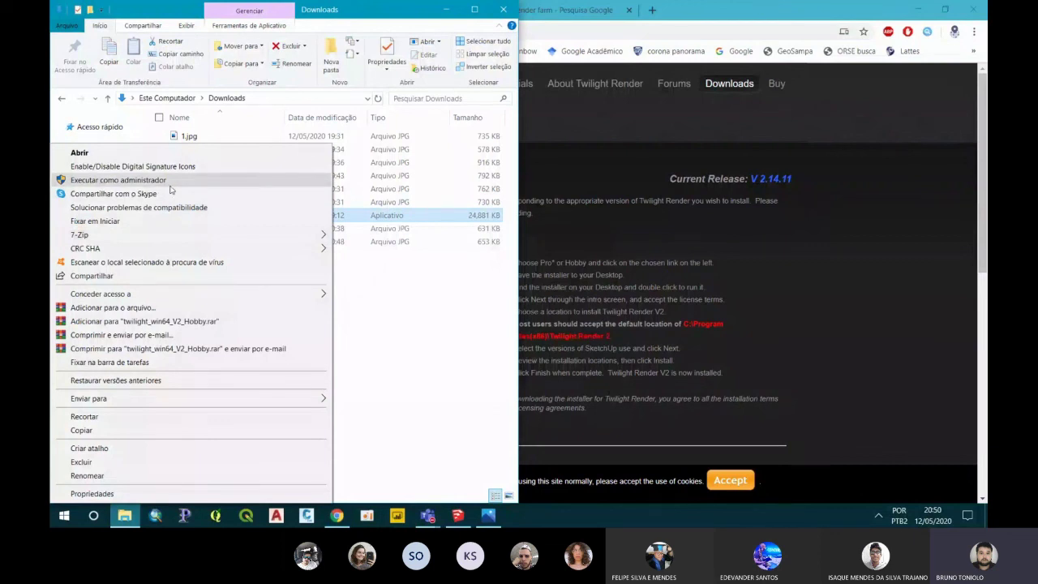
mouse_move(194, 234)
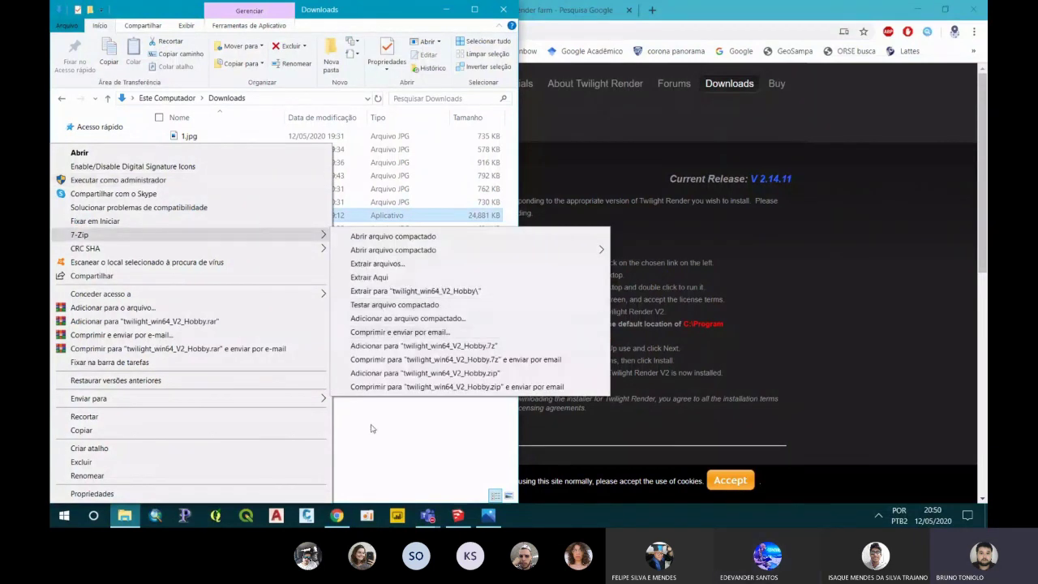
click(373, 438)
right_click(225, 218)
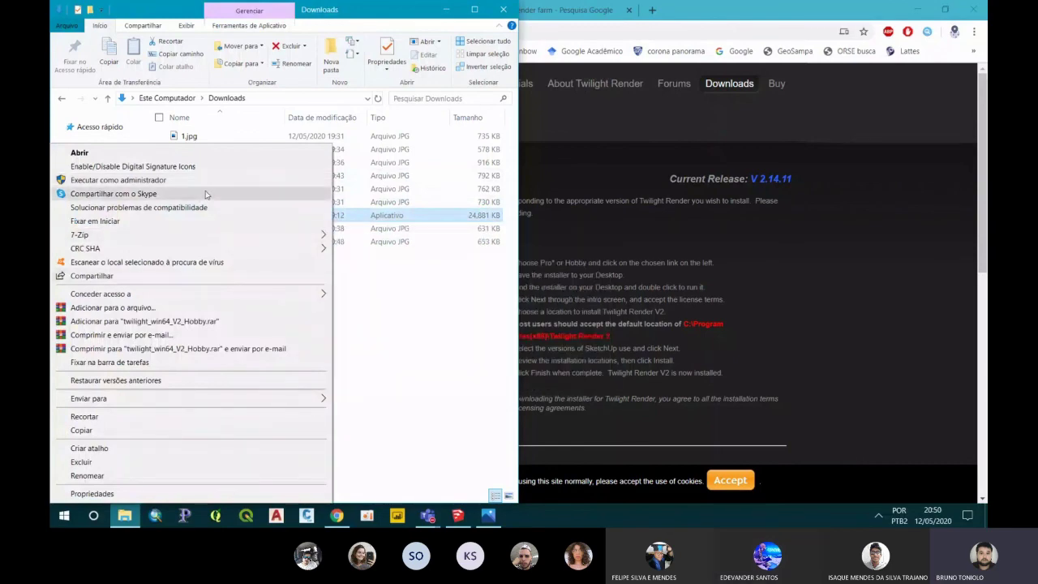
click(683, 300)
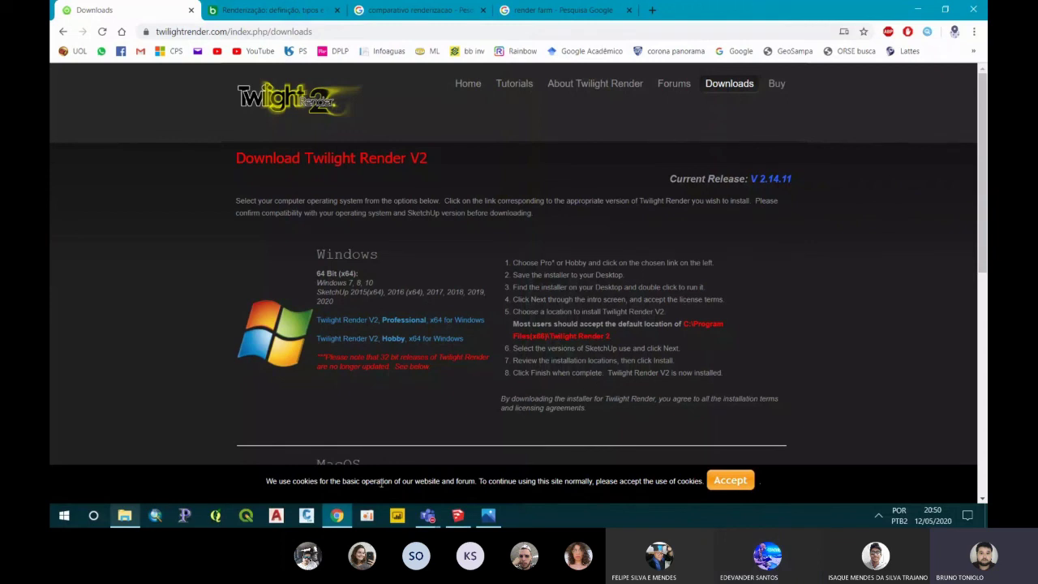
click(931, 515)
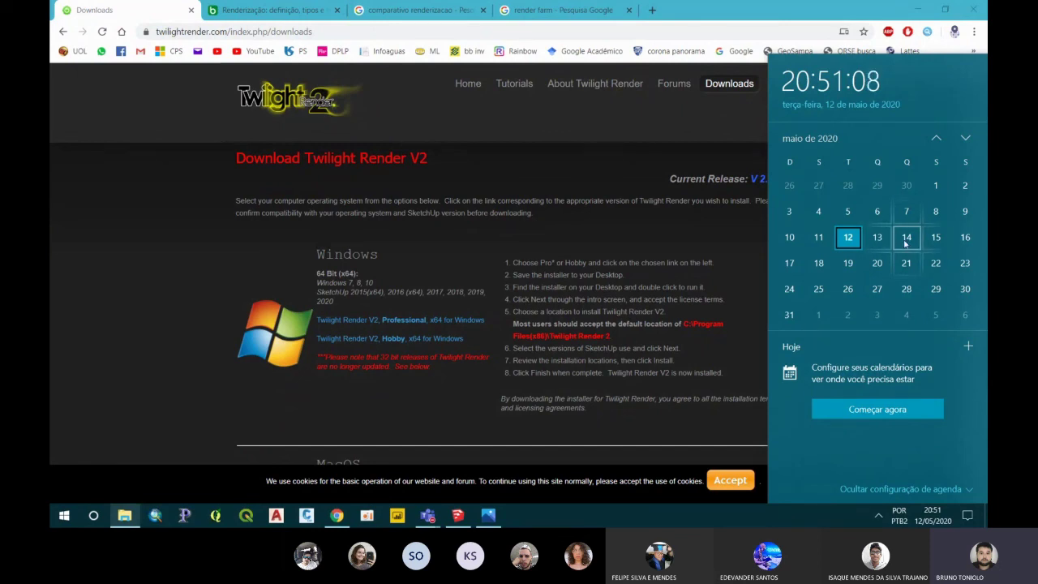
click(556, 296)
mouse_move(428, 515)
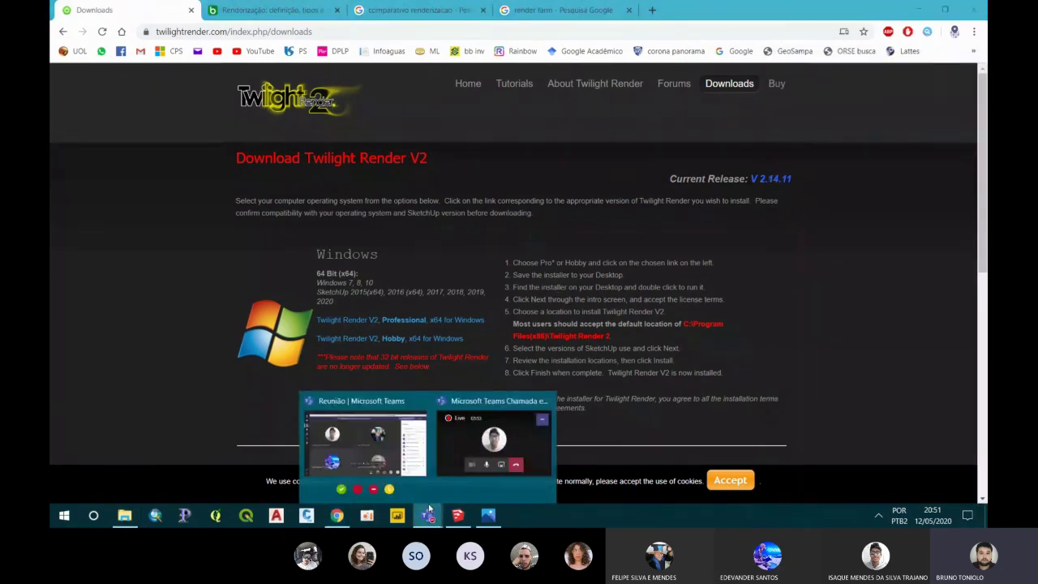
Bring the Teams meeting back to the front and briefly open its '...' more options menu
click(414, 448)
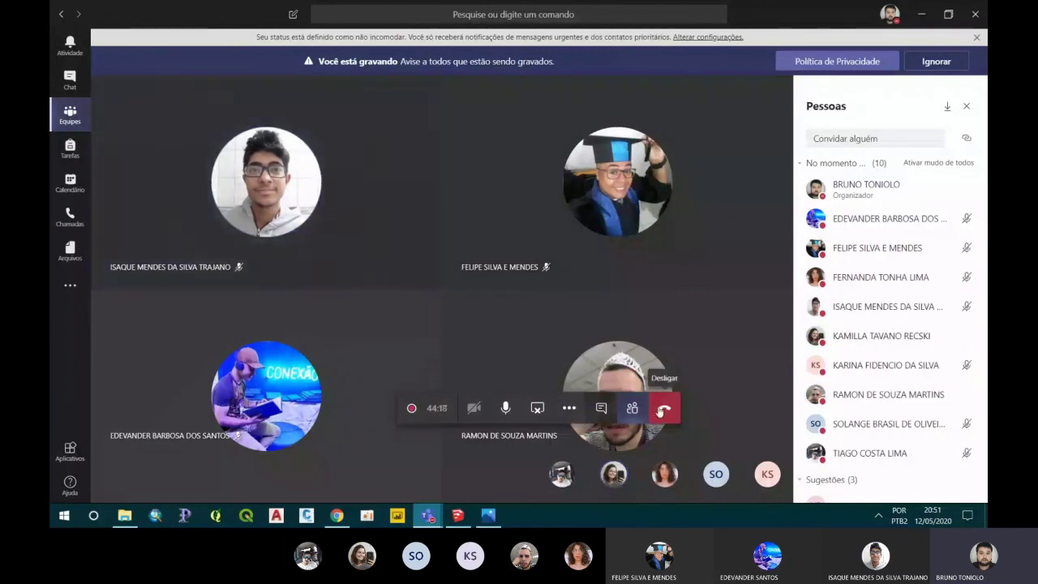
click(570, 408)
click(527, 340)
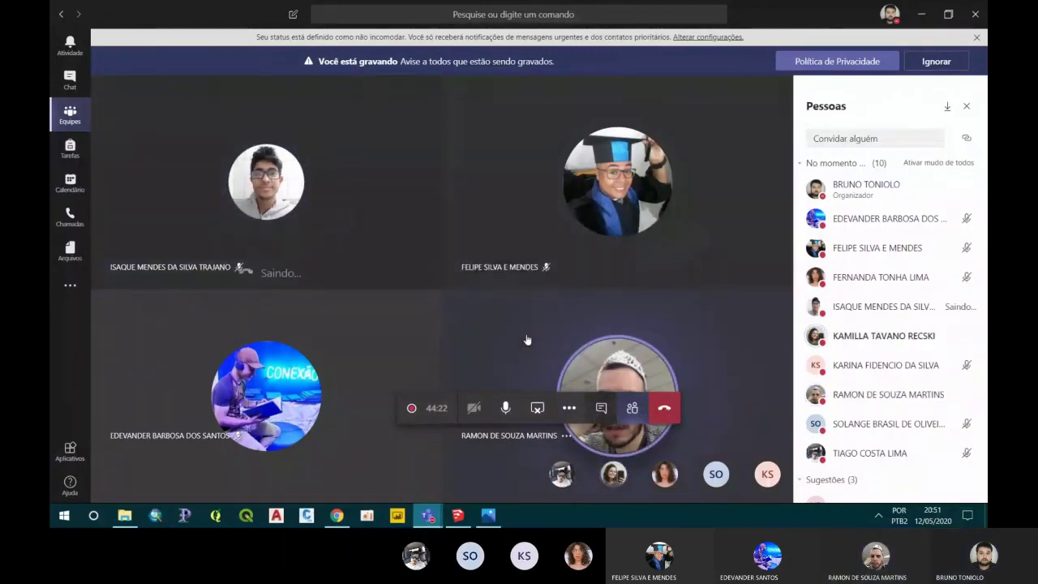